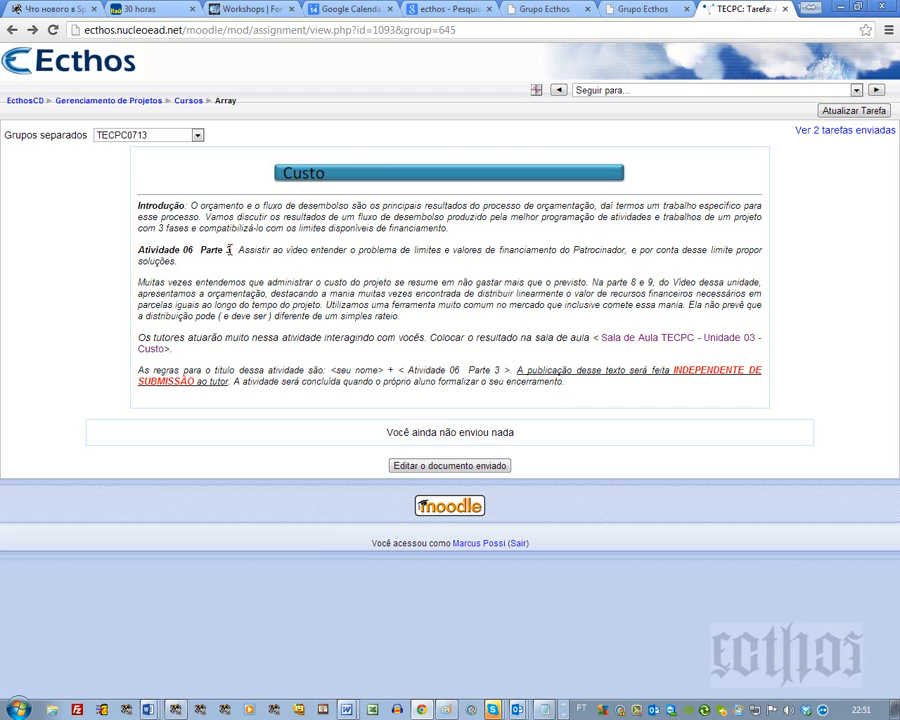
# Highlight the phrases on budget, disbursement flow and available financing limits in the assignment's introduction.
pyautogui.doubleClick(227, 205)
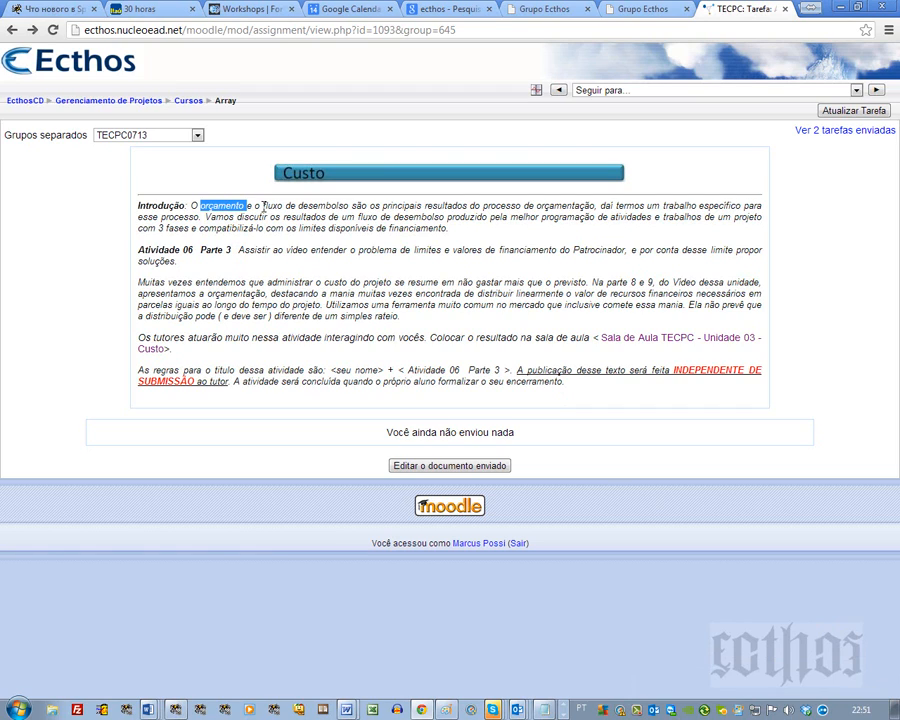
pyautogui.moveTo(263, 205); pyautogui.dragTo(351, 205)
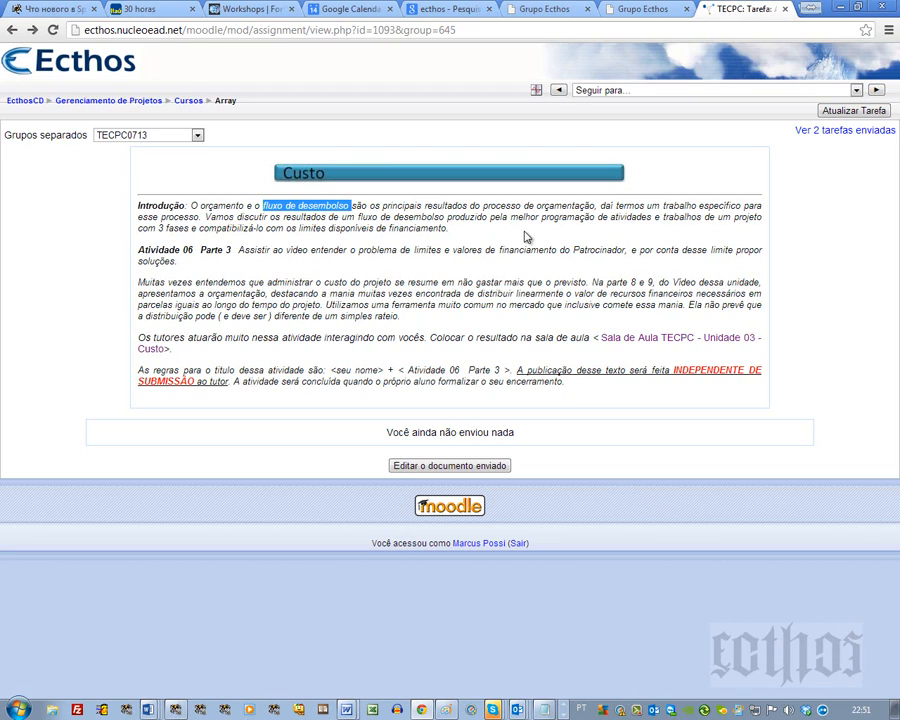
pyautogui.moveTo(297, 228); pyautogui.dragTo(451, 226)
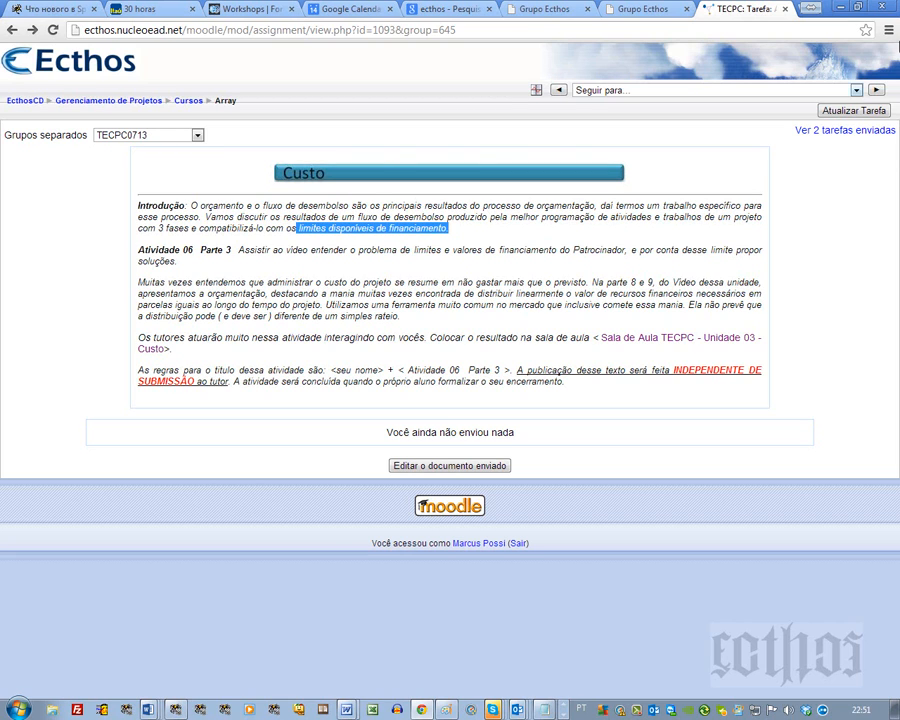
# Switch to the Activity Gantt window, display Layout 1 and collapse the financial model support phase.
pyautogui.hotkey('alt', 'Tab')
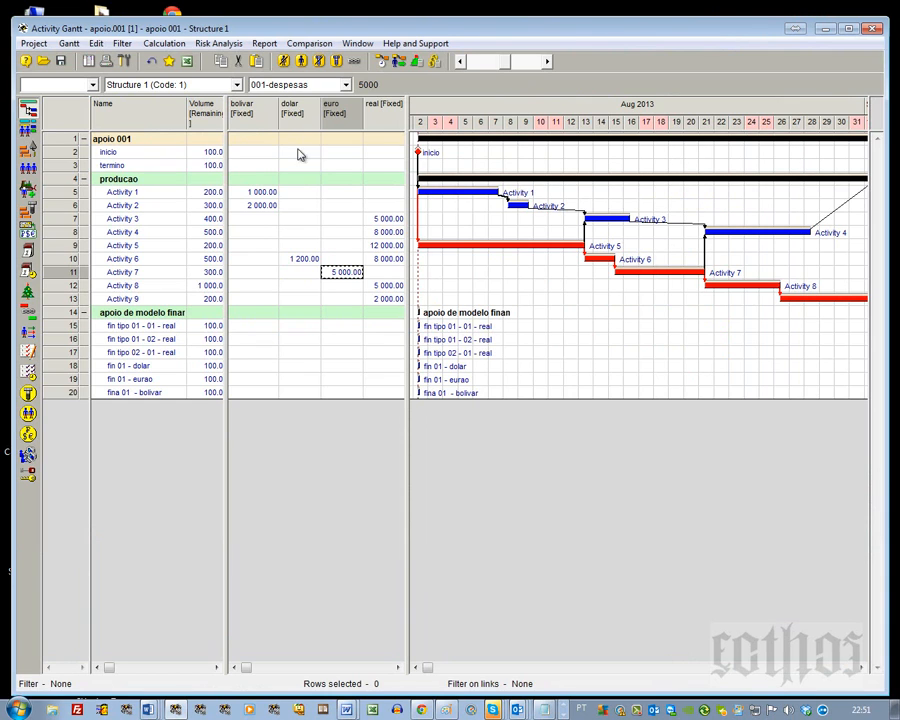
pyautogui.click(346, 84)
pyautogui.click(300, 100)
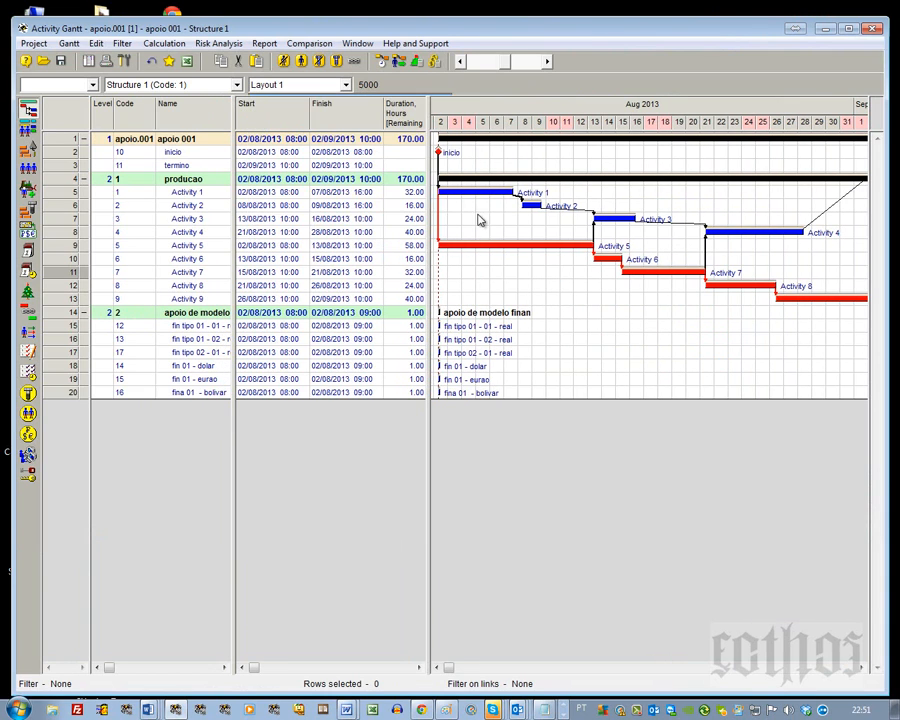
pyautogui.click(84, 312)
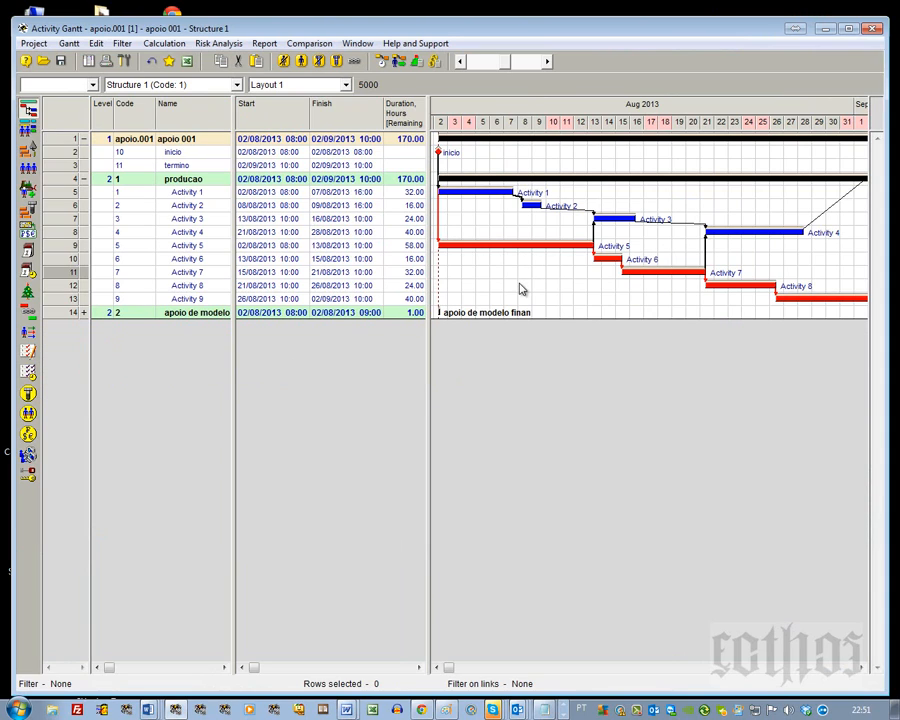
pyautogui.click(194, 193)
pyautogui.click(194, 205)
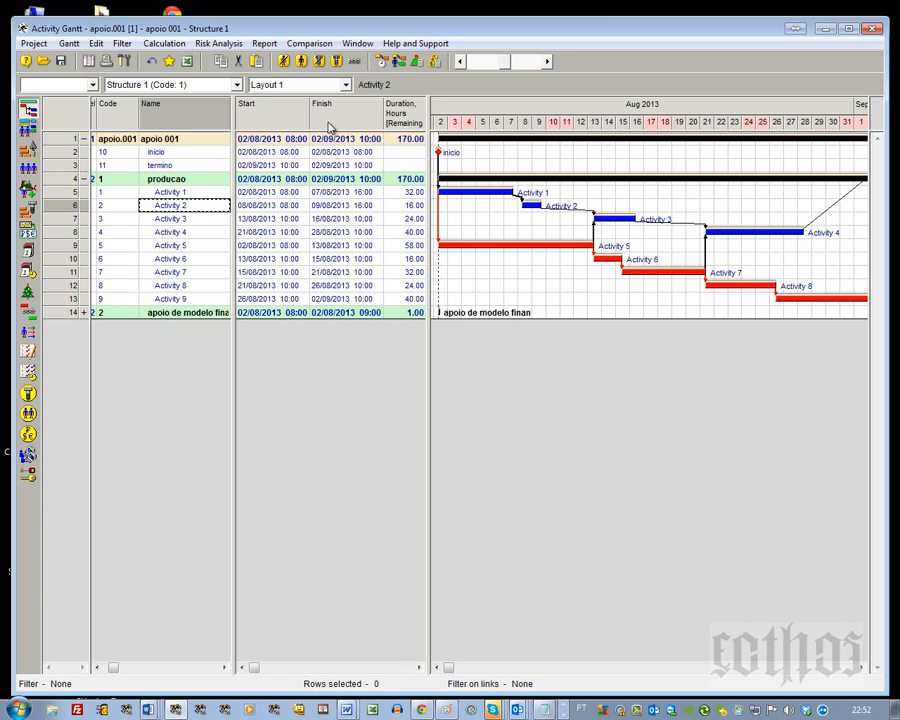
# Display the project in the 001-despesas layout and go through its activity names.
pyautogui.click(345, 85)
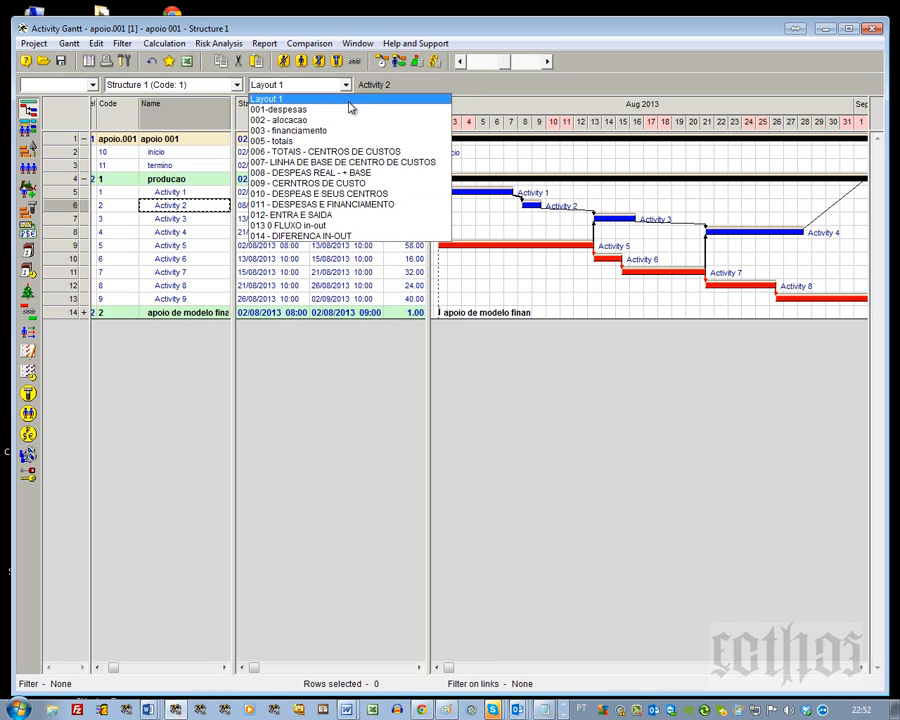
pyautogui.click(352, 110)
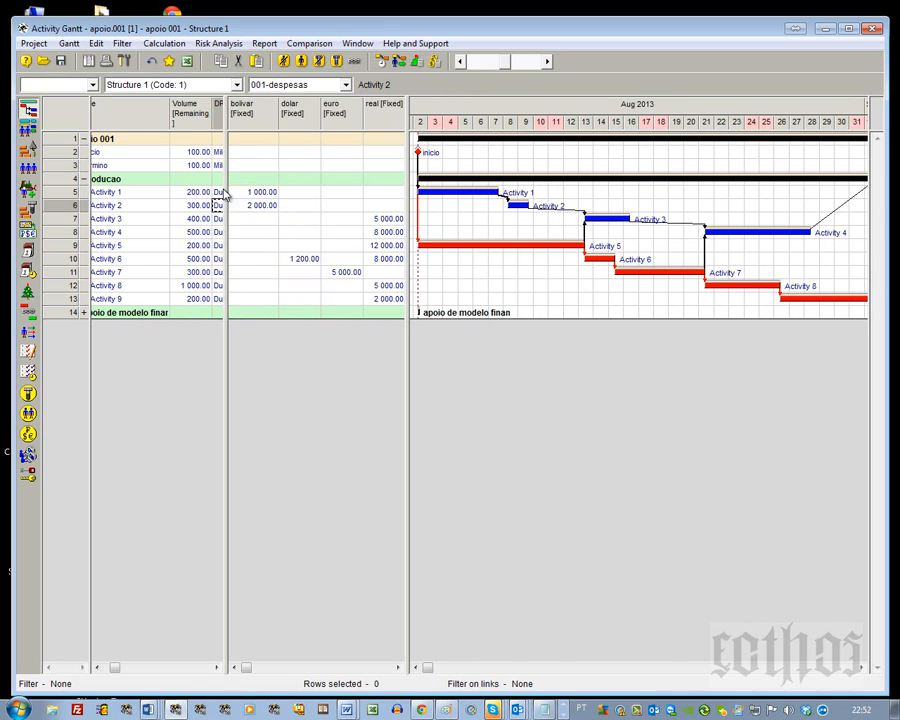
pyautogui.click(122, 288)
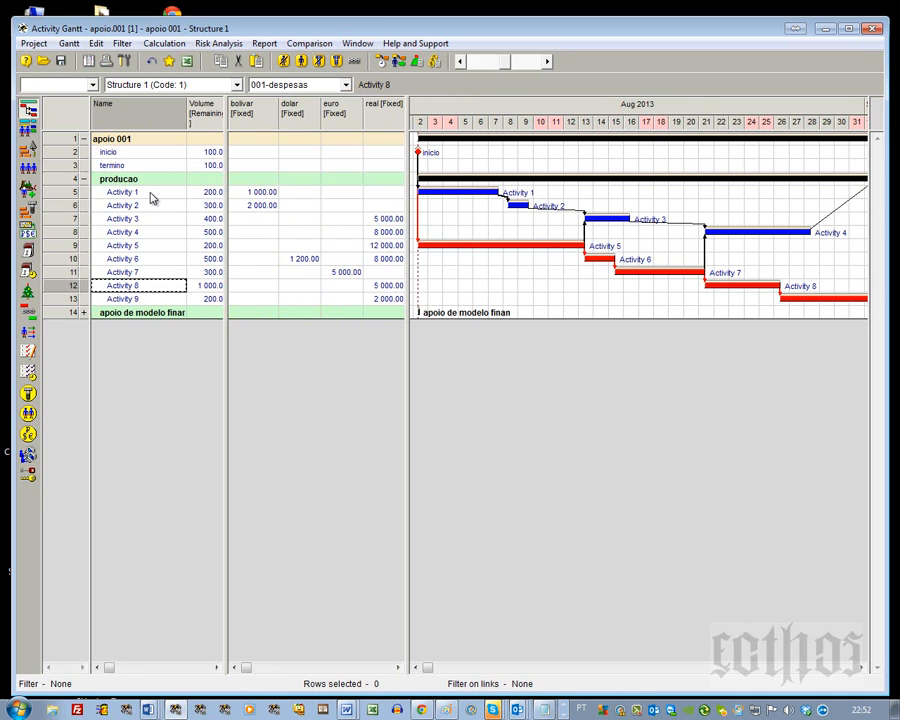
pyautogui.click(151, 195)
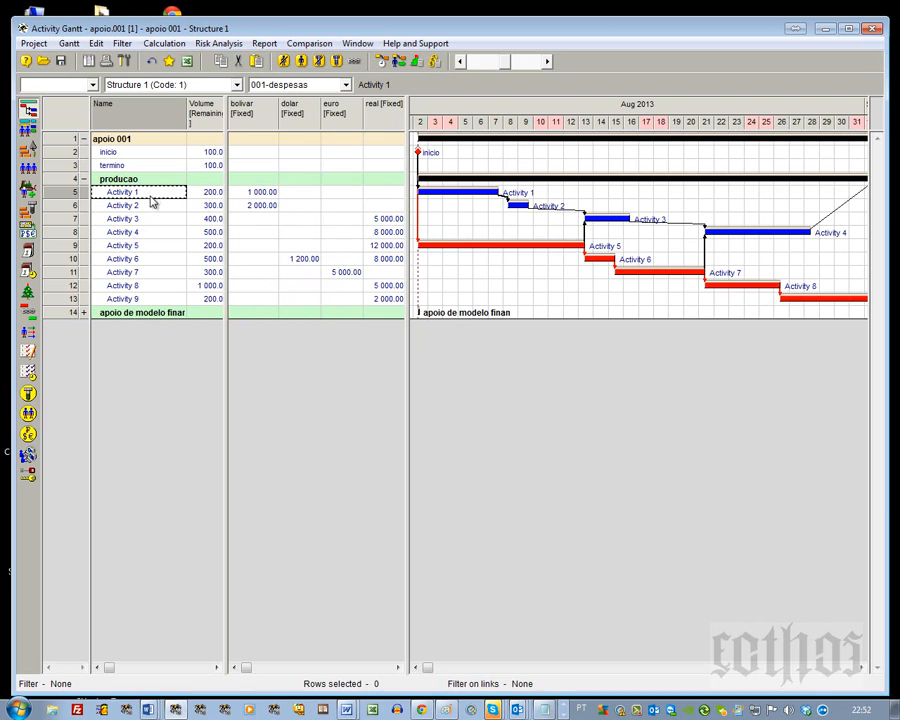
# Examine the activities' fixed expenses in the bolivar, dolar, euro and real columns.
pyautogui.click(266, 192)
pyautogui.click(262, 205)
pyautogui.click(305, 259)
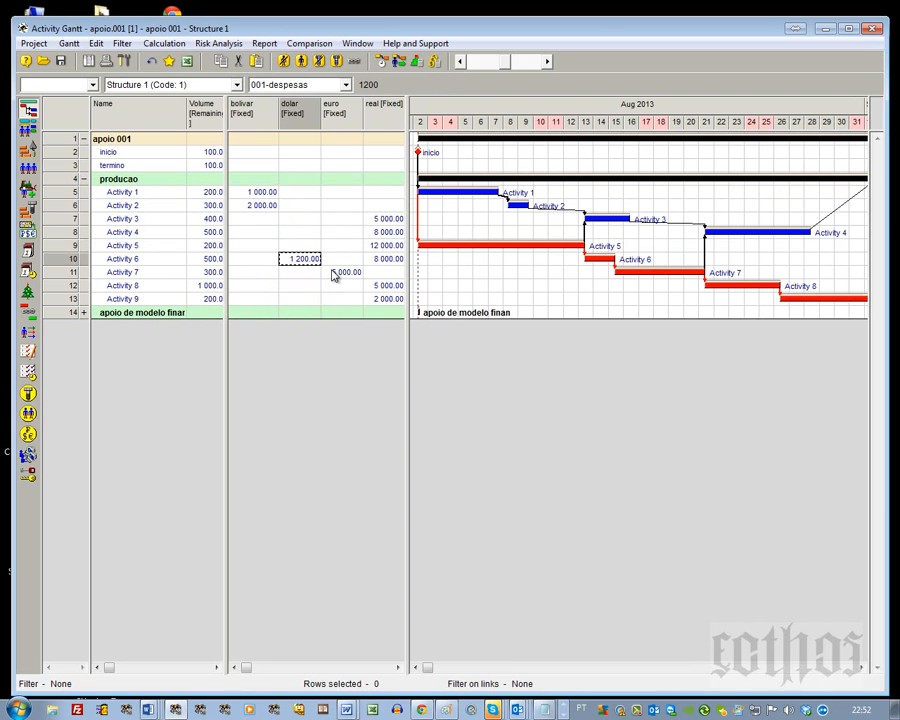
pyautogui.click(345, 272)
pyautogui.click(380, 298)
pyautogui.click(382, 285)
pyautogui.click(380, 258)
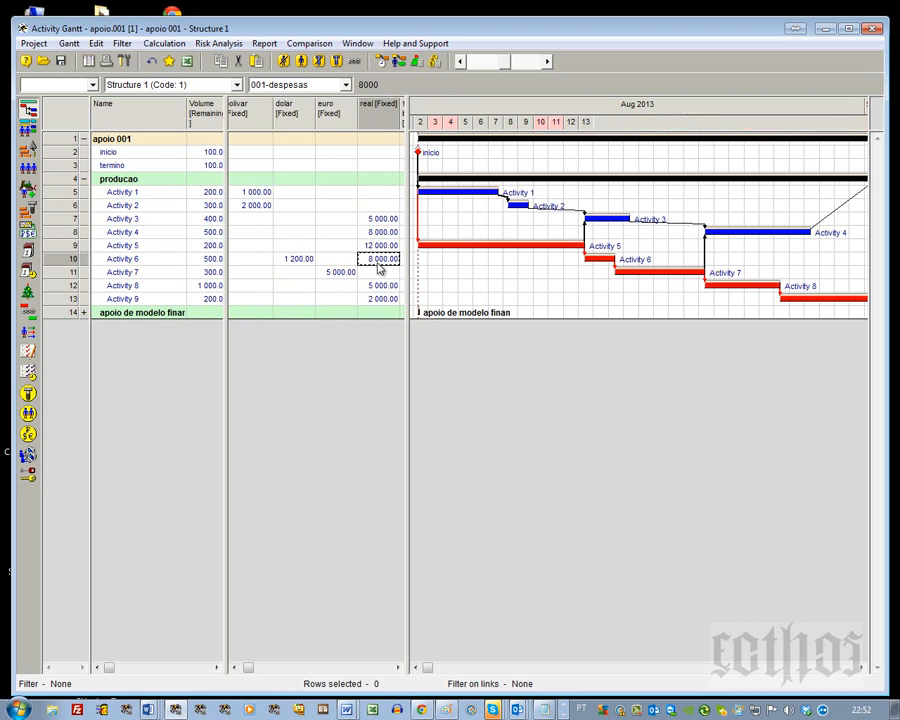
pyautogui.click(380, 245)
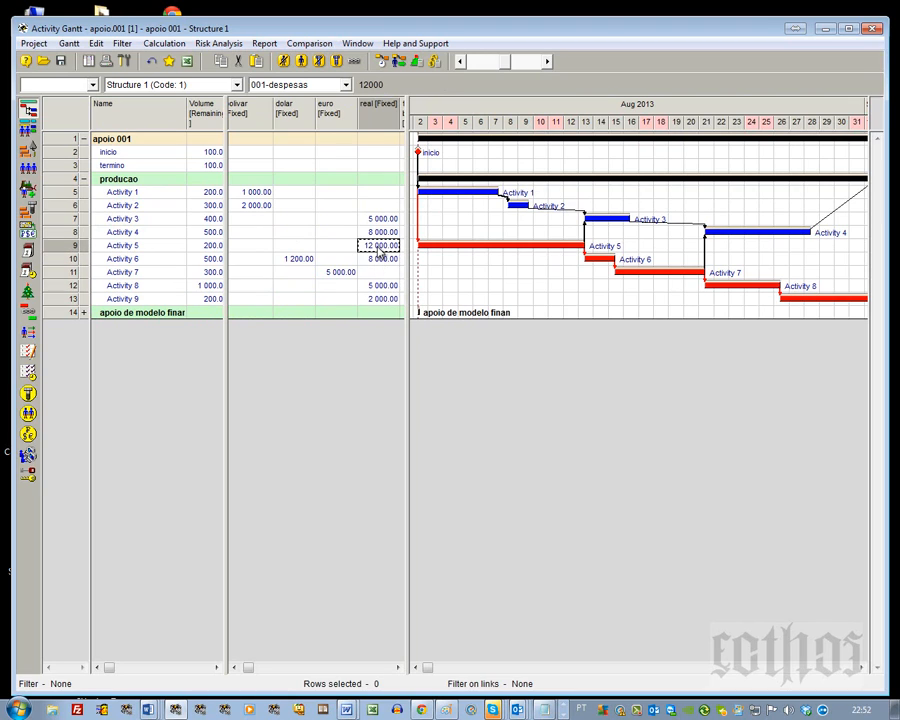
pyautogui.click(236, 667)
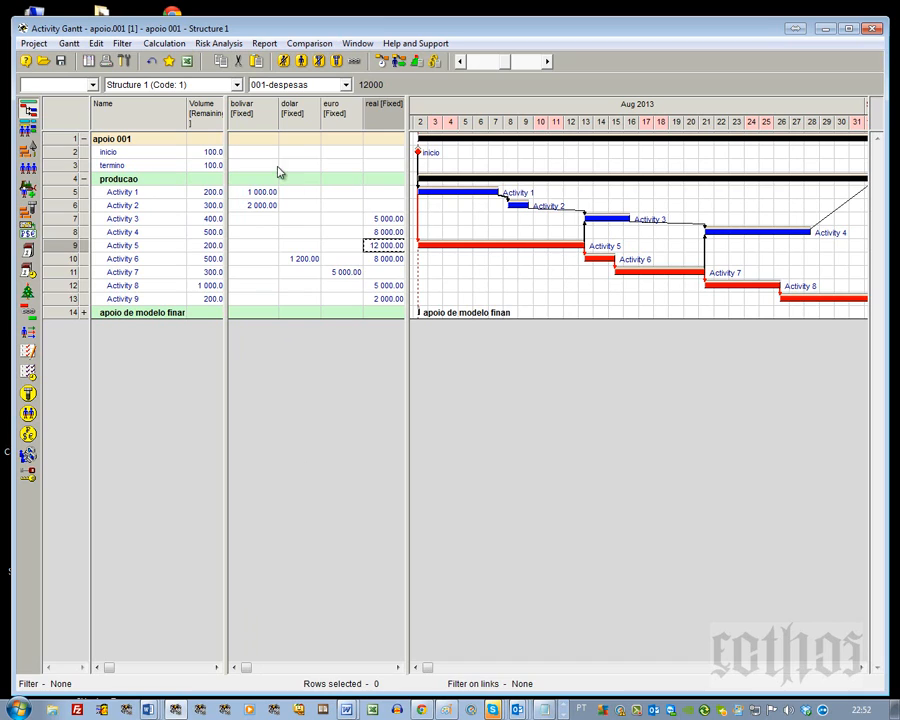
pyautogui.moveTo(407, 152); pyautogui.dragTo(415, 152)
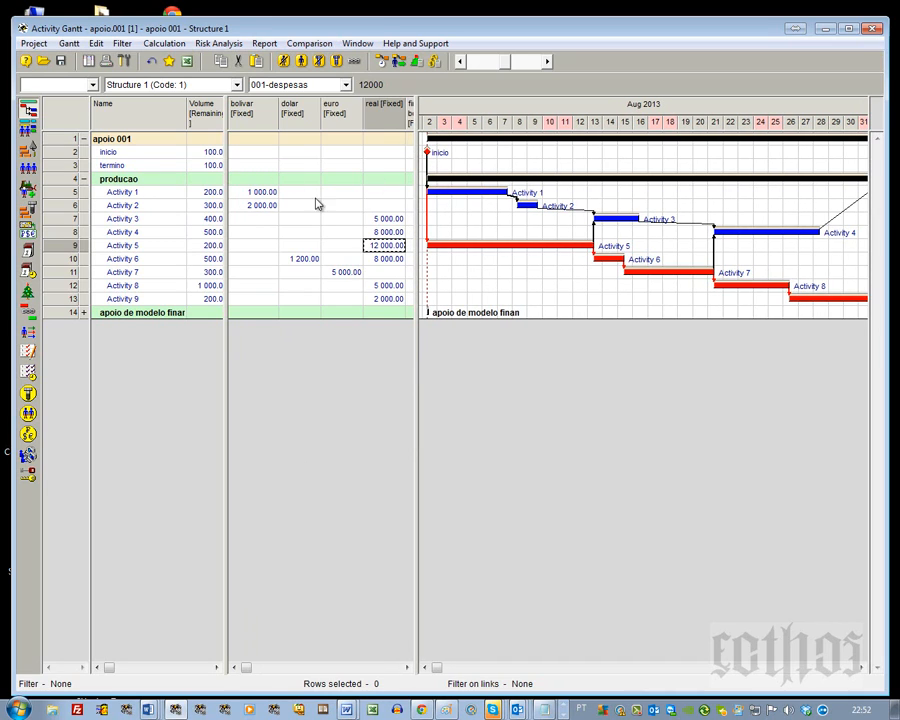
# View the 002 - alocacao layout and change to the 003 - financiamento layout.
pyautogui.click(346, 85)
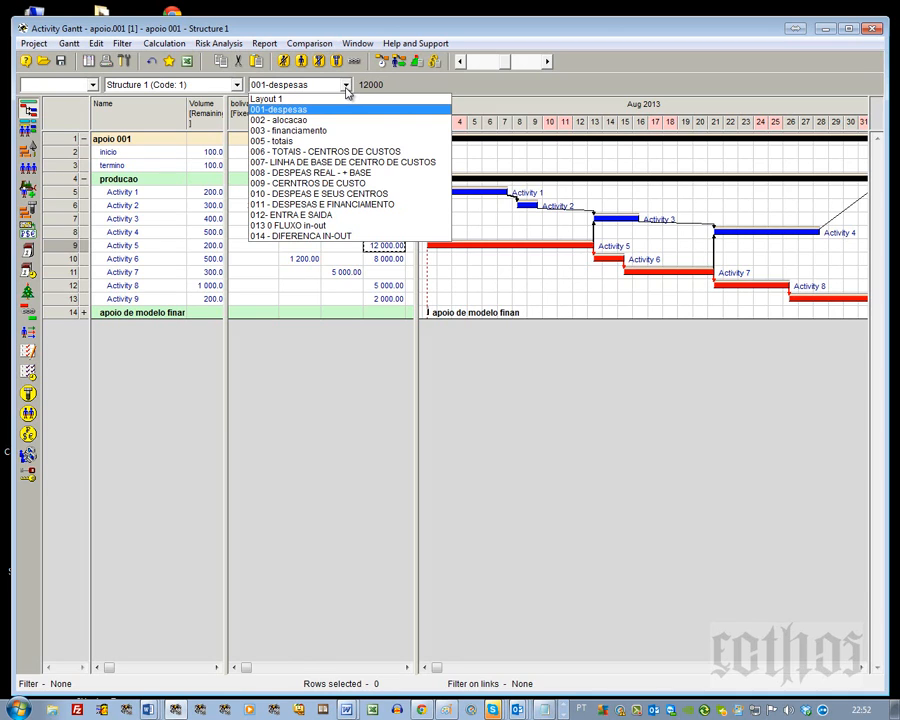
pyautogui.click(345, 121)
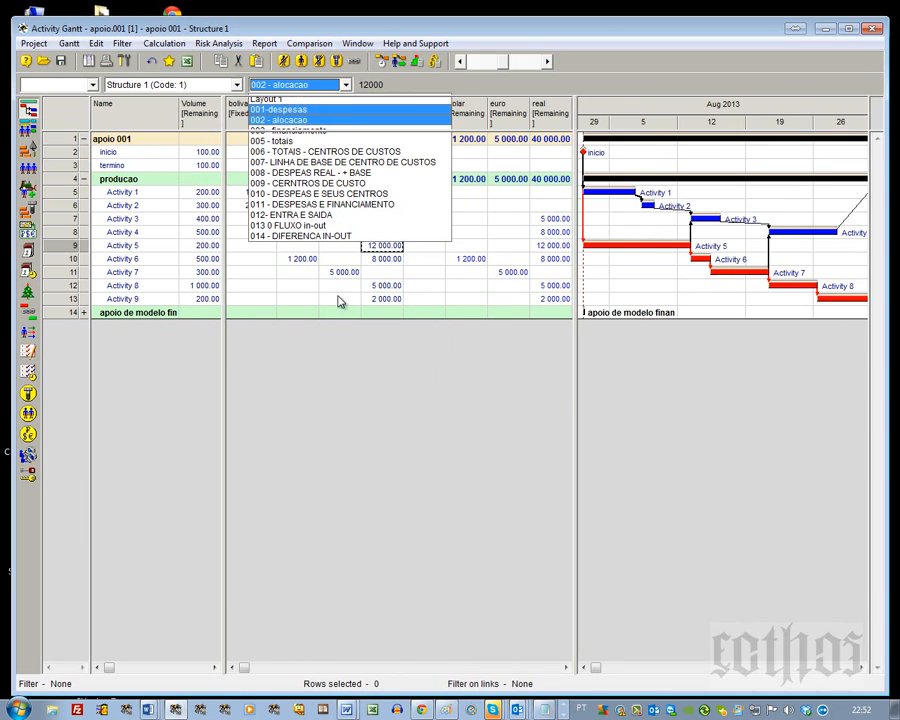
pyautogui.click(345, 86)
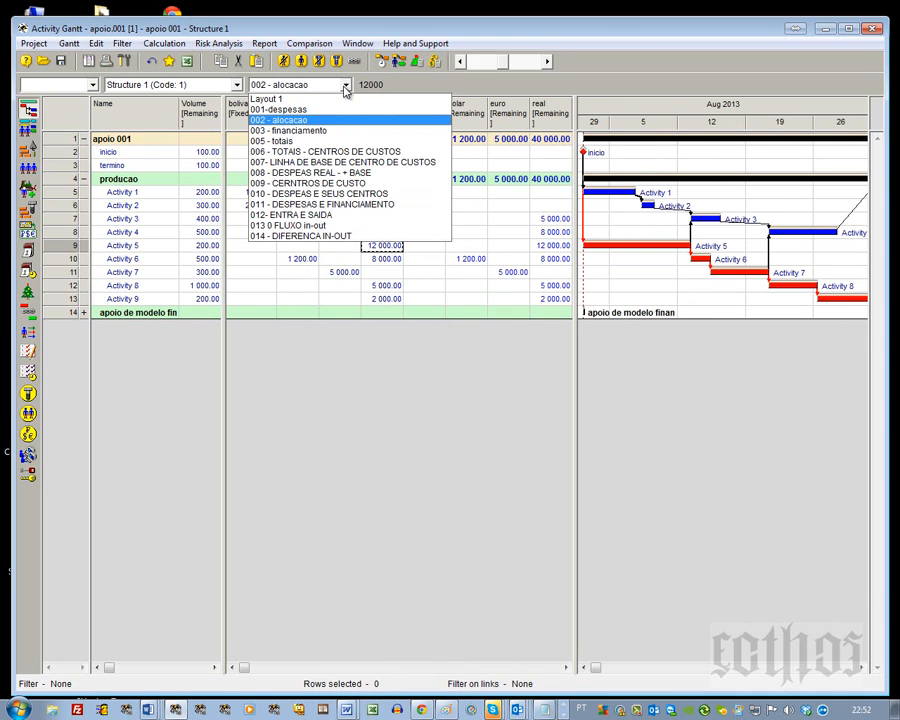
pyautogui.click(344, 131)
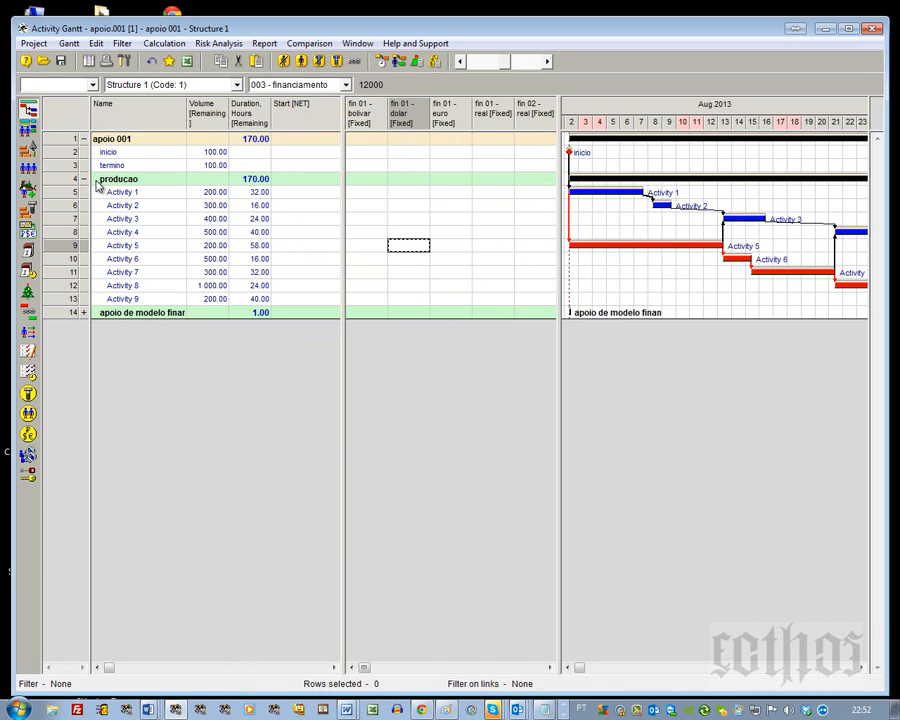
# Create a general diagram for the producao phase with Total Cost as its only parameter and Cumulative turned off.
pyautogui.rightClick(58, 182)
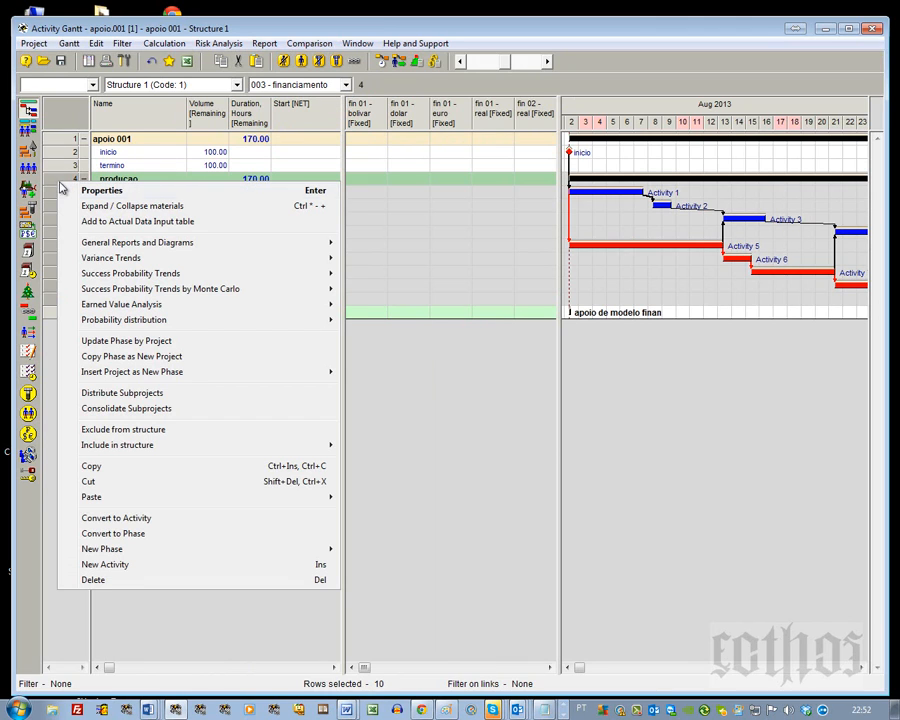
pyautogui.moveTo(108, 245)
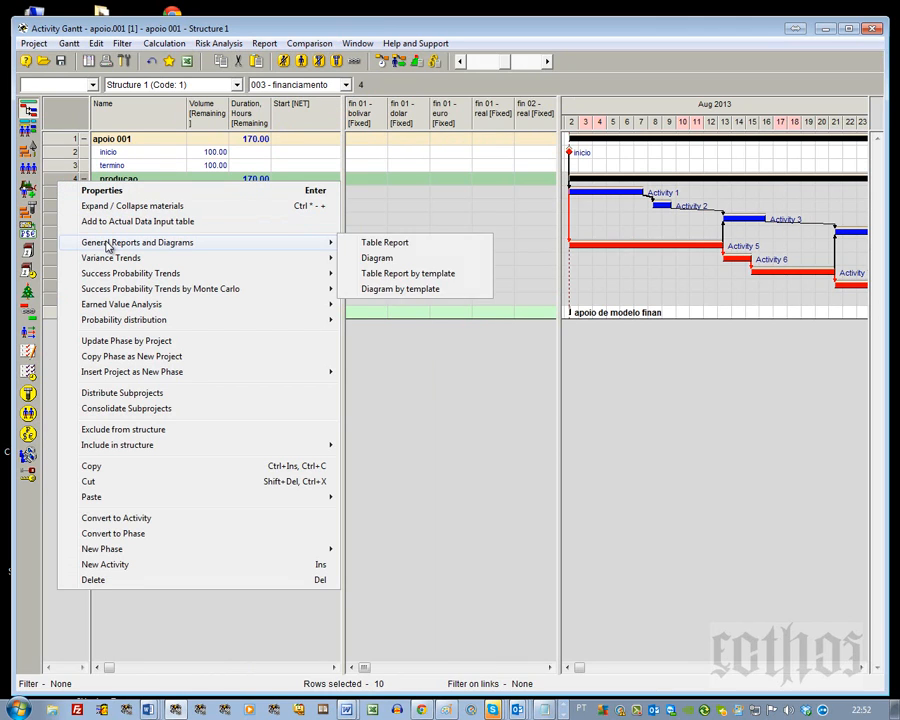
pyautogui.click(376, 257)
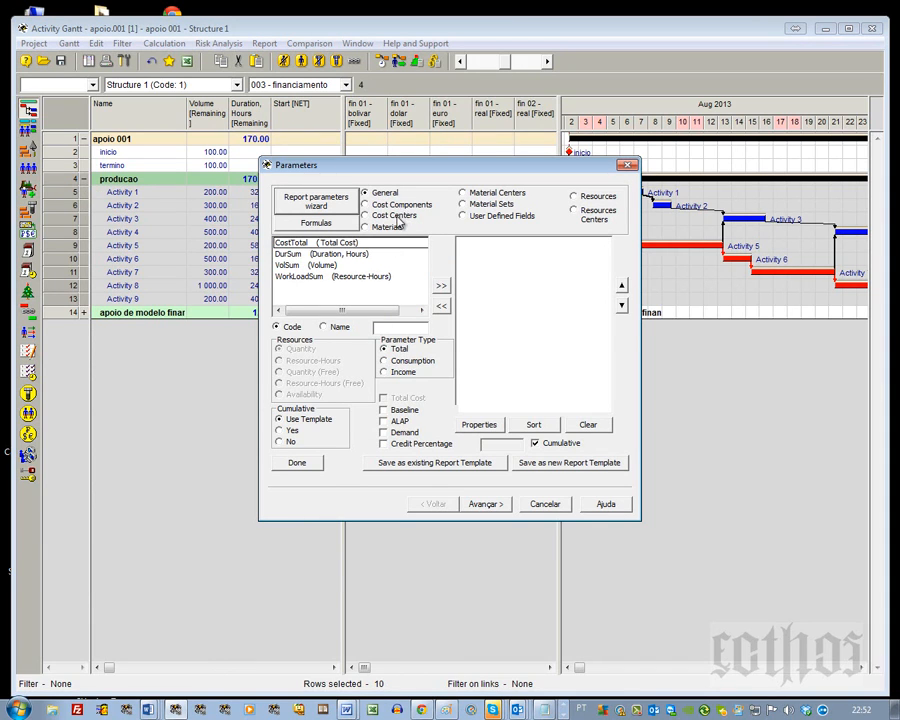
pyautogui.click(398, 205)
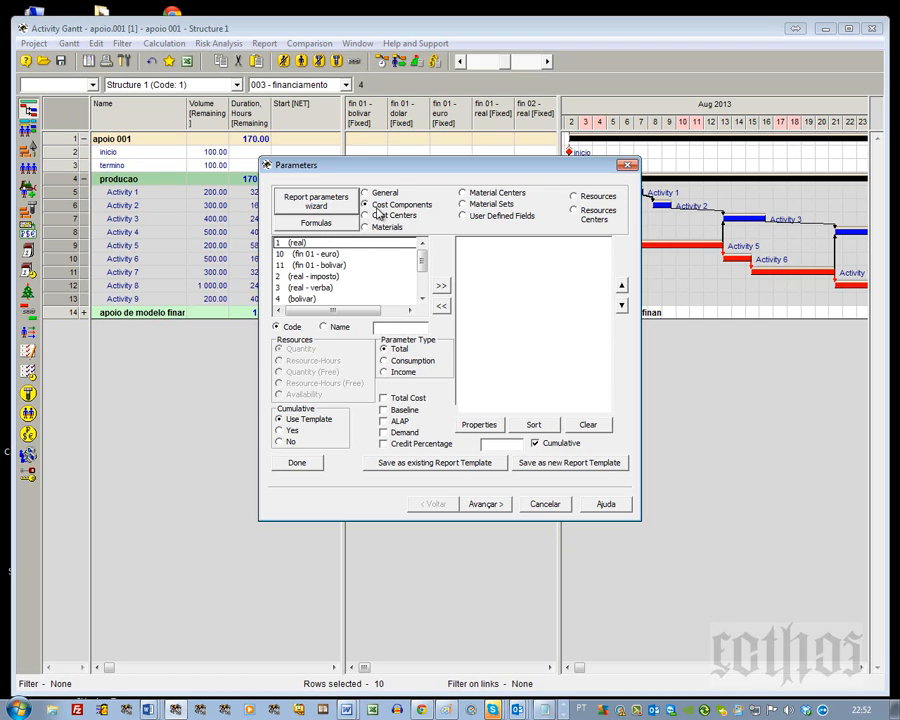
pyautogui.click(378, 215)
pyautogui.click(366, 193)
pyautogui.click(335, 243)
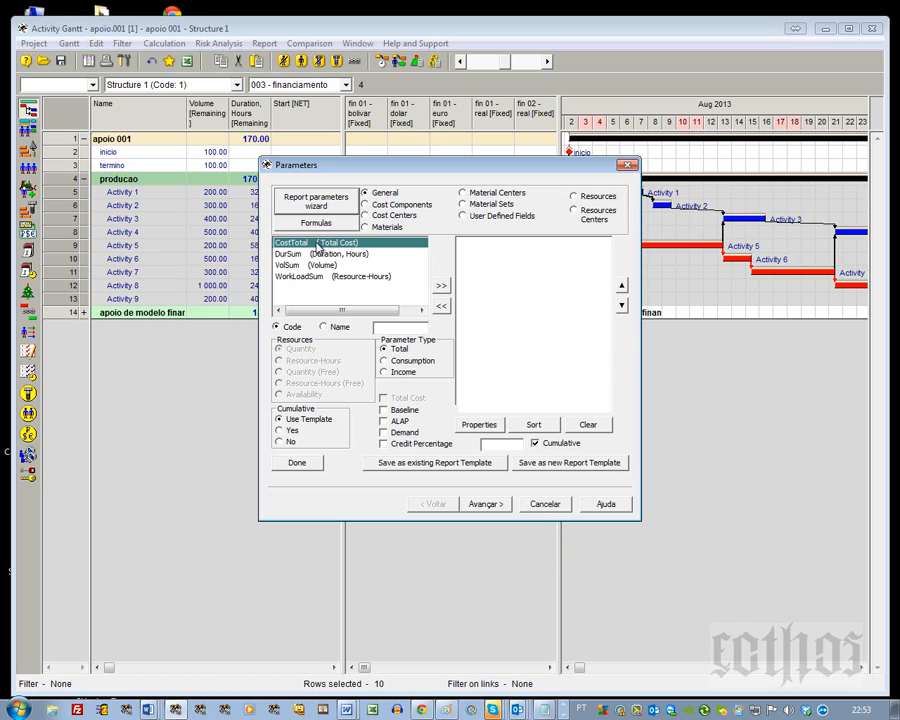
pyautogui.click(439, 288)
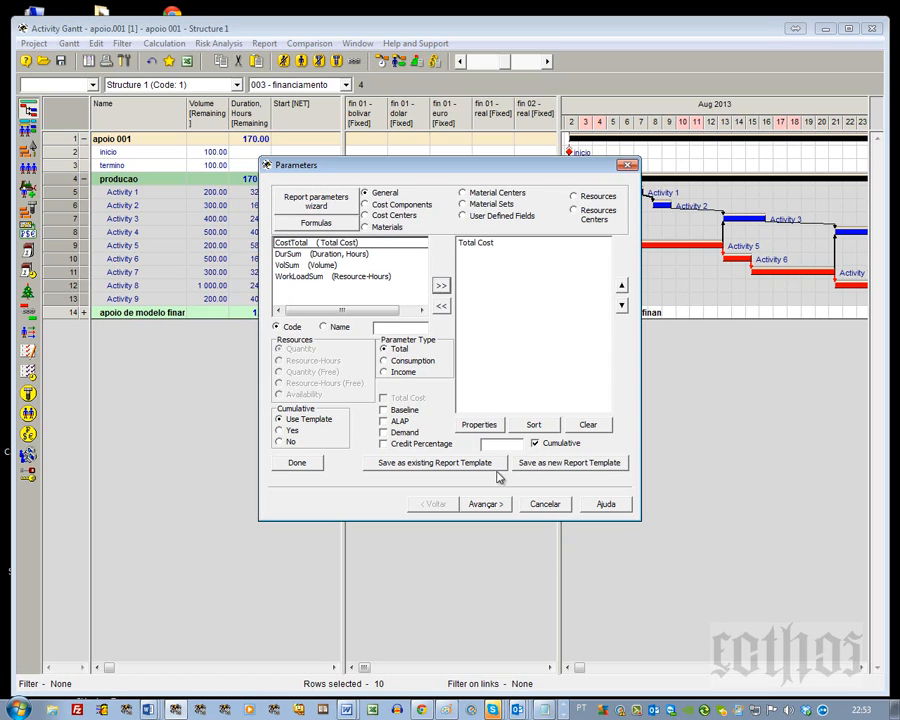
pyautogui.click(486, 503)
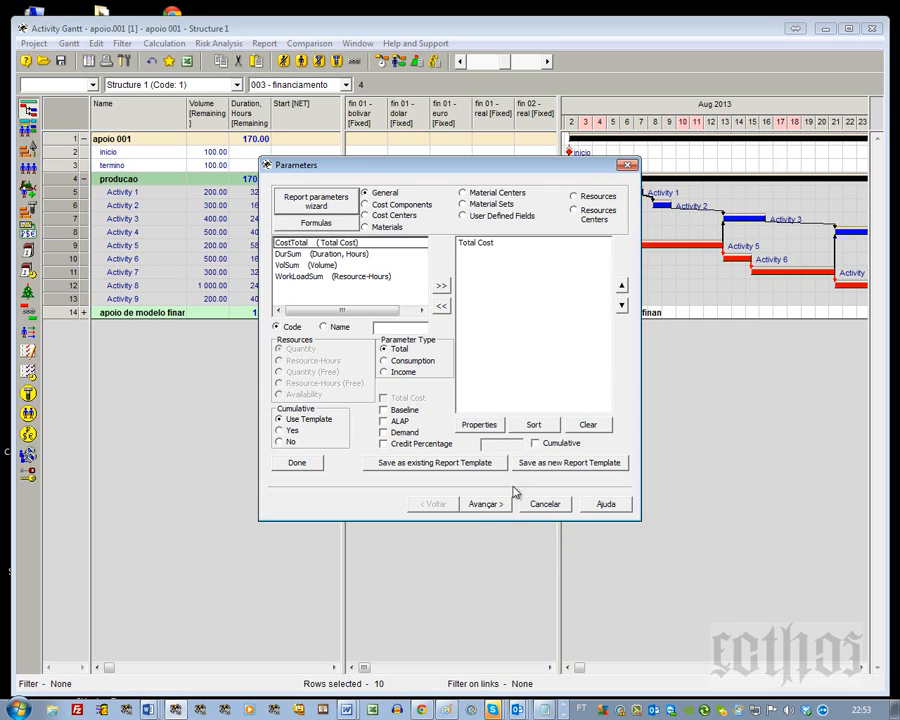
pyautogui.click(486, 503)
pyautogui.click(486, 503)
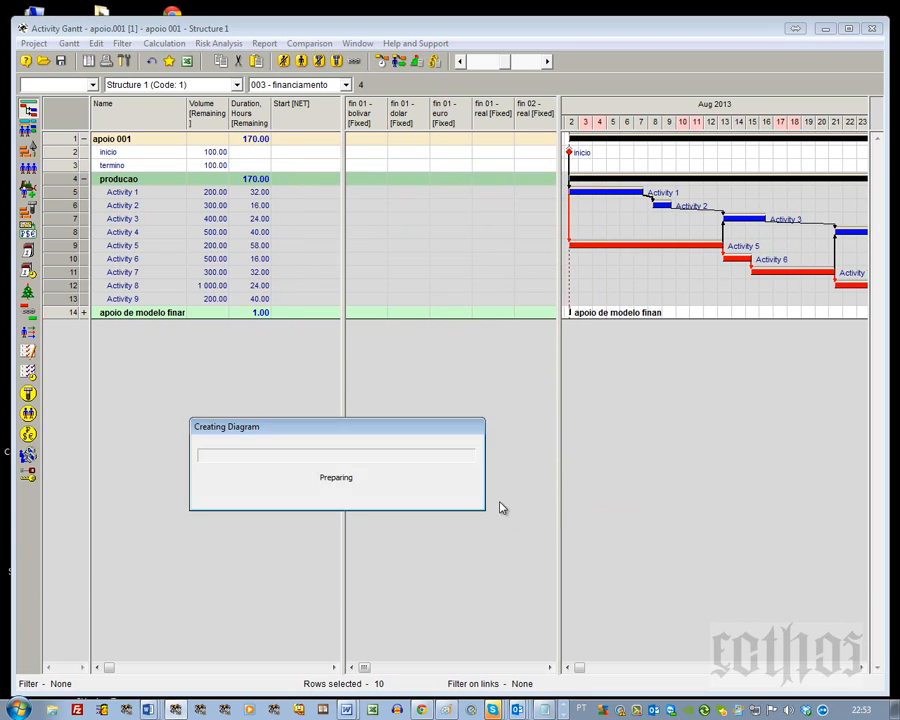
# Enlarge the Gantt chart area and enable Show values for the producao phase's Total Cost diagram.
pyautogui.moveTo(558, 474); pyautogui.dragTo(335, 502)
pyautogui.click(301, 193)
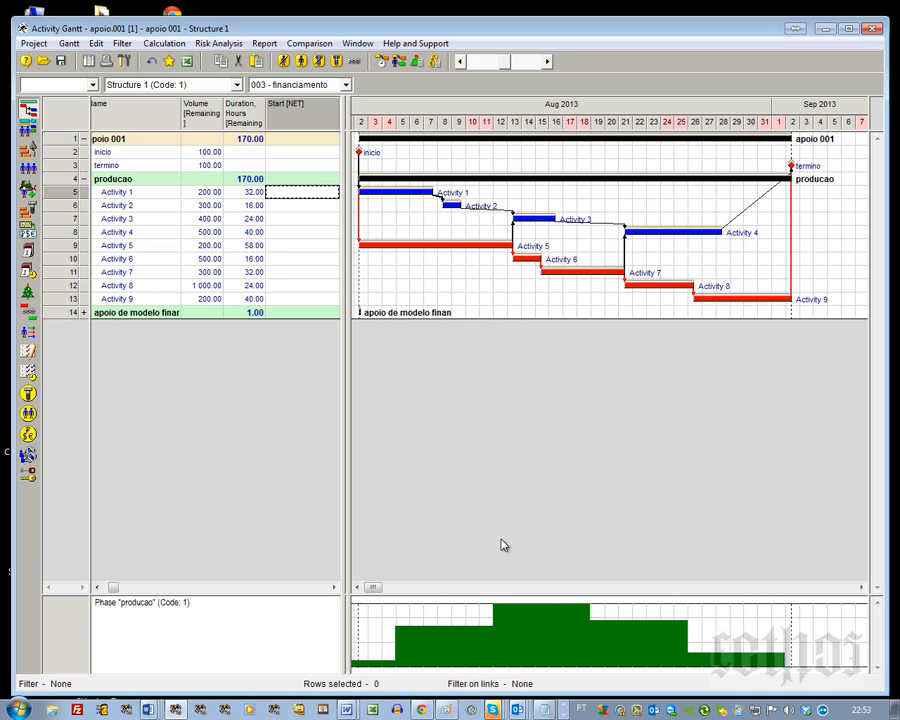
pyautogui.rightClick(530, 637)
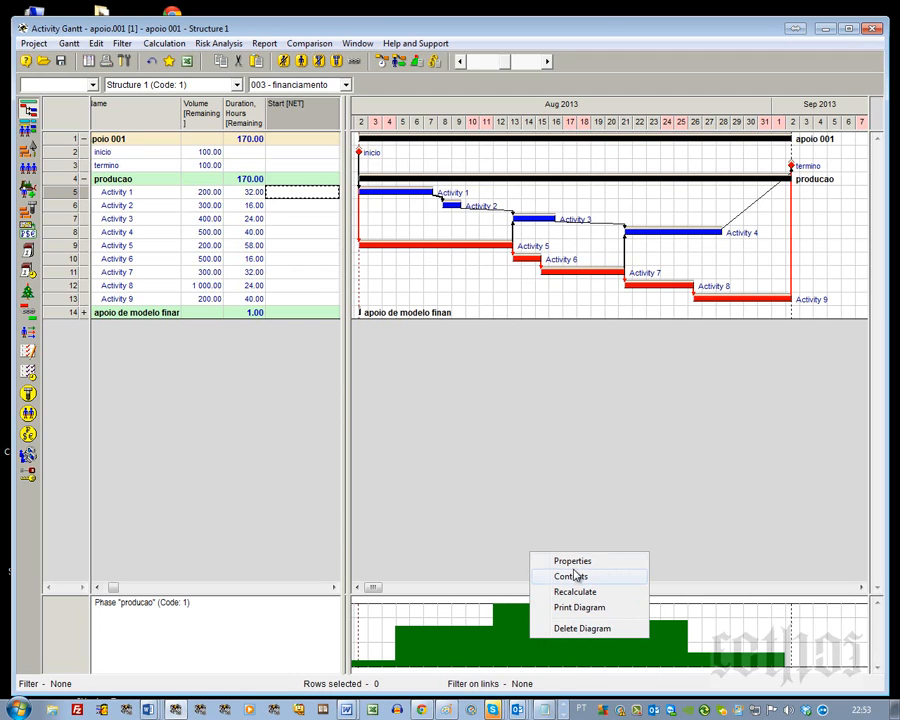
pyautogui.click(570, 561)
pyautogui.click(258, 421)
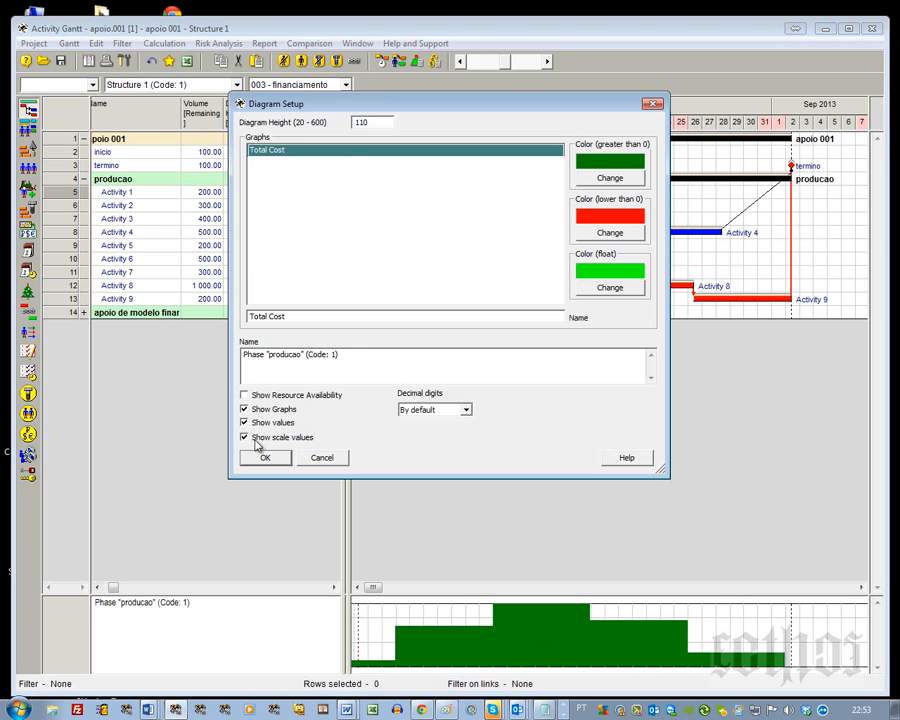
pyautogui.click(264, 457)
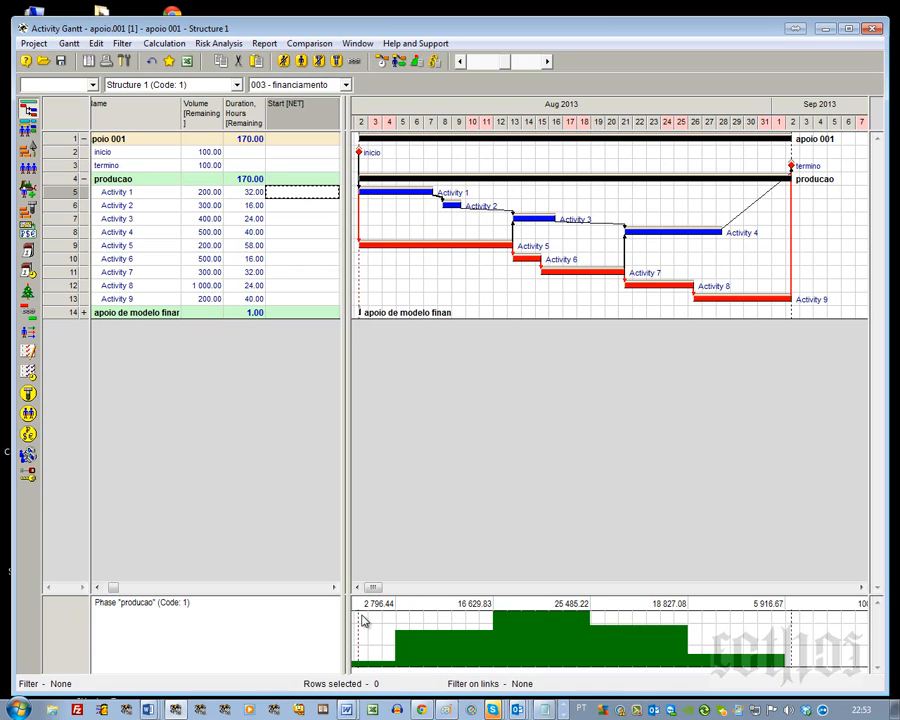
# Set the height of the producao phase's Total Cost diagram to 300 and enlarge the diagram area to fit it.
pyautogui.rightClick(540, 620)
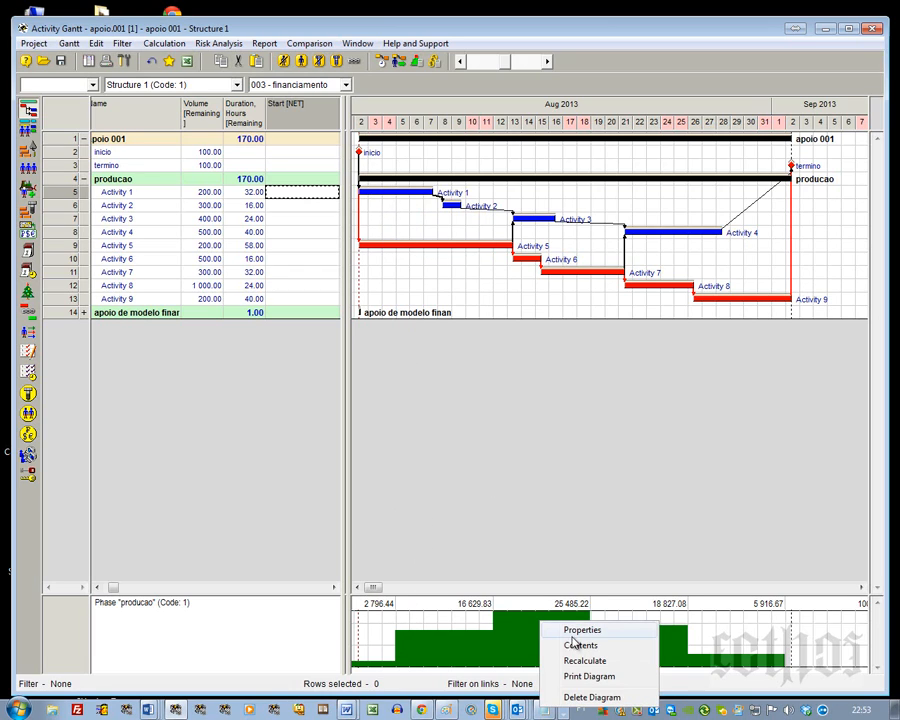
pyautogui.click(576, 647)
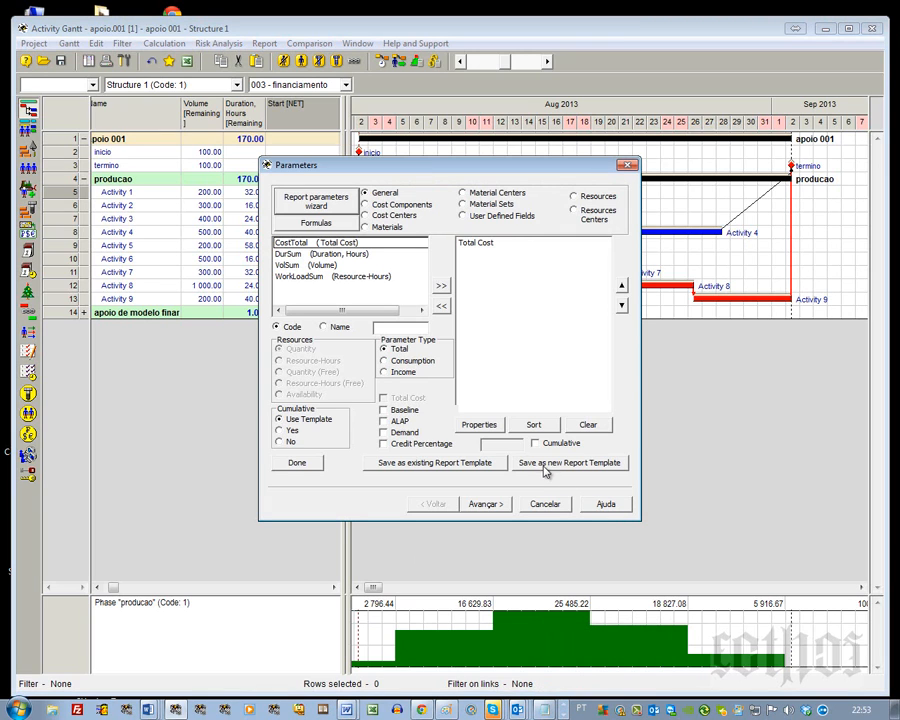
pyautogui.click(486, 500)
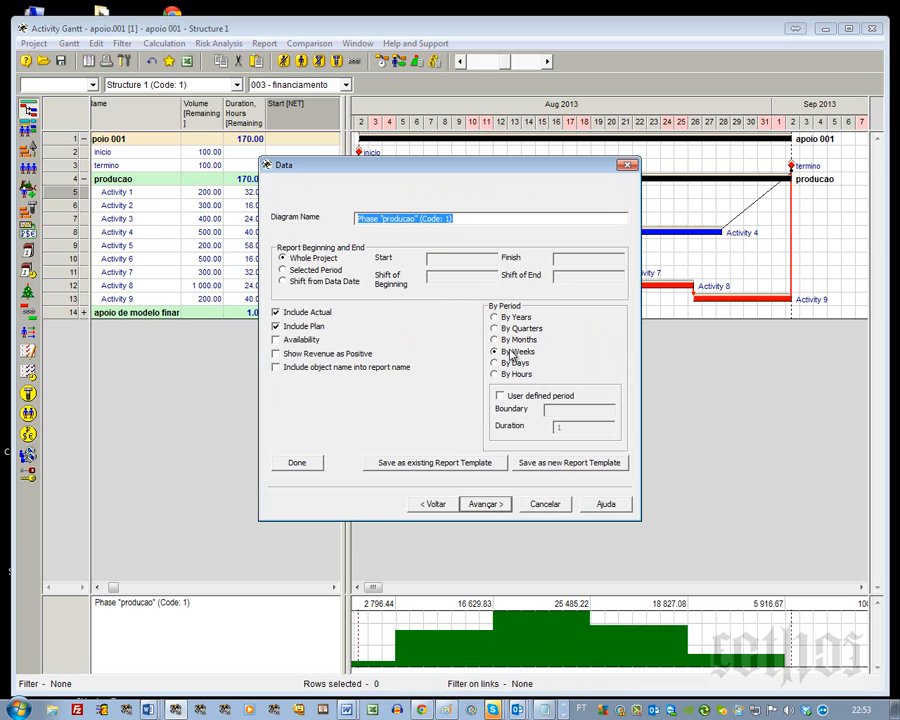
pyautogui.click(496, 502)
pyautogui.click(496, 502)
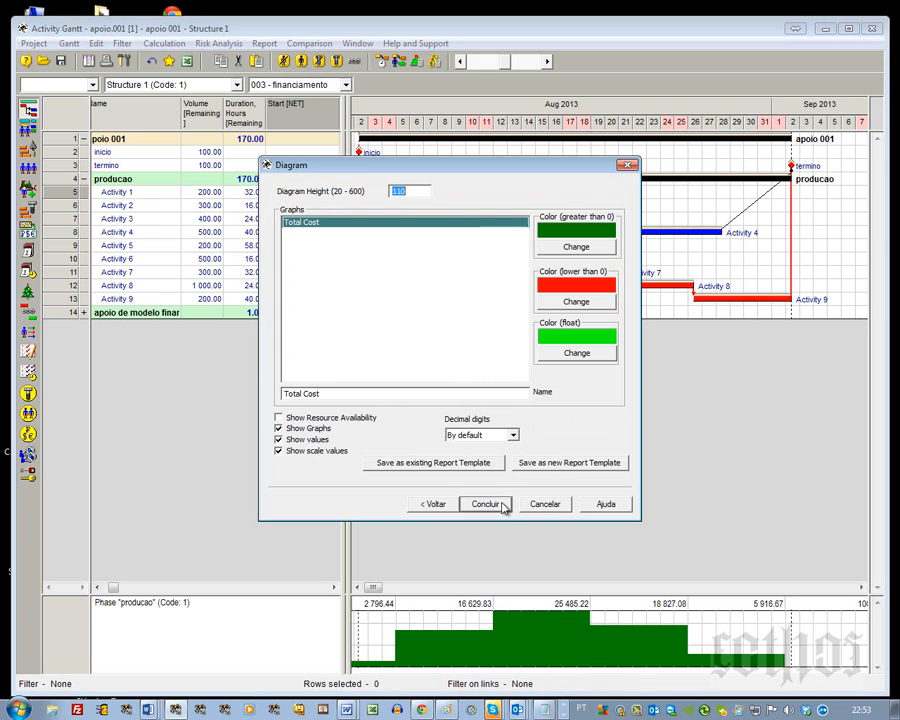
pyautogui.press('Return')
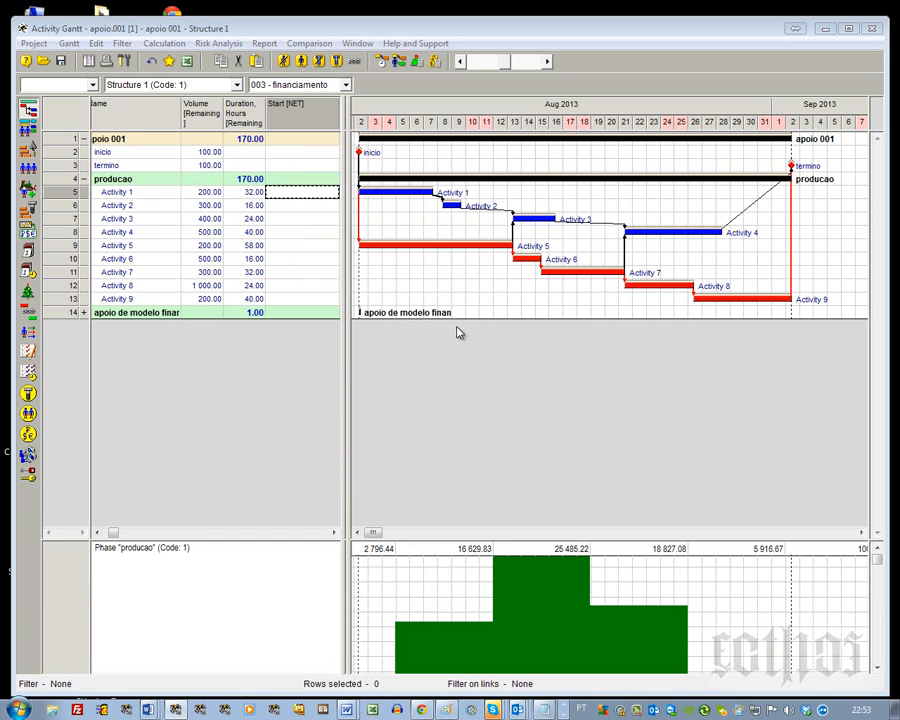
pyautogui.moveTo(583, 541); pyautogui.dragTo(583, 462)
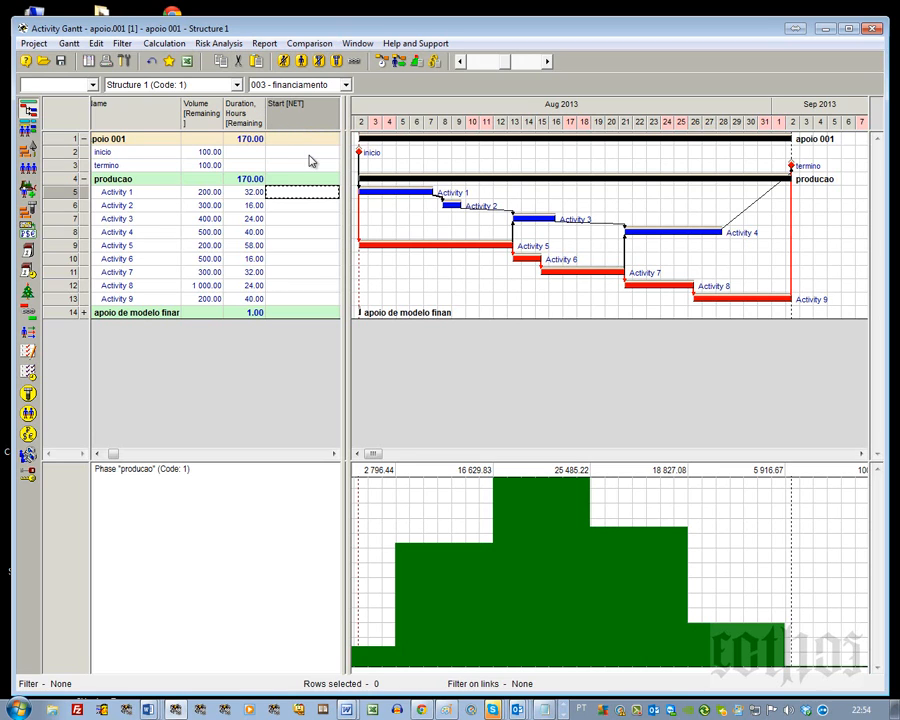
# Add the Total Cost [Remaining] column before Start [NET] in the activity table and widen it slightly.
pyautogui.rightClick(287, 114)
pyautogui.click(318, 121)
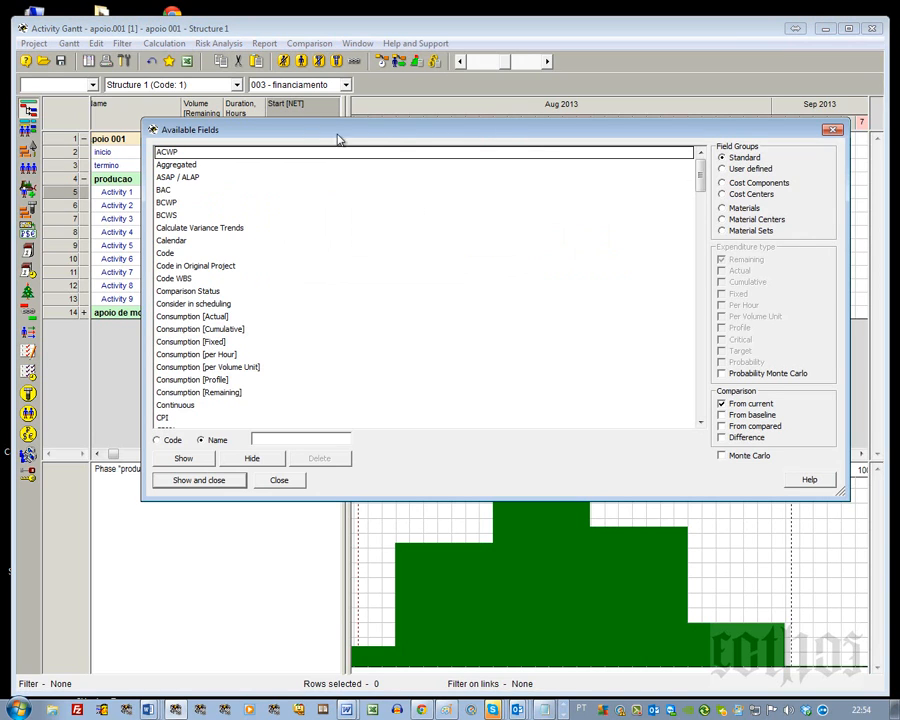
pyautogui.write('t')
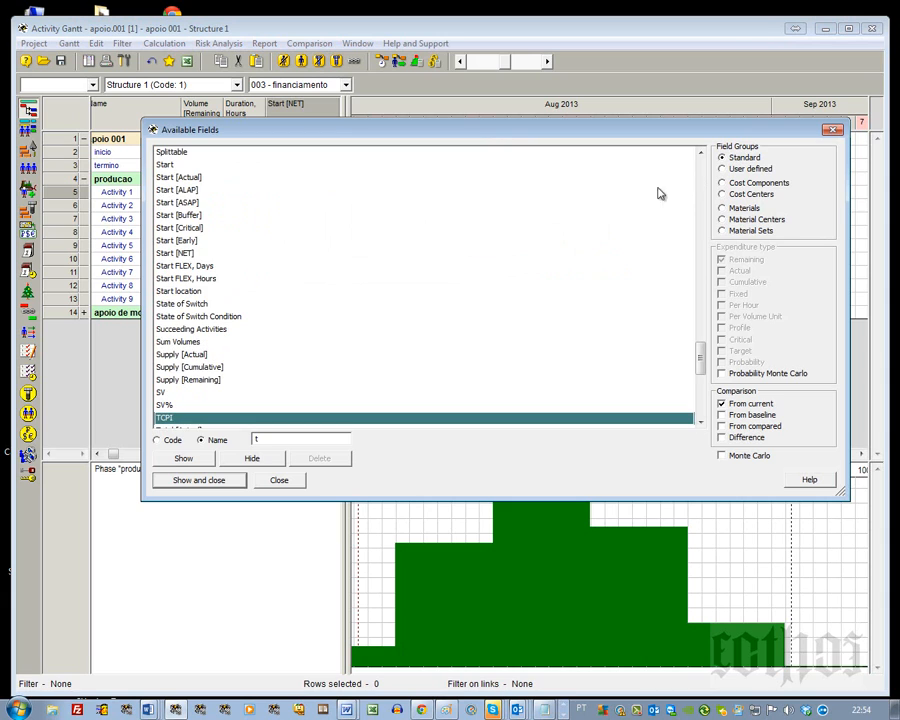
pyautogui.click(701, 398)
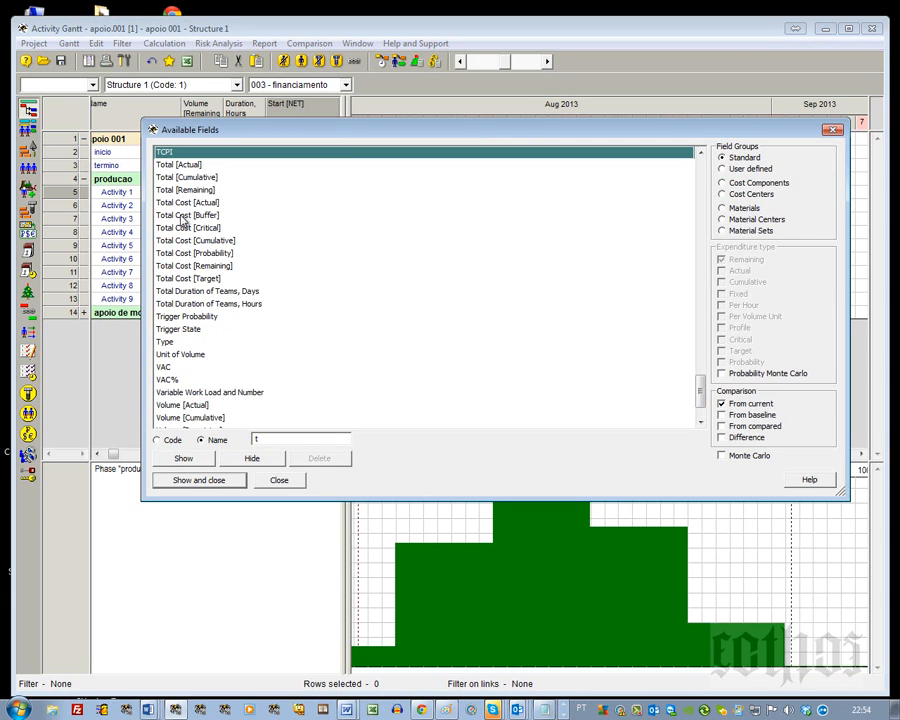
pyautogui.click(183, 267)
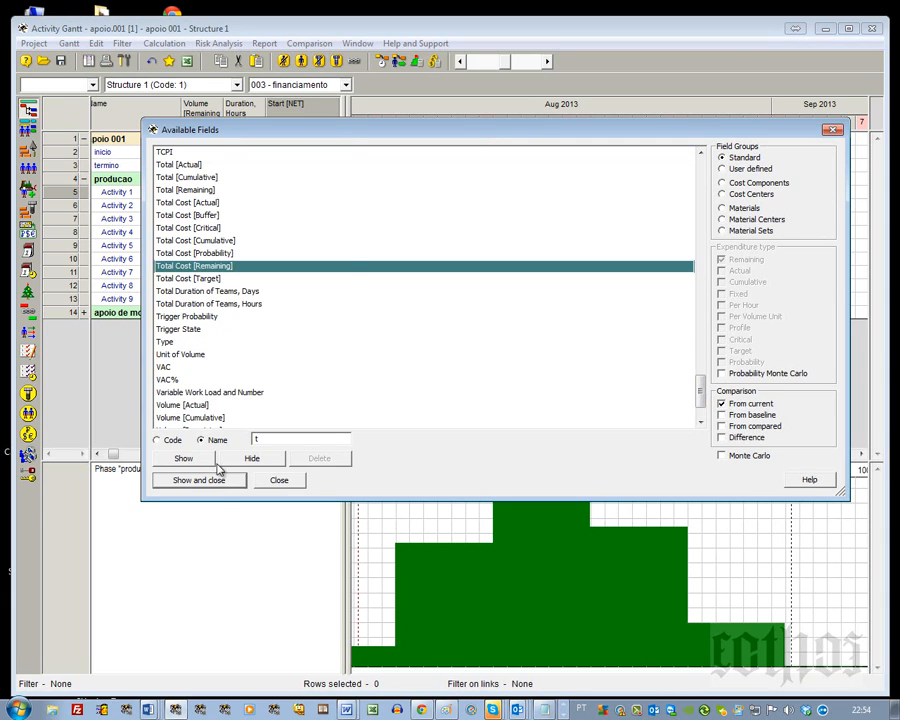
pyautogui.click(212, 480)
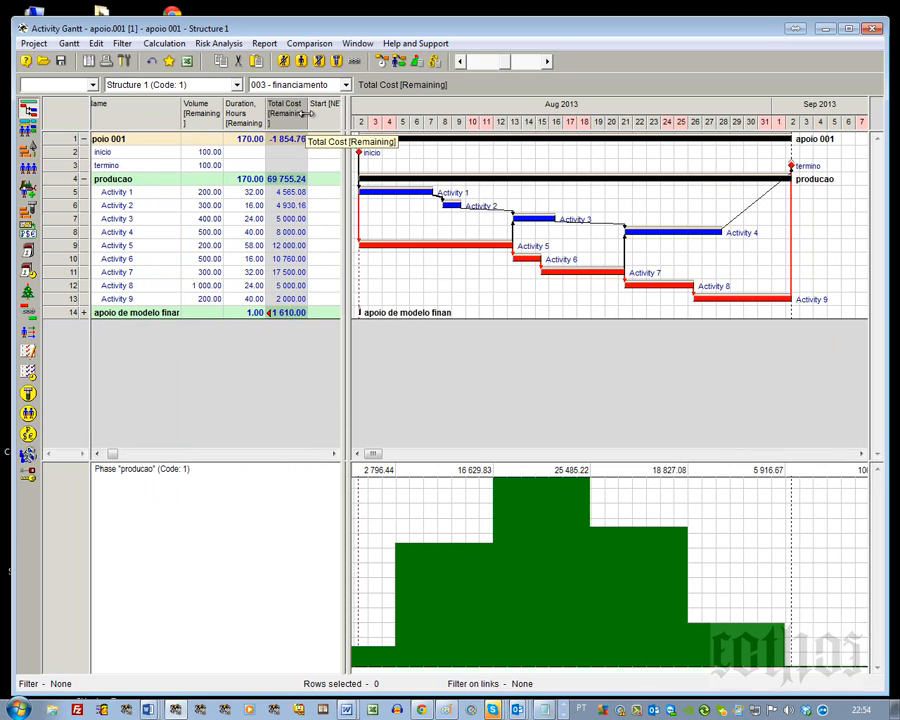
pyautogui.moveTo(308, 115); pyautogui.dragTo(312, 115)
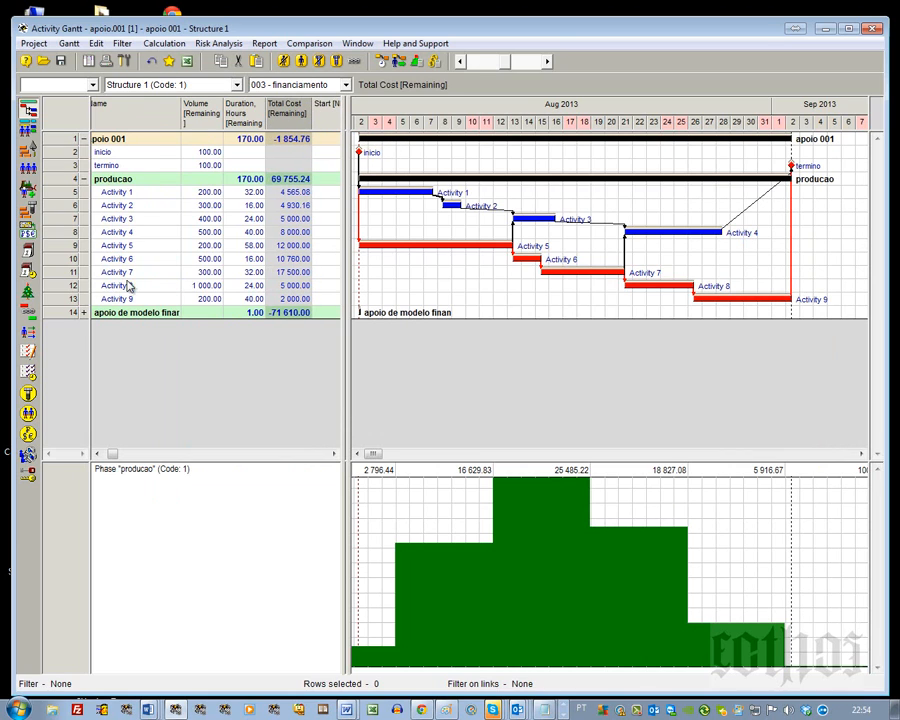
# Delete the apoio de modelo finan phase and recalculate the project's costs and materials.
pyautogui.click(55, 317)
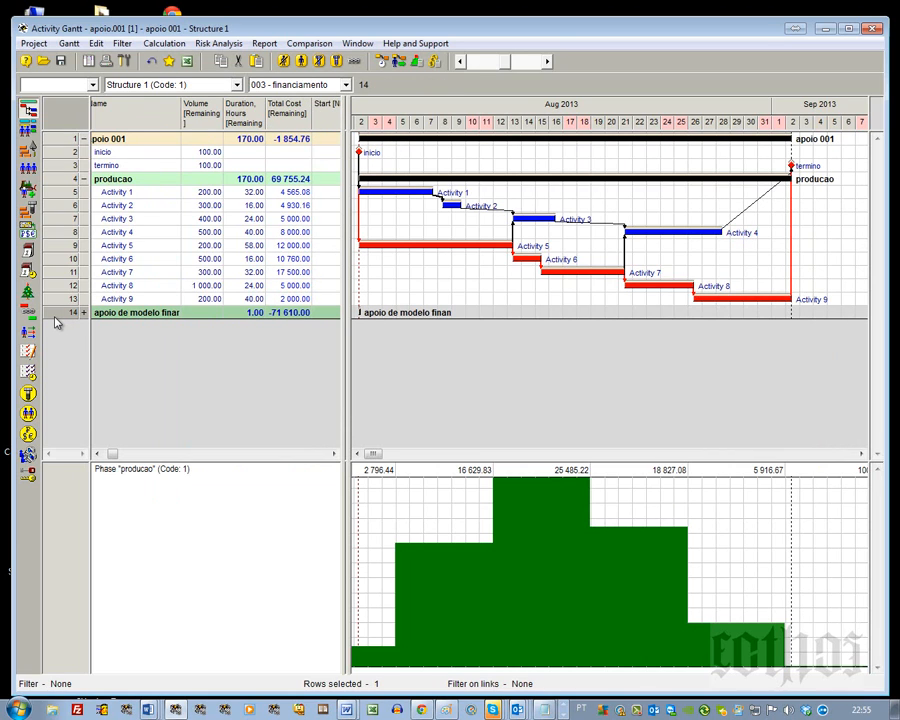
pyautogui.press('Delete')
pyautogui.press('Return')
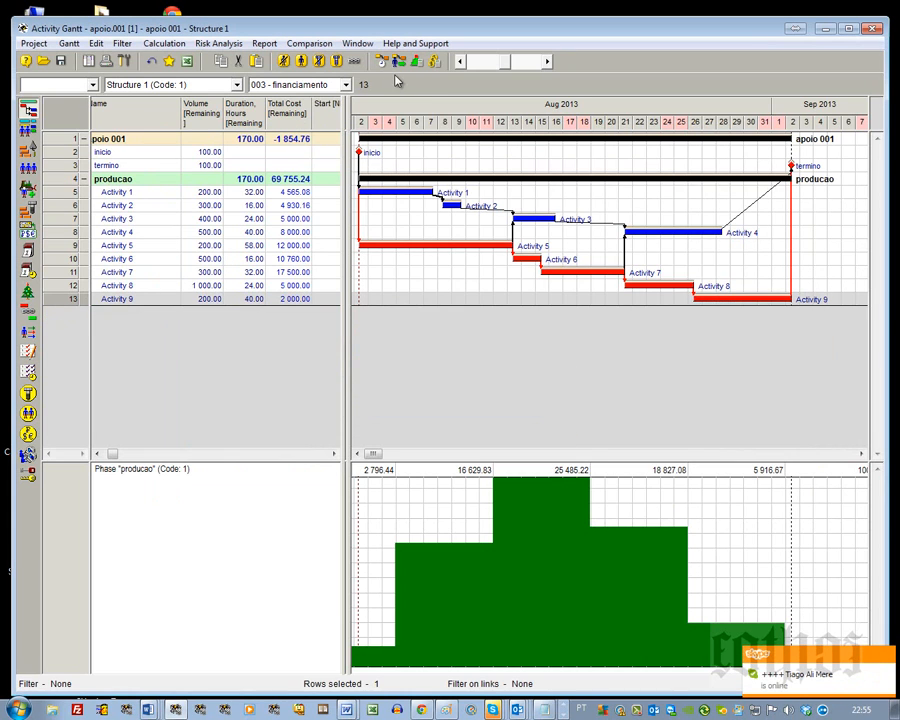
pyautogui.click(434, 61)
pyautogui.press('Return')
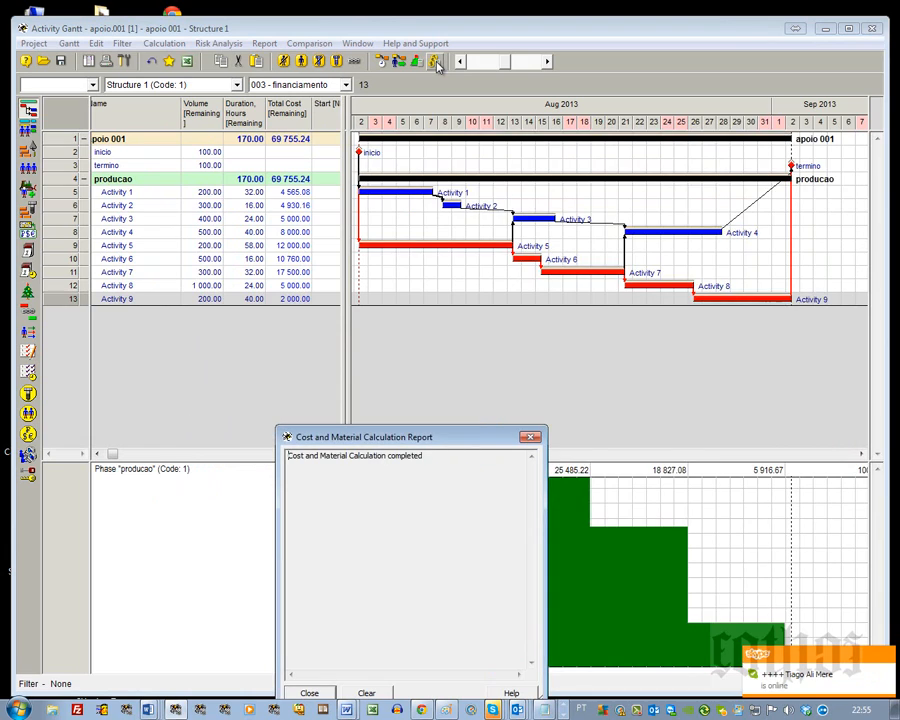
pyautogui.click(530, 437)
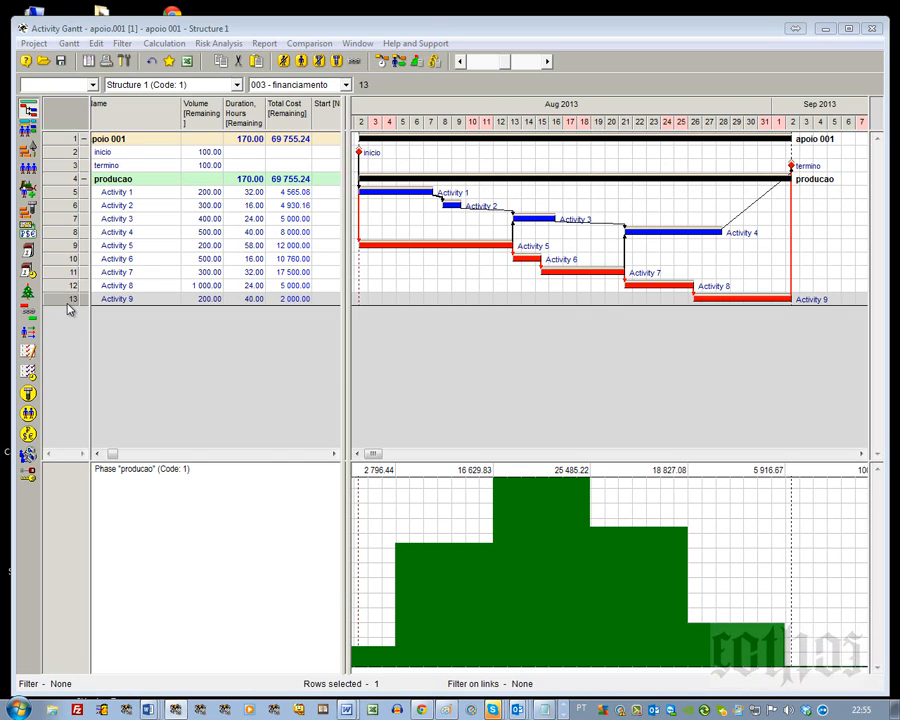
pyautogui.click(283, 146)
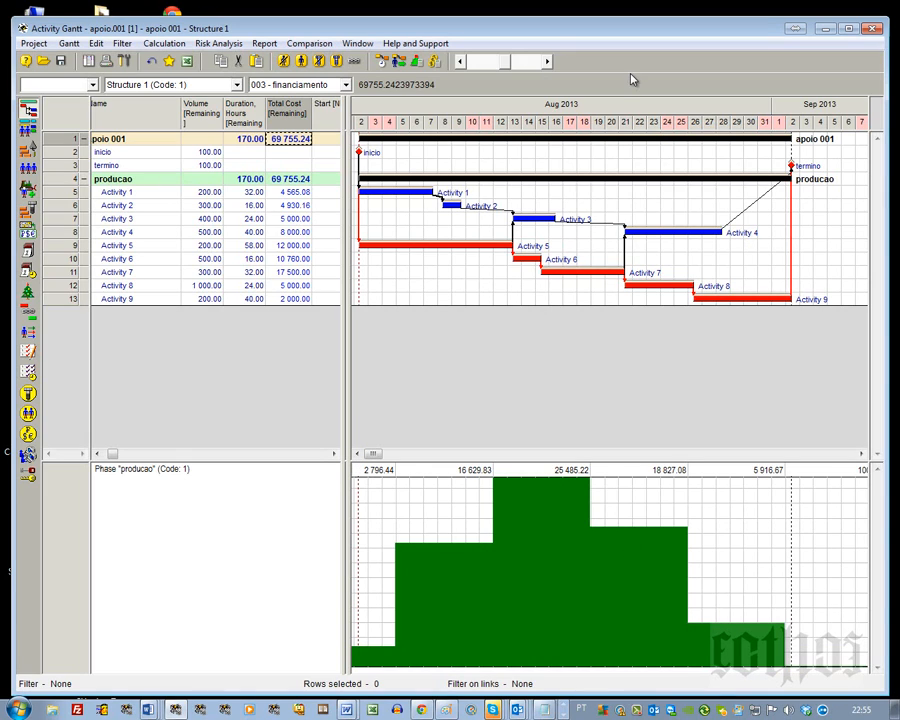
# Switch to Chrome and highlight "orçamento" and "fluxo de desembolso" in the assignment's introduction, then return to the Gantt project.
pyautogui.click(421, 709)
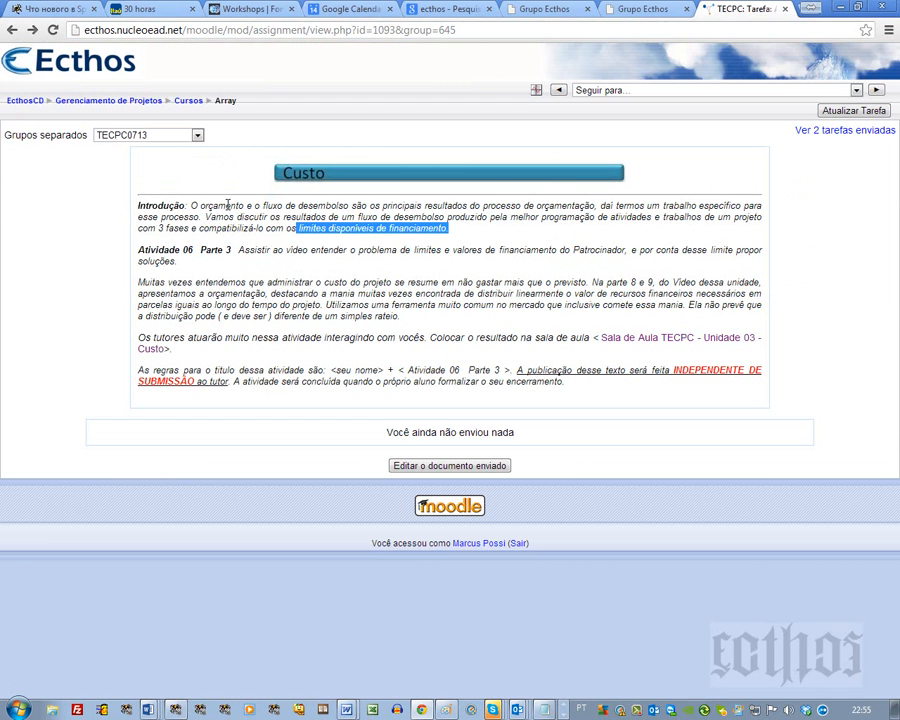
pyautogui.doubleClick(228, 204)
pyautogui.moveTo(263, 206); pyautogui.dragTo(354, 207)
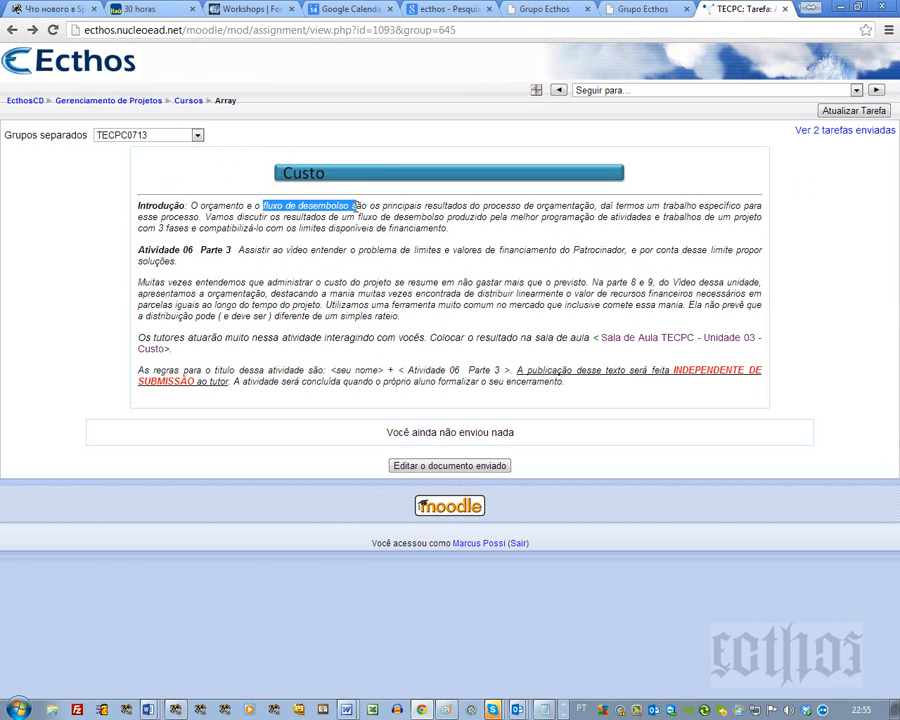
pyautogui.doubleClick(234, 205)
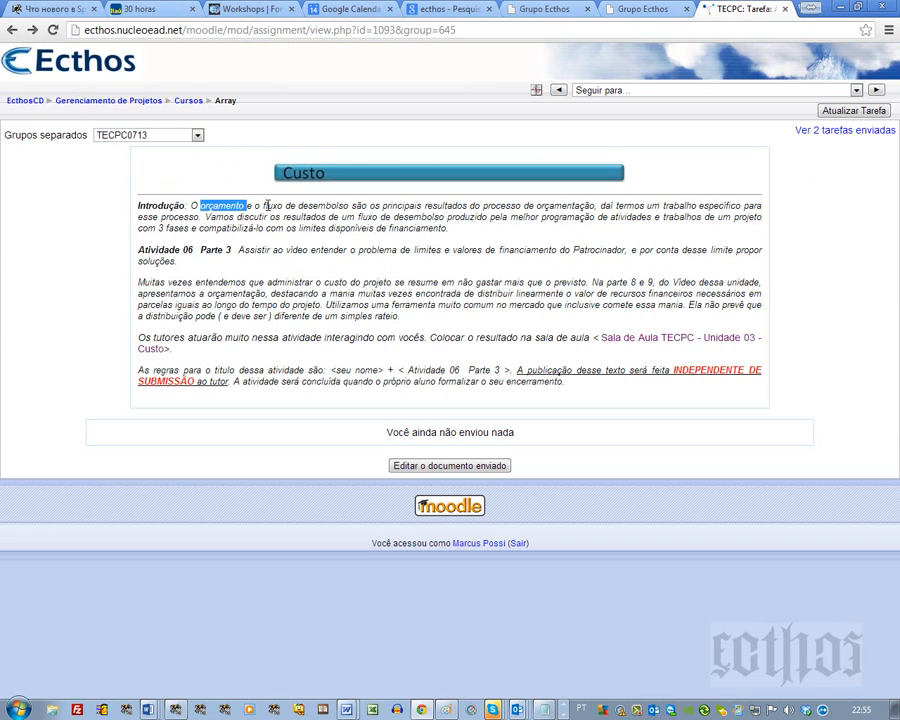
pyautogui.moveTo(263, 206); pyautogui.dragTo(349, 205)
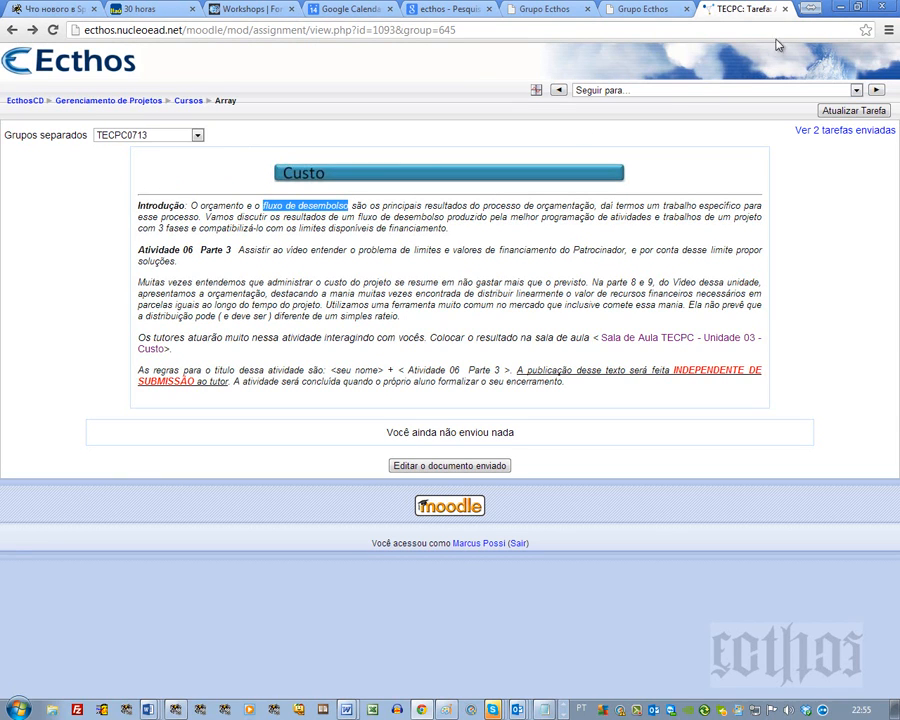
pyautogui.click(840, 7)
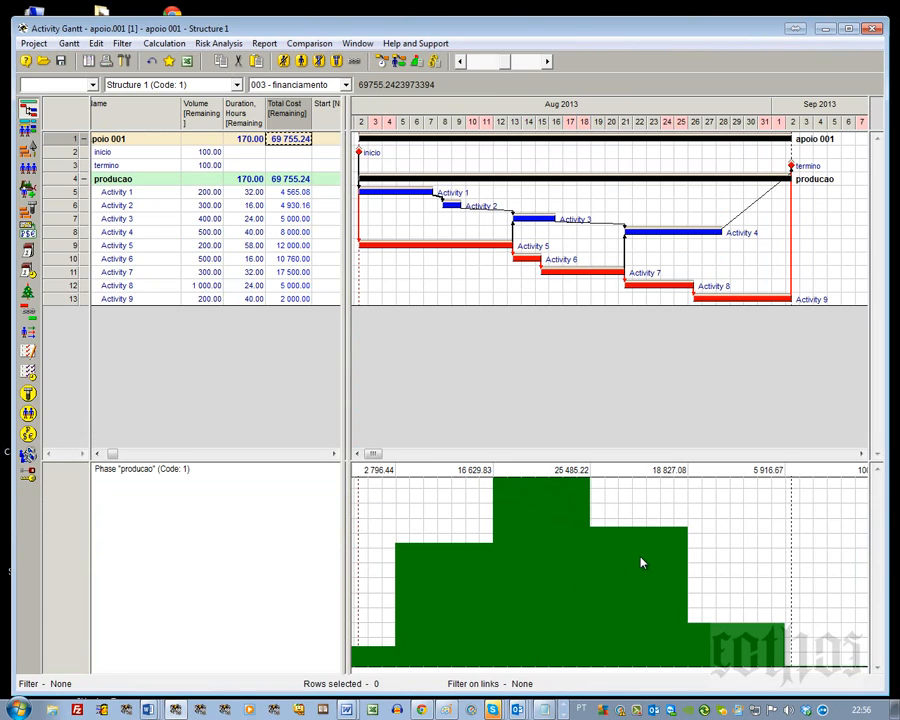
# Create a second general diagram for the producao phase with Total Cost set to Cumulative, and enlarge the diagram area.
pyautogui.rightClick(620, 511)
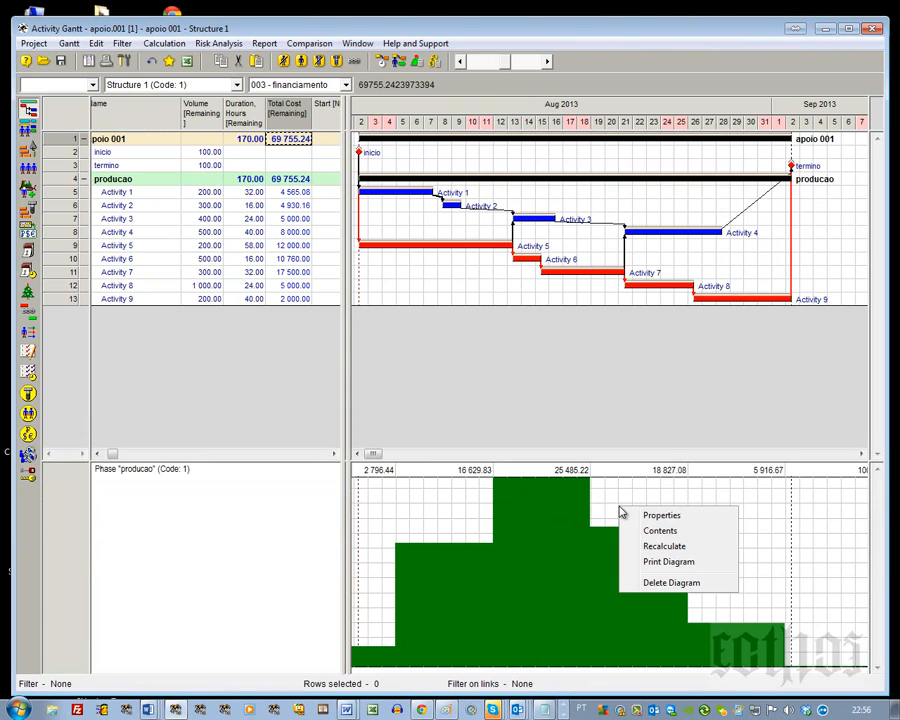
pyautogui.rightClick(62, 180)
pyautogui.moveTo(68, 236)
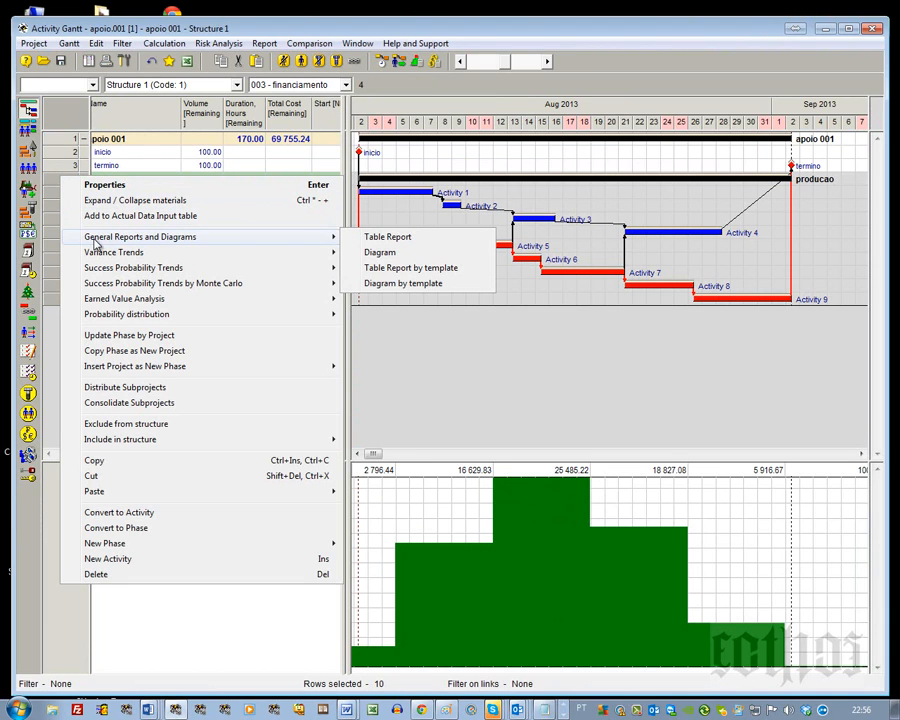
pyautogui.click(366, 251)
pyautogui.click(488, 244)
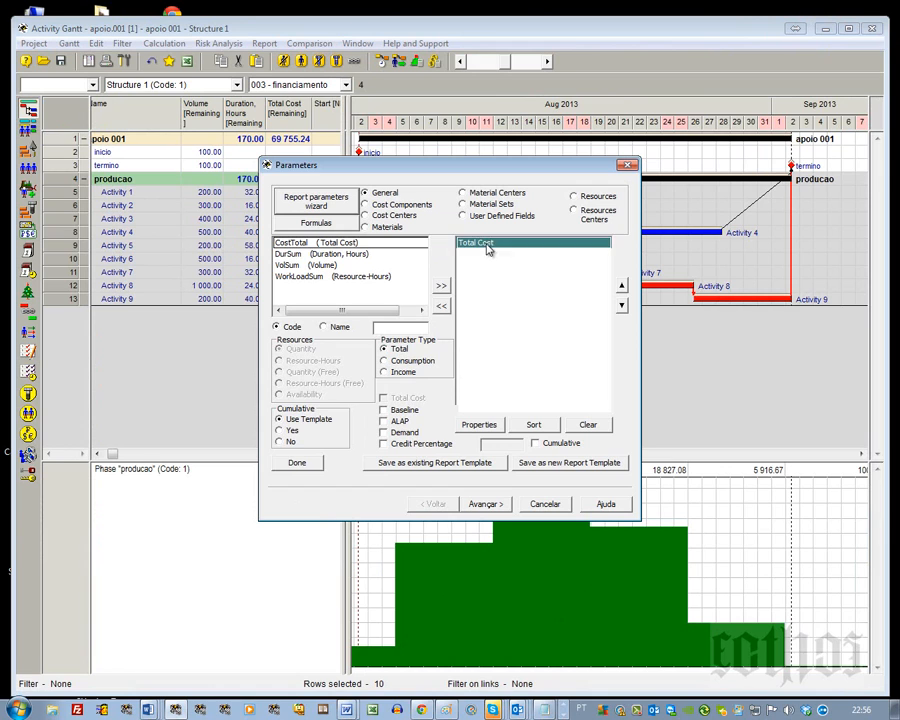
pyautogui.click(536, 442)
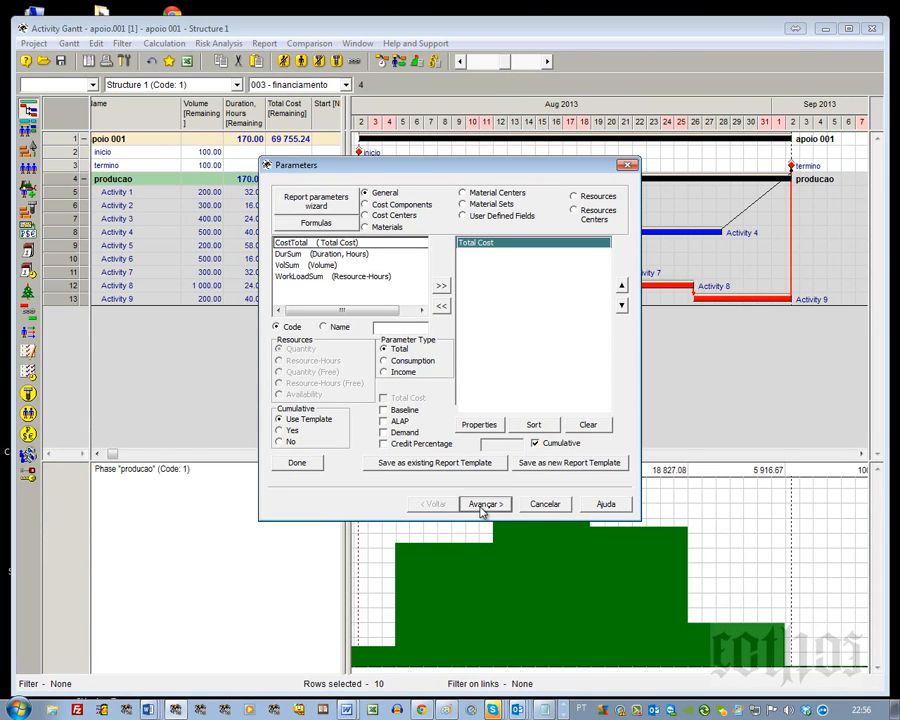
pyautogui.click(484, 504)
pyautogui.click(484, 504)
pyautogui.click(484, 504)
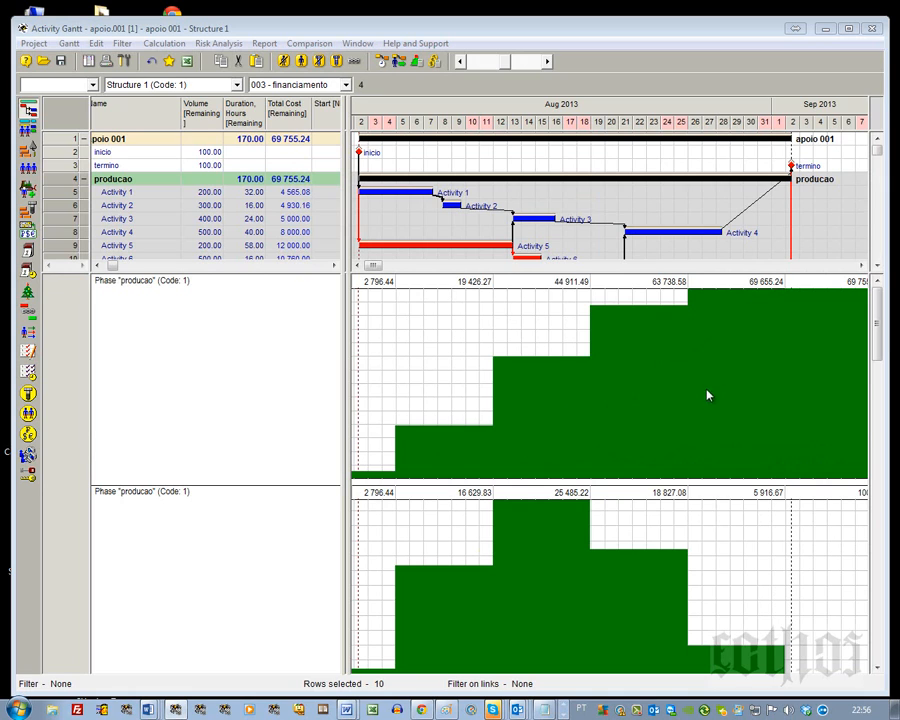
pyautogui.moveTo(657, 279); pyautogui.dragTo(660, 222)
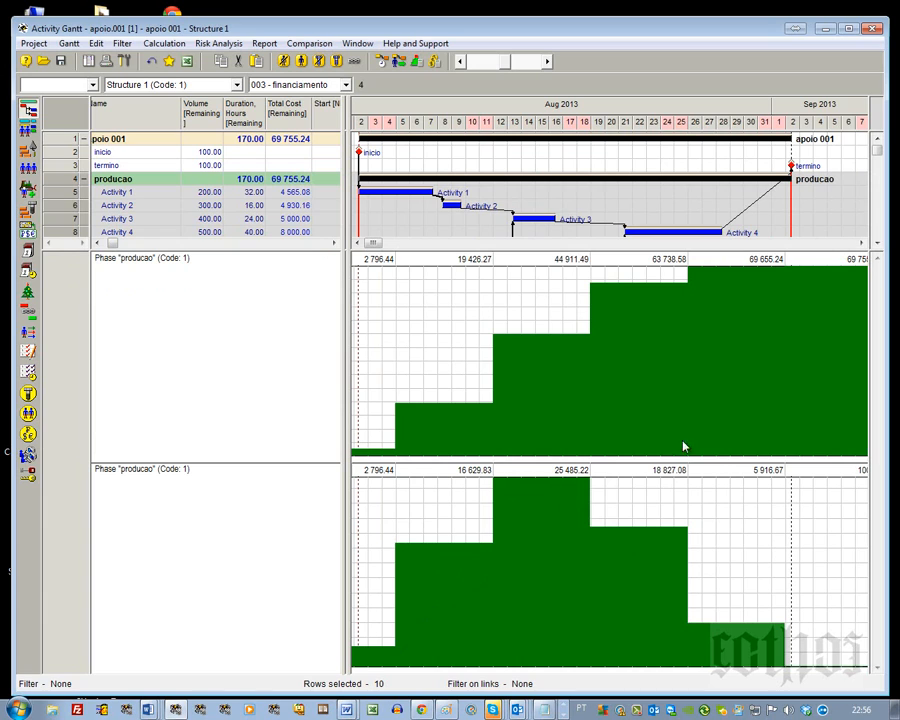
# Set the height of both the cumulative and the non-cumulative Total Cost diagrams to 200.
pyautogui.rightClick(717, 378)
pyautogui.click(735, 383)
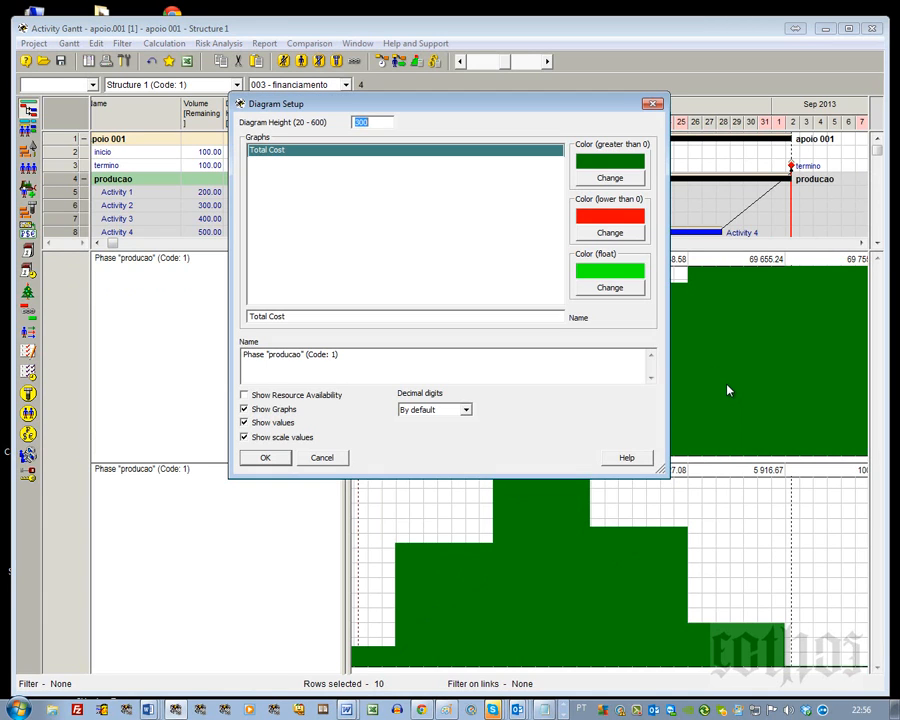
pyautogui.write('200')
pyautogui.press('Return')
pyautogui.rightClick(718, 537)
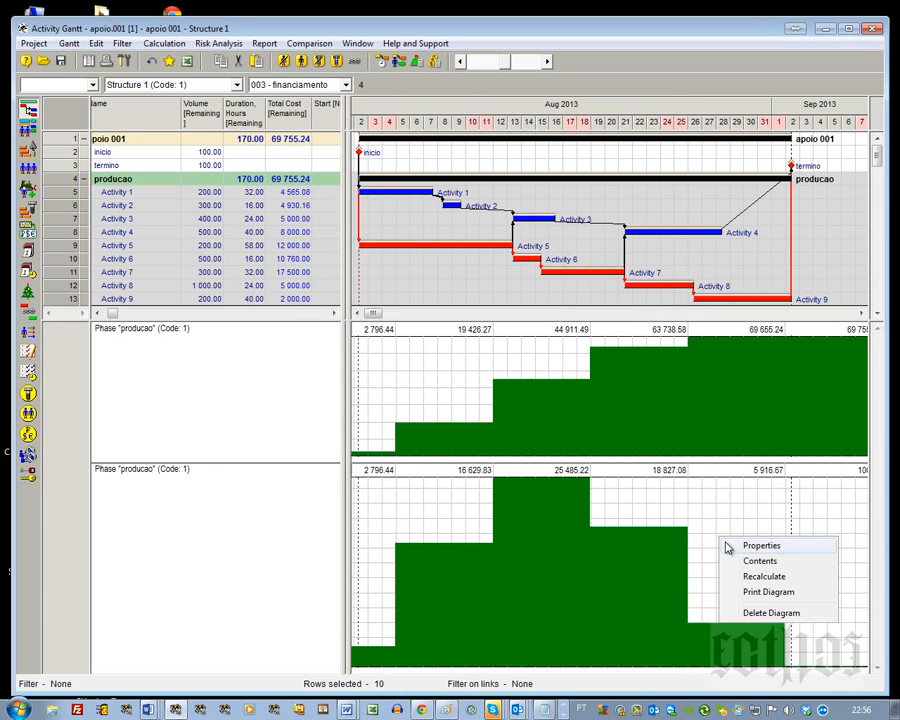
pyautogui.click(728, 546)
pyautogui.write('200')
pyautogui.press('Return')
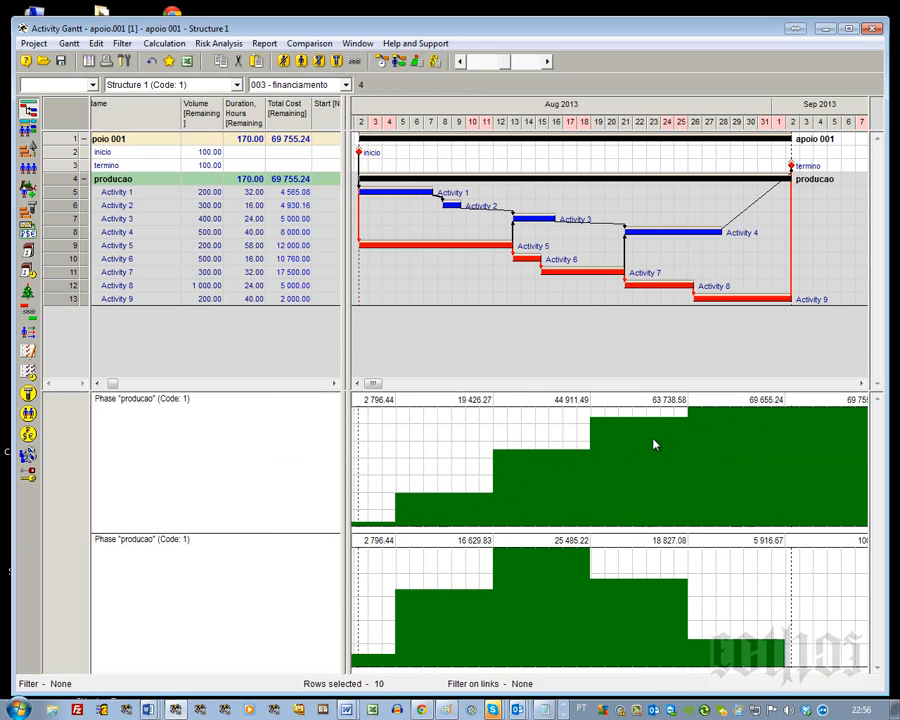
# Change the cumulative Total Cost diagram's reporting period to By Hours.
pyautogui.rightClick(747, 427)
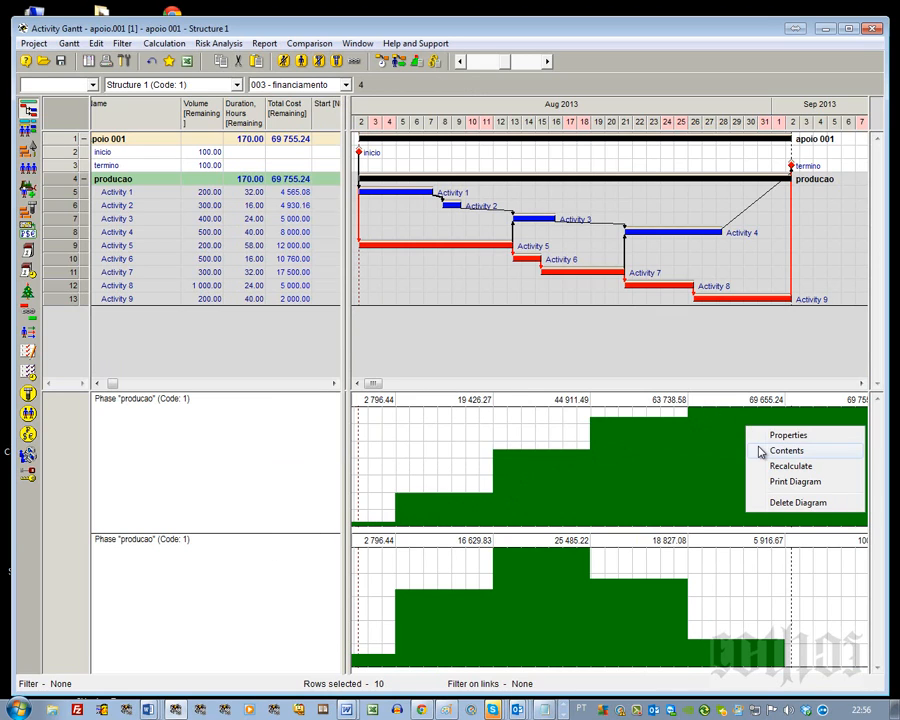
pyautogui.click(760, 452)
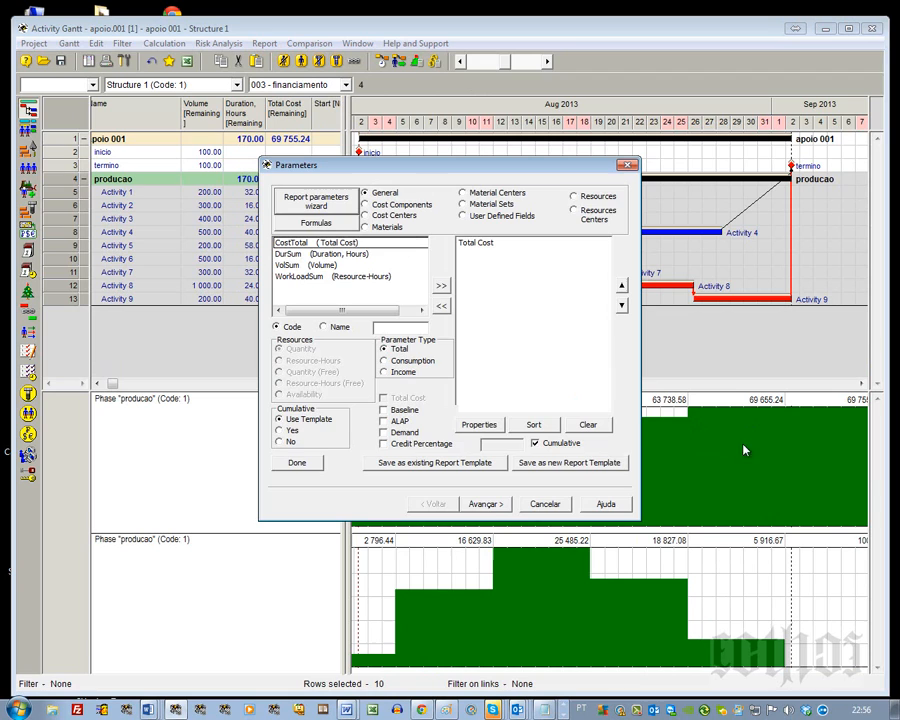
pyautogui.click(484, 503)
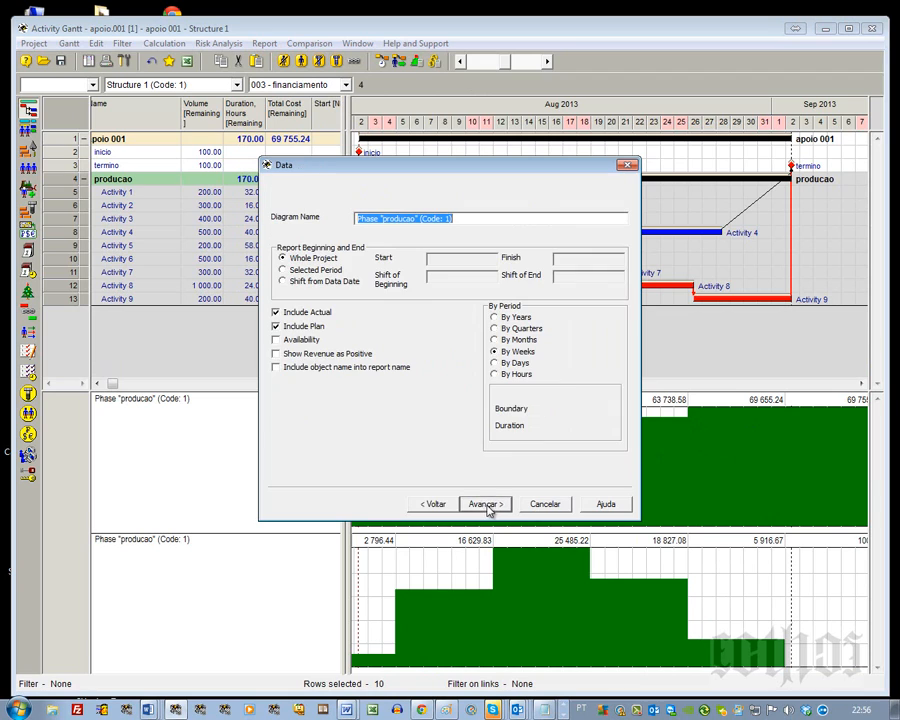
pyautogui.click(514, 374)
pyautogui.click(297, 462)
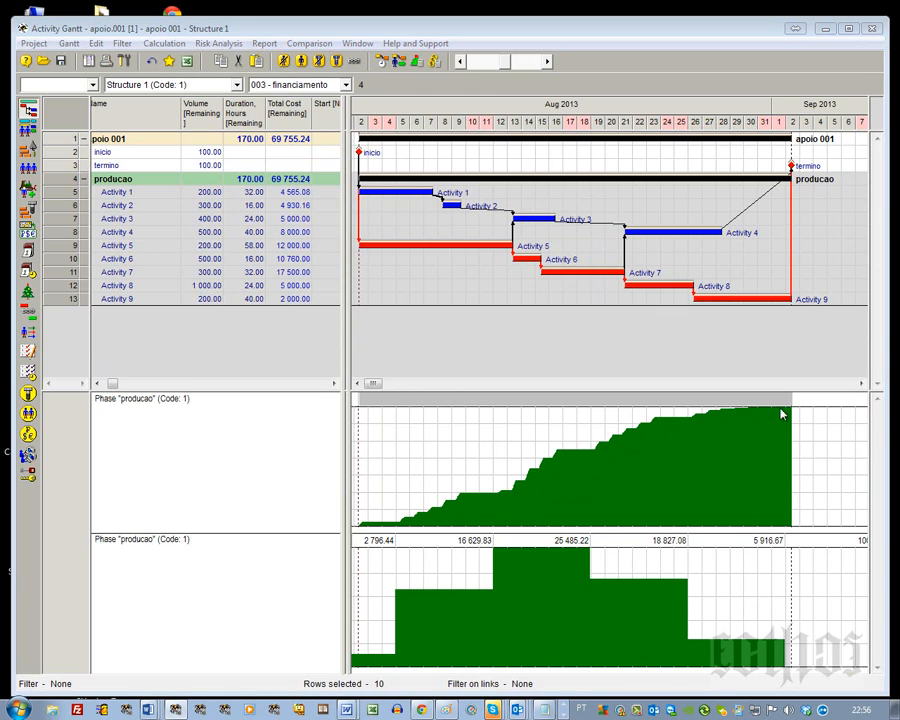
# Change the cumulative Total Cost diagram's reporting period to By Weeks.
pyautogui.rightClick(519, 451)
pyautogui.click(551, 474)
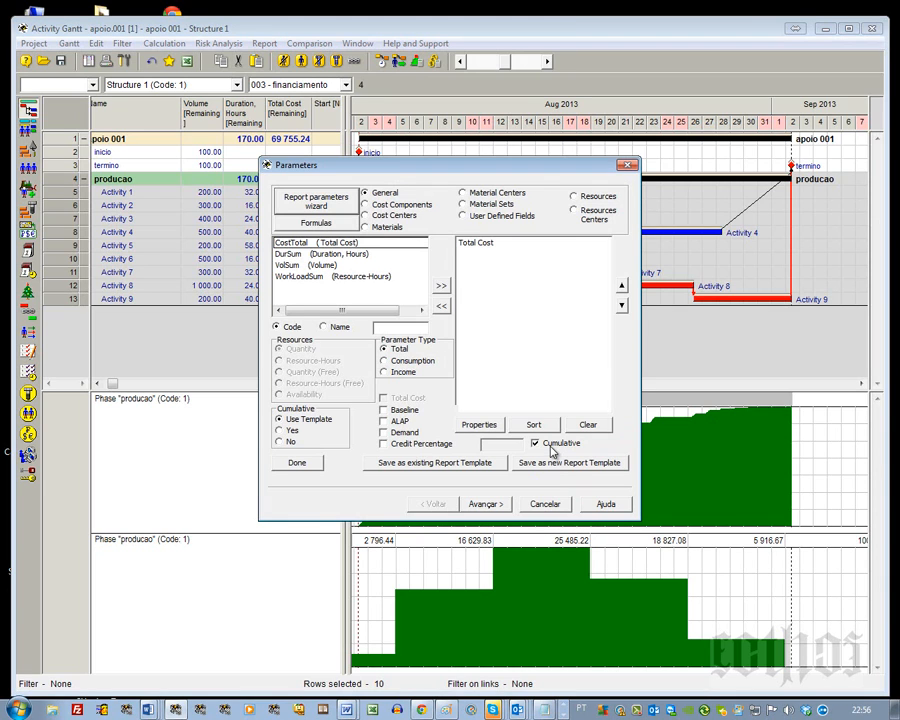
pyautogui.click(492, 503)
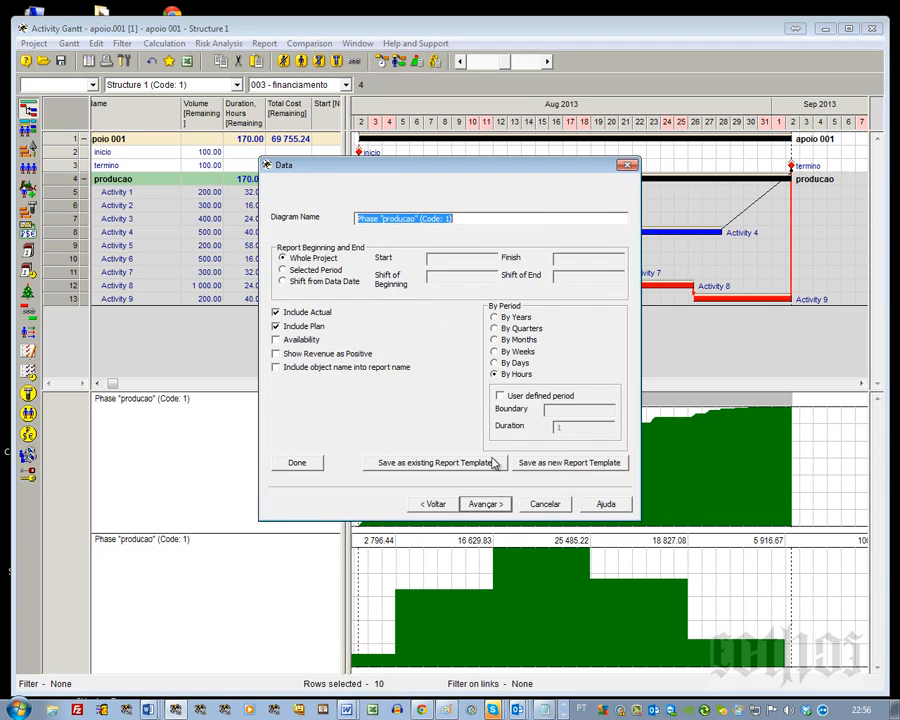
pyautogui.click(496, 352)
pyautogui.click(297, 462)
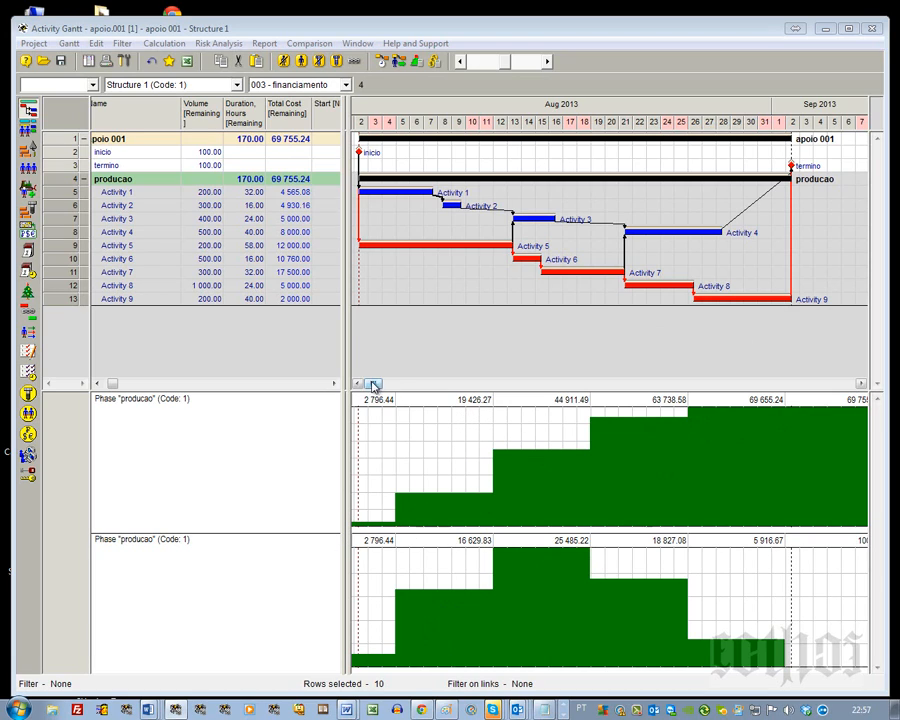
# Compare the apoio 001 project's Total Cost with both weekly diagrams, compressing the timescale and fitting it to the project's duration.
pyautogui.click(461, 62)
pyautogui.click(461, 62)
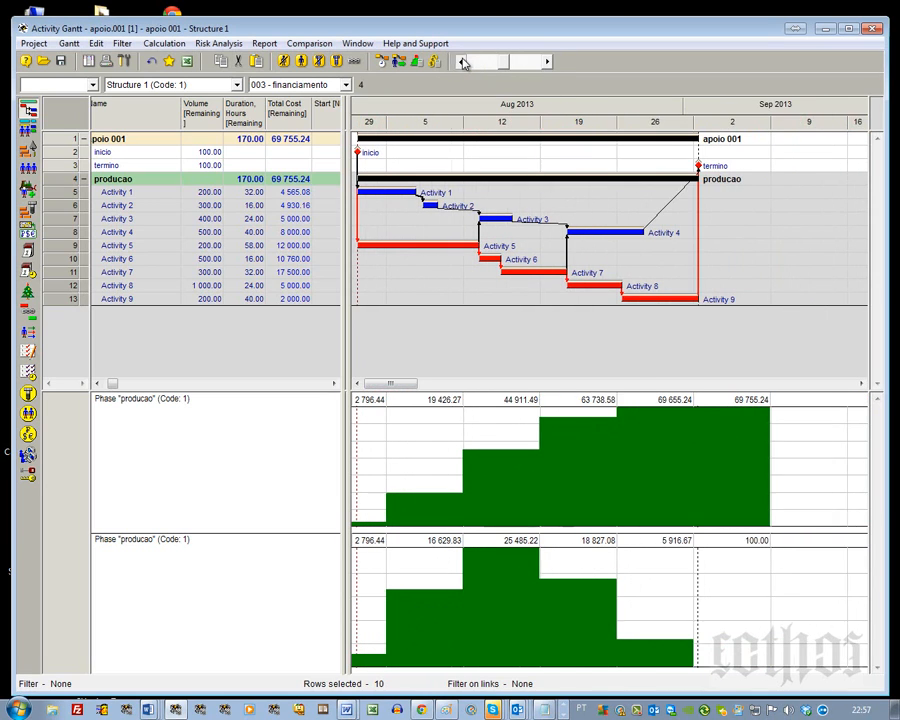
pyautogui.click(461, 62)
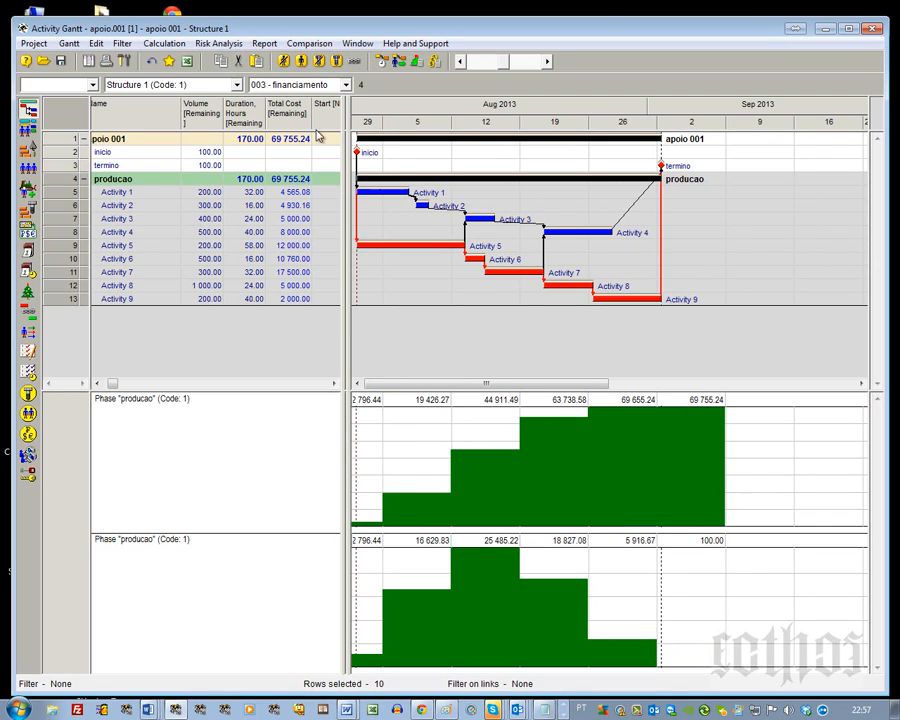
pyautogui.click(283, 145)
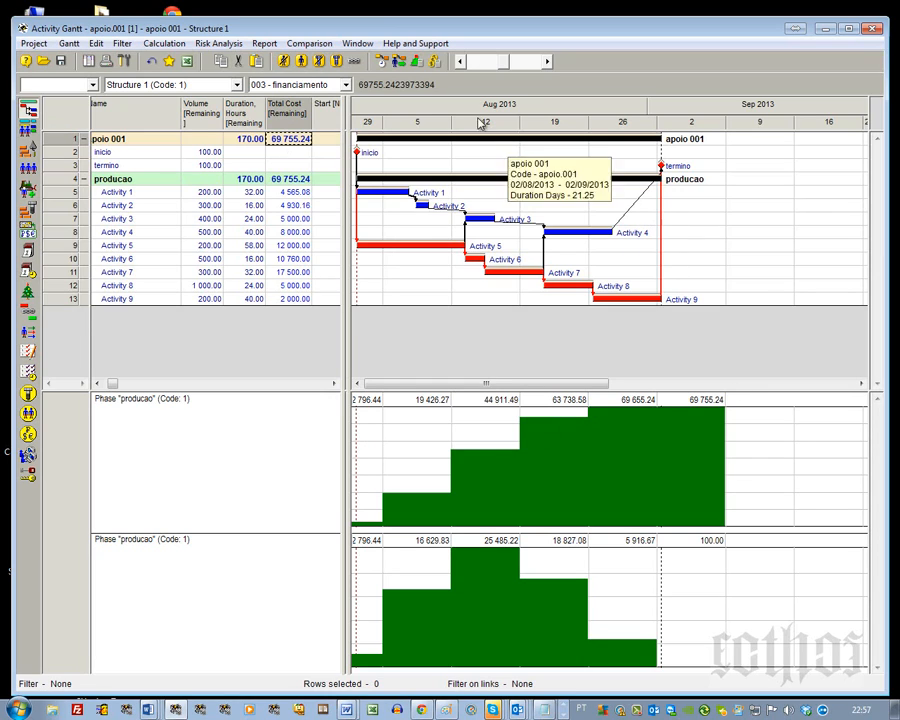
pyautogui.rightClick(522, 106)
pyautogui.click(544, 140)
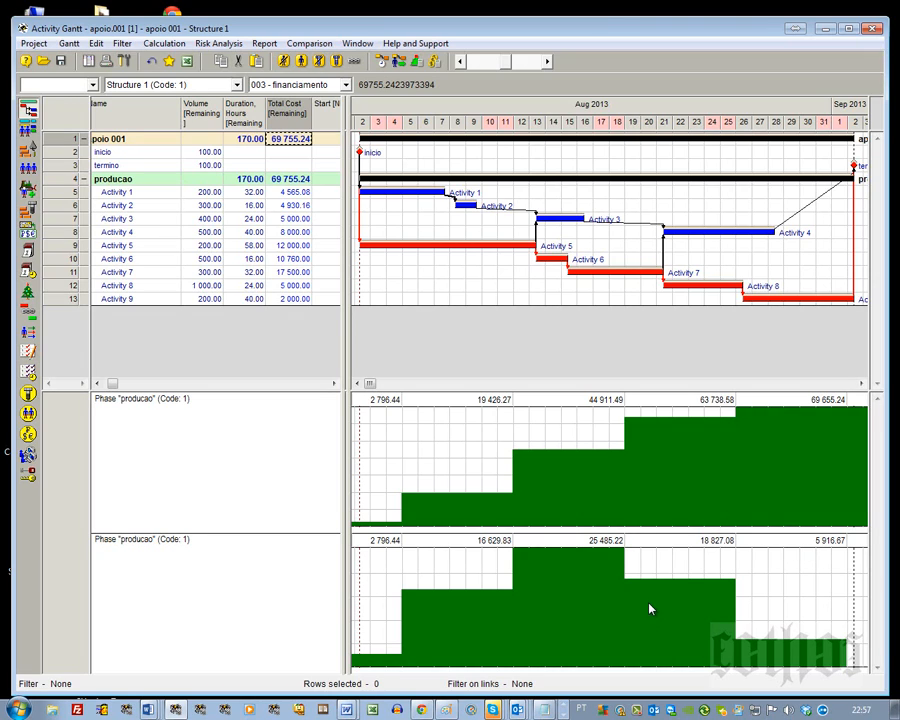
# Switch to Chrome and highlight "com os limites disponíveis de financiamento" in the introduction, then return to the Gantt project and select its Total Cost.
pyautogui.click(421, 710)
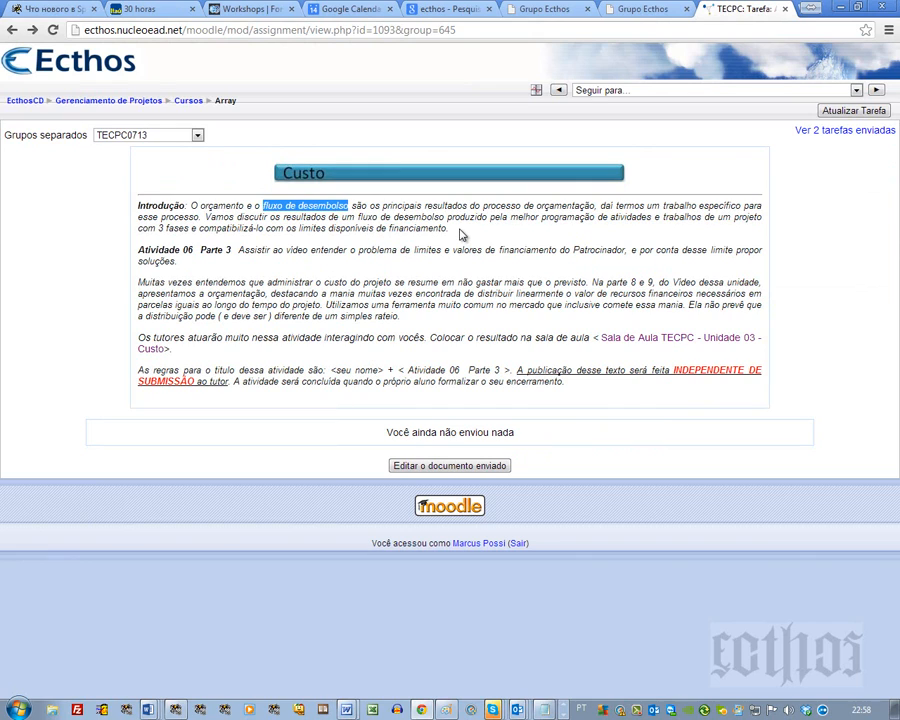
pyautogui.moveTo(461, 233); pyautogui.dragTo(270, 229)
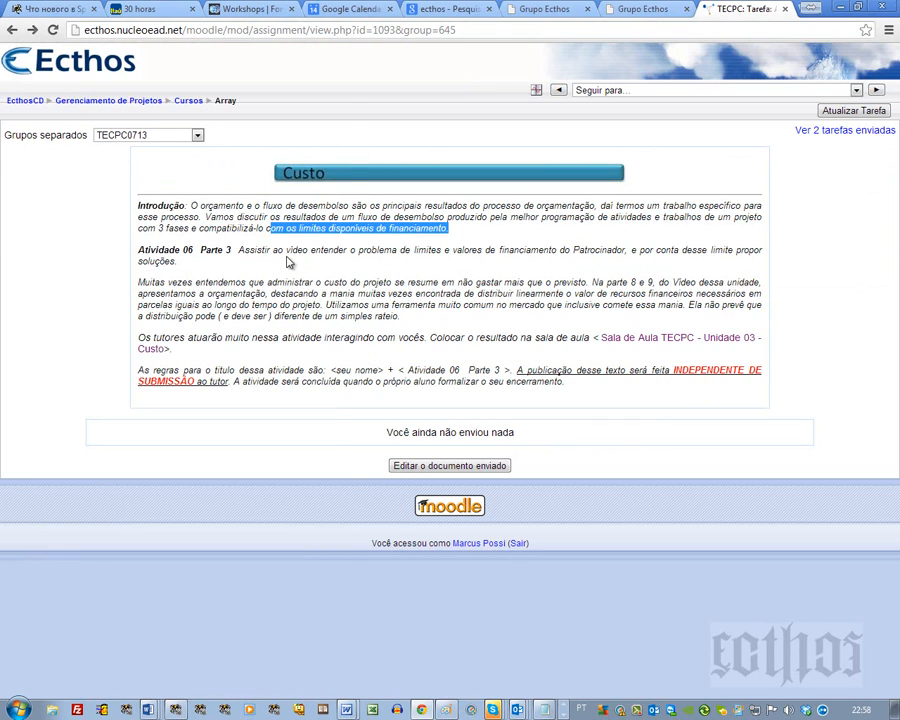
pyautogui.hotkey('alt', 'Tab')
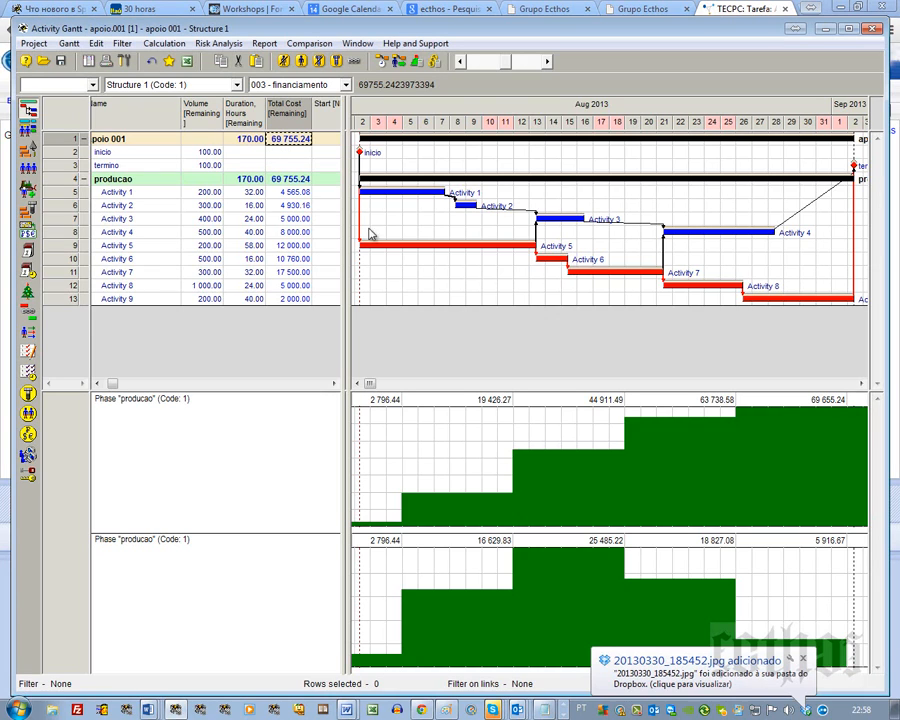
pyautogui.click(803, 658)
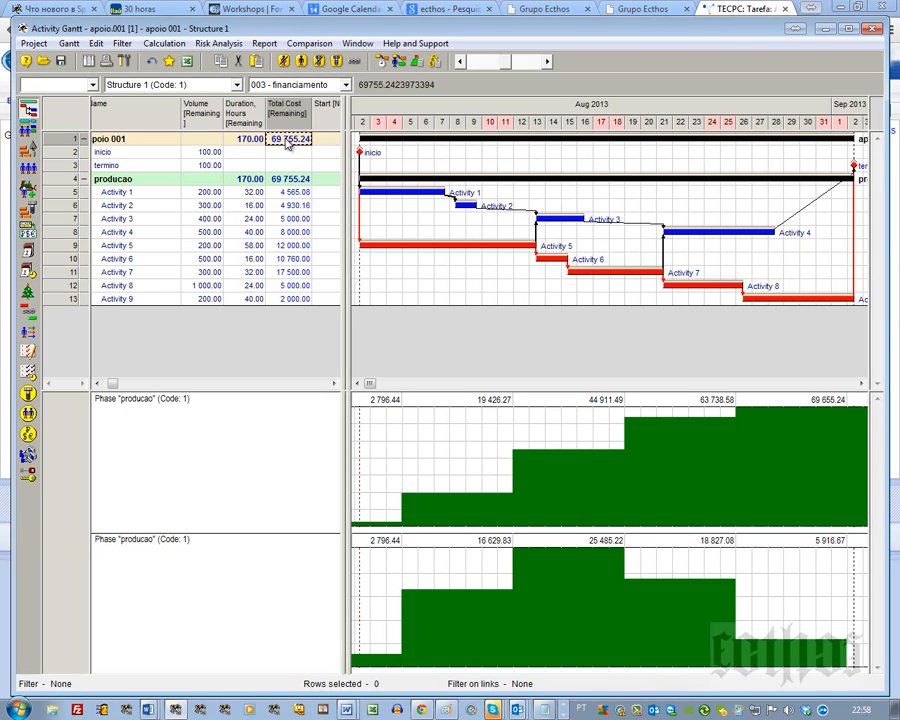
pyautogui.click(148, 246)
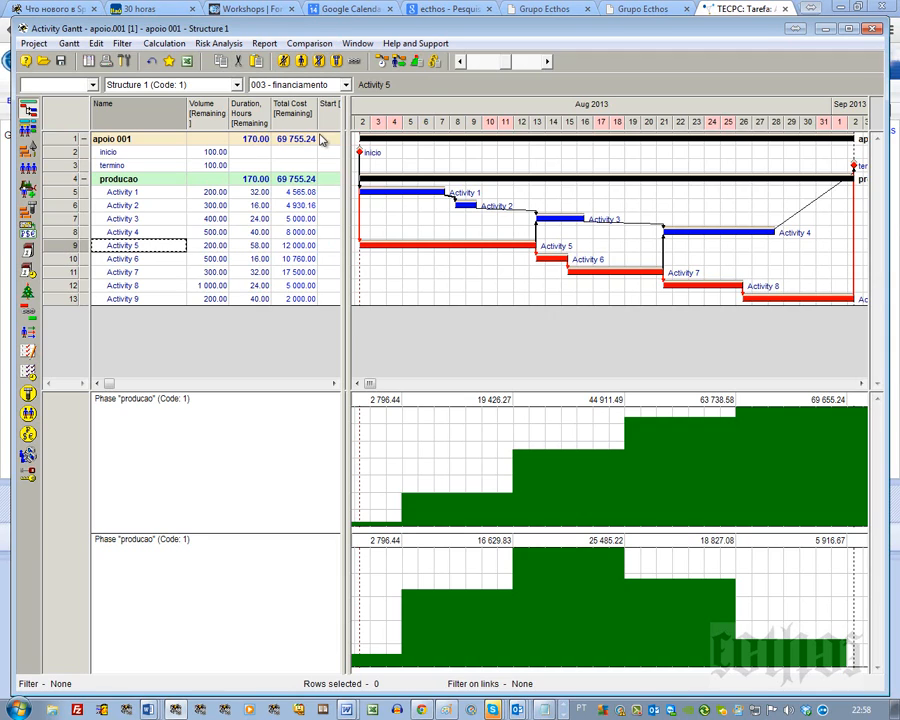
pyautogui.click(307, 140)
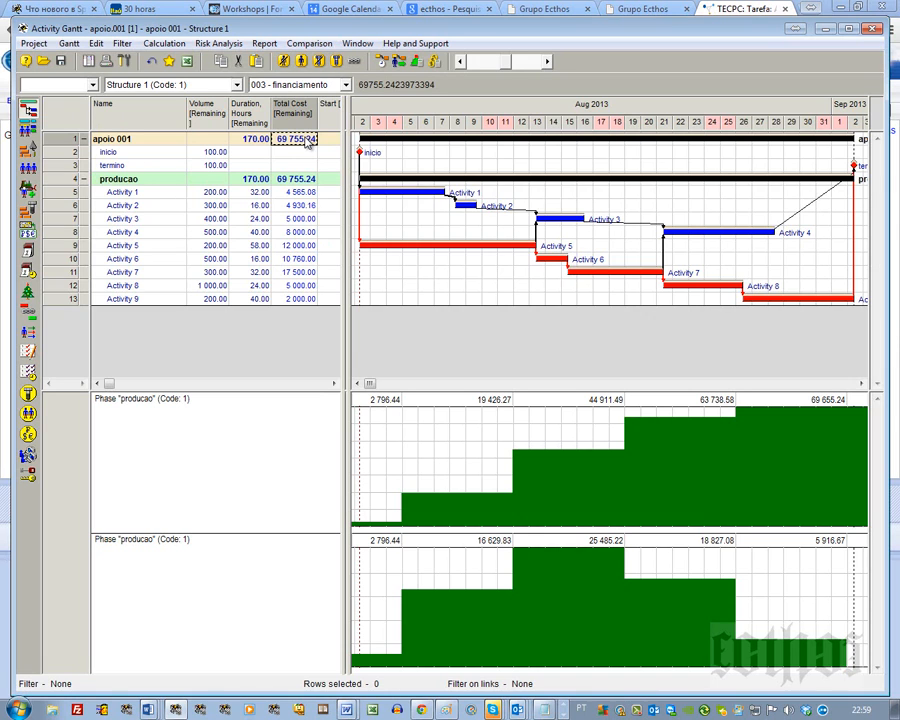
# Add a new phase directly under the apoio 001 project phase.
pyautogui.click(50, 106)
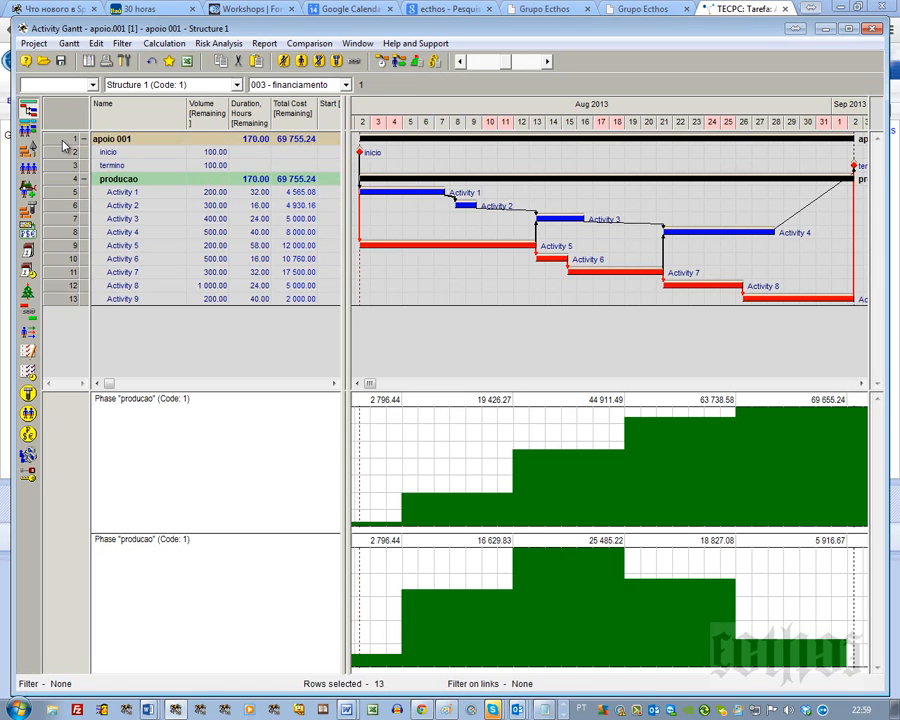
pyautogui.doubleClick(64, 146)
pyautogui.click(360, 279)
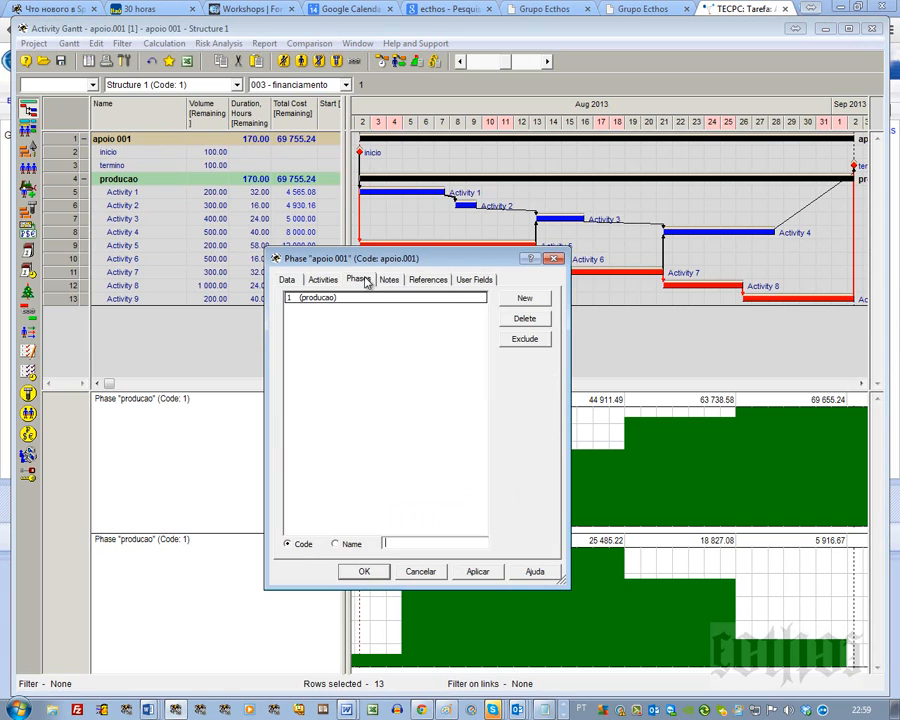
pyautogui.click(520, 298)
pyautogui.click(345, 572)
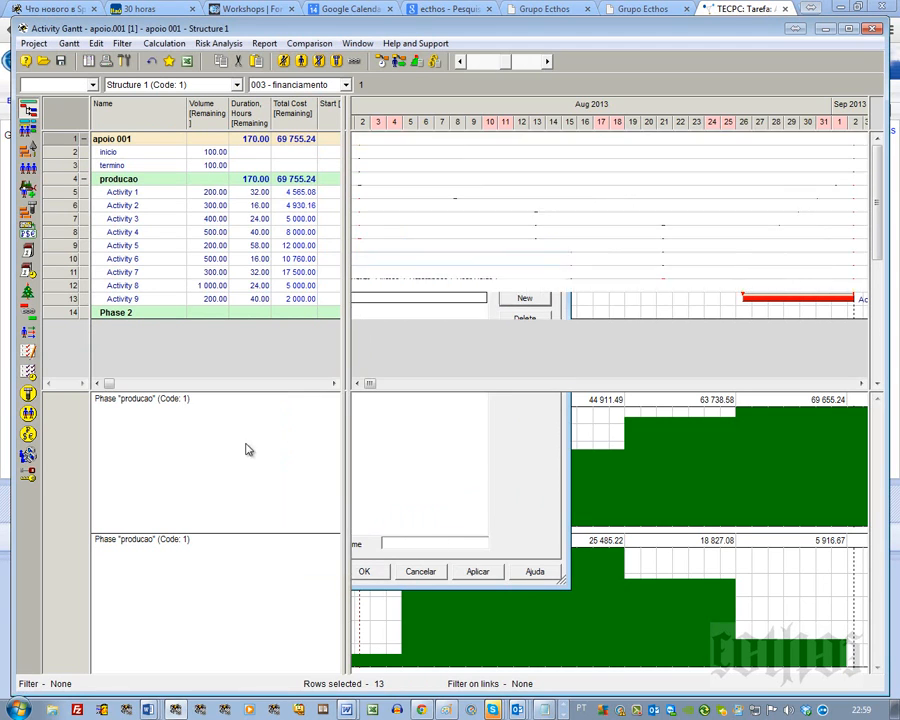
# Rename the new phase as financiamento interno and widen the Name column to fit its full name.
pyautogui.click(168, 316)
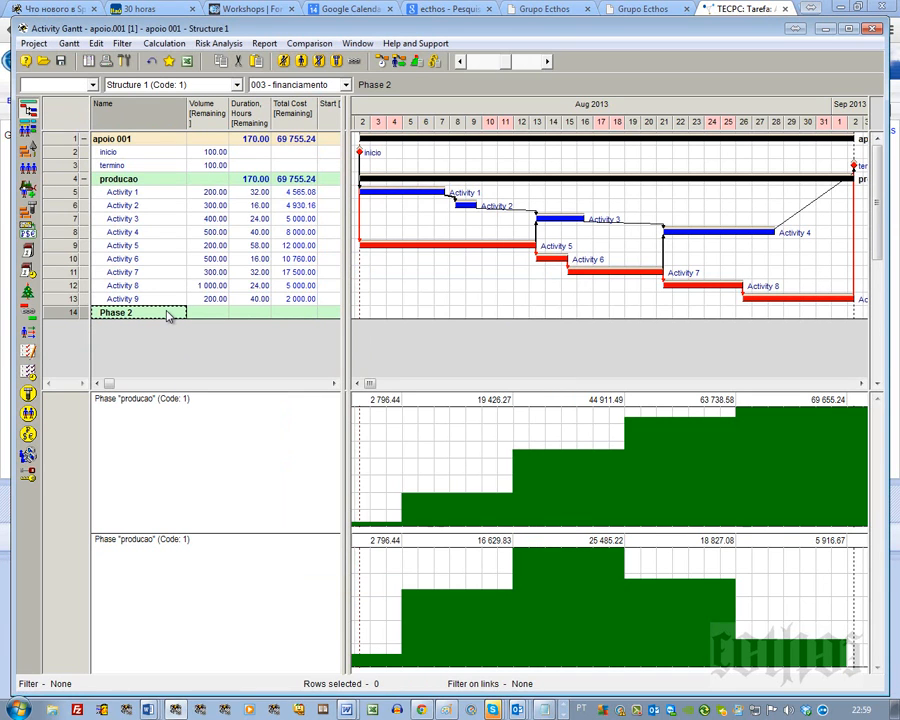
pyautogui.write('financ')
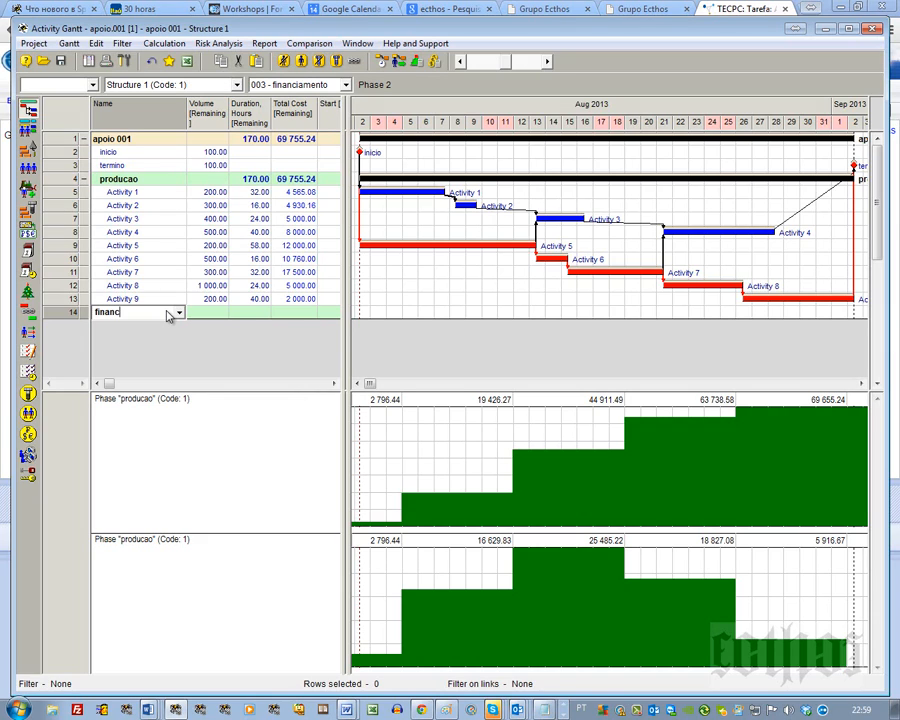
pyautogui.write('iamento interno')
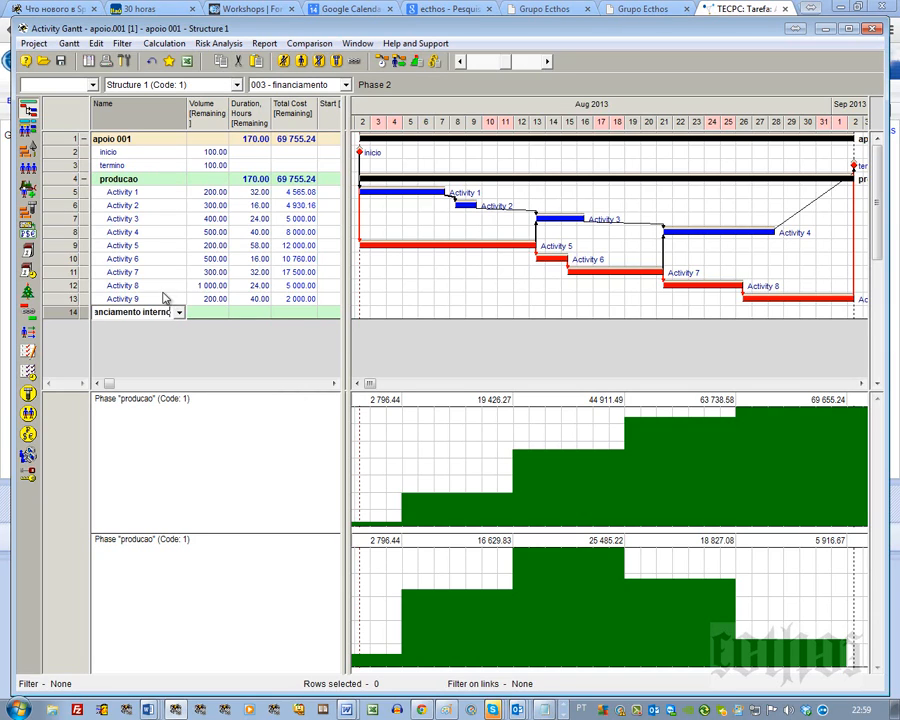
pyautogui.click(160, 285)
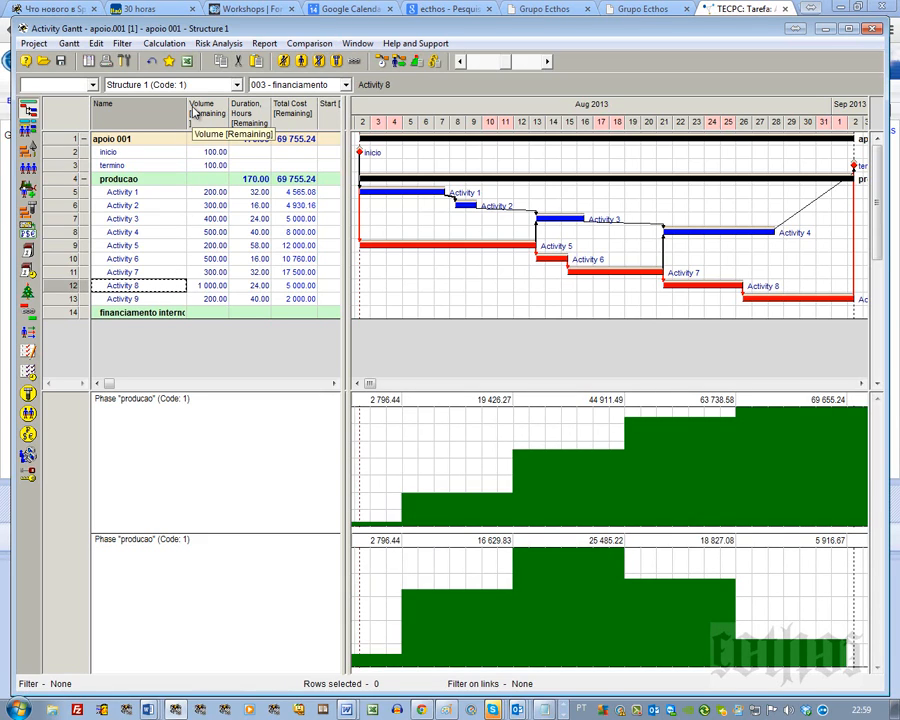
pyautogui.click(114, 277)
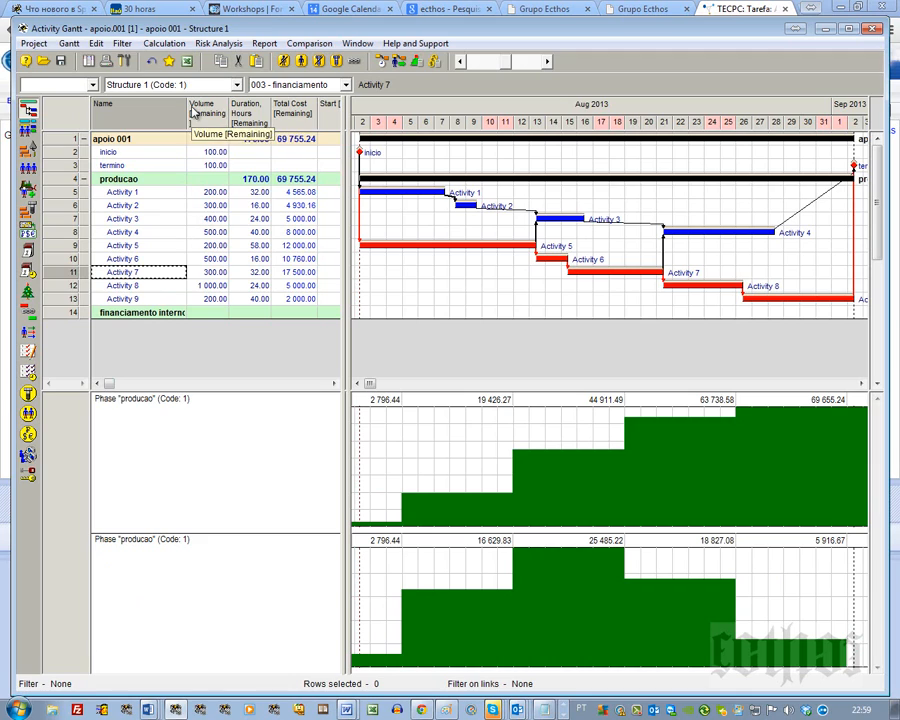
pyautogui.moveTo(188, 110); pyautogui.dragTo(213, 110)
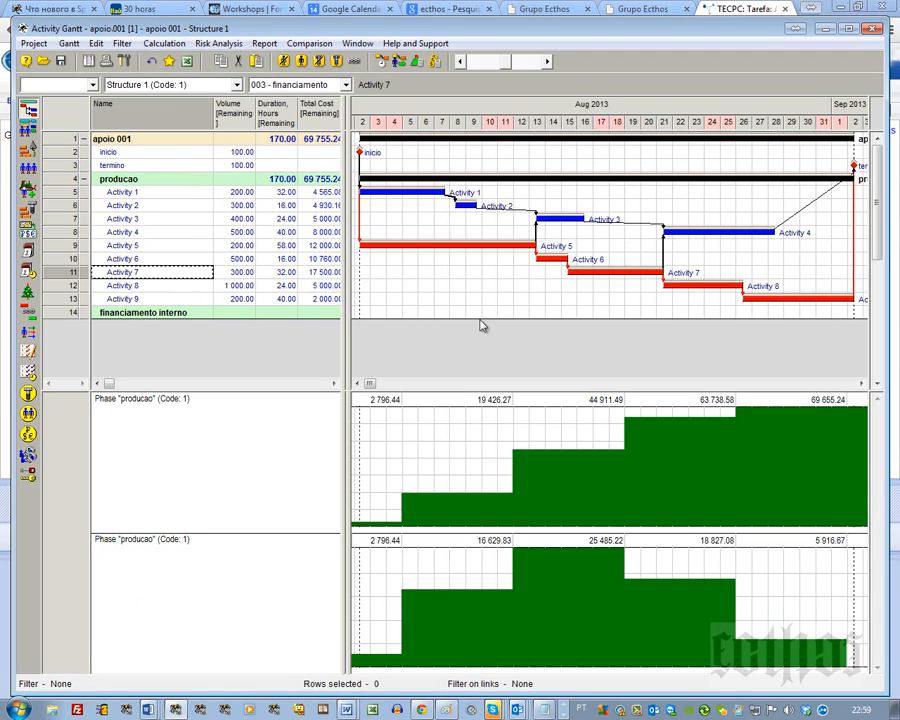
# Insert three new activities in the financiamento interno phase.
pyautogui.click(68, 314)
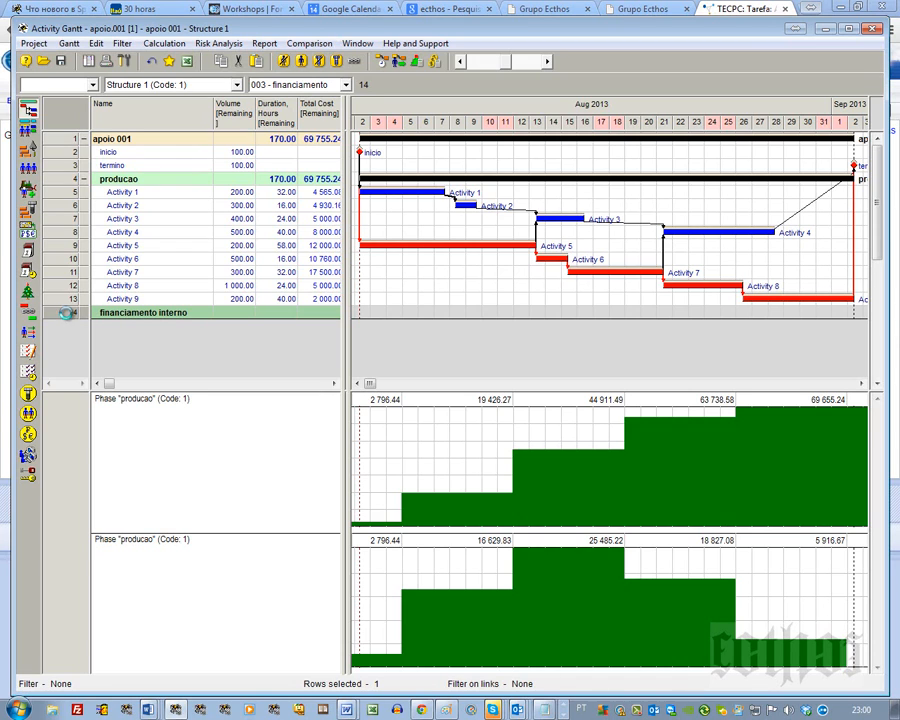
pyautogui.press('Insert')
pyautogui.press('Insert')
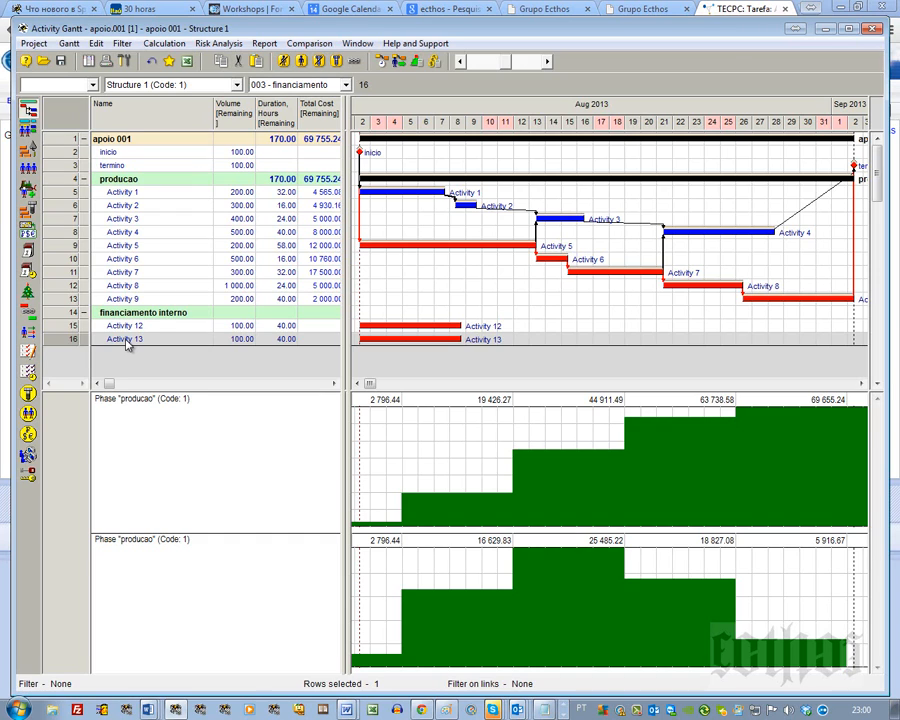
pyautogui.press('Insert')
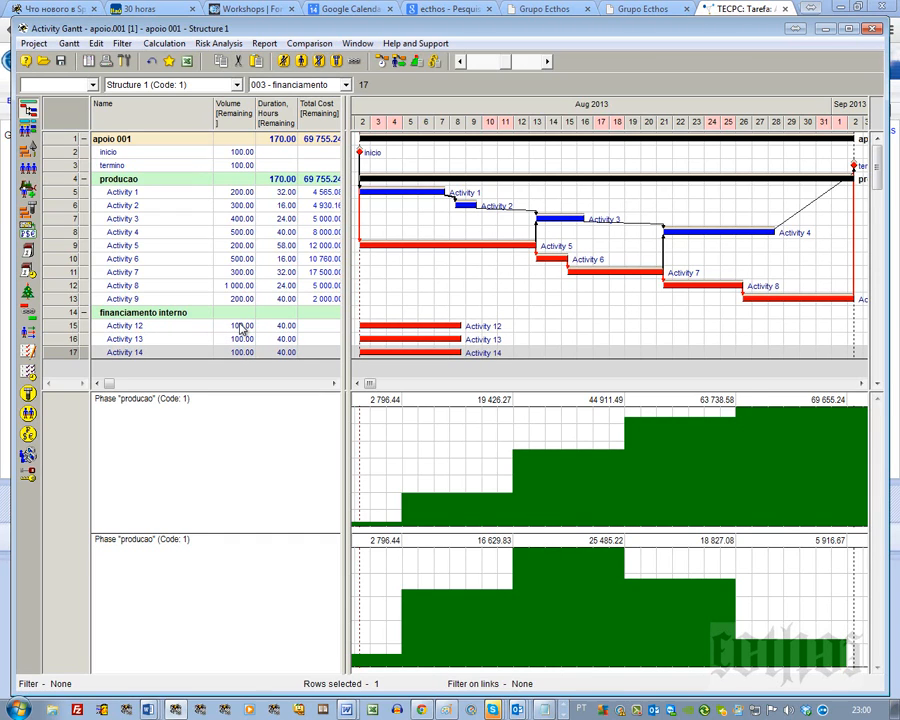
# Set the duration of each of the three financiamento interno activities to 1 hour.
pyautogui.click(265, 329)
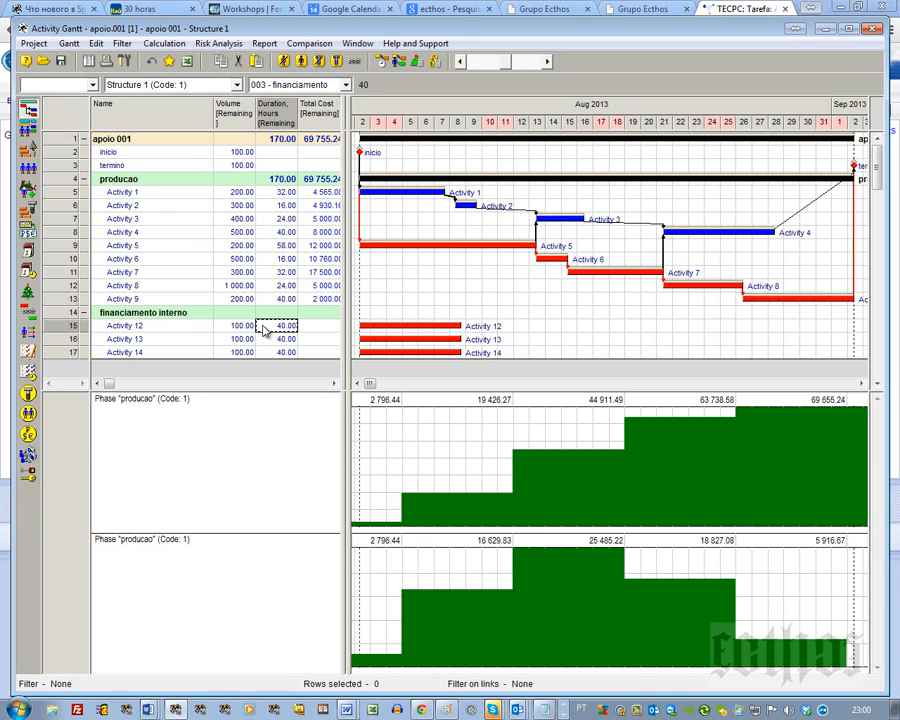
pyautogui.write('1')
pyautogui.press('Return')
pyautogui.write('1')
pyautogui.press('Return')
pyautogui.write('1')
pyautogui.press('Return')
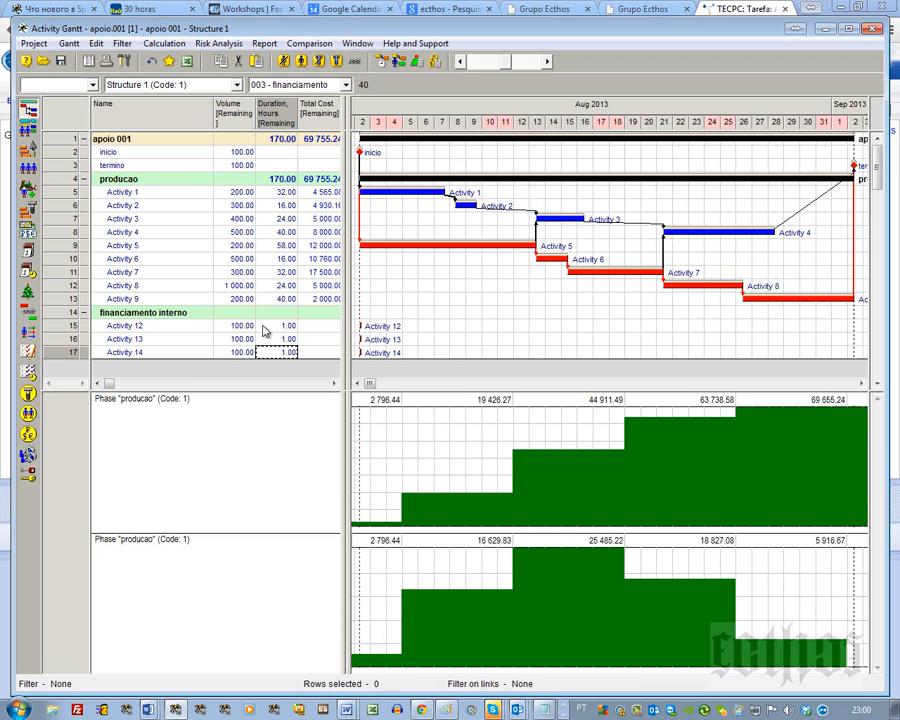
# Set the Start NET date of Activity 12 to 2/08/2013 and apply it.
pyautogui.click(182, 327)
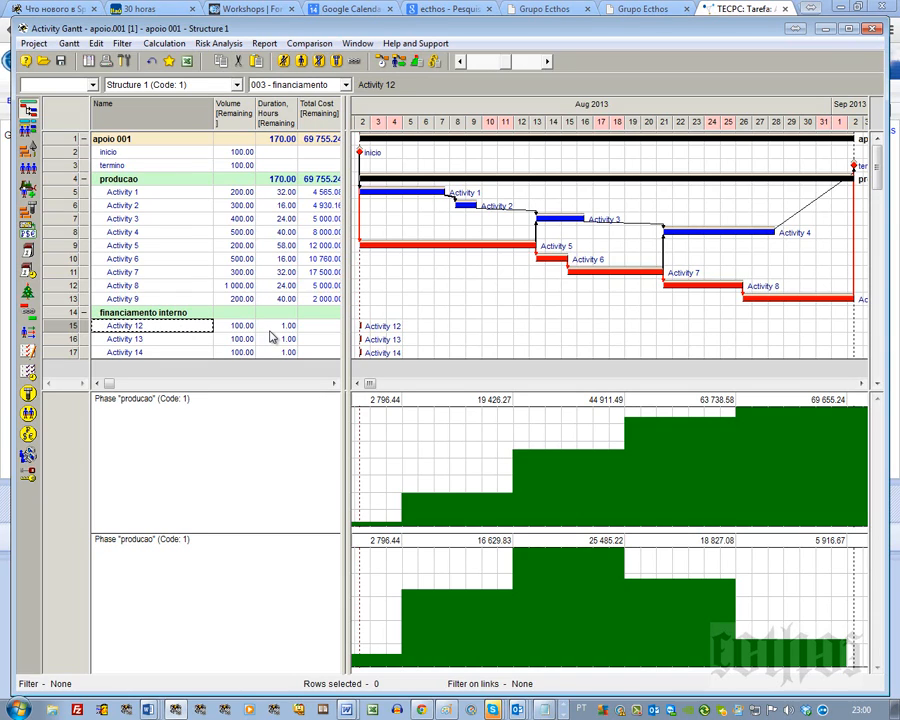
pyautogui.doubleClick(66, 330)
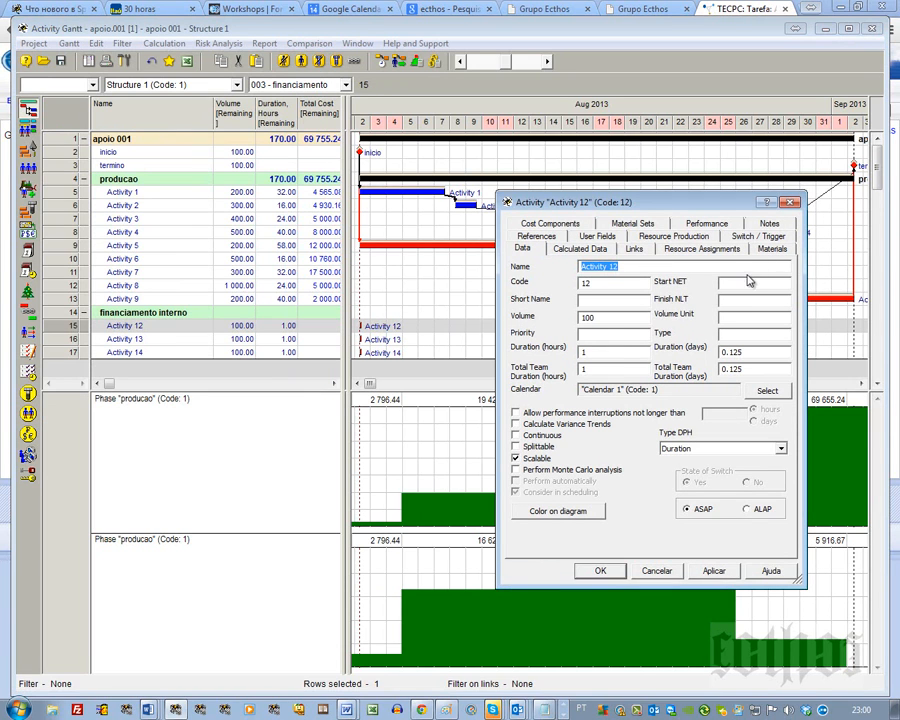
pyautogui.click(748, 282)
pyautogui.write('2/08/2013')
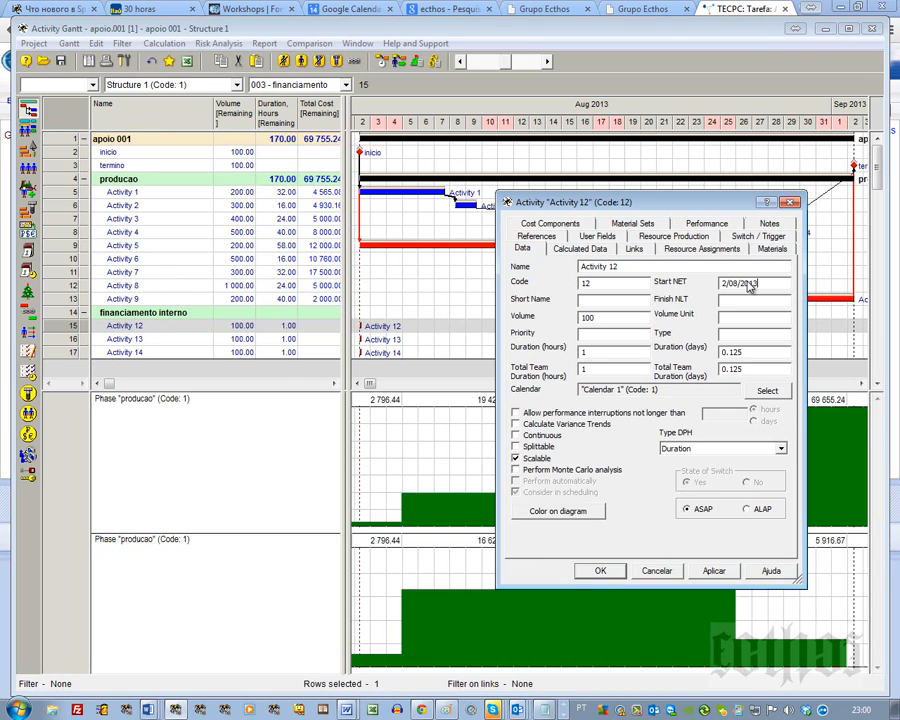
pyautogui.click(726, 576)
# Set the Start NET date of Activity 13 to 12/8/2013 and apply it.
pyautogui.click(60, 343)
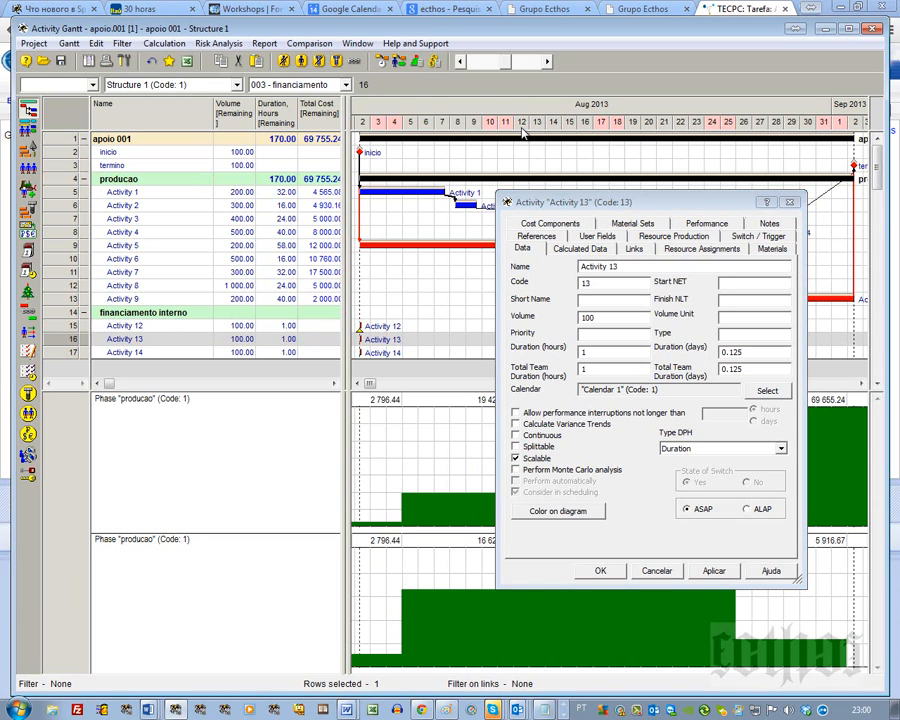
pyautogui.click(753, 285)
pyautogui.write('12')
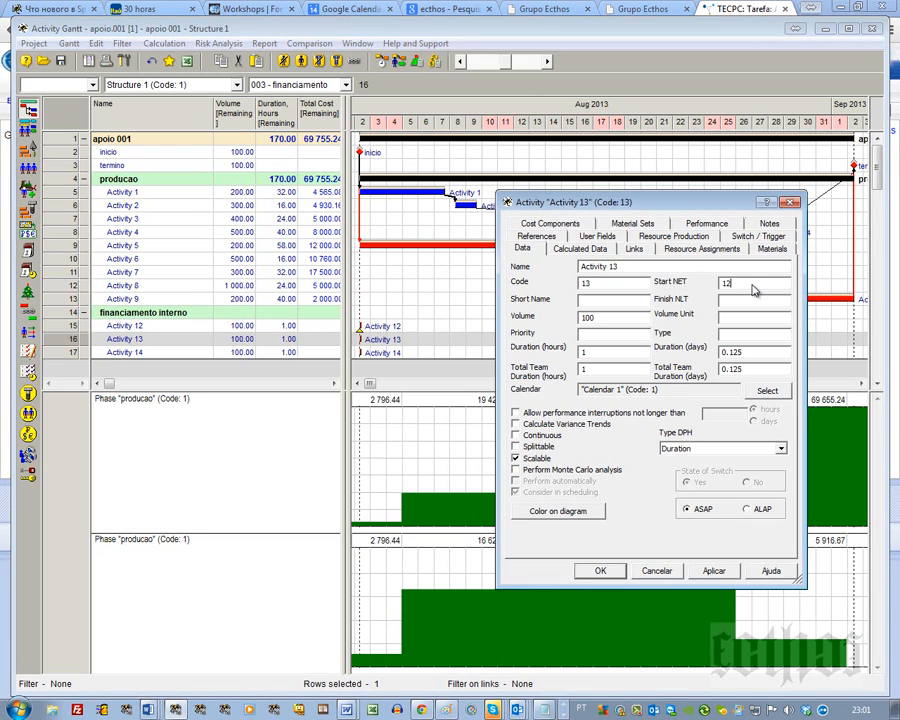
pyautogui.write('/8/2013')
pyautogui.click(713, 570)
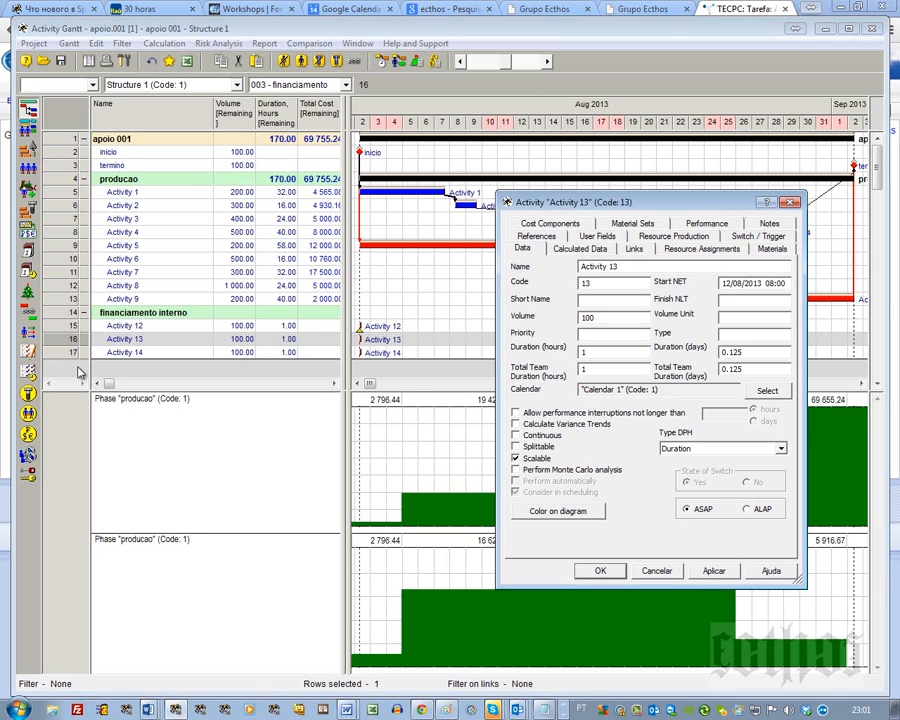
# Set the Start NET date of Activity 14 to 29/8/2013 and confirm its properties.
pyautogui.click(72, 354)
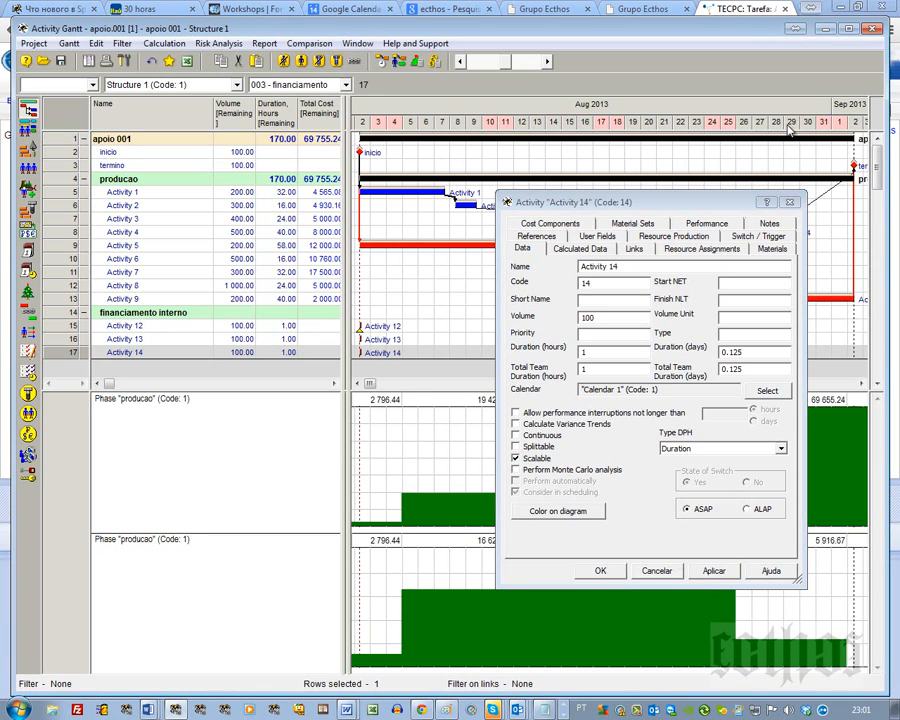
pyautogui.click(739, 287)
pyautogui.write('29')
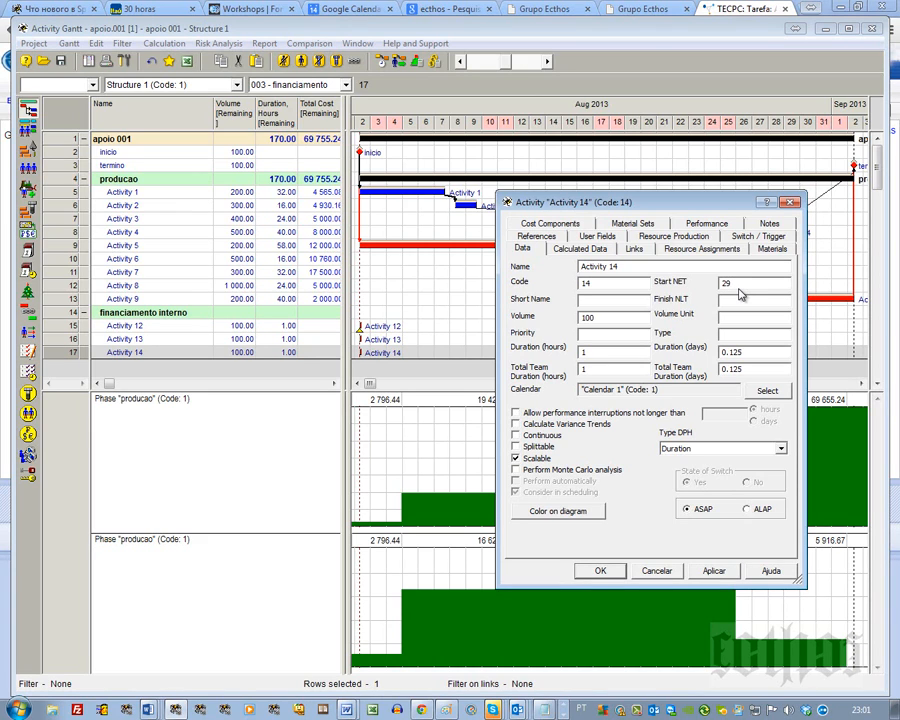
pyautogui.write('/')
pyautogui.write('2')
pyautogui.write('8/')
pyautogui.write('2013')
pyautogui.click(617, 570)
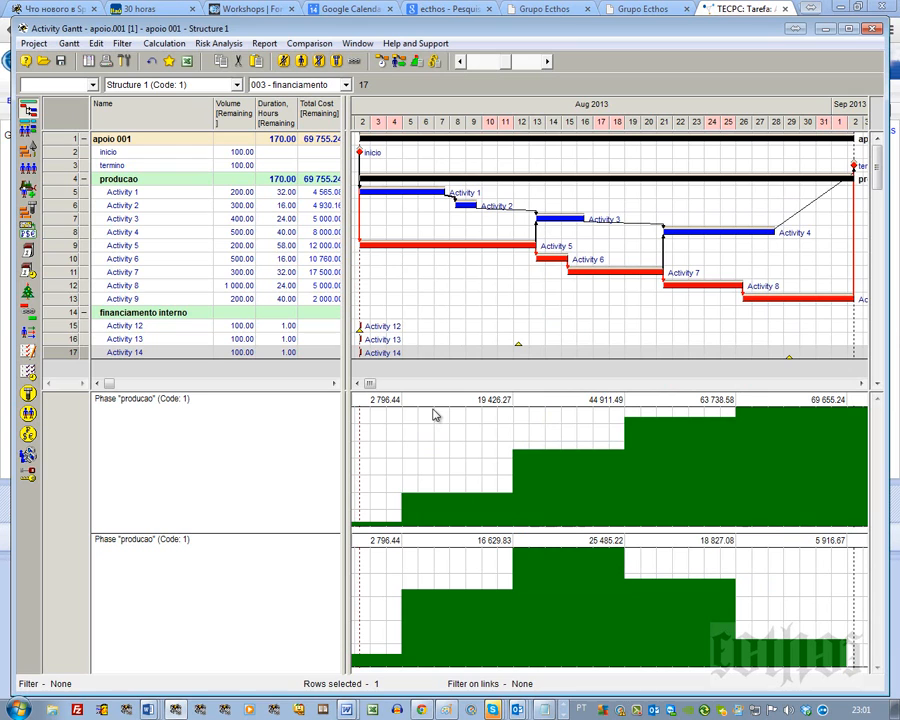
# Reschedule the project with the new start dates and close the scheduling report.
pyautogui.click(385, 62)
pyautogui.press('Return')
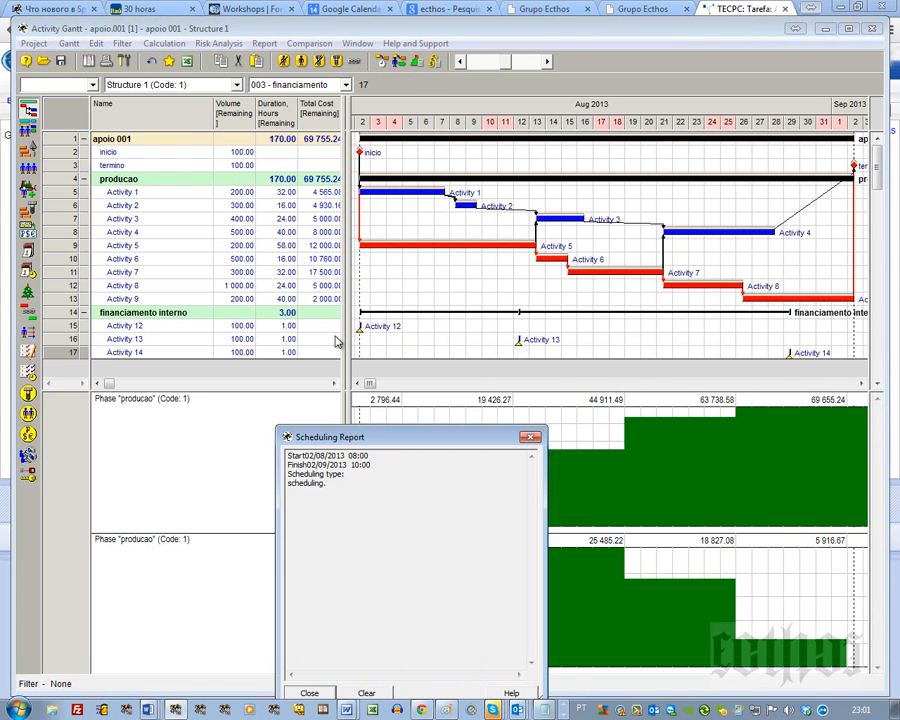
pyautogui.click(531, 437)
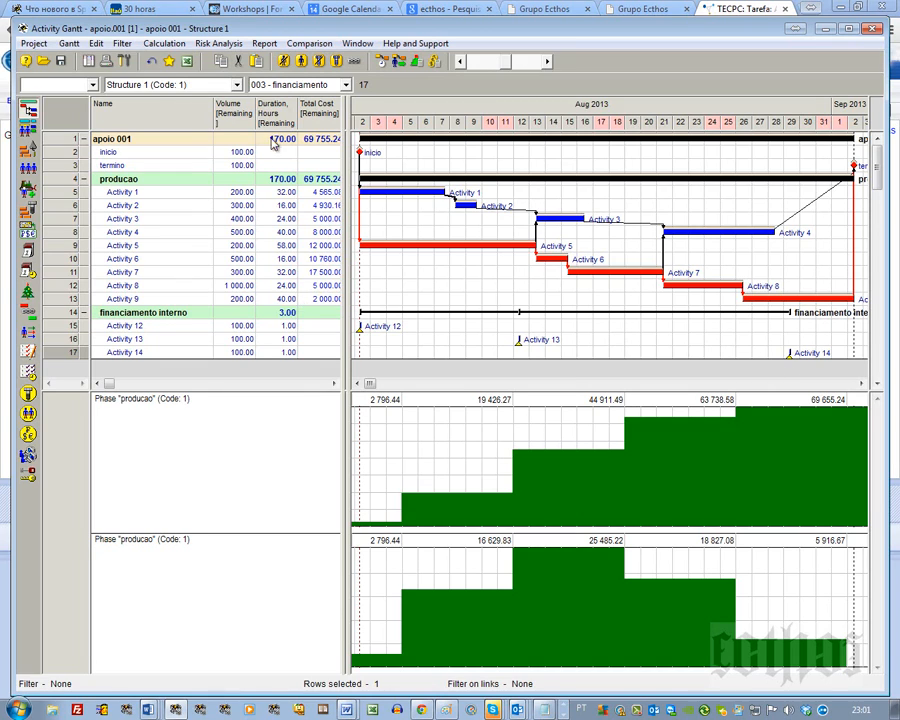
# Show the remaining cost column of the fin 01 - real cost component before the Volume column.
pyautogui.rightClick(231, 110)
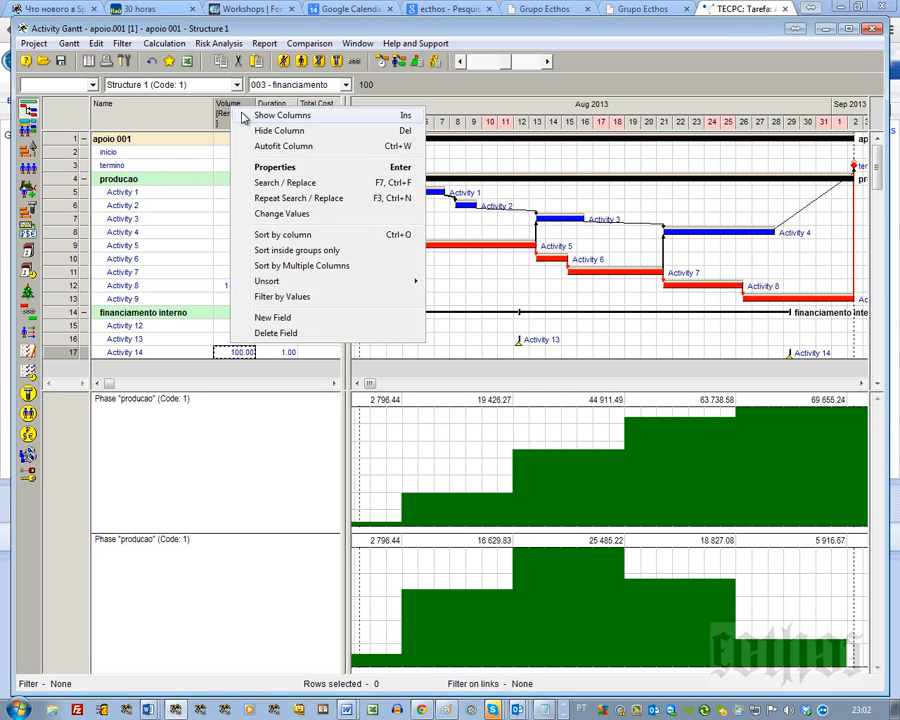
pyautogui.click(243, 116)
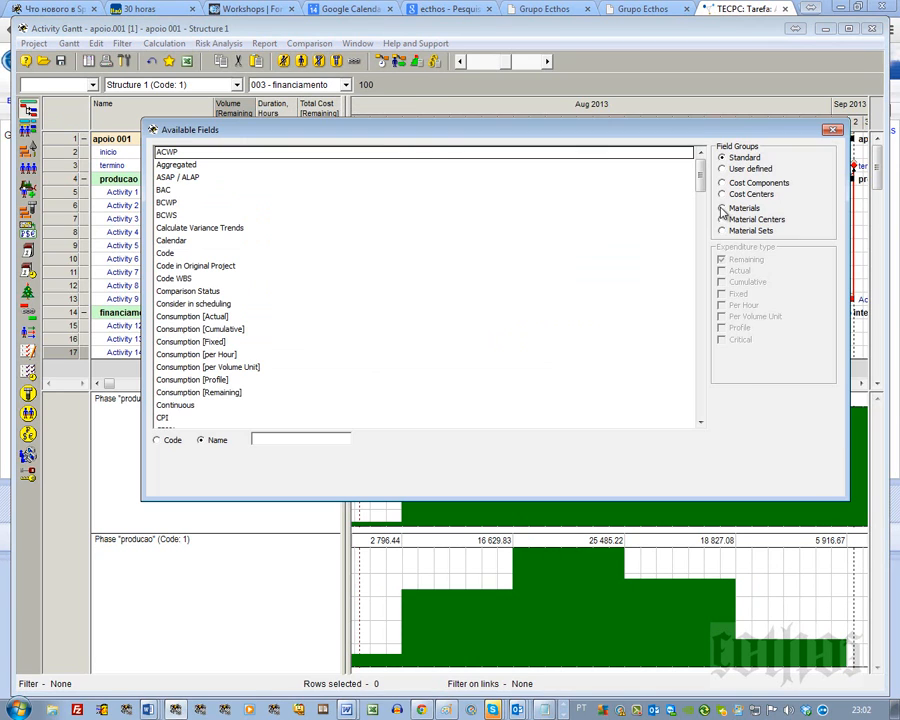
pyautogui.click(733, 185)
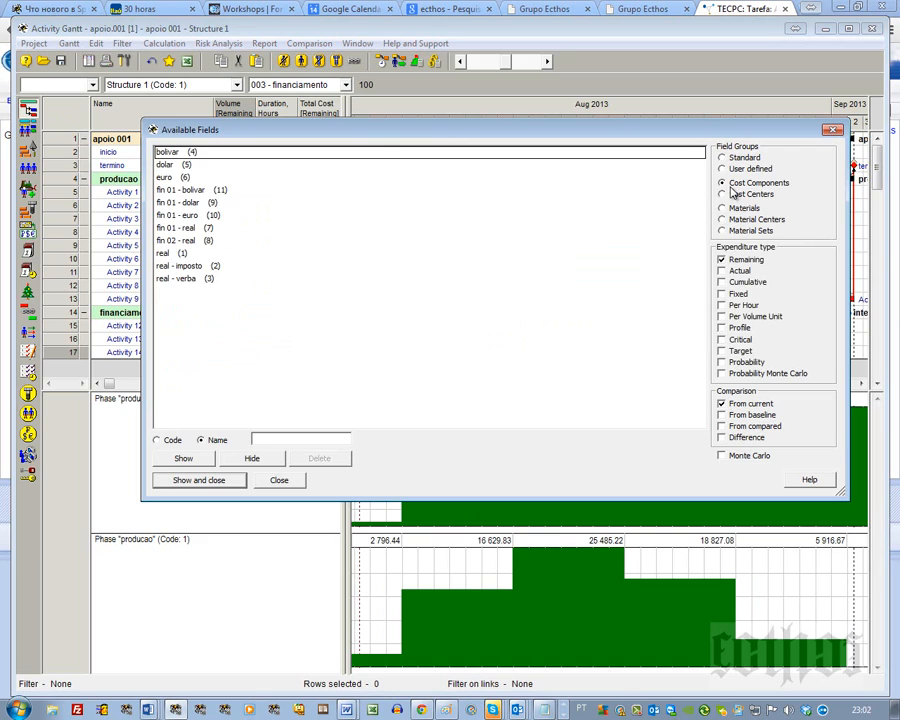
pyautogui.click(181, 228)
pyautogui.click(203, 483)
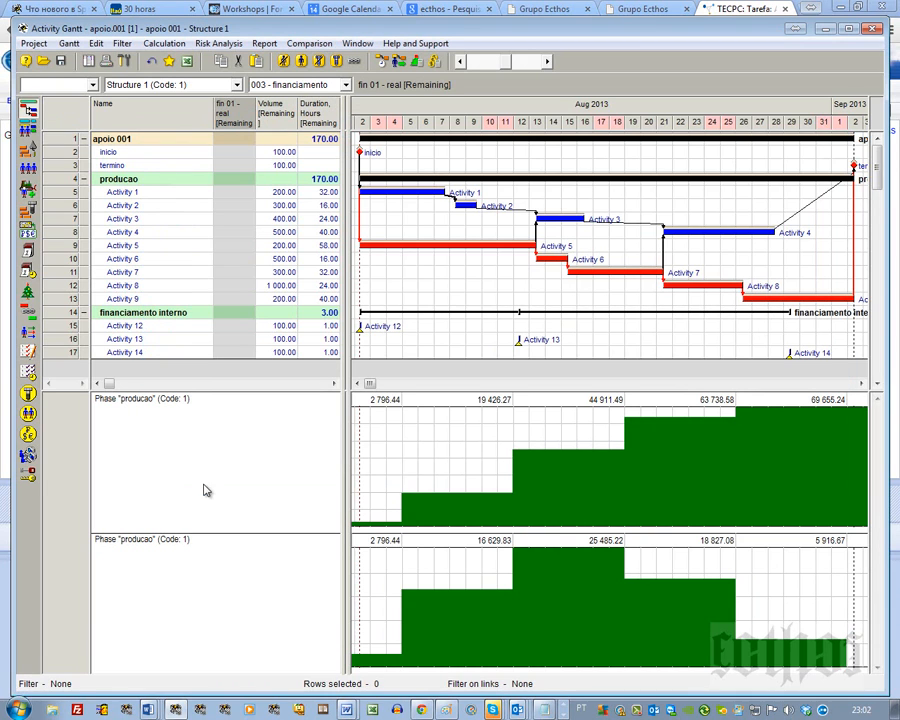
# Try to edit Activity 12's fin 01 - real remaining cost directly in the table and check the column's field properties.
pyautogui.click(228, 327)
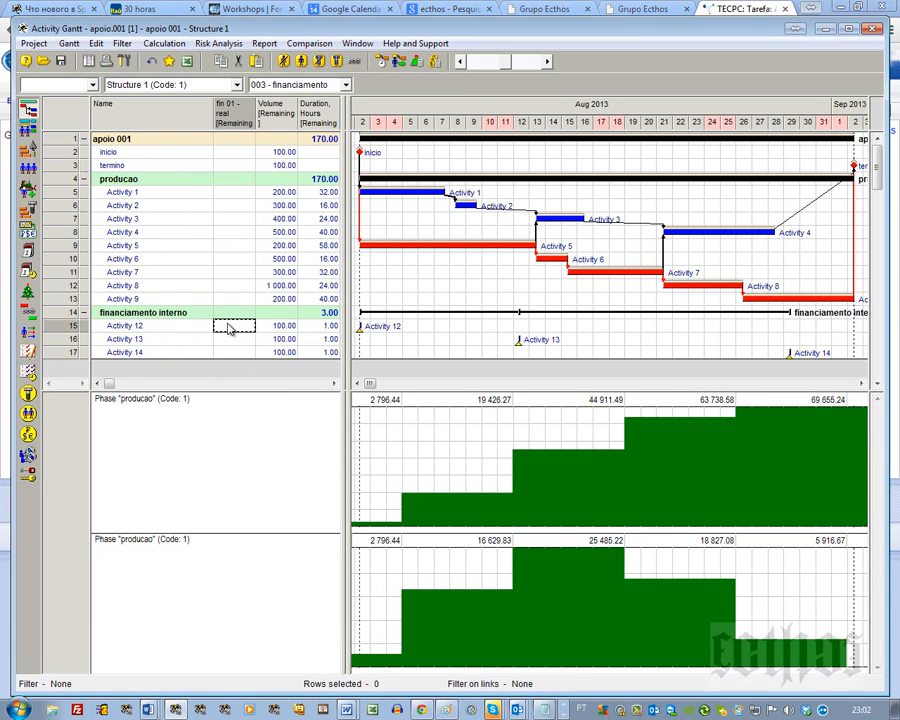
pyautogui.doubleClick(228, 329)
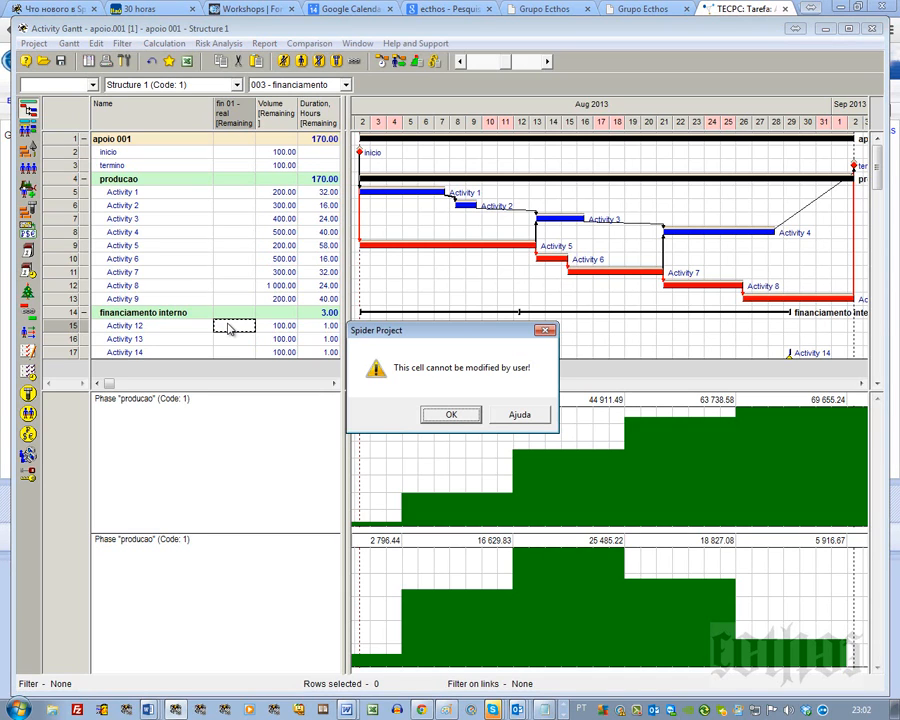
pyautogui.click(451, 414)
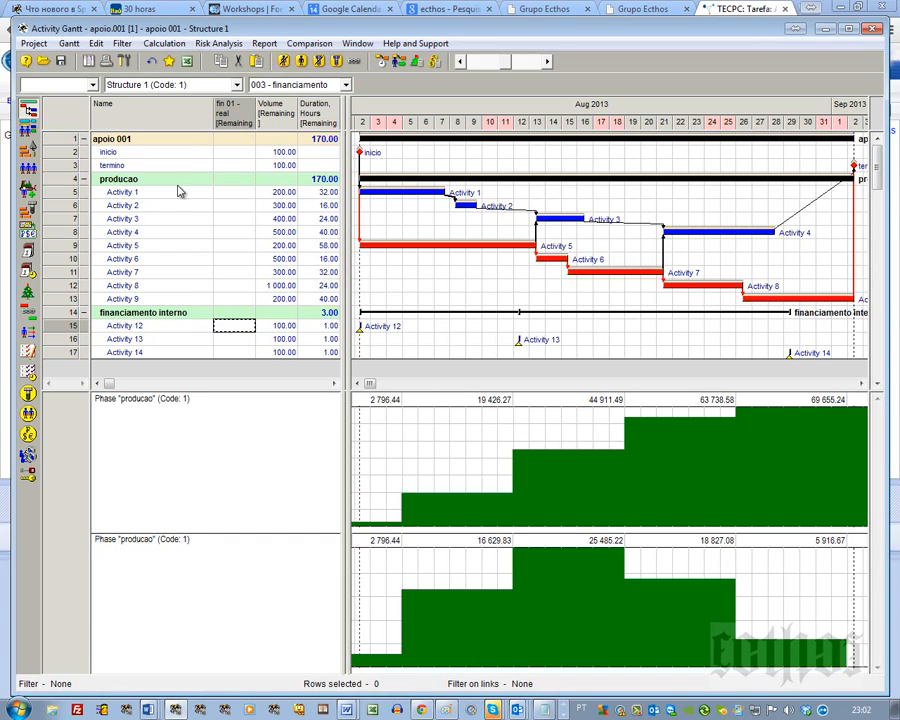
pyautogui.click(233, 116)
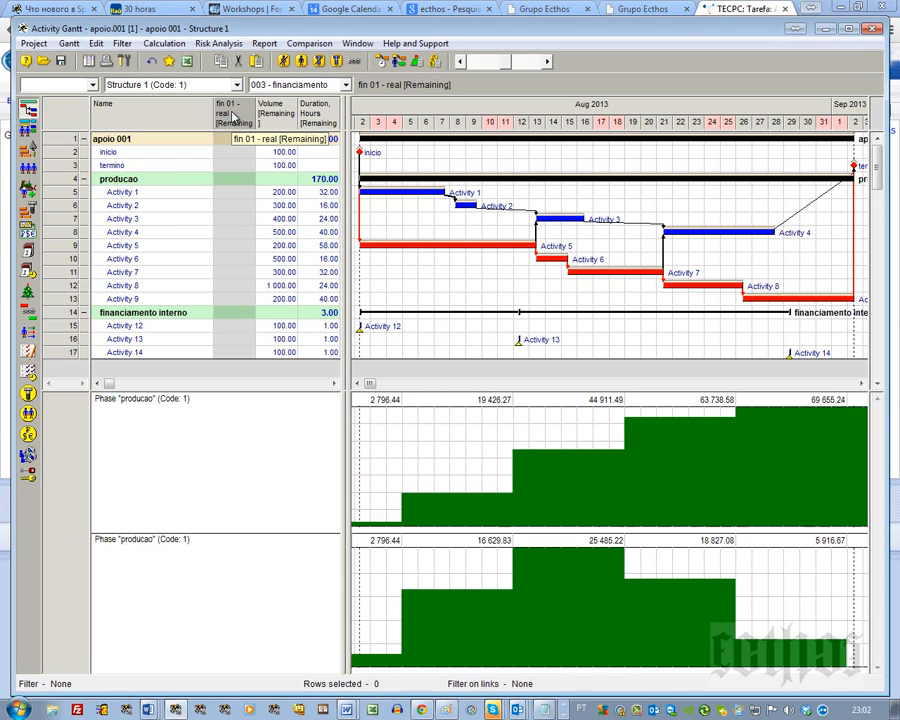
pyautogui.rightClick(233, 116)
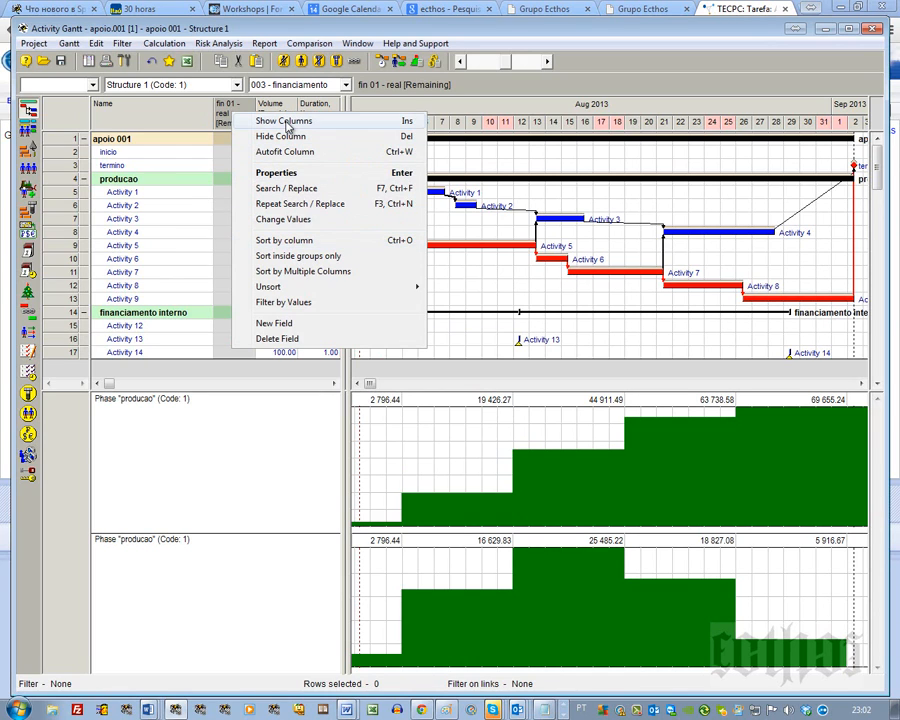
pyautogui.doubleClick(226, 116)
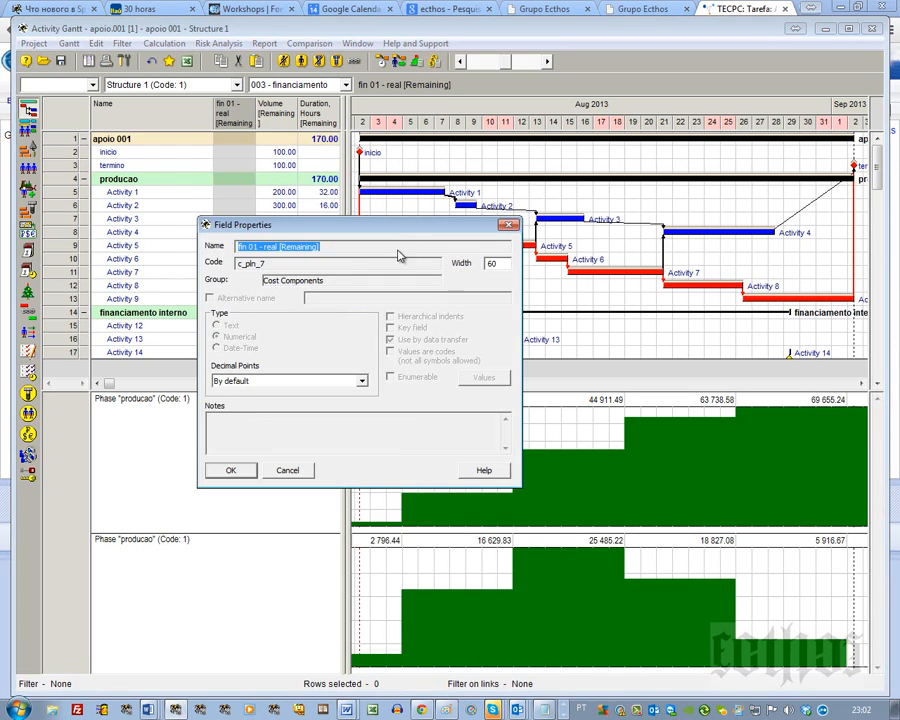
pyautogui.click(509, 225)
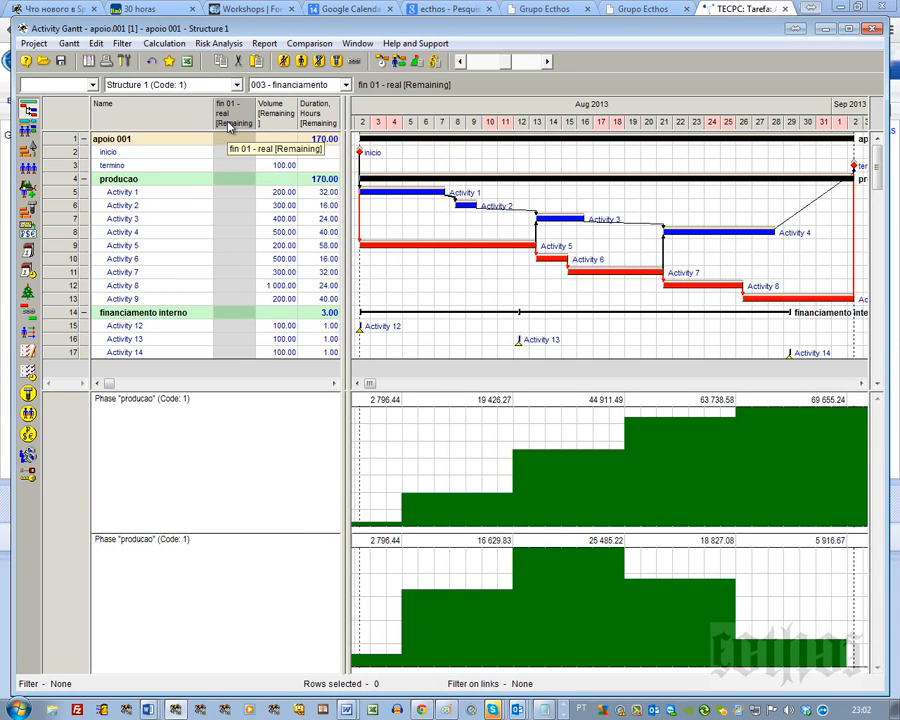
# Add the fin 01 - real cost component to Activity 12 with a fixed cost of 20000.
pyautogui.click(62, 326)
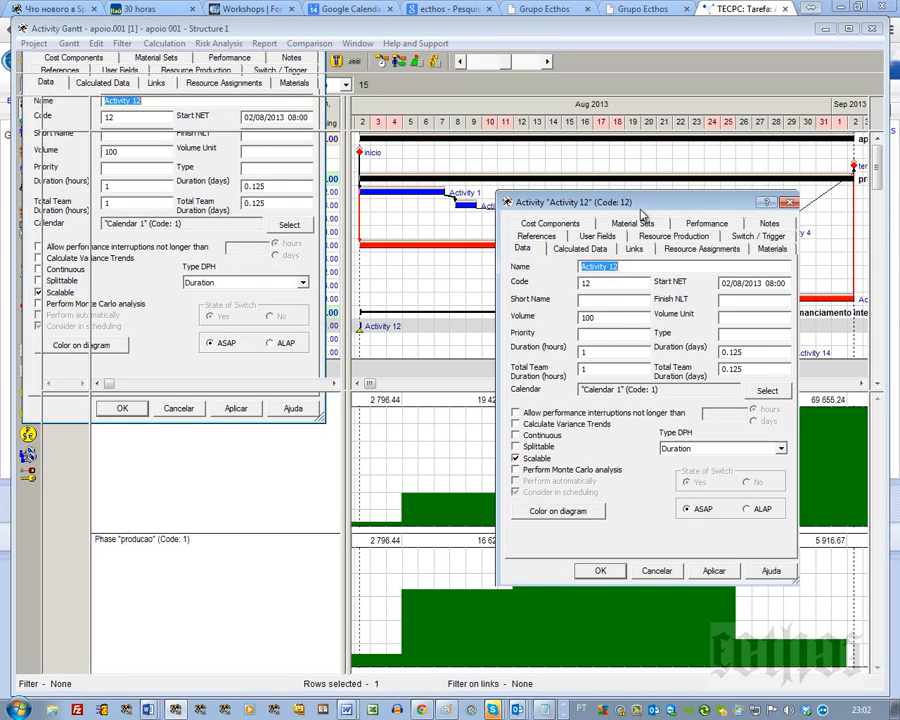
pyautogui.click(528, 224)
pyautogui.click(742, 268)
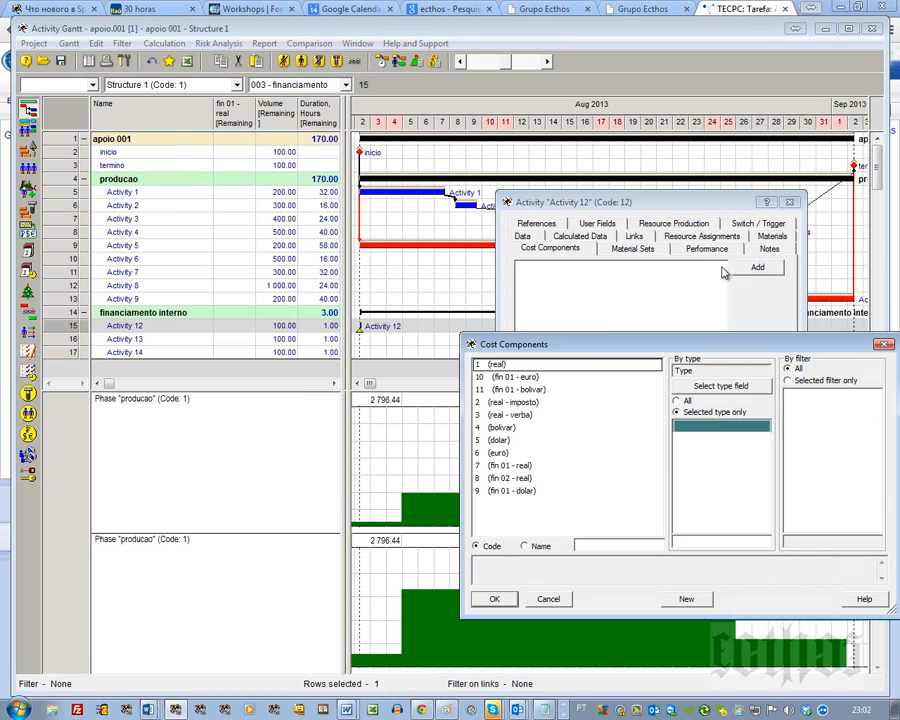
pyautogui.click(500, 466)
pyautogui.click(492, 598)
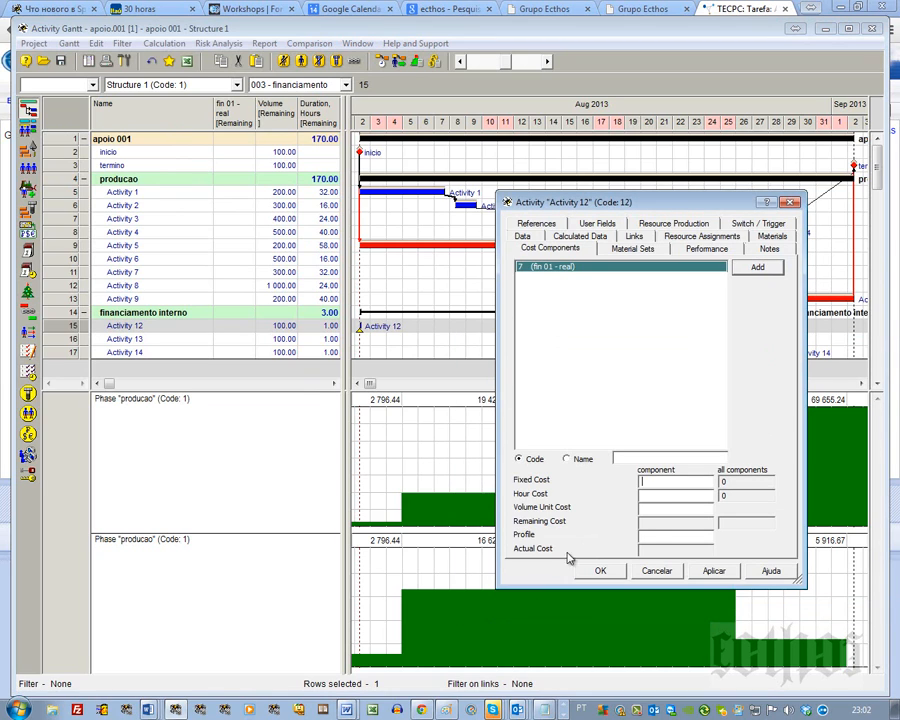
pyautogui.click(677, 482)
pyautogui.write('20000')
pyautogui.press('Return')
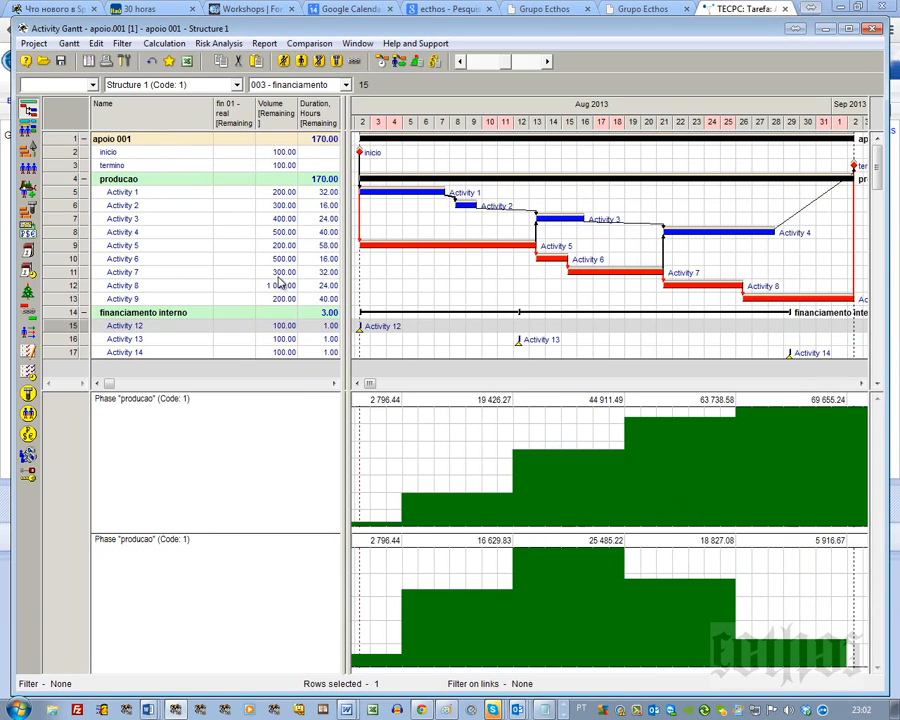
# Replace the fin 01 - real [Remaining] column with the Fixed column of the same cost component.
pyautogui.rightClick(229, 117)
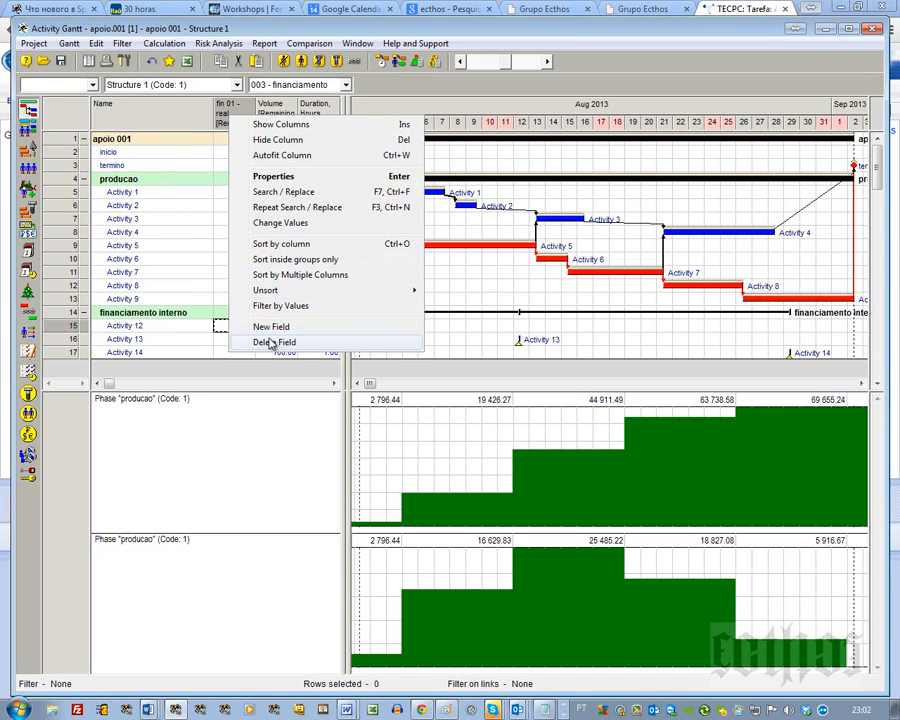
pyautogui.click(290, 139)
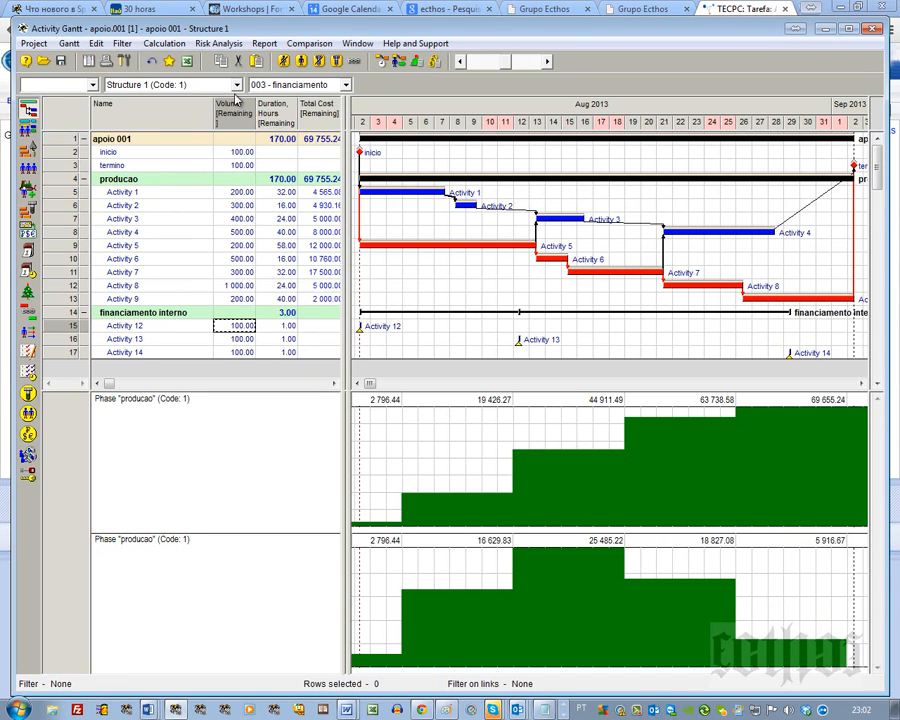
pyautogui.rightClick(241, 118)
pyautogui.click(262, 116)
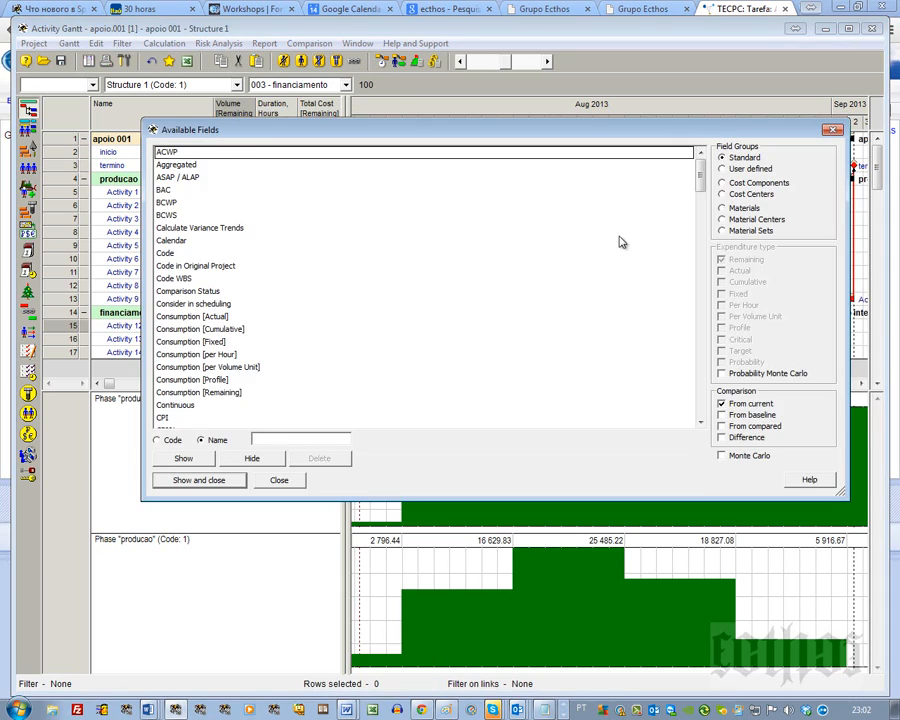
pyautogui.click(745, 184)
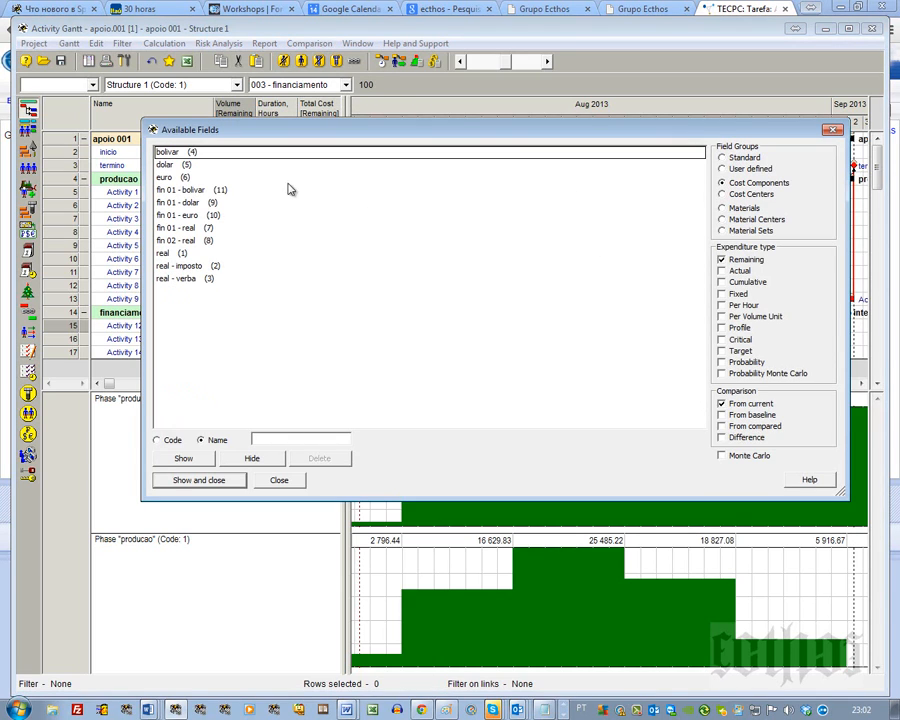
pyautogui.click(182, 231)
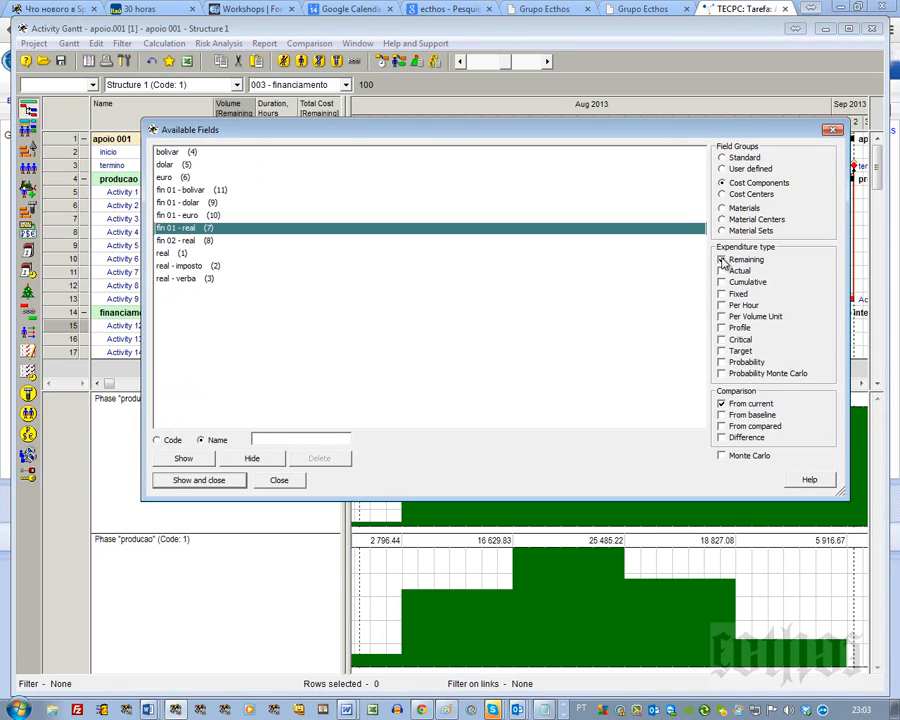
pyautogui.click(722, 294)
pyautogui.click(200, 480)
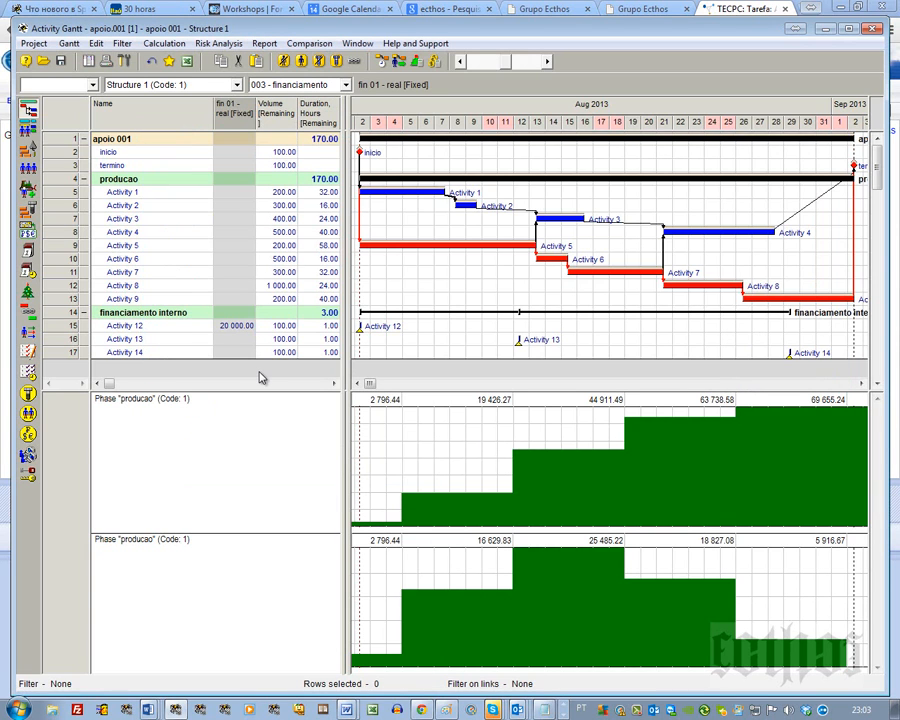
# Add the fin 01 - real cost component to Activity 13 with a fixed cost of 30 000.
pyautogui.click(231, 340)
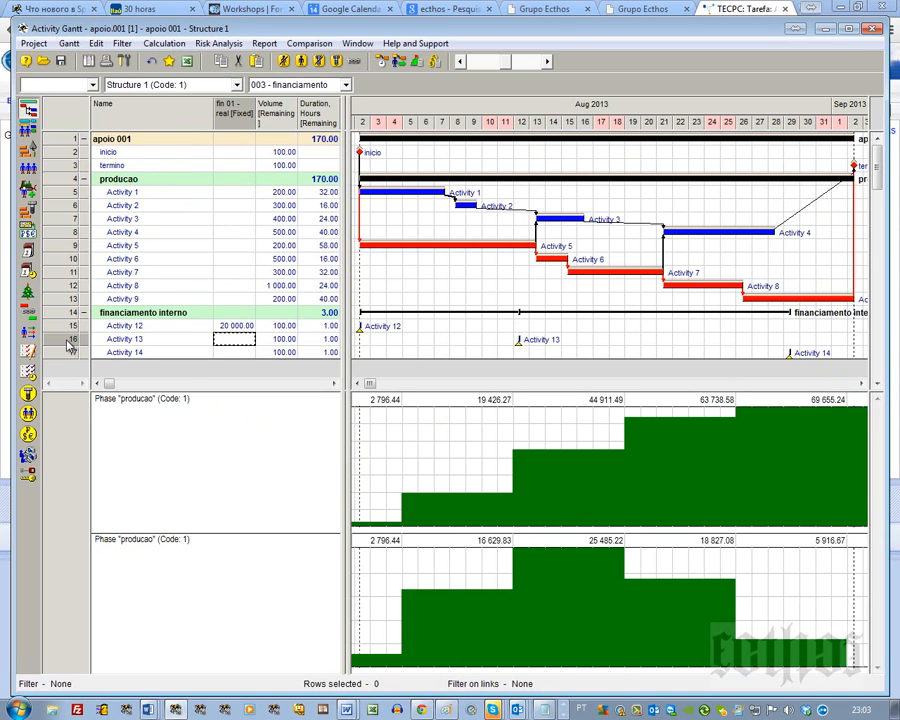
pyautogui.click(70, 342)
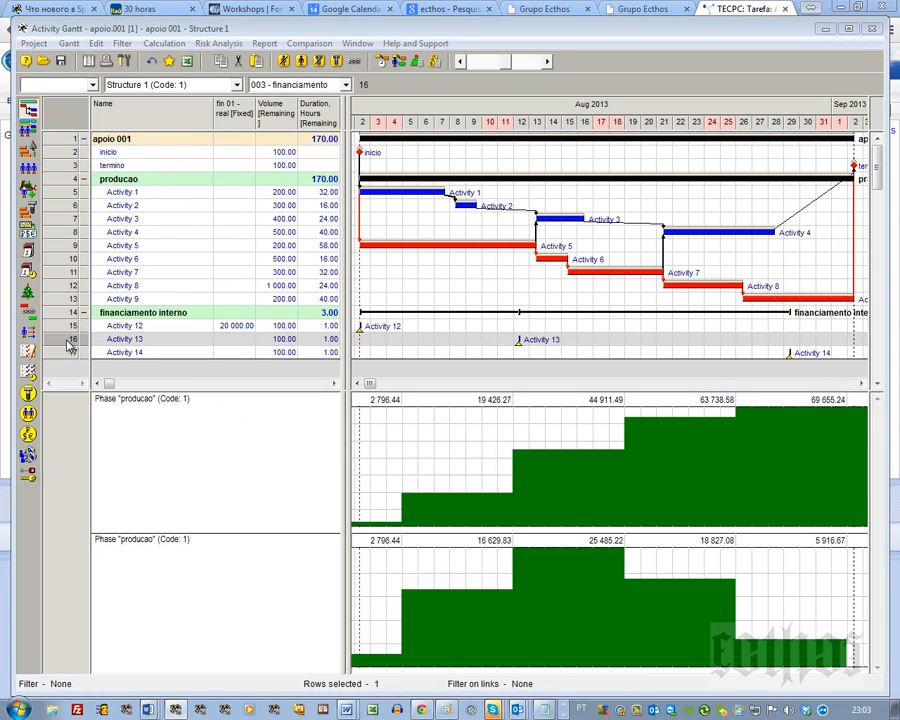
pyautogui.doubleClick(70, 344)
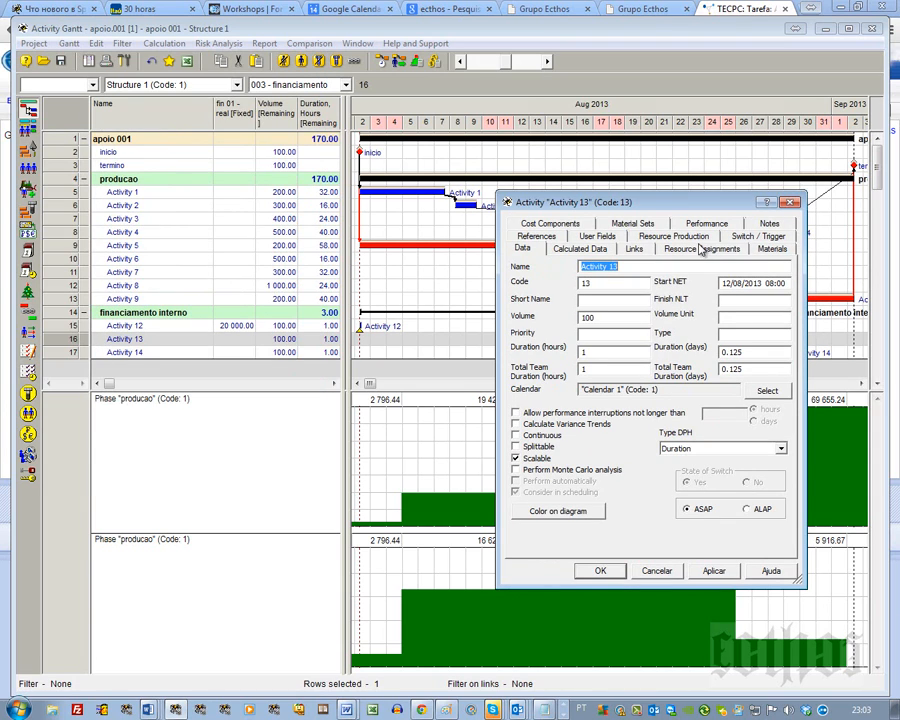
pyautogui.click(550, 223)
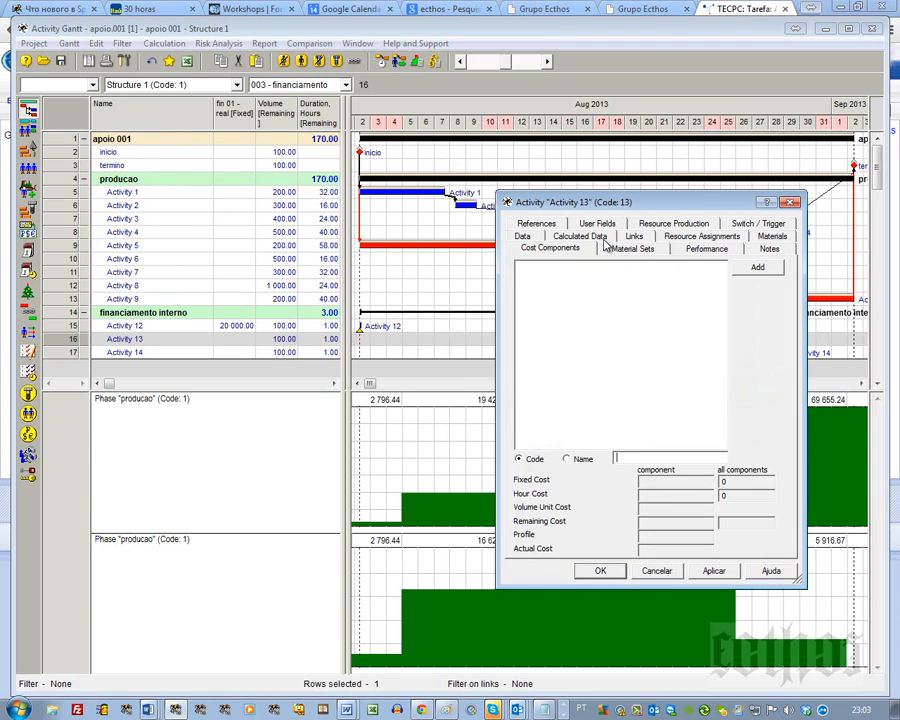
pyautogui.click(756, 268)
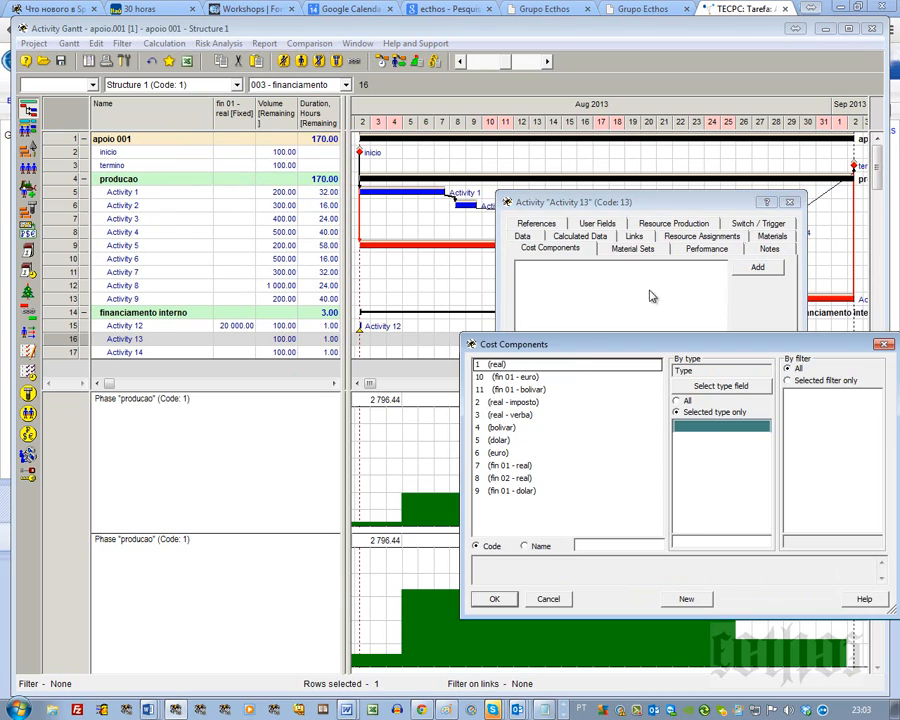
pyautogui.click(508, 466)
pyautogui.click(494, 598)
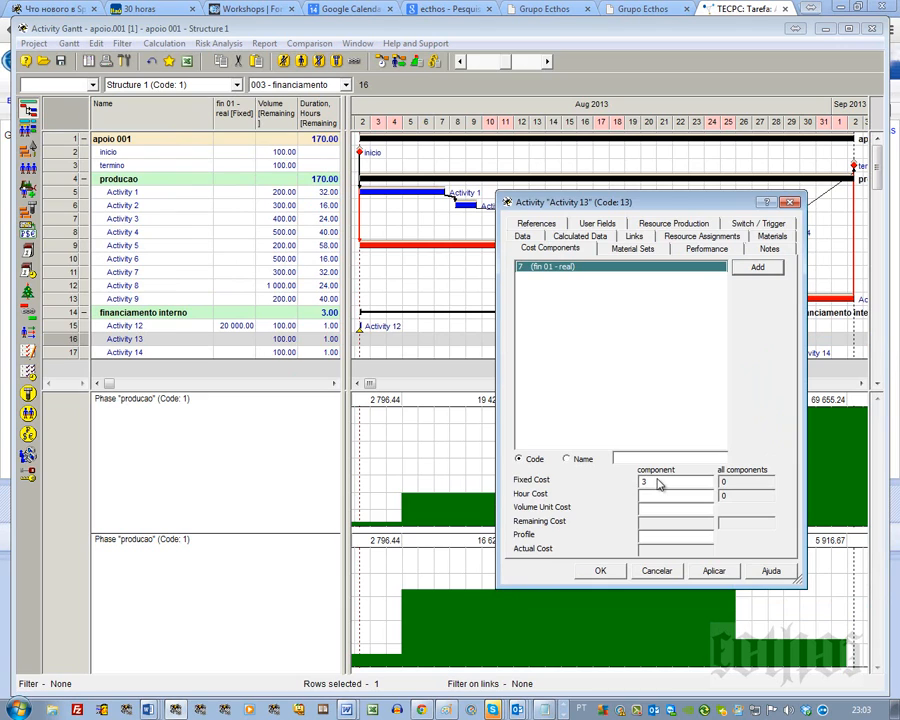
pyautogui.click(660, 484)
pyautogui.write('30 000')
pyautogui.click(714, 571)
pyautogui.click(600, 570)
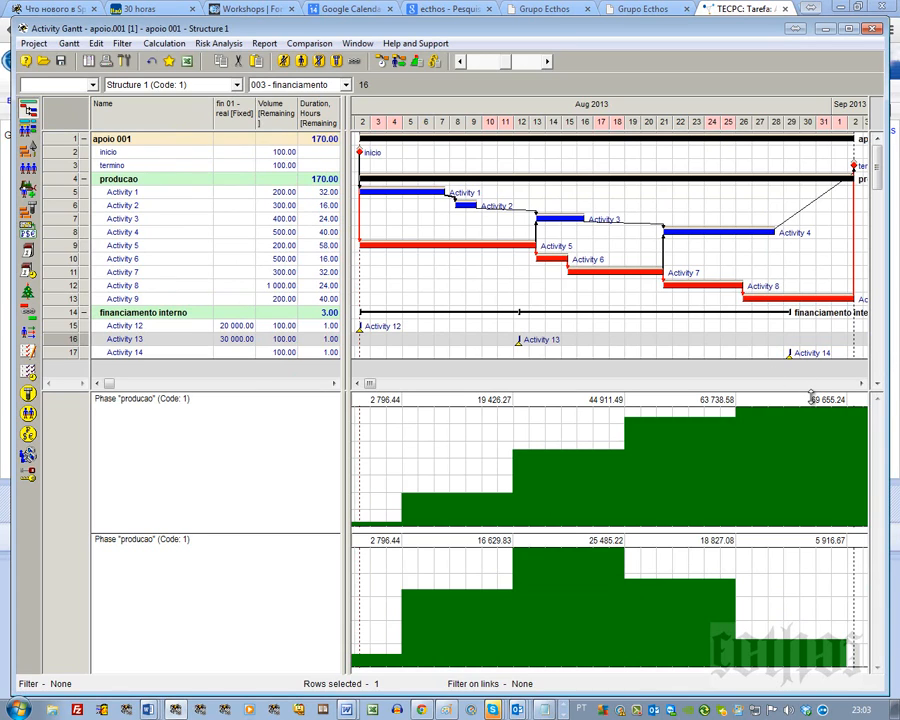
# Add the fin 01 - real cost component to Activity 14 with a fixed cost of 22 000.
pyautogui.click(237, 326)
pyautogui.click(237, 339)
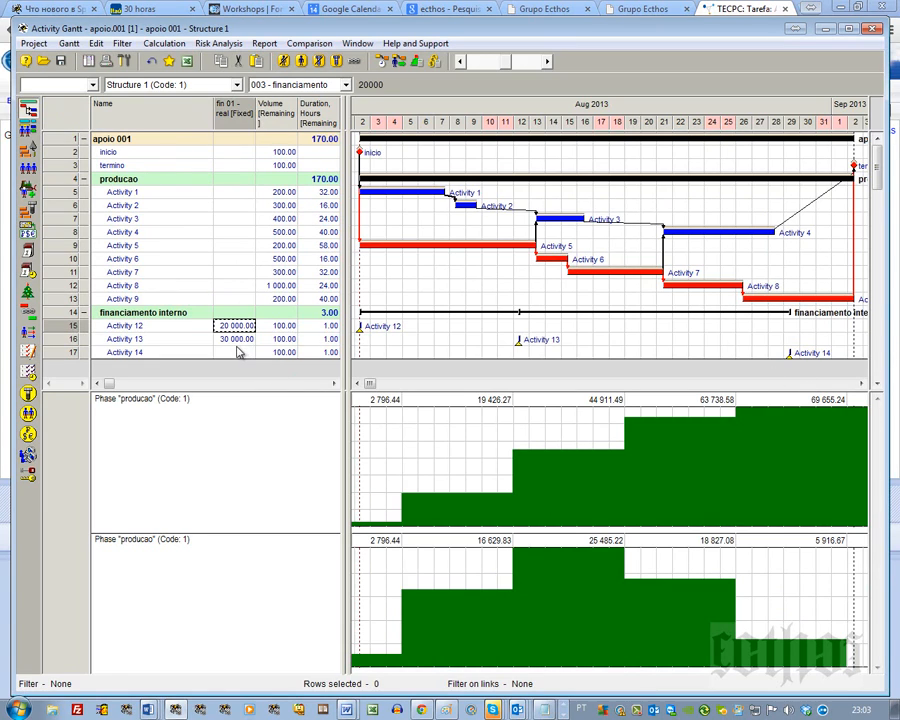
pyautogui.doubleClick(68, 357)
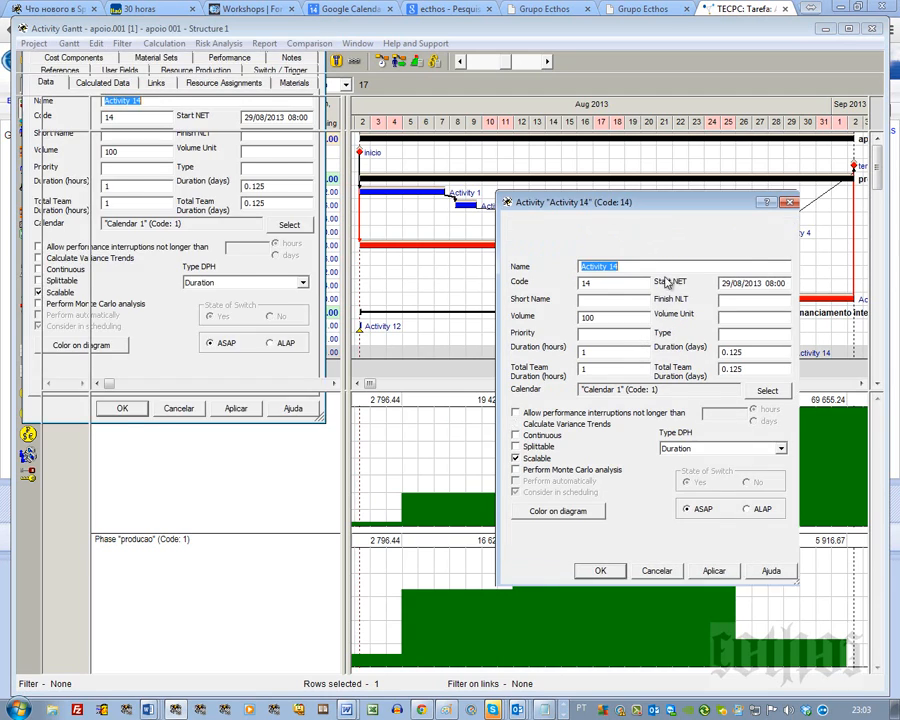
pyautogui.click(573, 229)
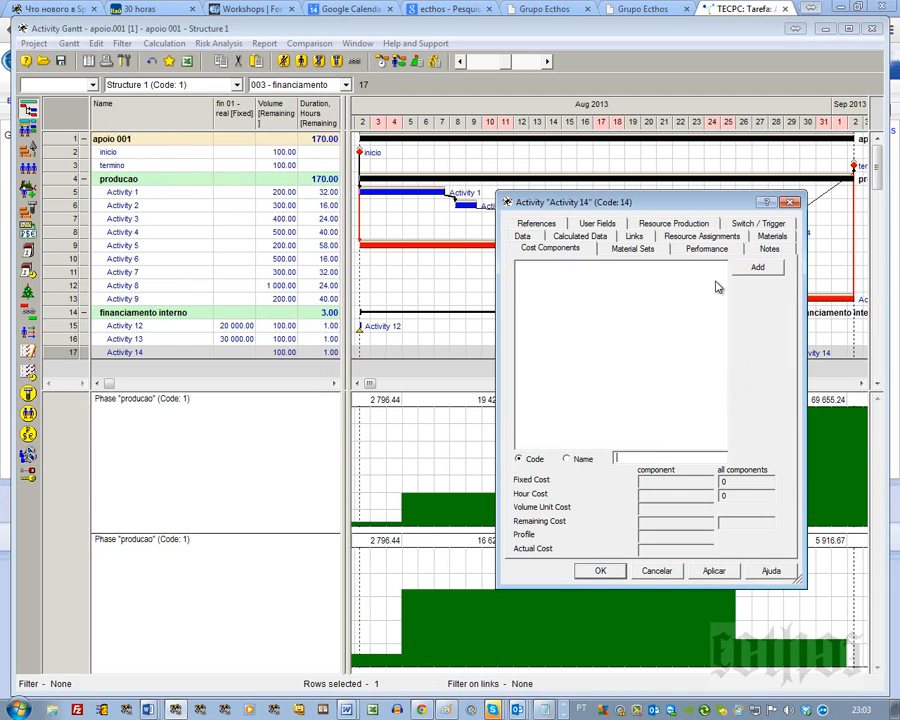
pyautogui.click(759, 274)
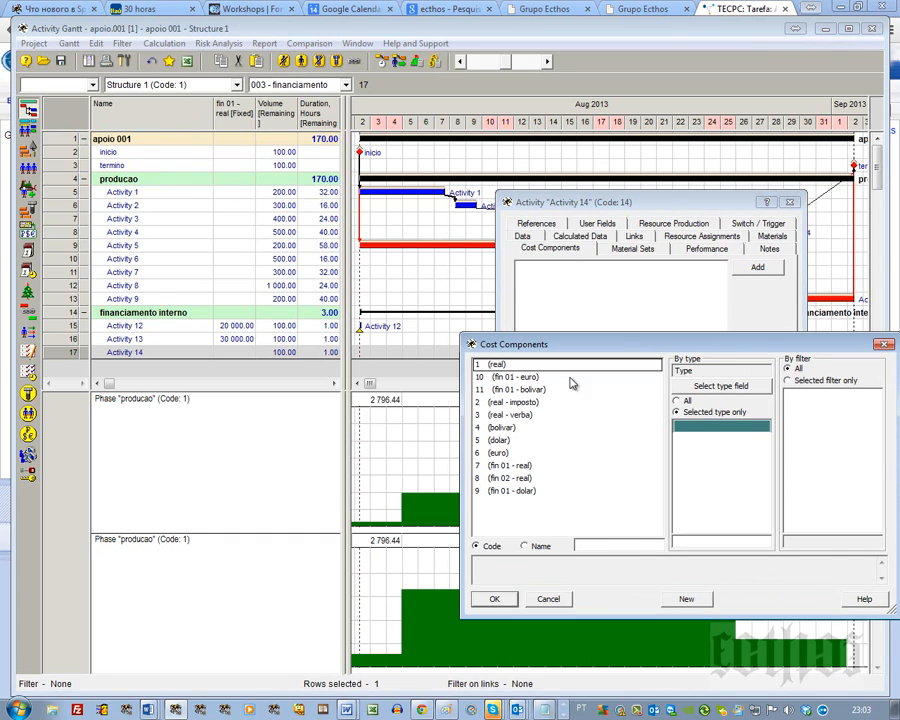
pyautogui.click(507, 469)
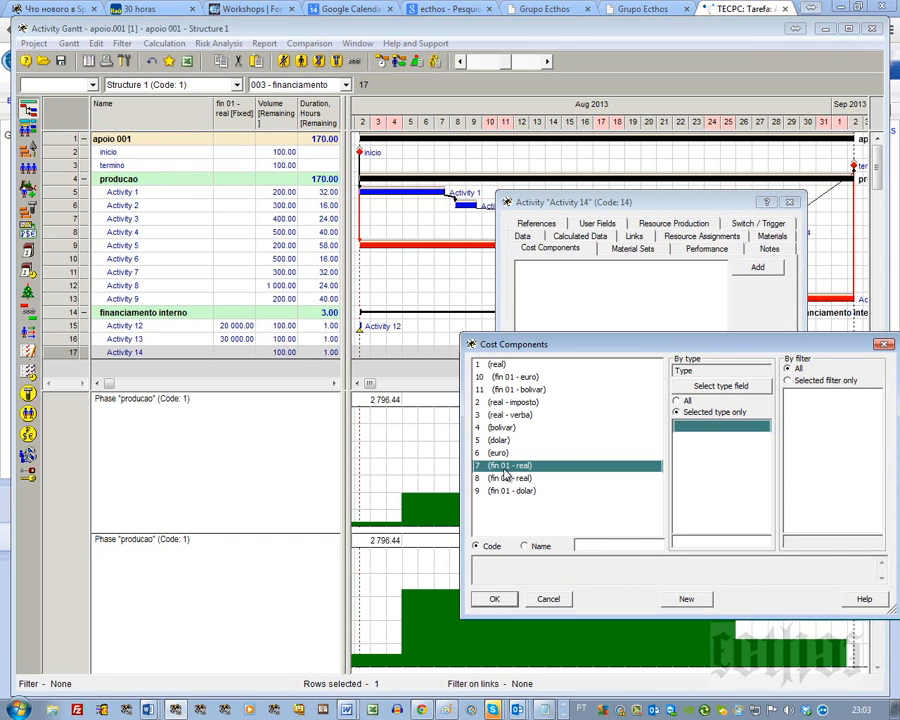
pyautogui.click(494, 601)
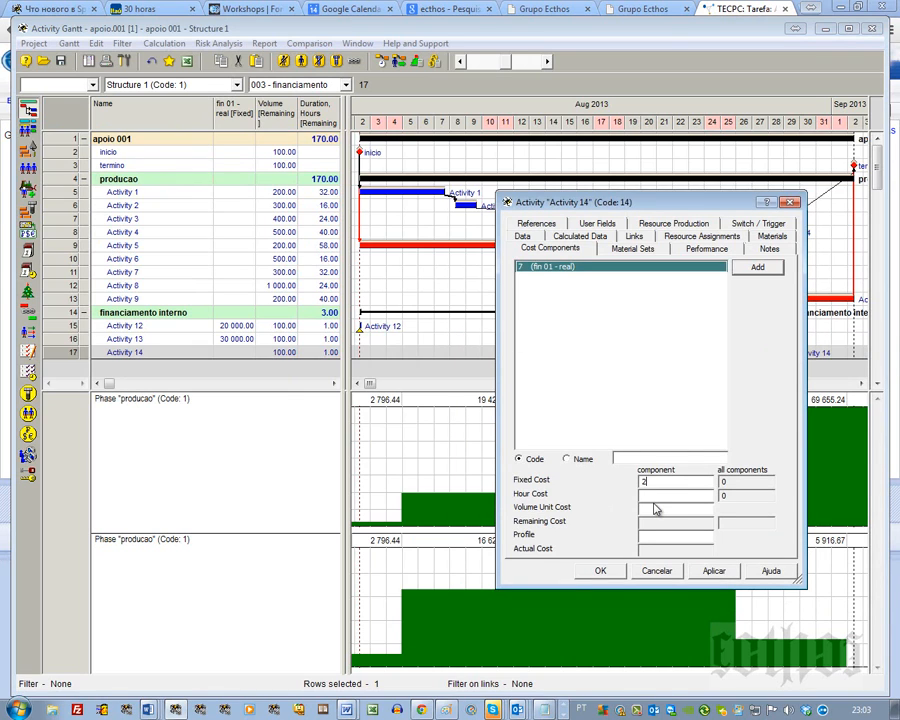
pyautogui.click(712, 569)
pyautogui.click(600, 569)
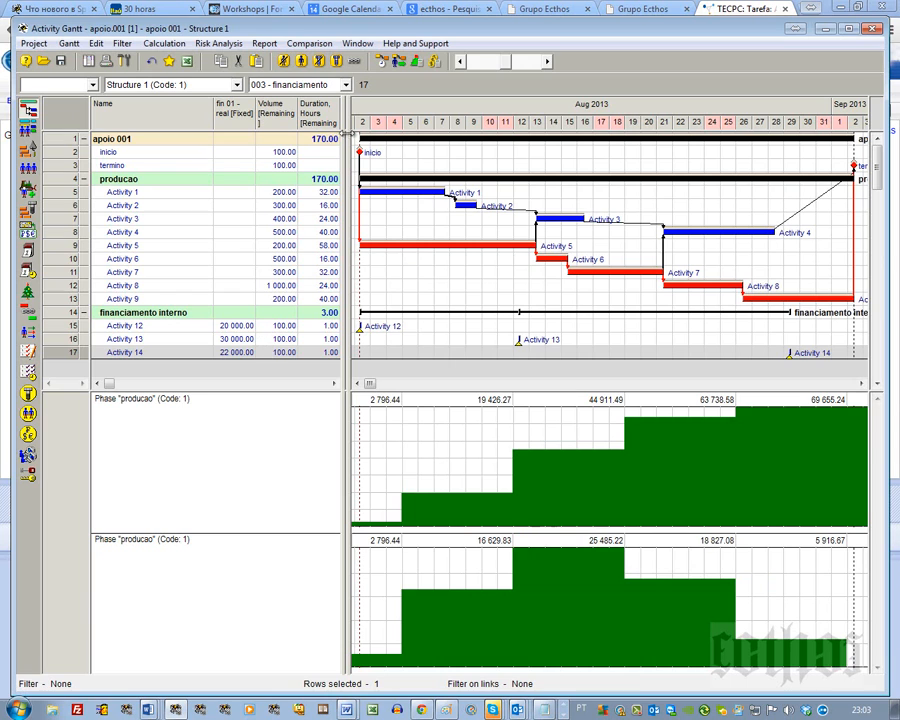
# Run the cost and material calculation for the project and close its report.
pyautogui.click(433, 62)
pyautogui.press('Return')
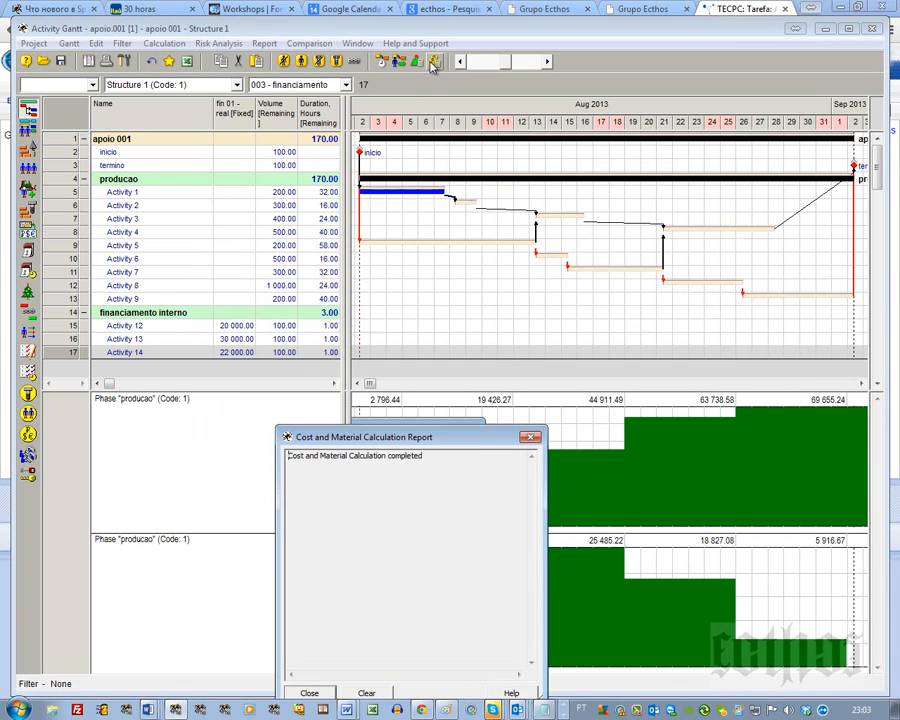
pyautogui.click(234, 339)
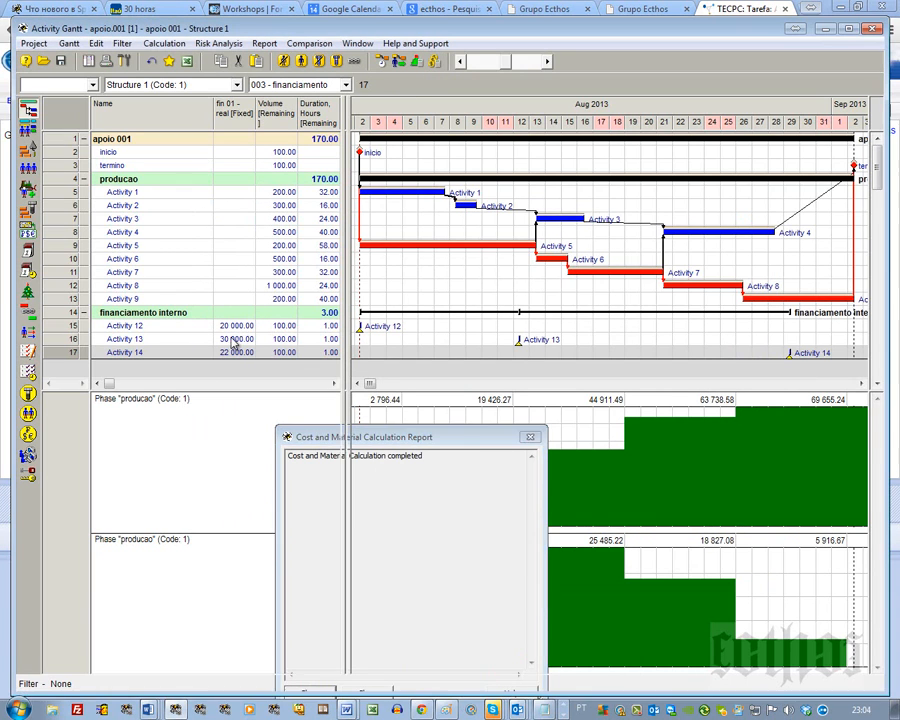
pyautogui.click(234, 353)
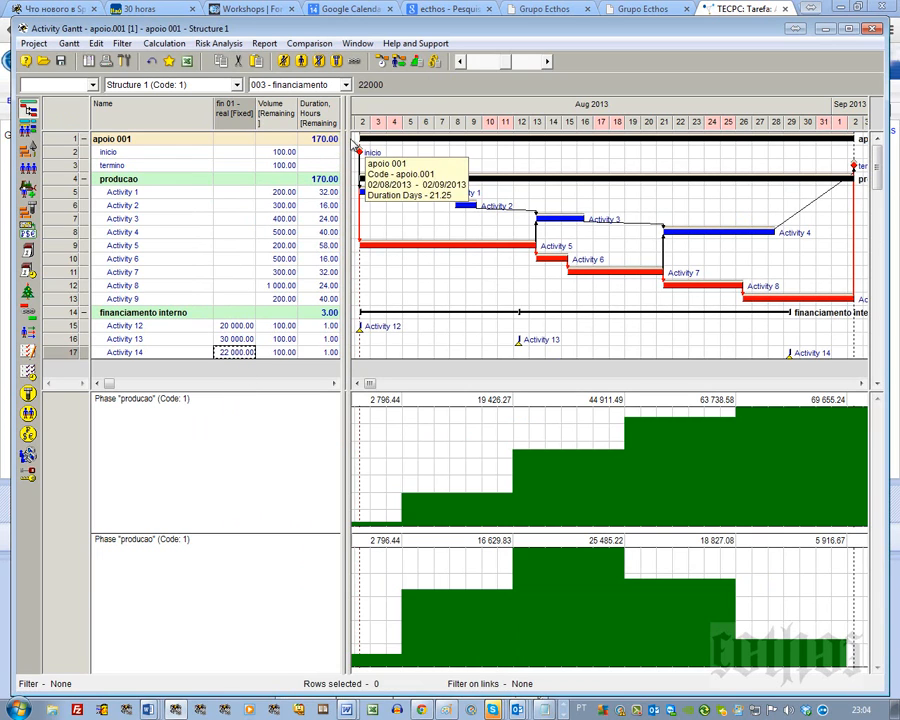
# Reveal the Total Cost [Remaining] column and check the value for the whole apoio 001 project.
pyautogui.moveTo(345, 140); pyautogui.dragTo(517, 186)
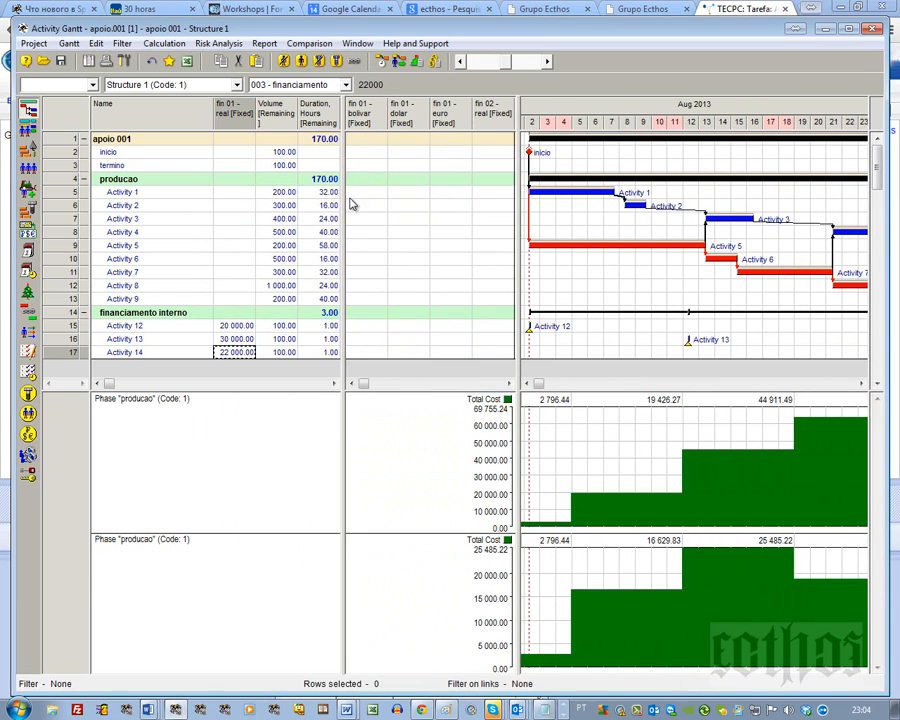
pyautogui.moveTo(342, 201); pyautogui.dragTo(387, 215)
pyautogui.click(350, 142)
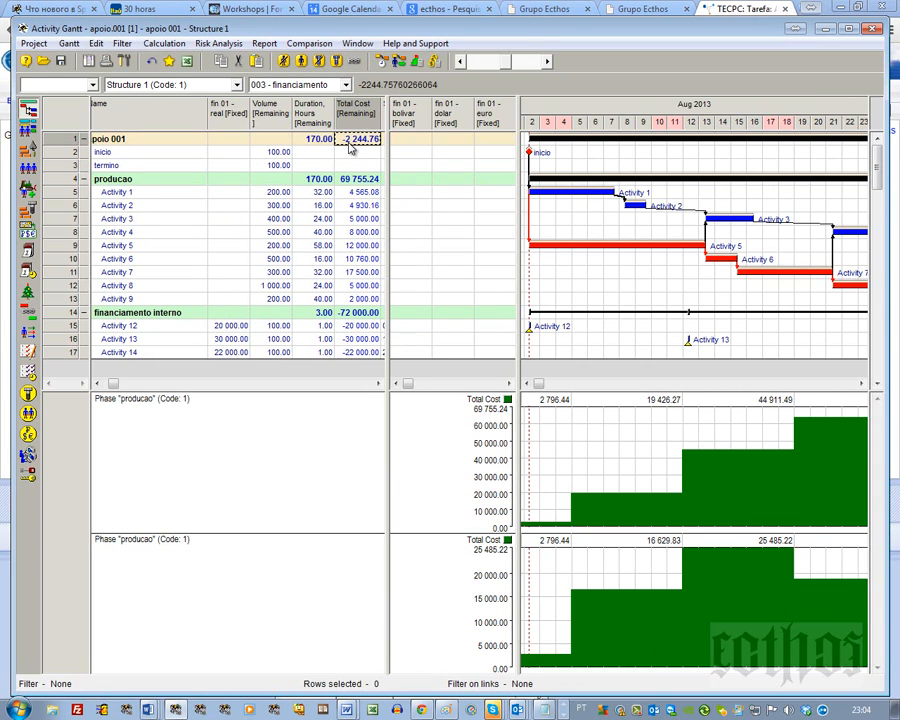
# Narrow the table areas to show the full timeline and delete the cumulative Total Cost diagram of the producao phase.
pyautogui.moveTo(387, 141); pyautogui.dragTo(210, 196)
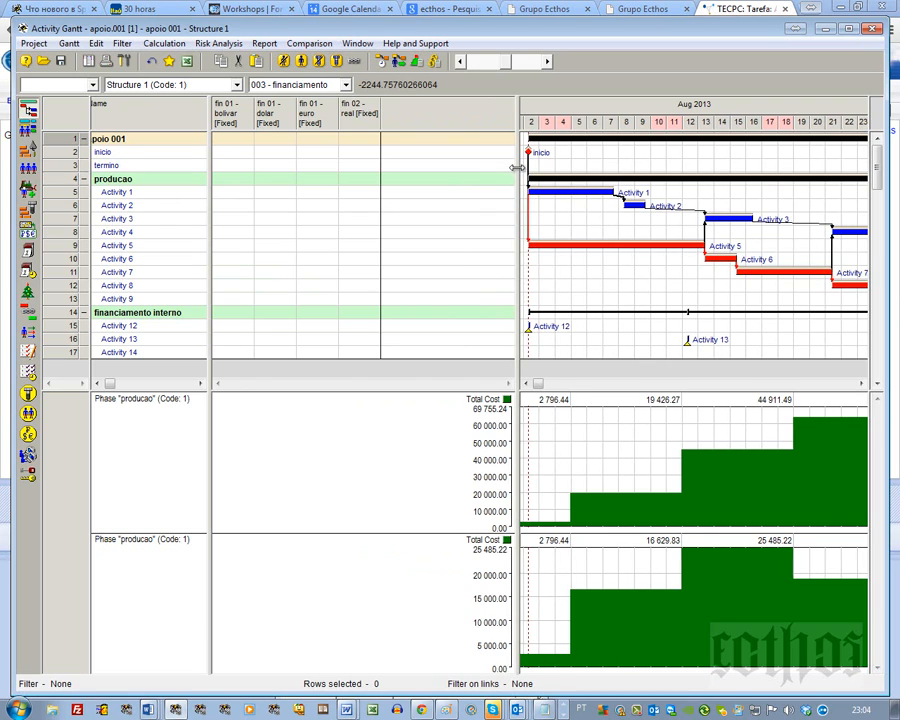
pyautogui.moveTo(518, 170); pyautogui.dragTo(292, 225)
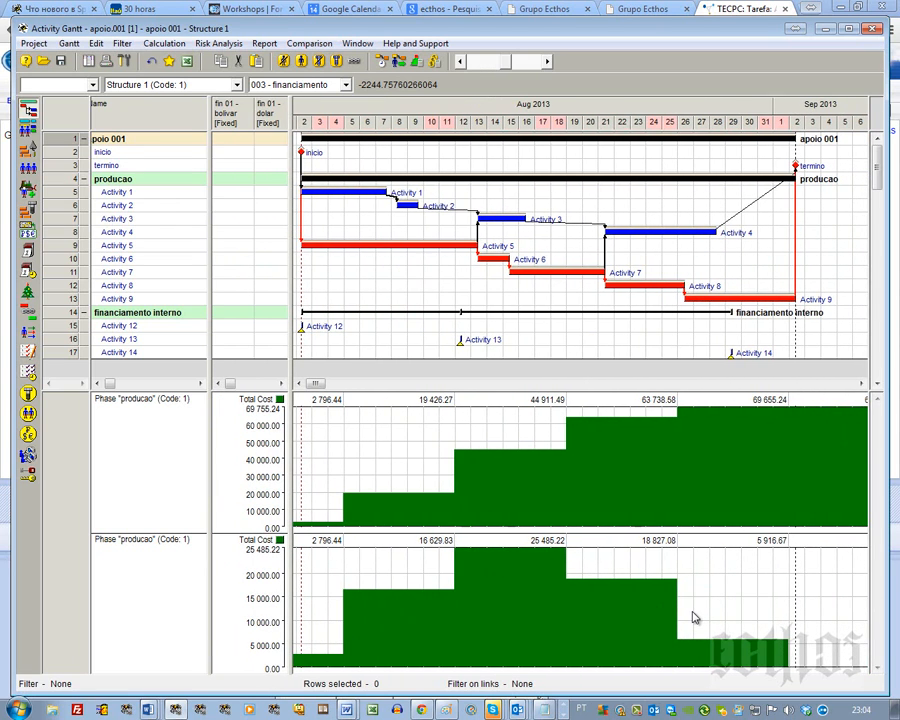
pyautogui.rightClick(595, 451)
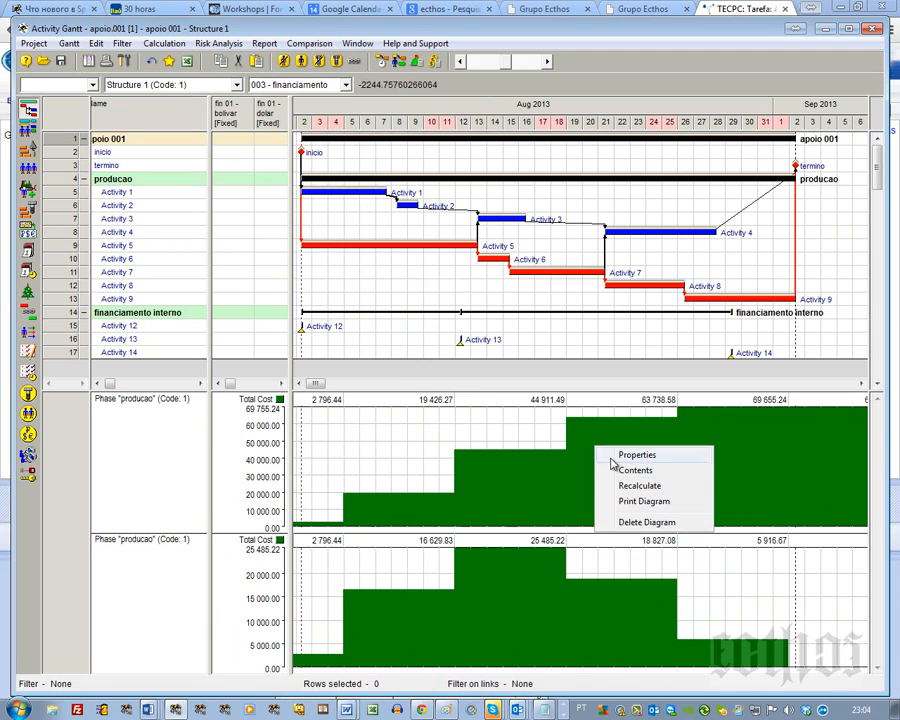
pyautogui.click(614, 521)
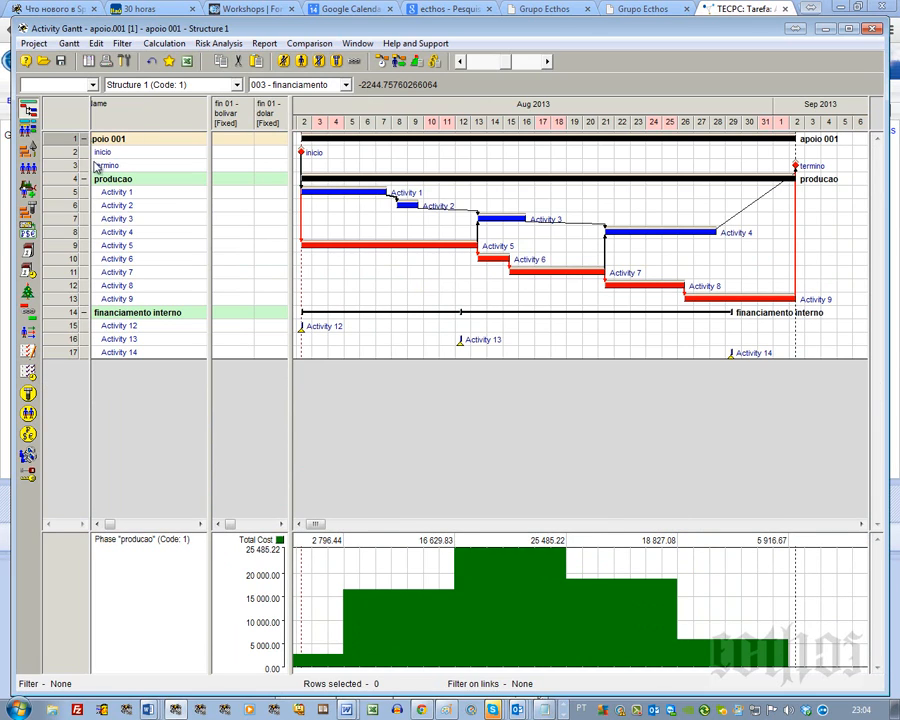
# Create a non-cumulative diagram for the financiamento interno phase showing only the fin 01 - real cost component instead of Total Cost.
pyautogui.rightClick(68, 313)
pyautogui.moveTo(160, 373)
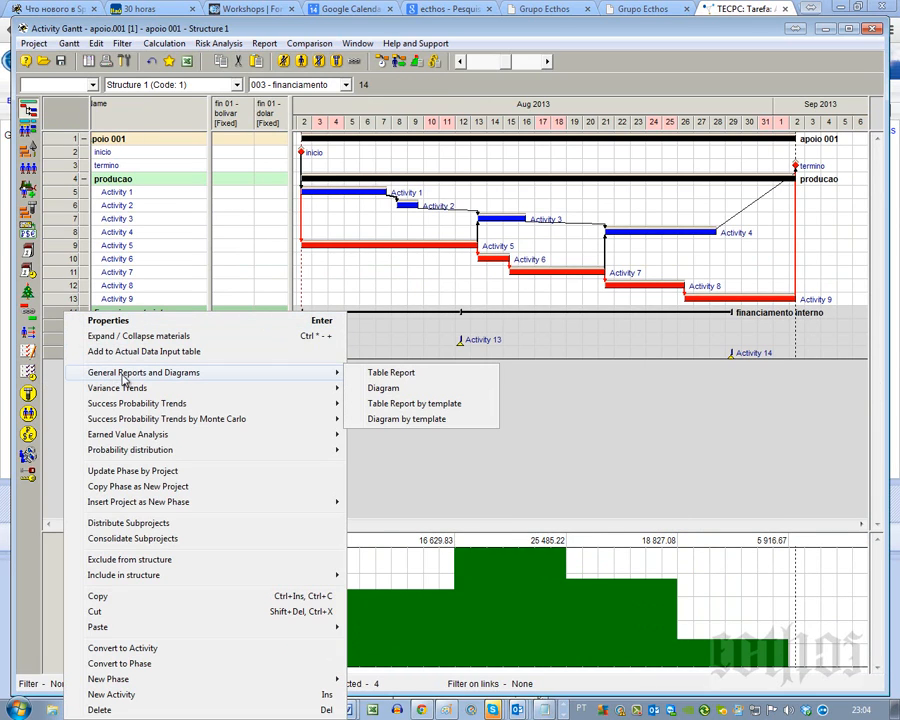
pyautogui.click(377, 387)
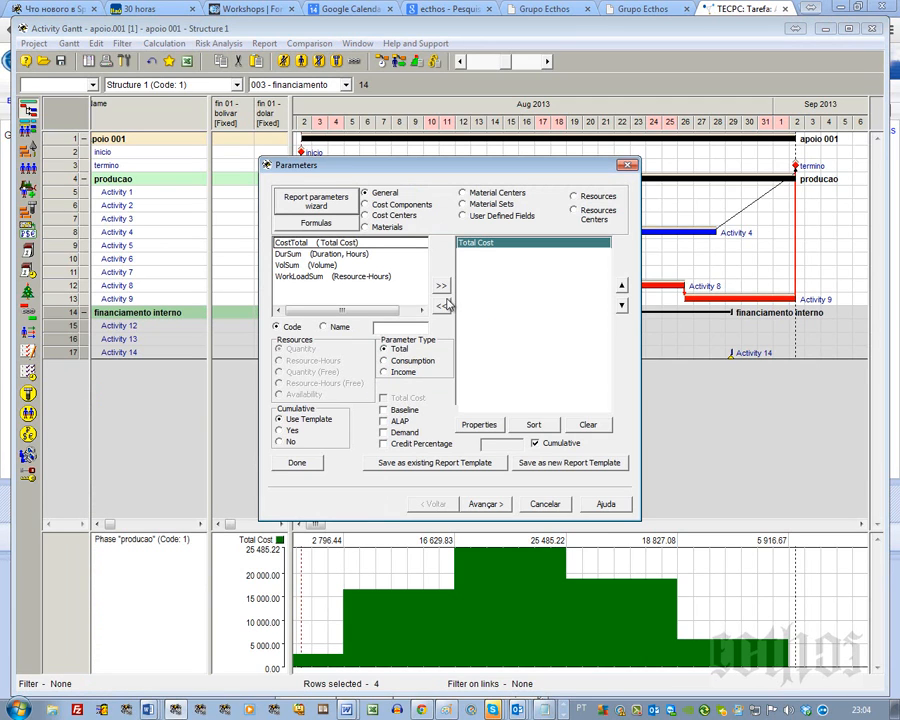
pyautogui.click(443, 305)
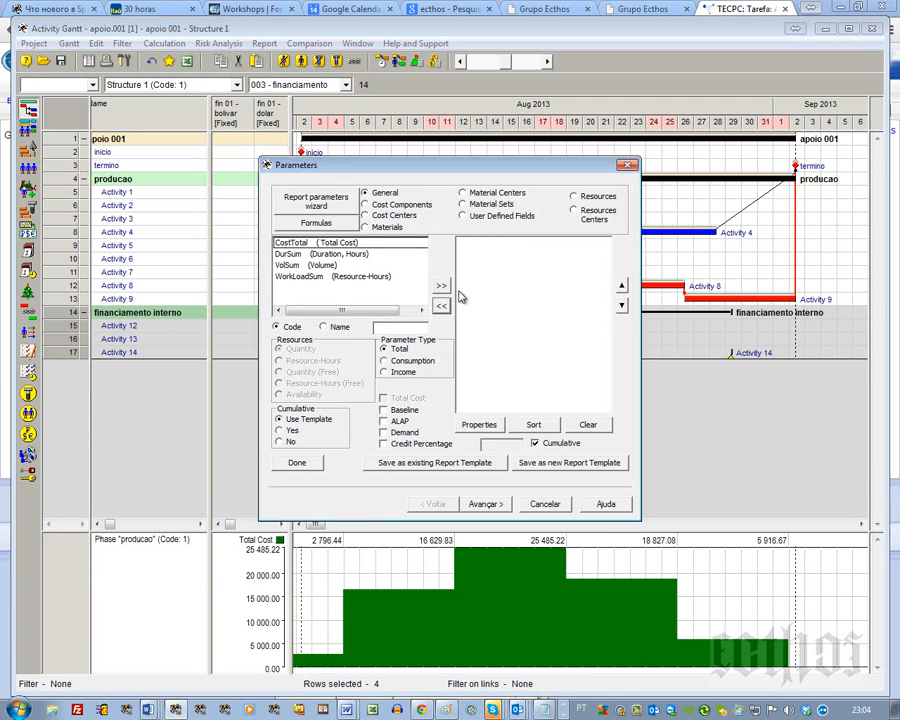
pyautogui.click(388, 205)
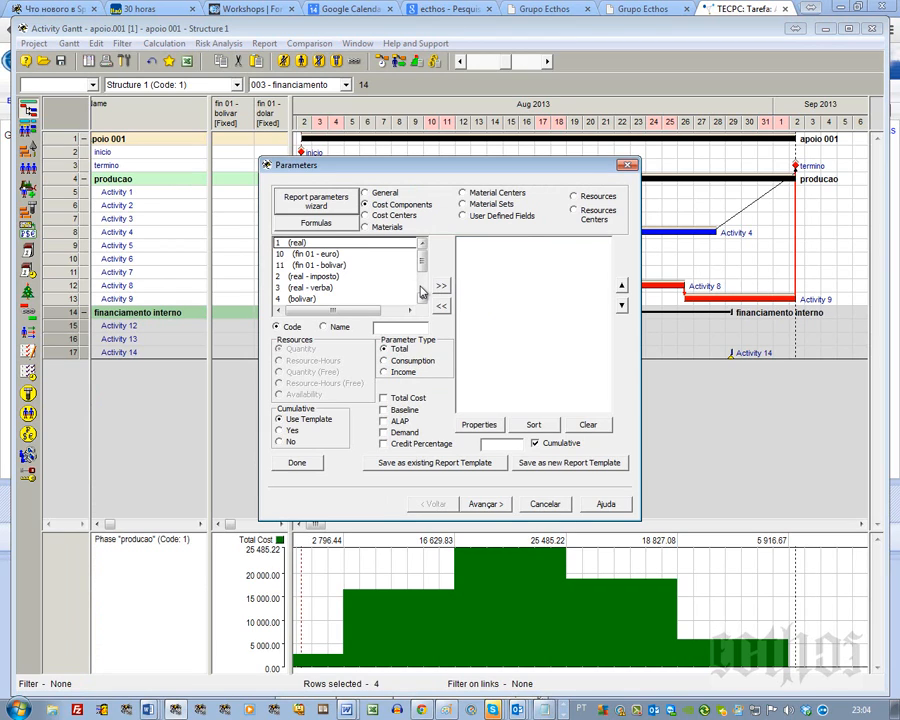
pyautogui.scroll(-2, 421, 291)
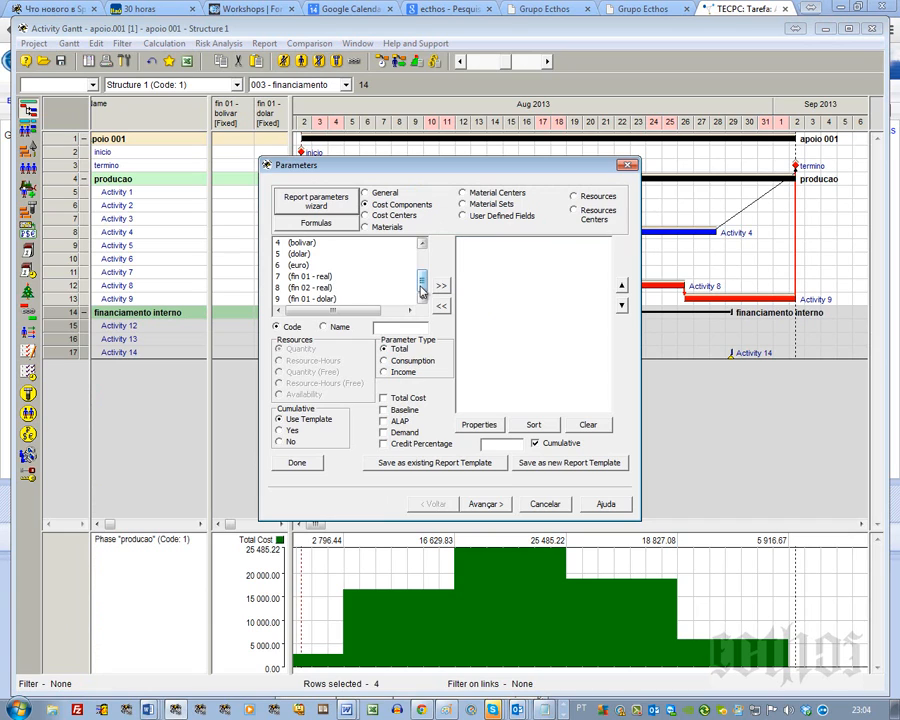
pyautogui.click(405, 277)
pyautogui.click(440, 292)
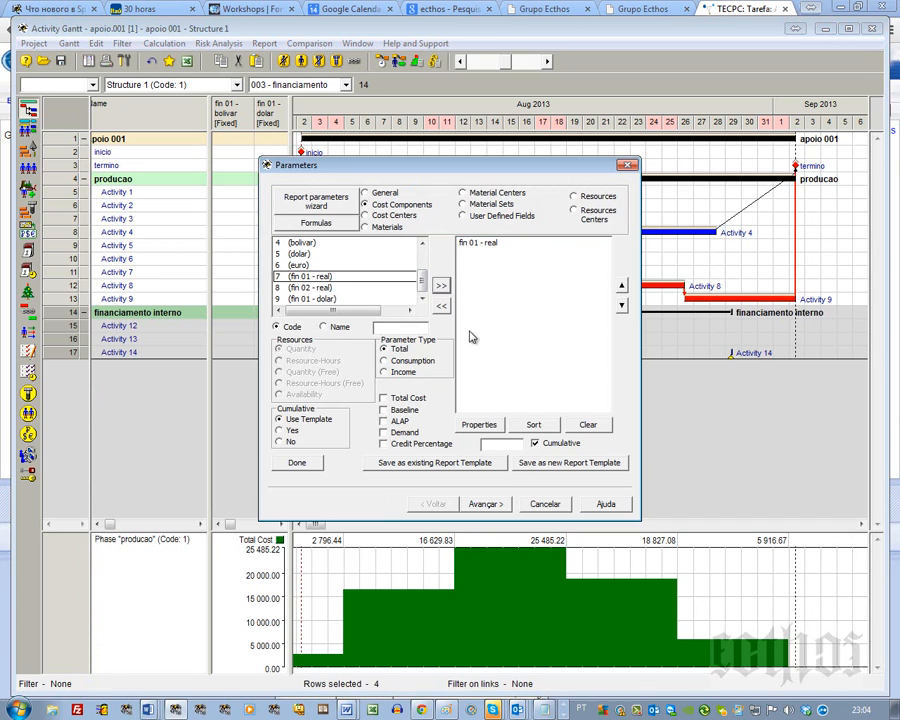
pyautogui.click(535, 442)
pyautogui.click(316, 466)
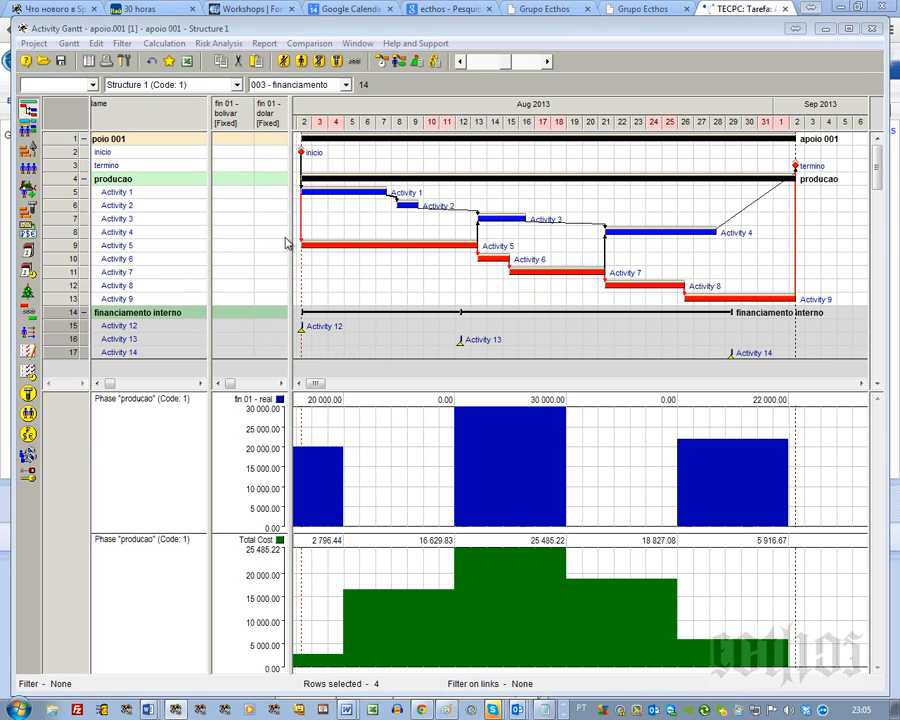
# Reveal the Total Cost [Remaining] column again and compare the producao and financiamento interno phase totals.
pyautogui.moveTo(290, 245); pyautogui.dragTo(436, 246)
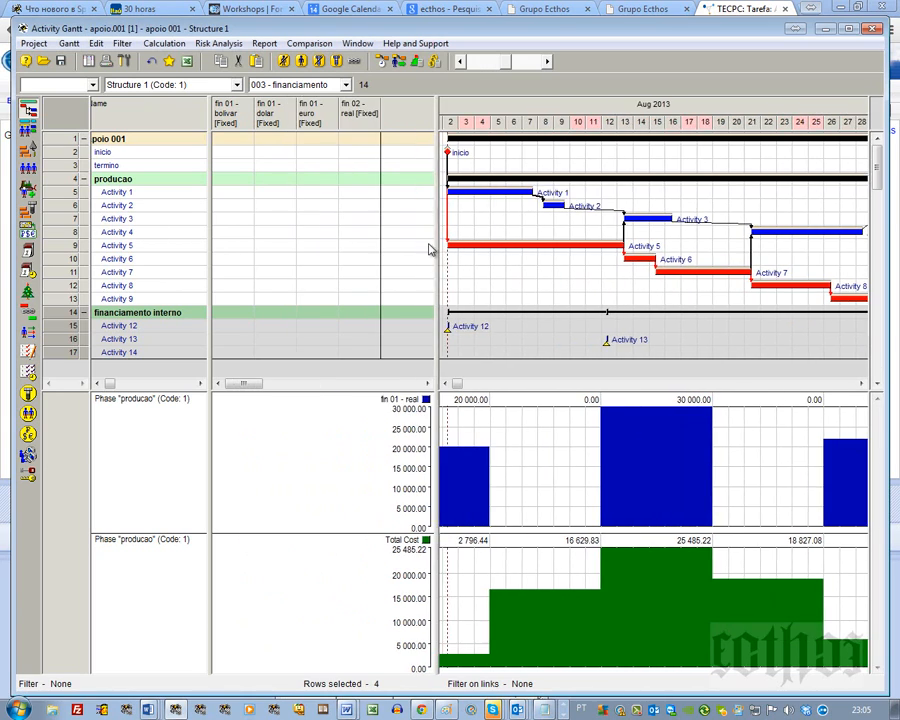
pyautogui.moveTo(208, 260); pyautogui.dragTo(386, 268)
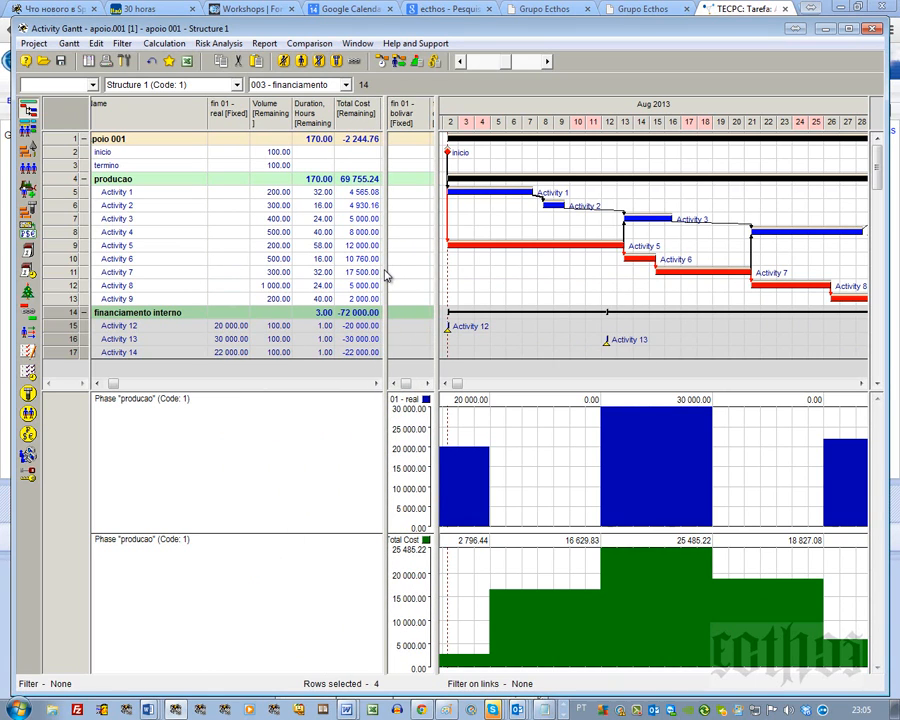
pyautogui.click(359, 180)
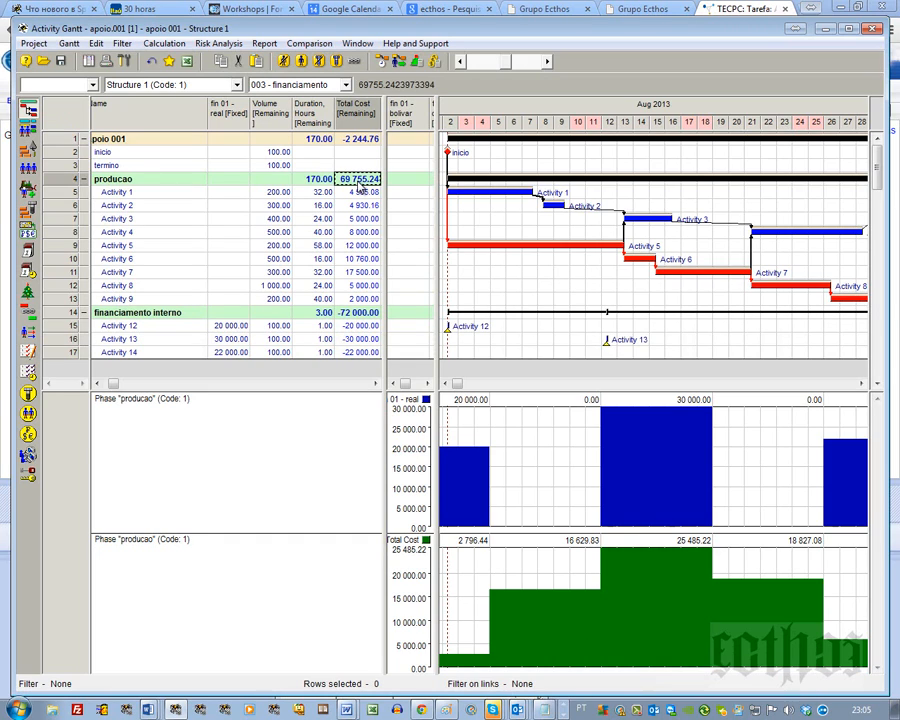
pyautogui.click(362, 316)
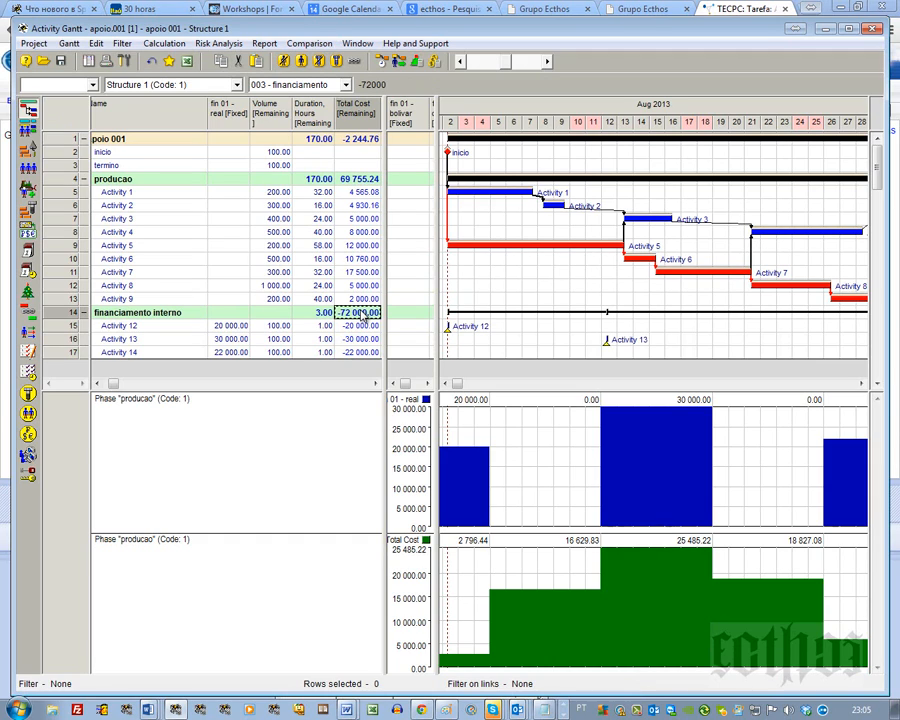
pyautogui.click(359, 180)
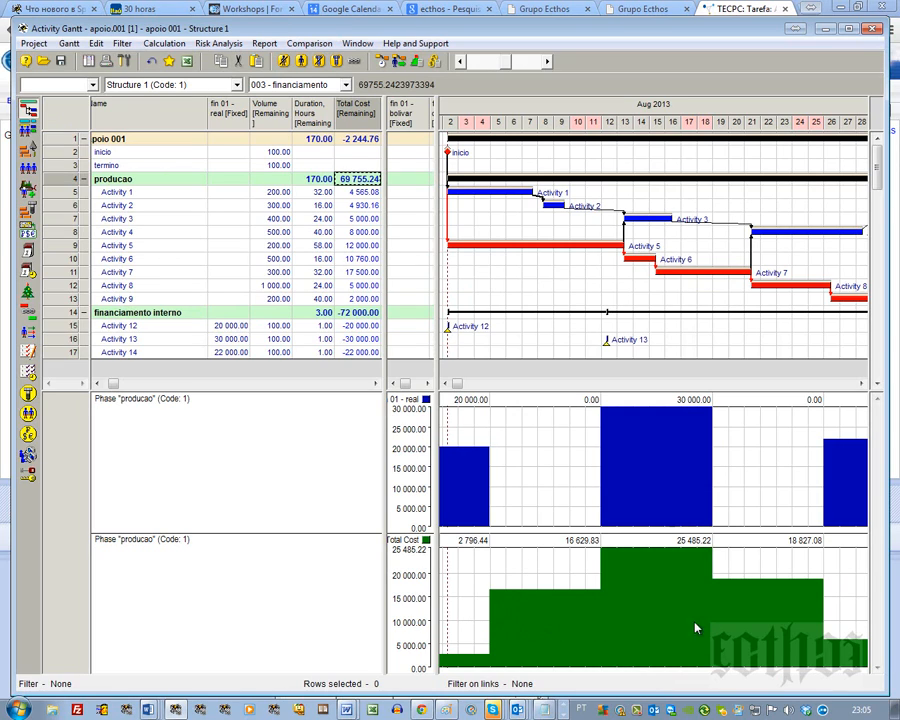
# Fit the timeline to the whole schedule and check the total remaining cost of apoio 001.
pyautogui.rightClick(701, 108)
pyautogui.click(729, 133)
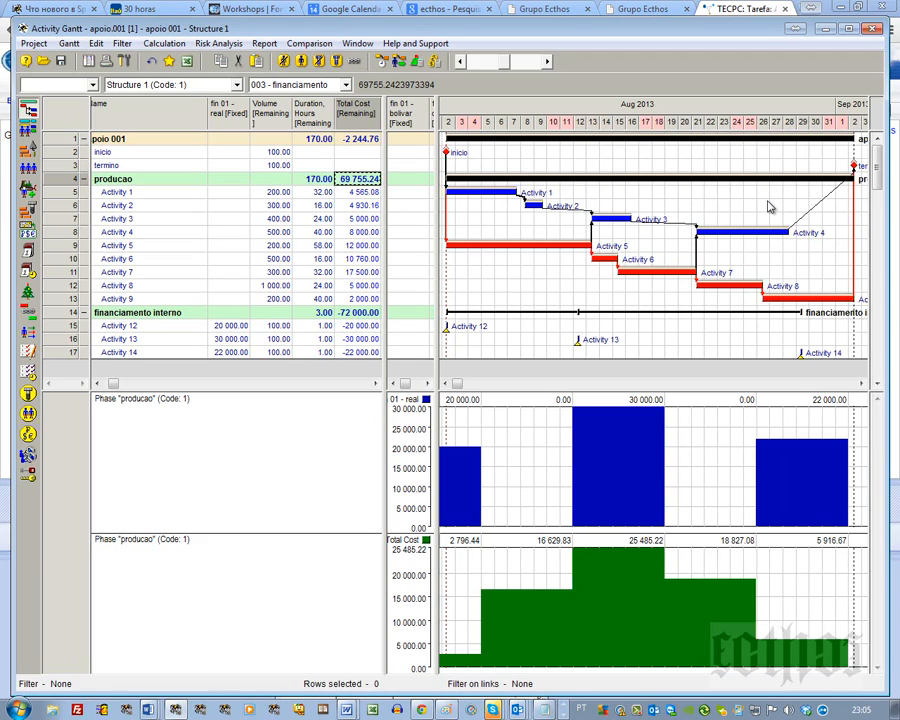
pyautogui.click(358, 142)
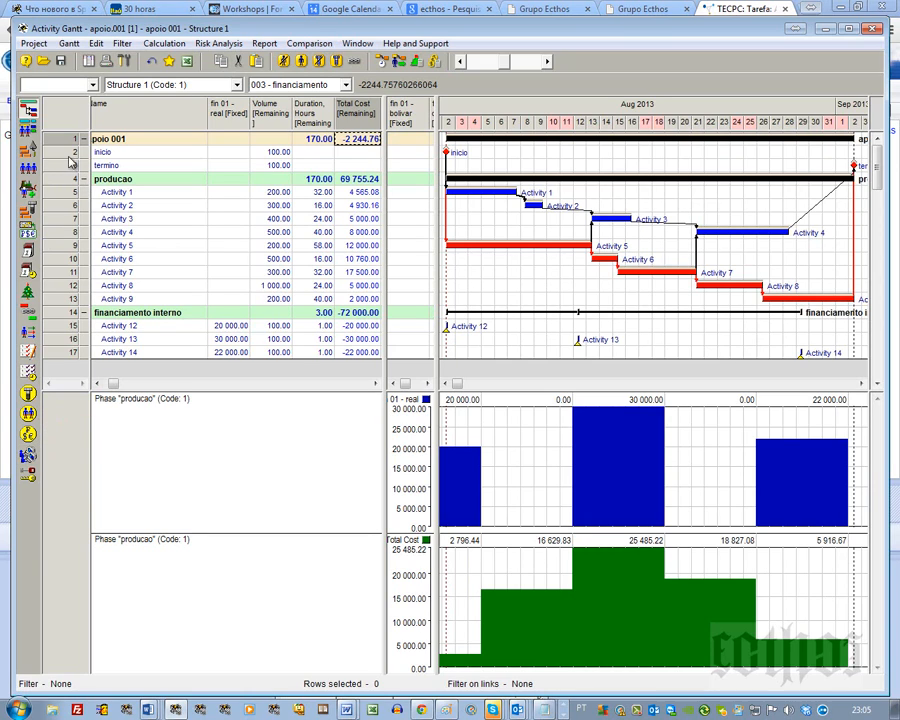
# Set the height of both the fin 01 - real and Total Cost diagrams to 100.
pyautogui.rightClick(636, 402)
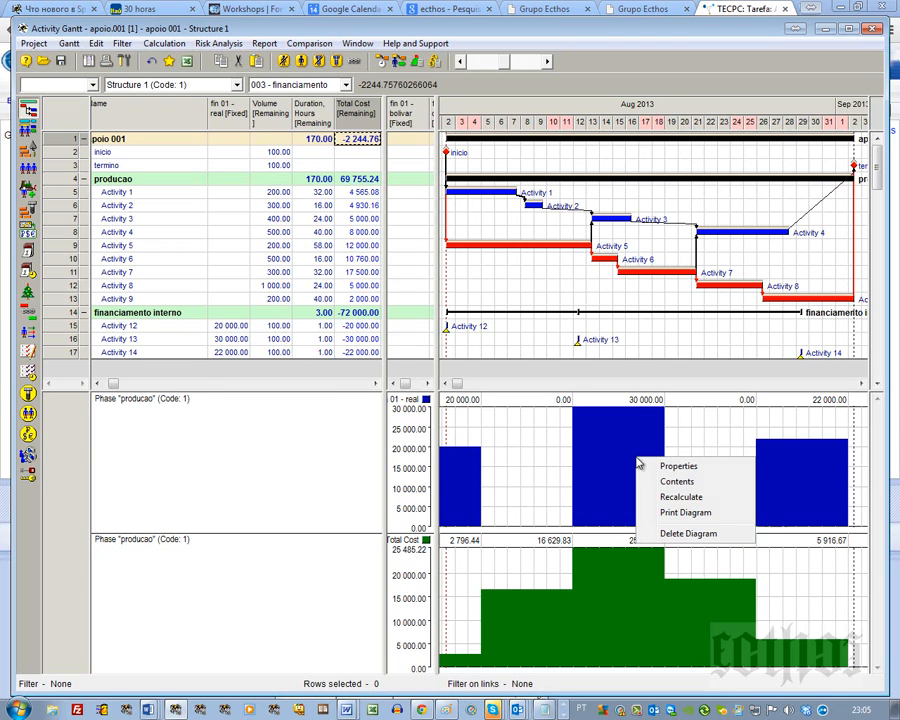
pyautogui.click(636, 412)
pyautogui.press('Return')
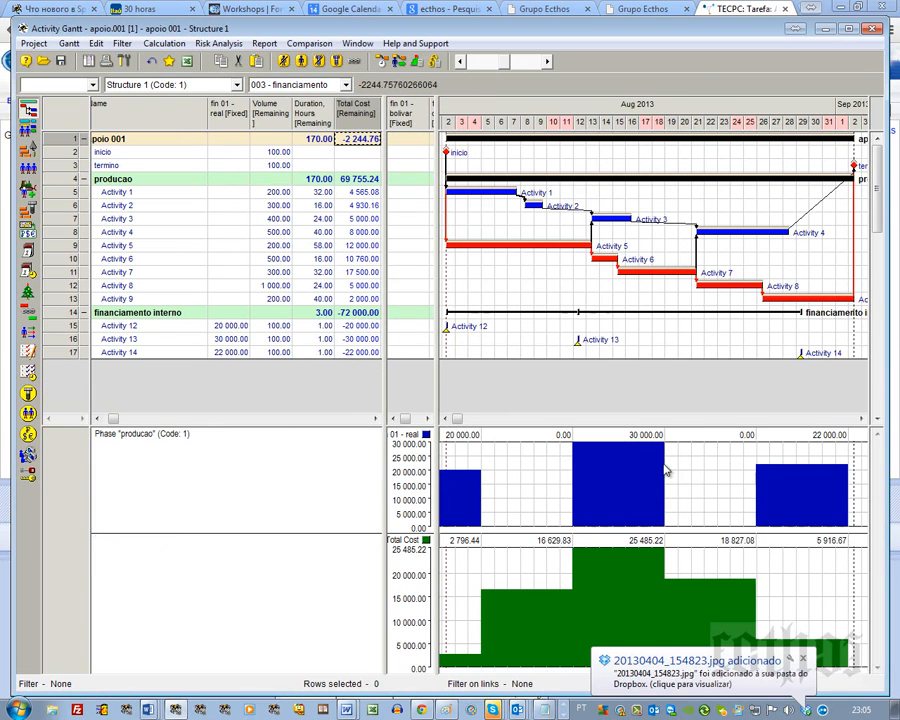
pyautogui.rightClick(706, 578)
pyautogui.click(716, 590)
pyautogui.write('100')
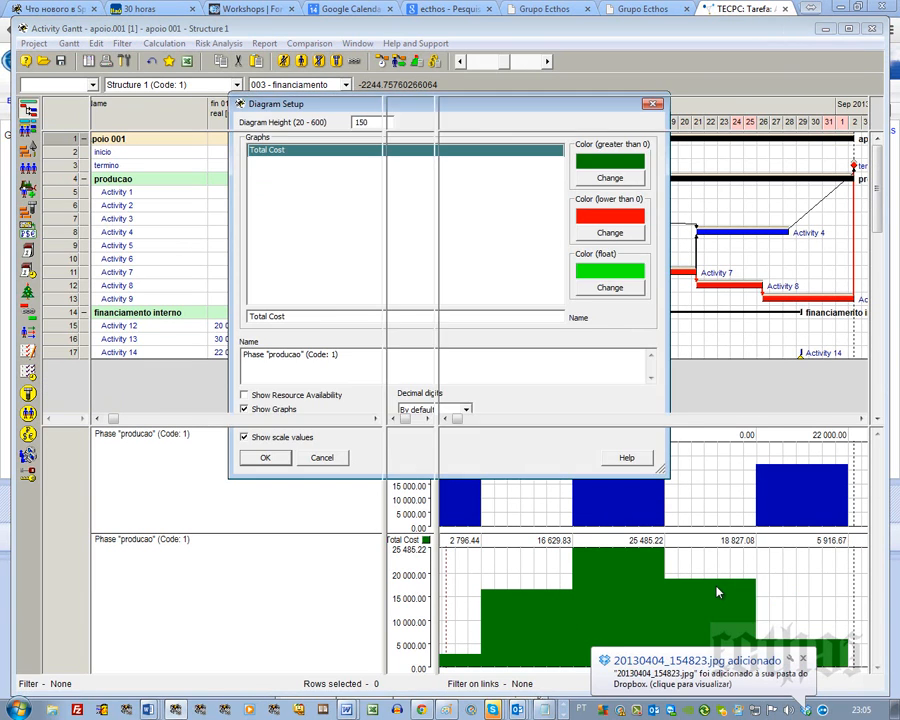
pyautogui.press('Return')
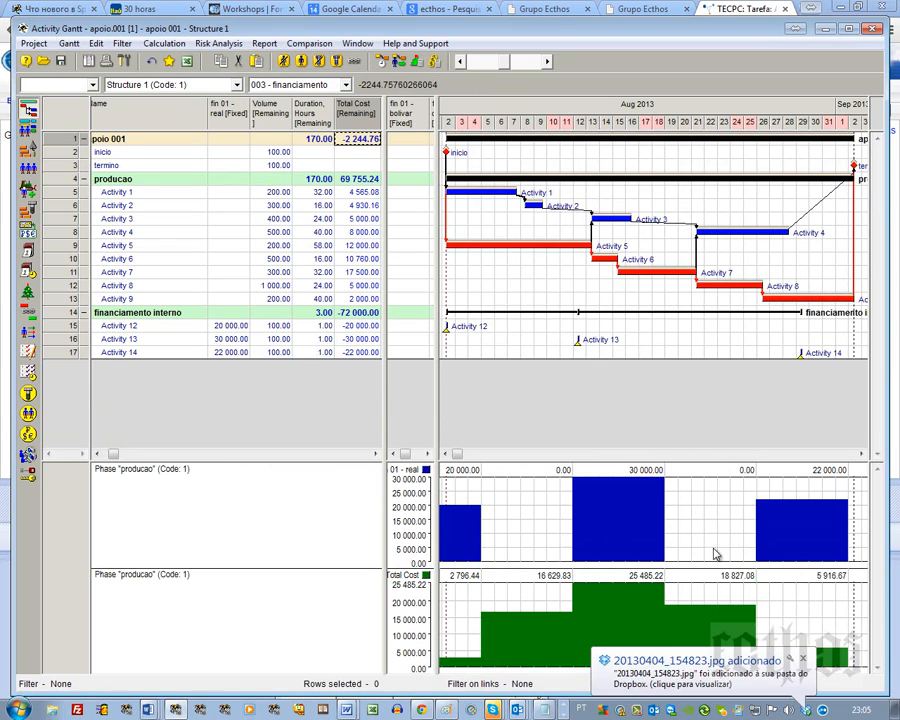
# Create a diagram for the apoio 001 project by weeks, showing the DIFERENCA IN-OUT cost center instead of fin 01 - real.
pyautogui.rightClick(60, 142)
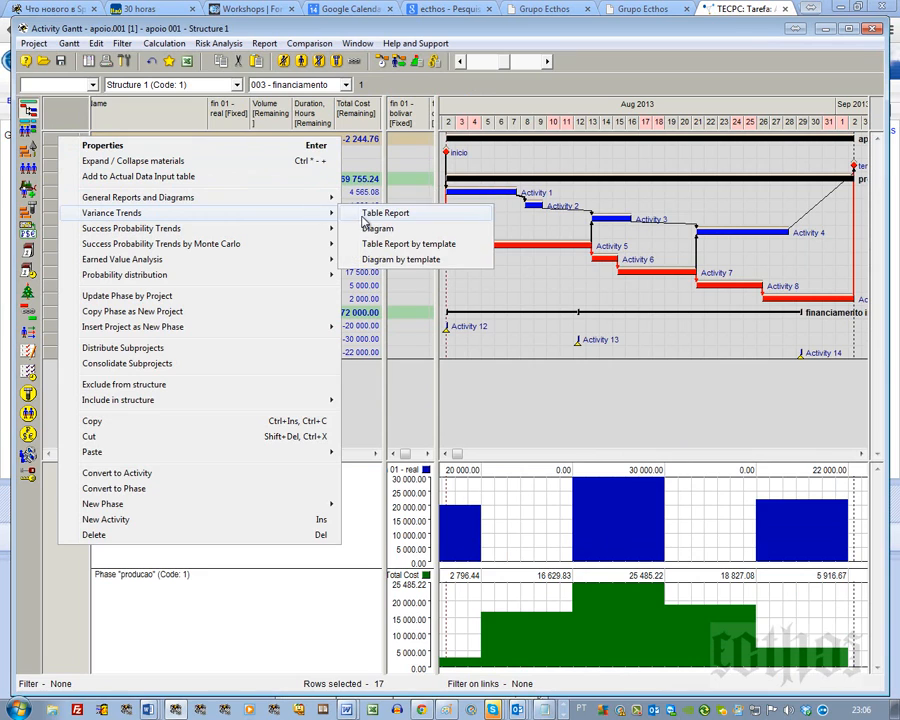
pyautogui.click(375, 214)
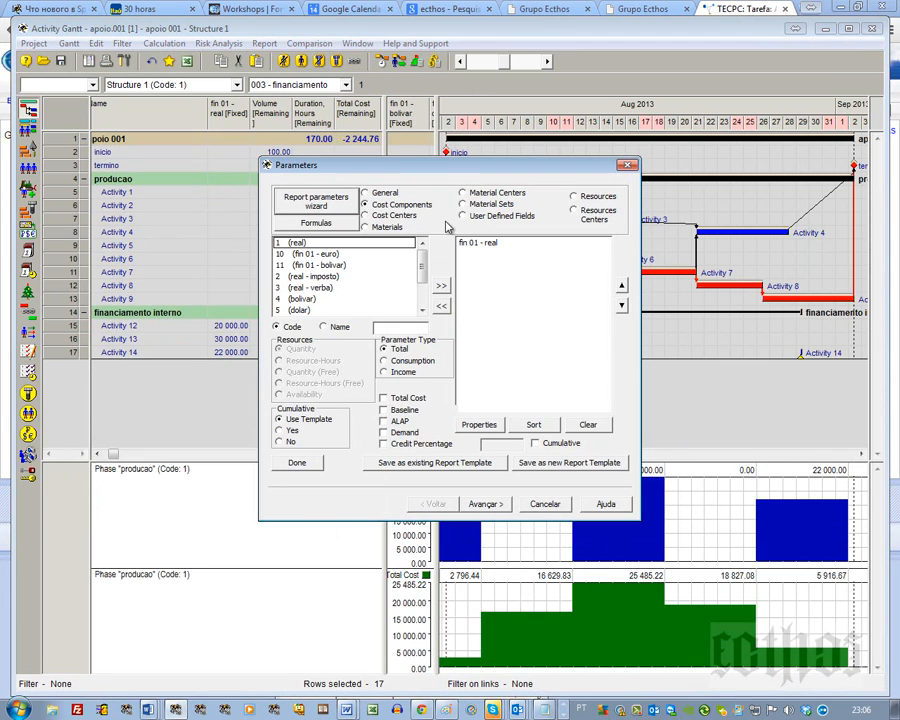
pyautogui.click(467, 244)
pyautogui.click(444, 307)
pyautogui.click(392, 215)
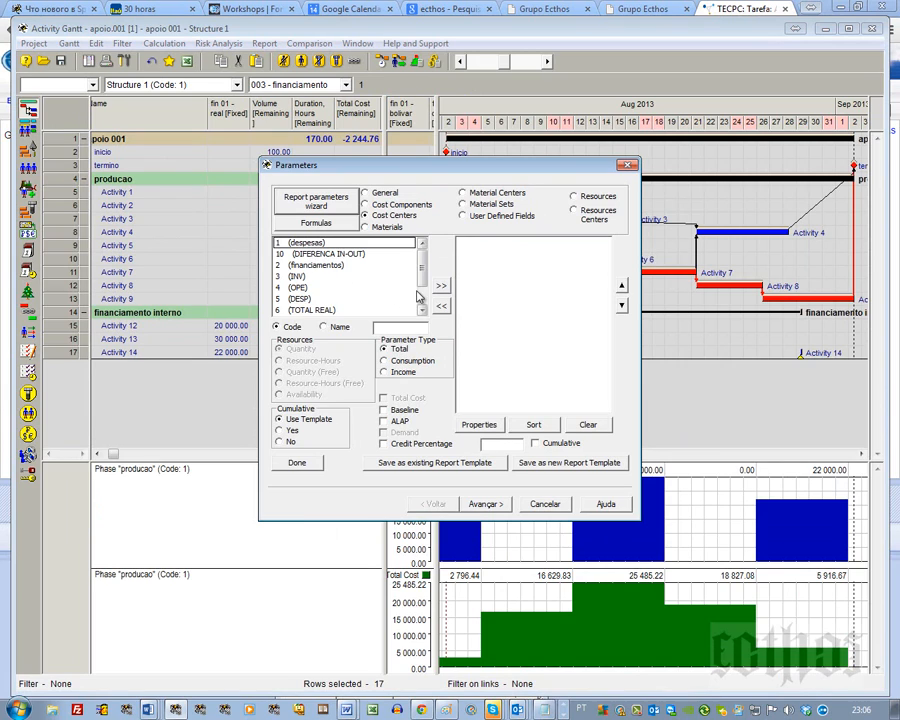
pyautogui.scroll(-1, 420, 296)
pyautogui.scroll(1, 422, 246)
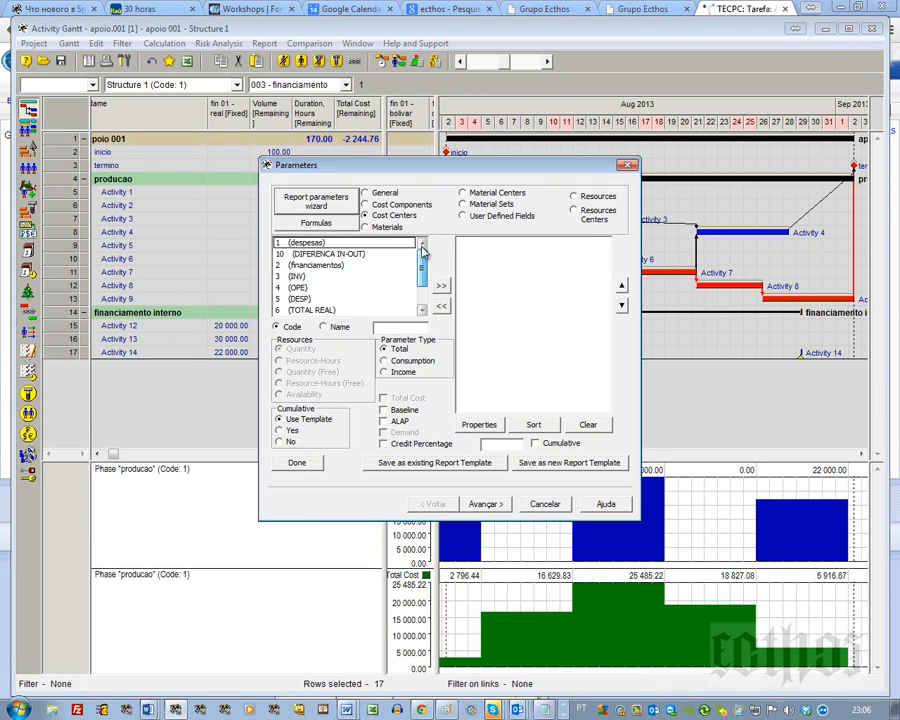
pyautogui.click(345, 254)
pyautogui.click(441, 286)
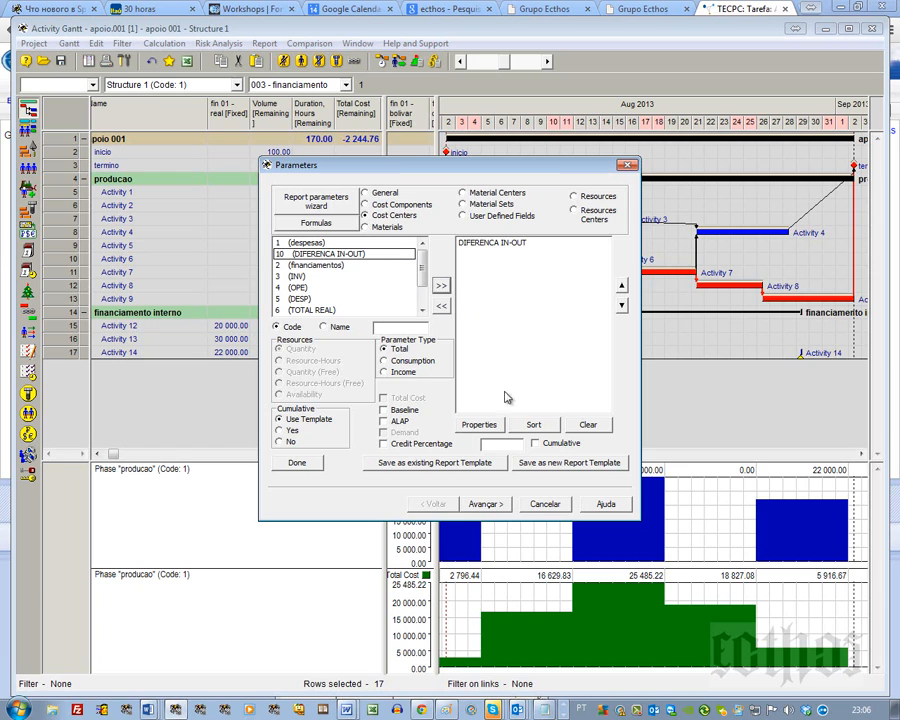
pyautogui.click(484, 504)
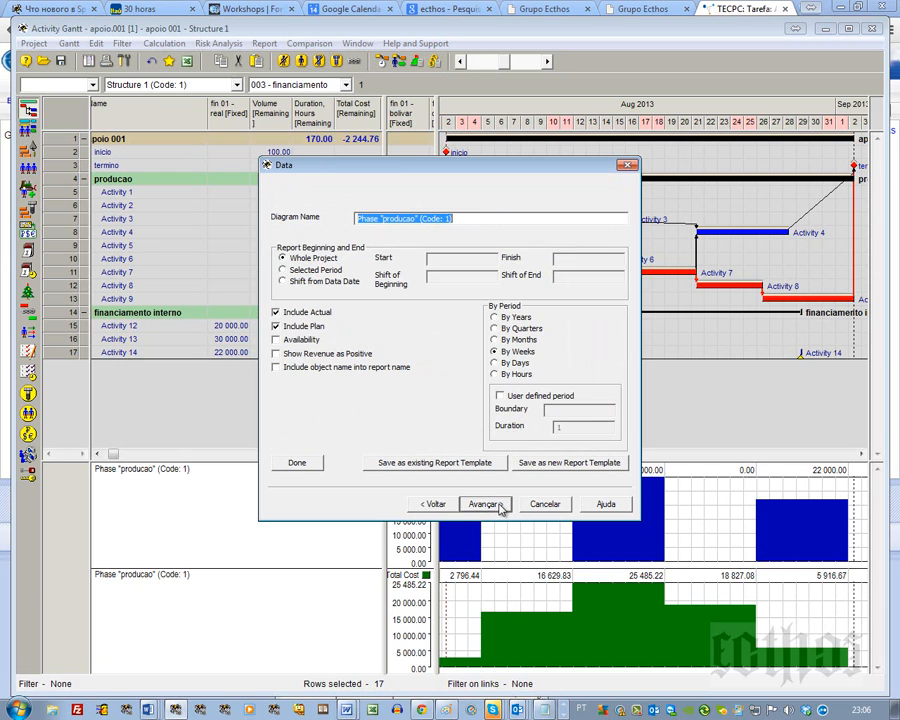
pyautogui.click(499, 505)
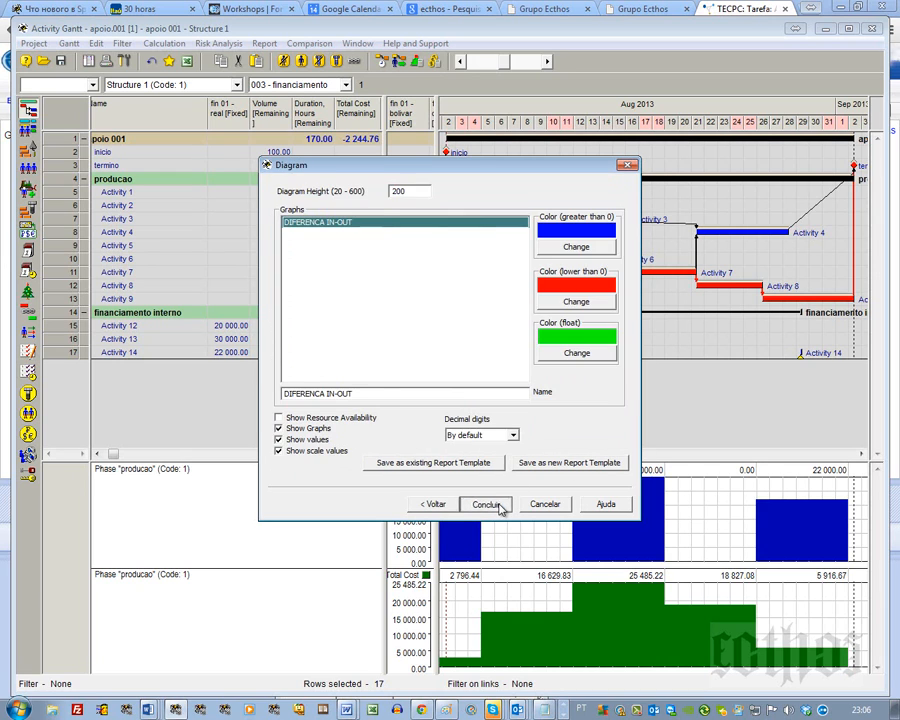
pyautogui.click(500, 504)
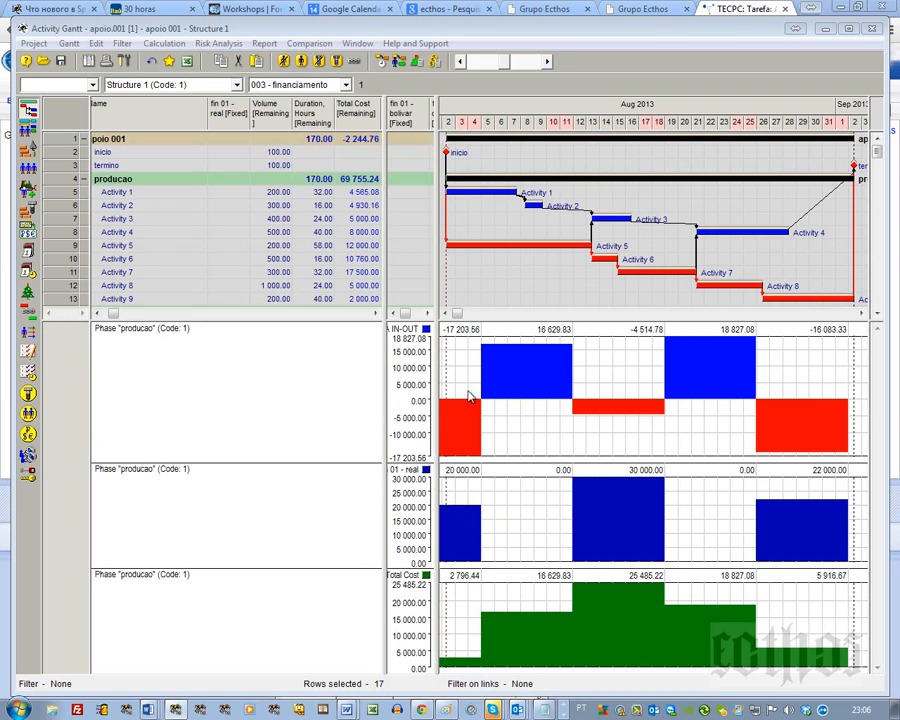
# Set the DIFERENCA IN-OUT diagram to show revenue as positive.
pyautogui.rightClick(513, 428)
pyautogui.click(528, 442)
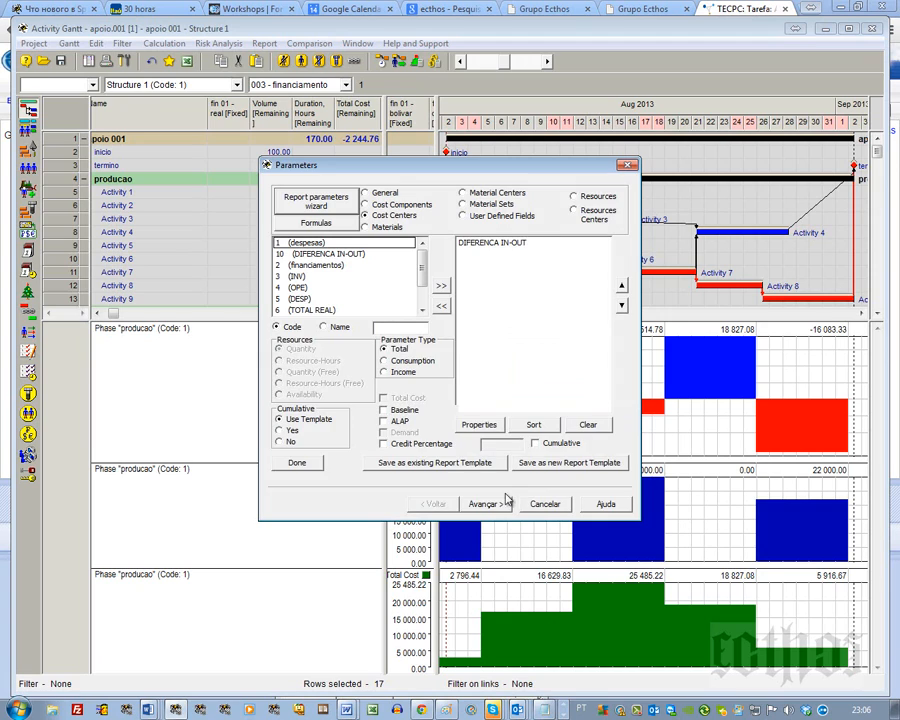
pyautogui.click(496, 502)
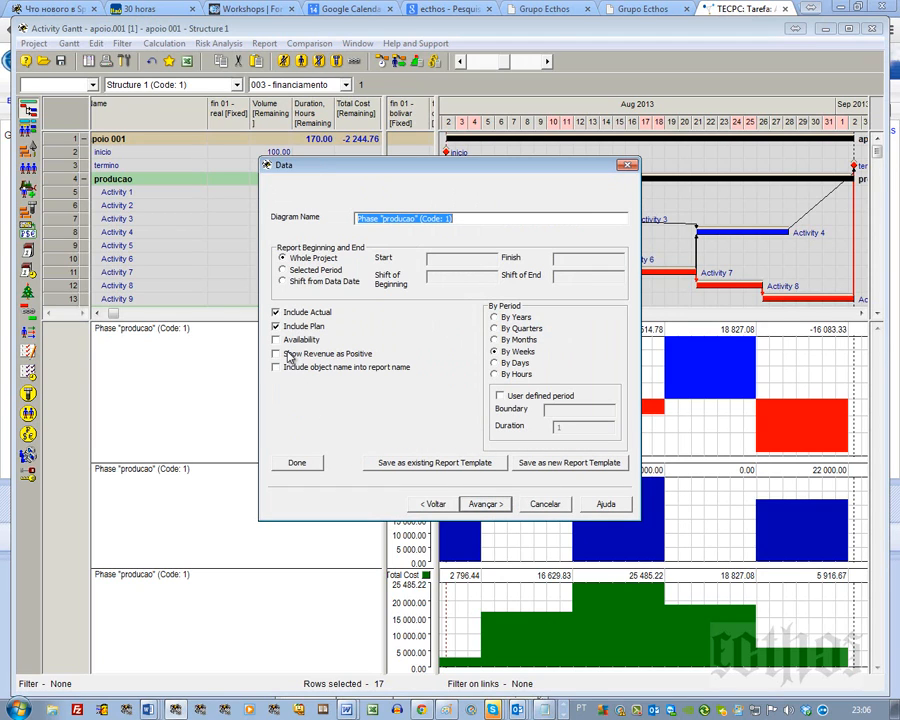
pyautogui.click(288, 357)
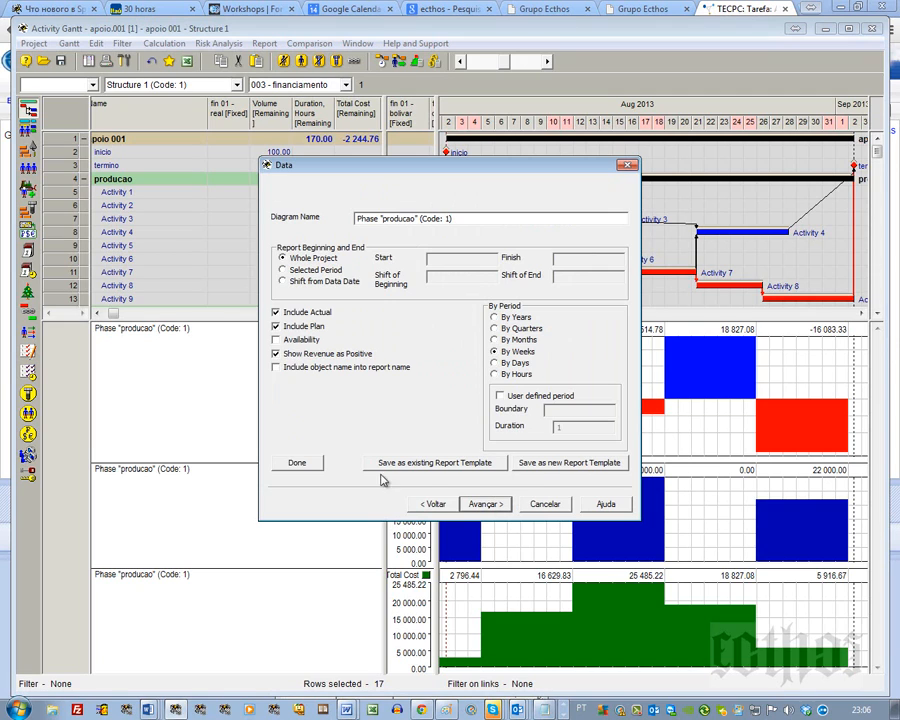
pyautogui.click(298, 462)
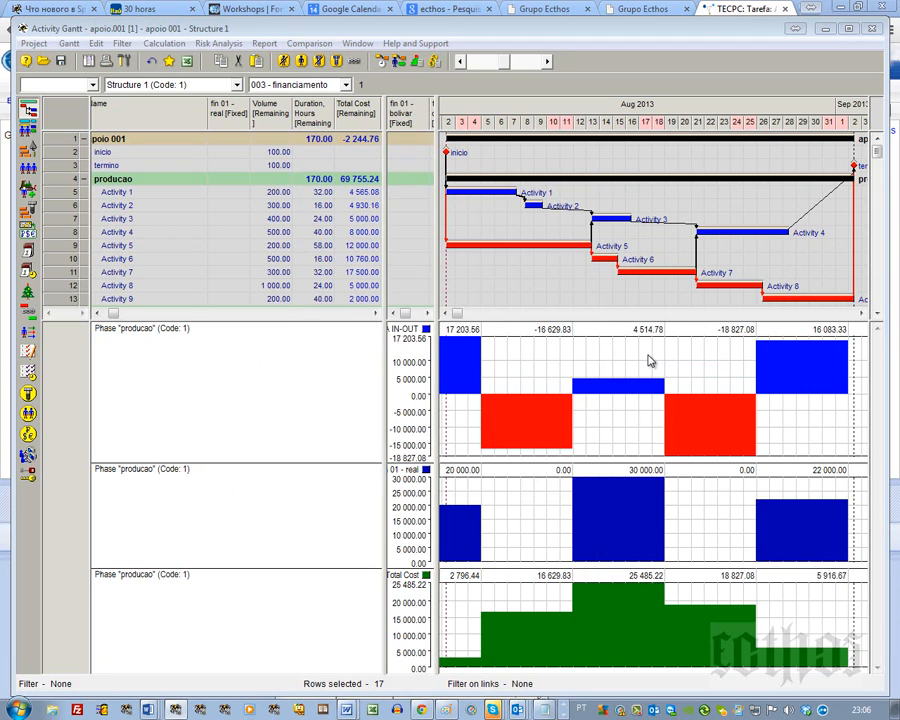
# Make the DIFERENCA IN-OUT diagram cumulative.
pyautogui.rightClick(615, 347)
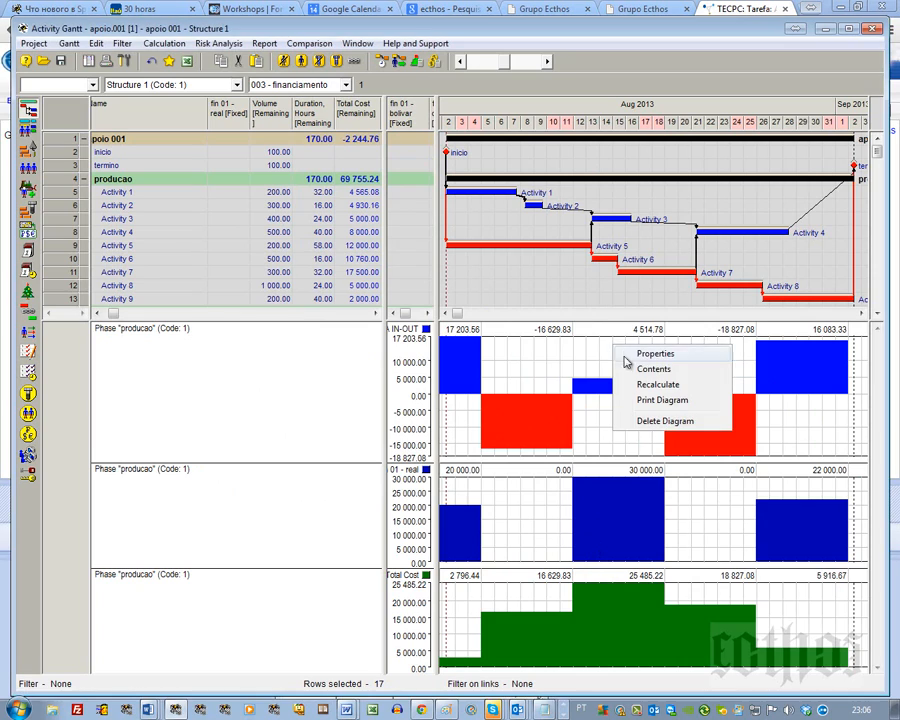
pyautogui.click(633, 375)
pyautogui.click(558, 442)
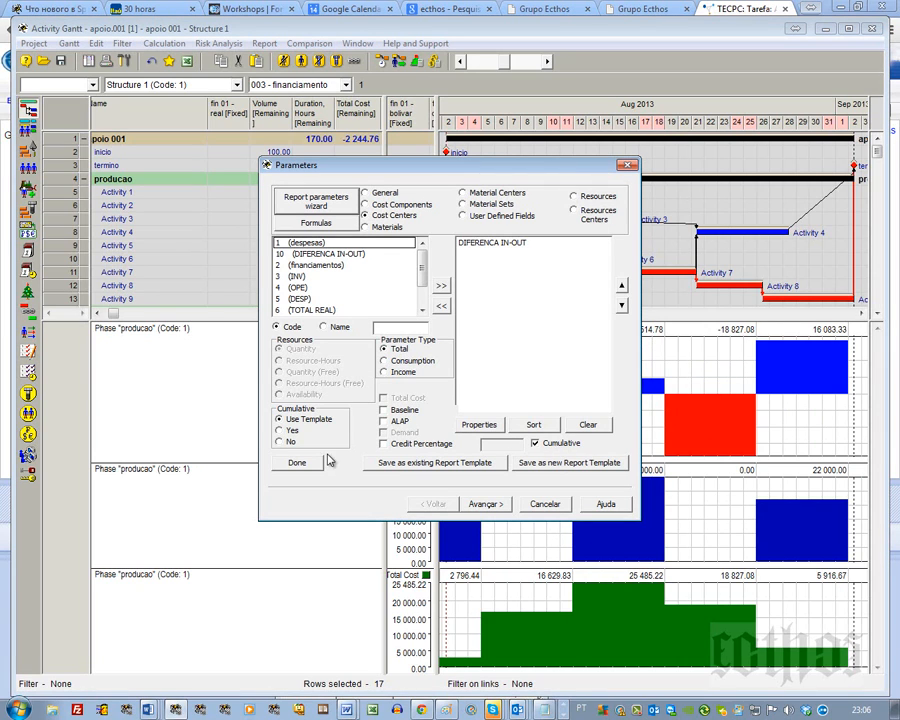
pyautogui.click(495, 508)
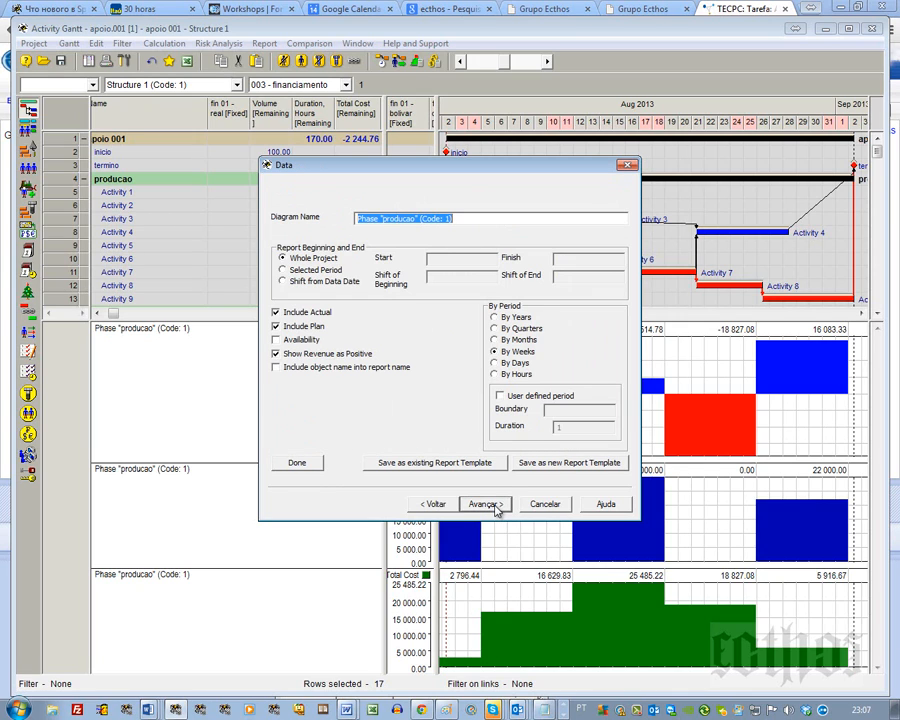
pyautogui.click(296, 461)
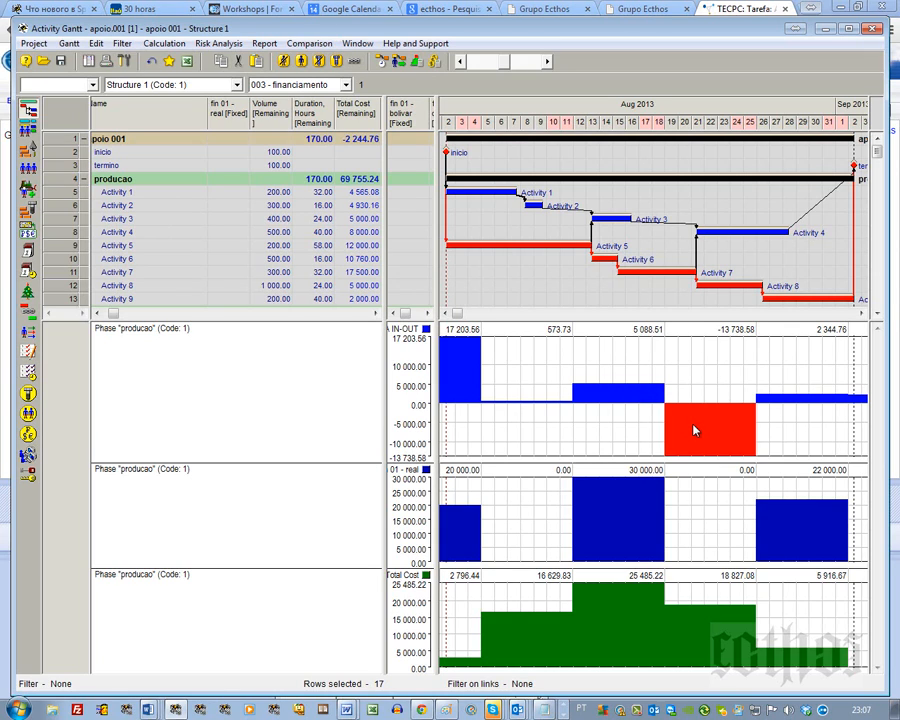
# Try breaking the cumulative DIFERENCA IN-OUT diagram down by days.
pyautogui.rightClick(707, 390)
pyautogui.click(722, 408)
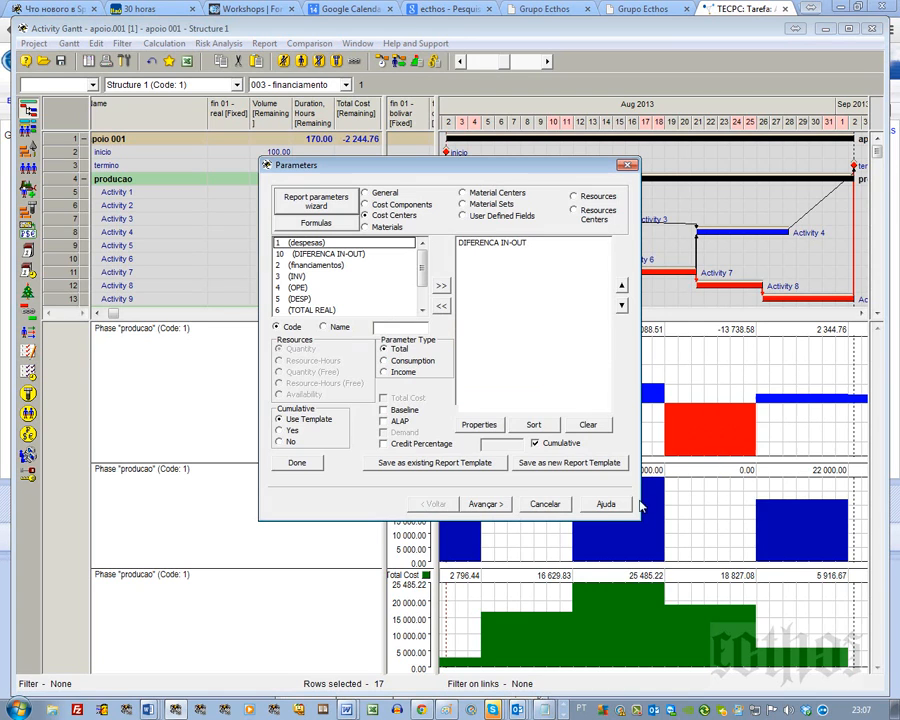
pyautogui.click(488, 503)
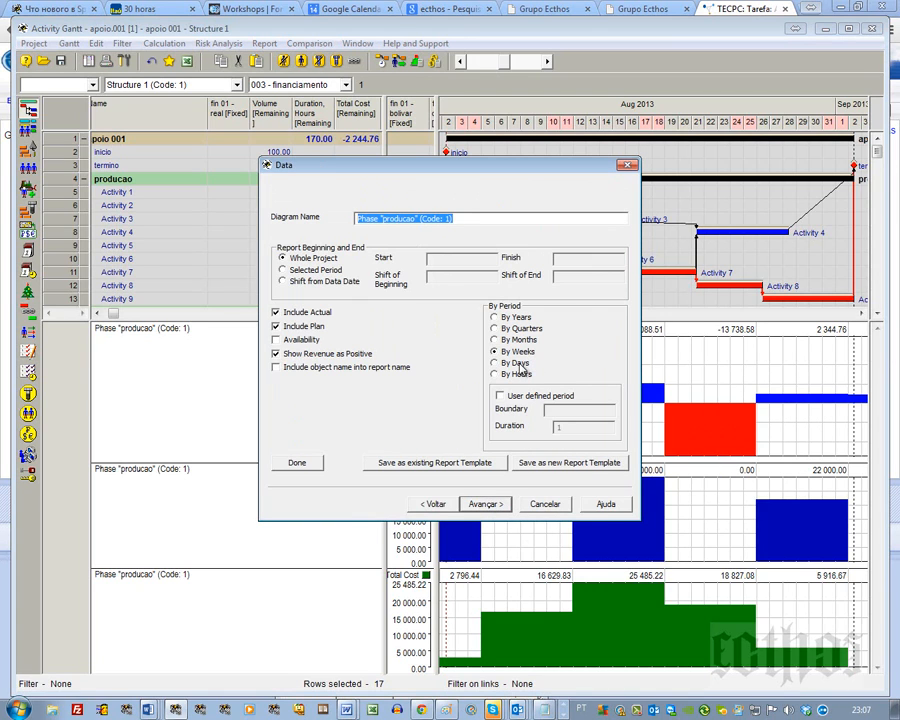
pyautogui.click(519, 364)
pyautogui.click(486, 503)
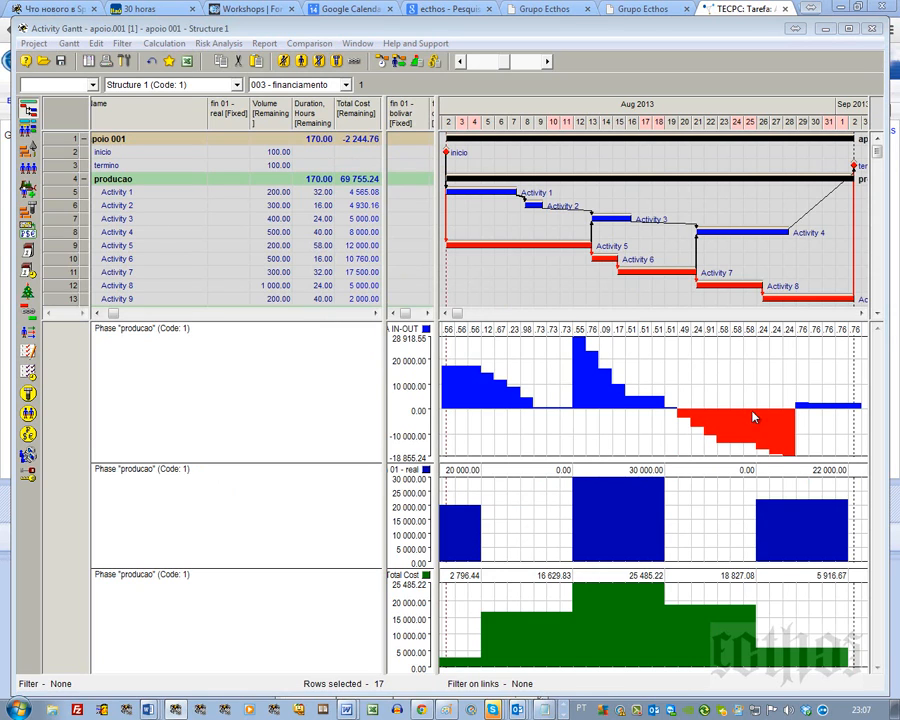
# Set the cumulative DIFERENCA IN-OUT diagram's period to hours.
pyautogui.rightClick(717, 362)
pyautogui.click(745, 380)
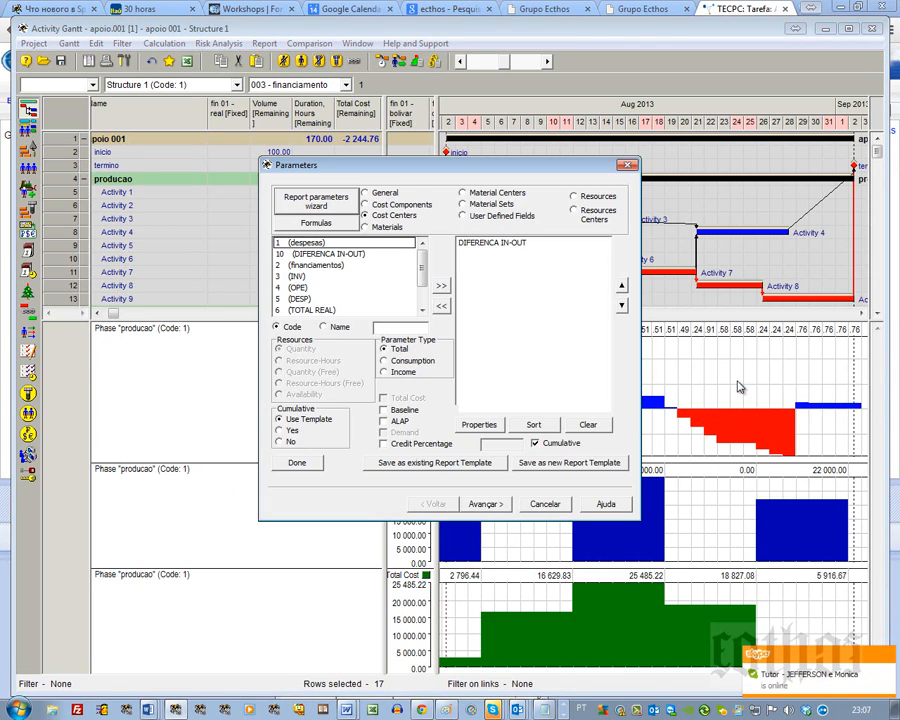
pyautogui.click(486, 503)
pyautogui.click(516, 373)
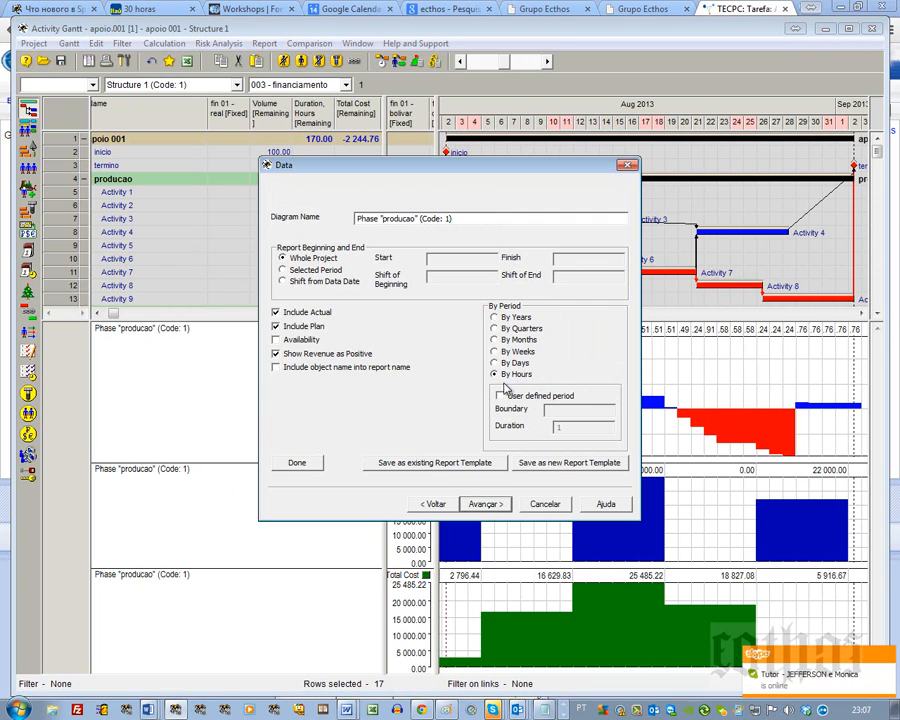
pyautogui.click(297, 462)
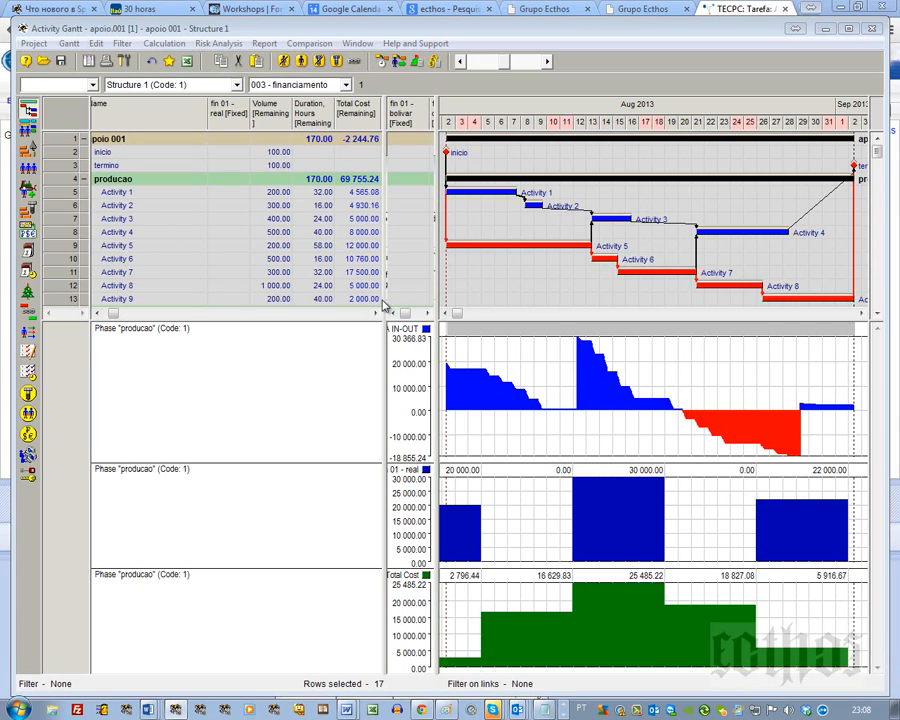
# Enlarge the activity table area and compare the remaining total cost of the producao and financiamento interno phases.
pyautogui.click(357, 180)
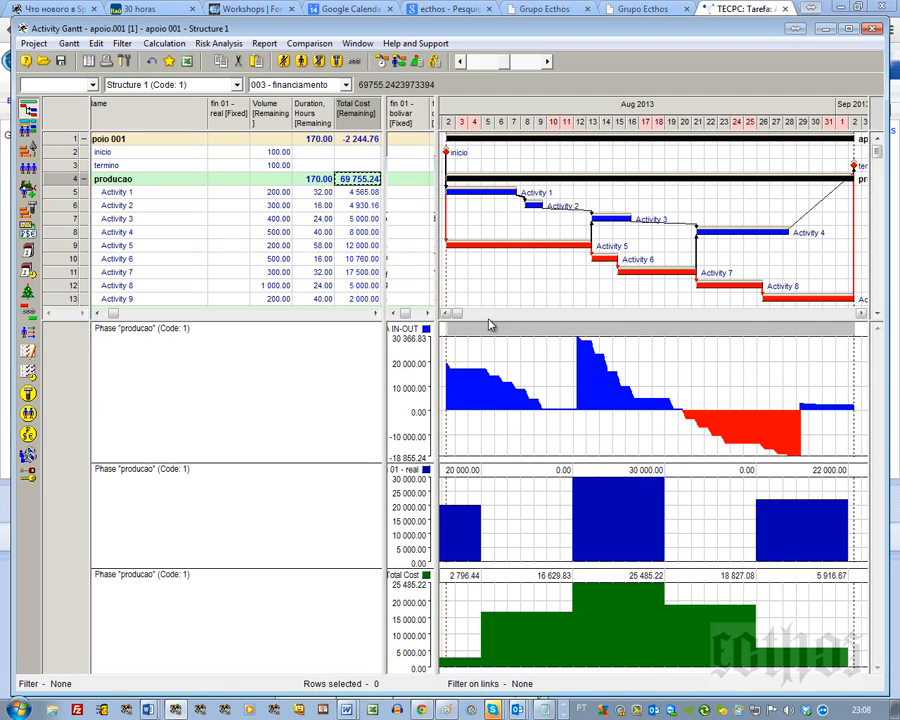
pyautogui.moveTo(490, 324); pyautogui.dragTo(490, 398)
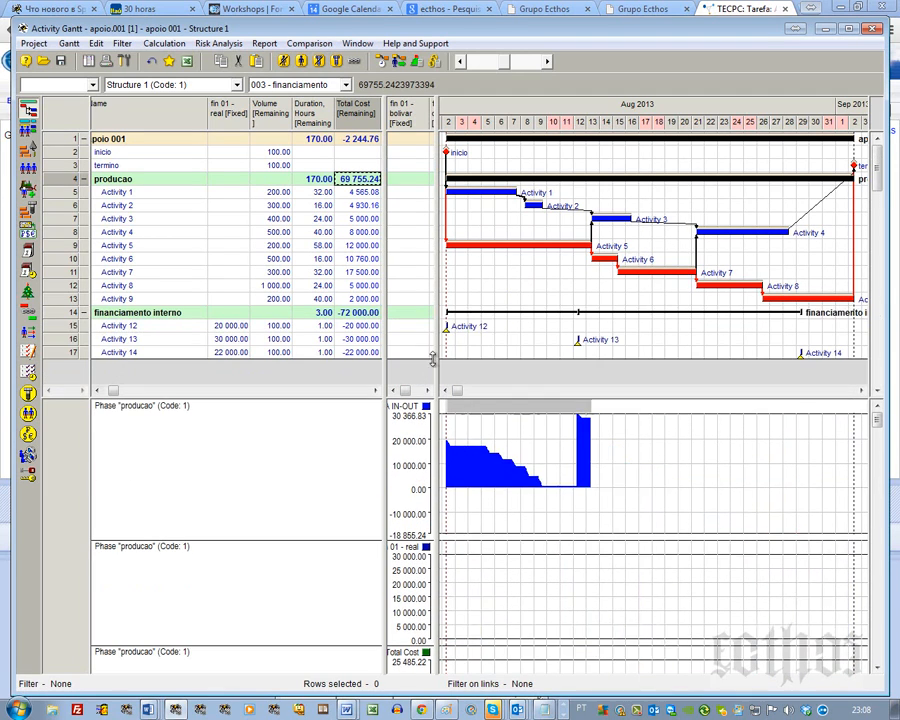
pyautogui.click(360, 325)
pyautogui.click(360, 313)
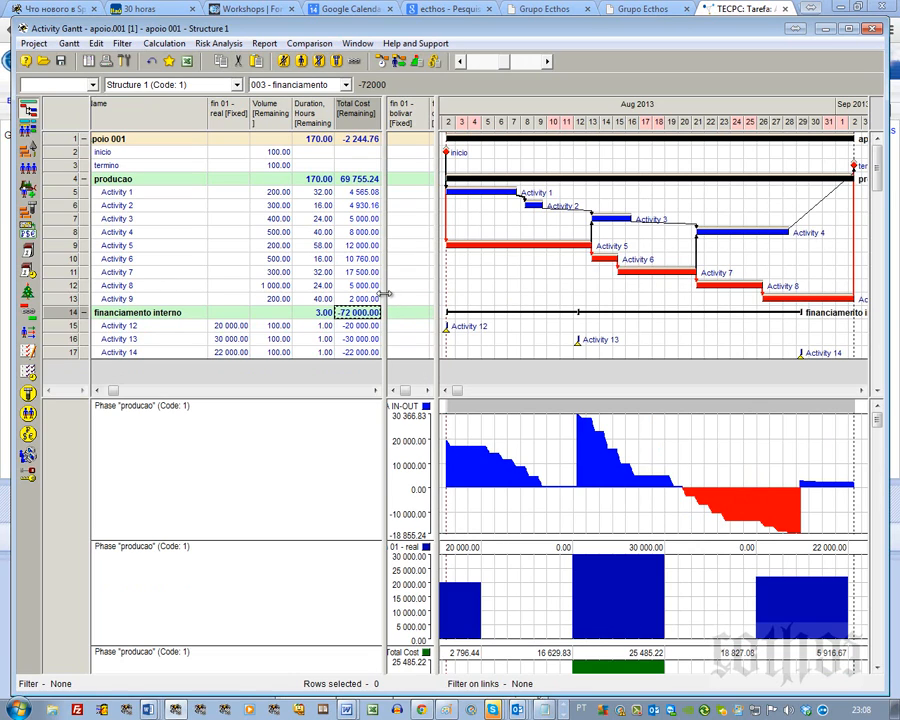
# Widen the Gantt chart area and set the height of the DIFERENCA IN-OUT, fin 01 - real and Total Cost diagrams to 120.
pyautogui.moveTo(386, 296); pyautogui.dragTo(214, 339)
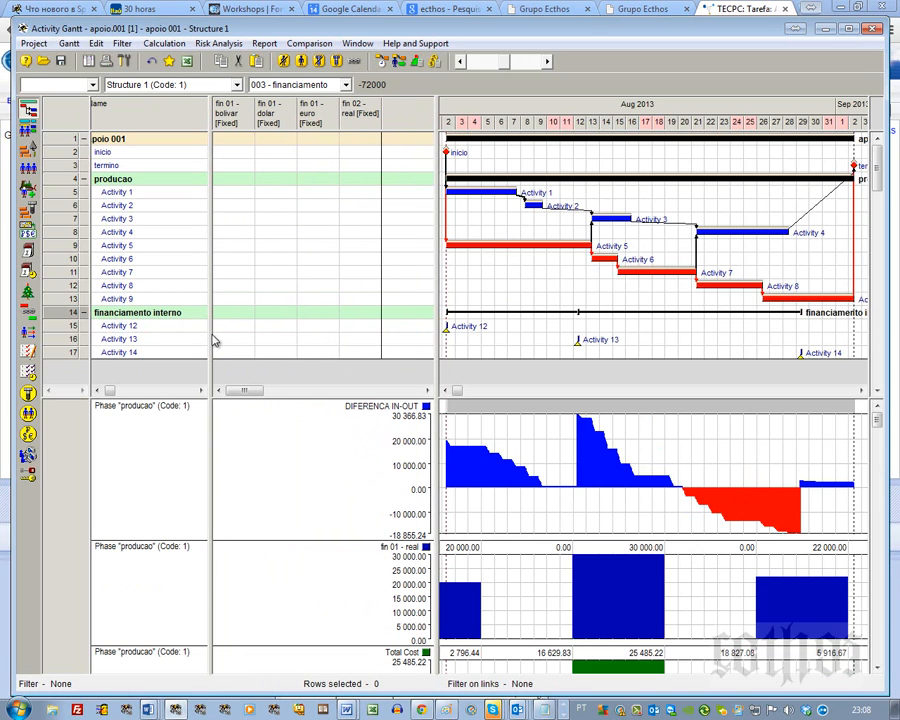
pyautogui.moveTo(437, 248); pyautogui.dragTo(314, 300)
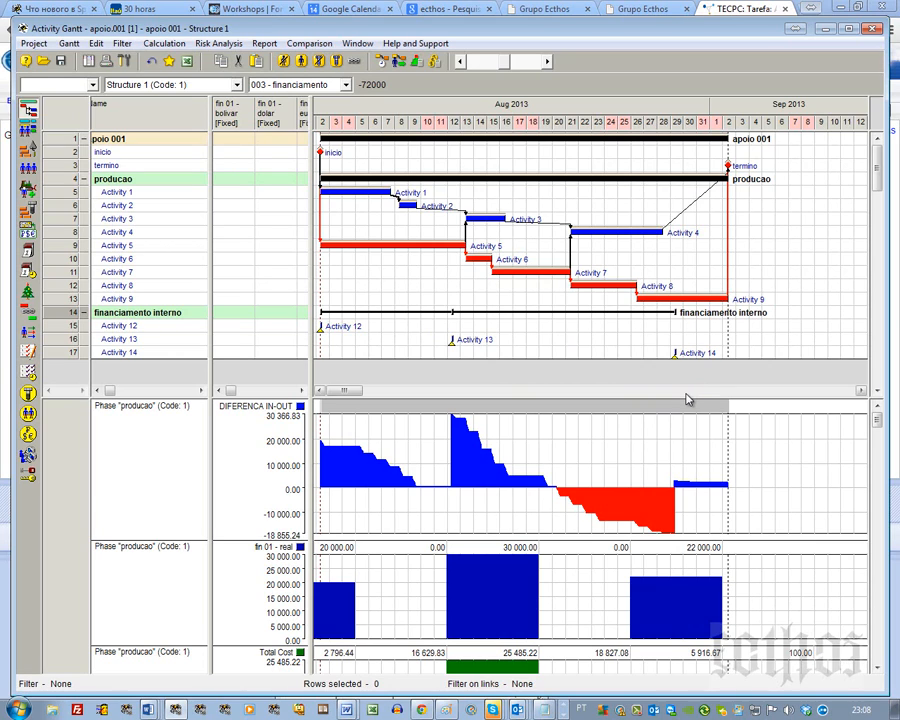
pyautogui.rightClick(672, 442)
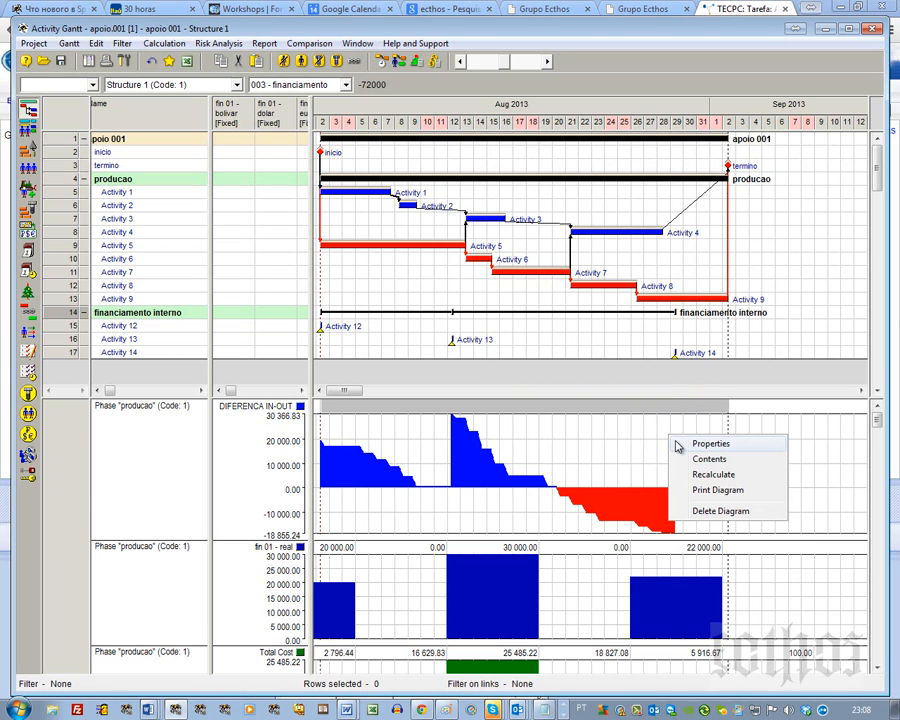
pyautogui.click(676, 443)
pyautogui.write('80')
pyautogui.press('Return')
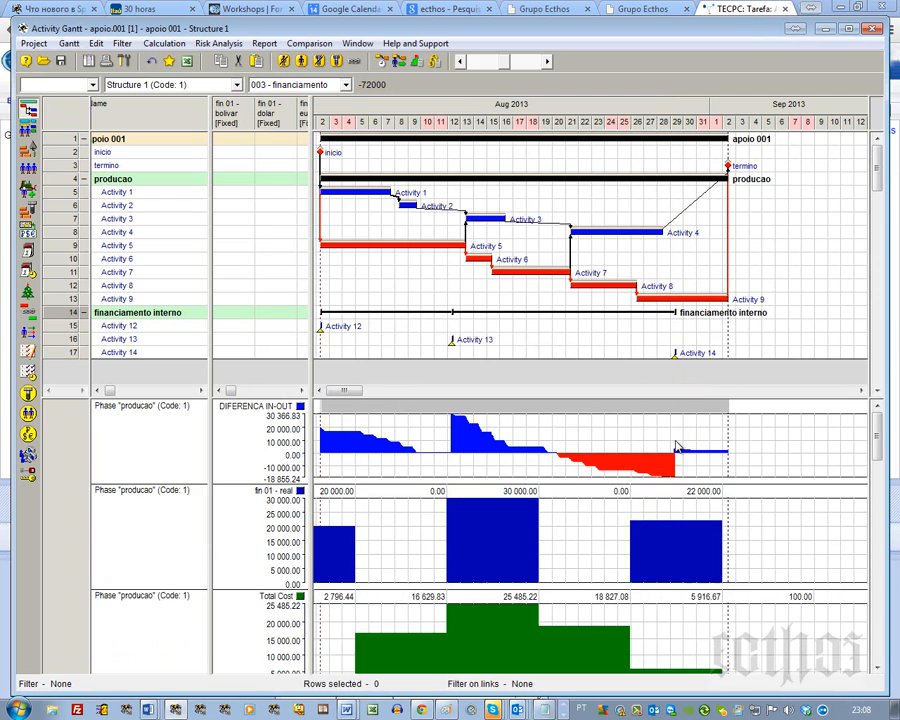
pyautogui.rightClick(632, 518)
pyautogui.click(689, 532)
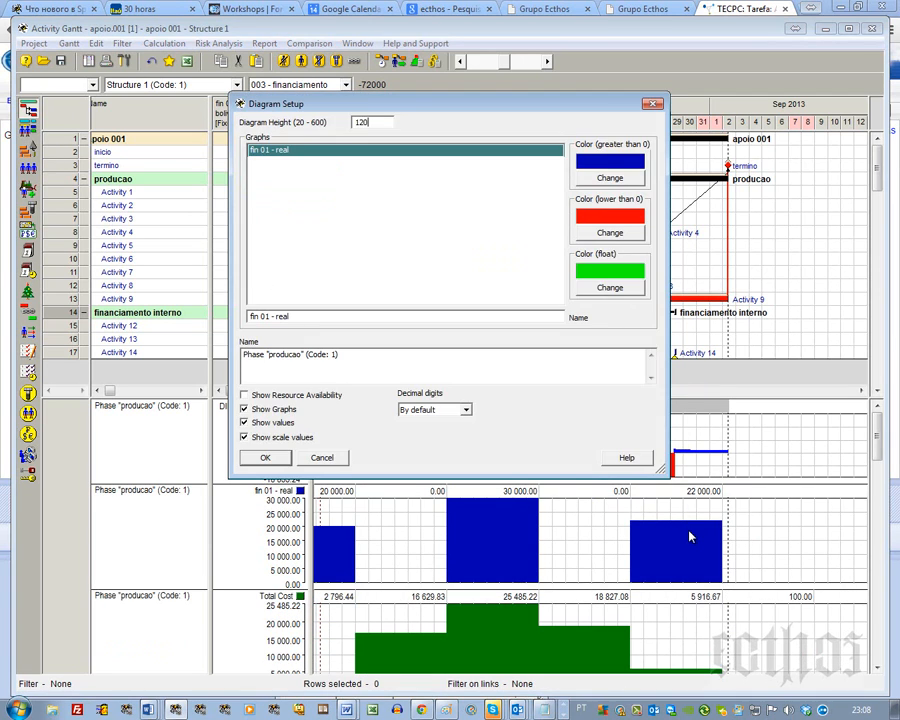
pyautogui.write('120')
pyautogui.press('Return')
pyautogui.rightClick(702, 612)
pyautogui.click(716, 561)
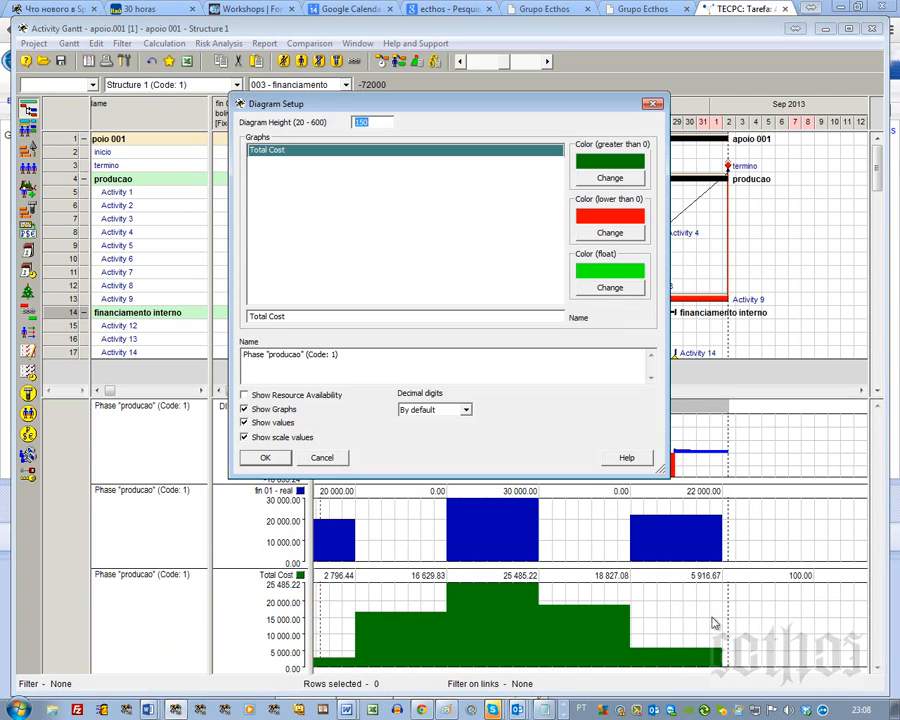
pyautogui.press('Return')
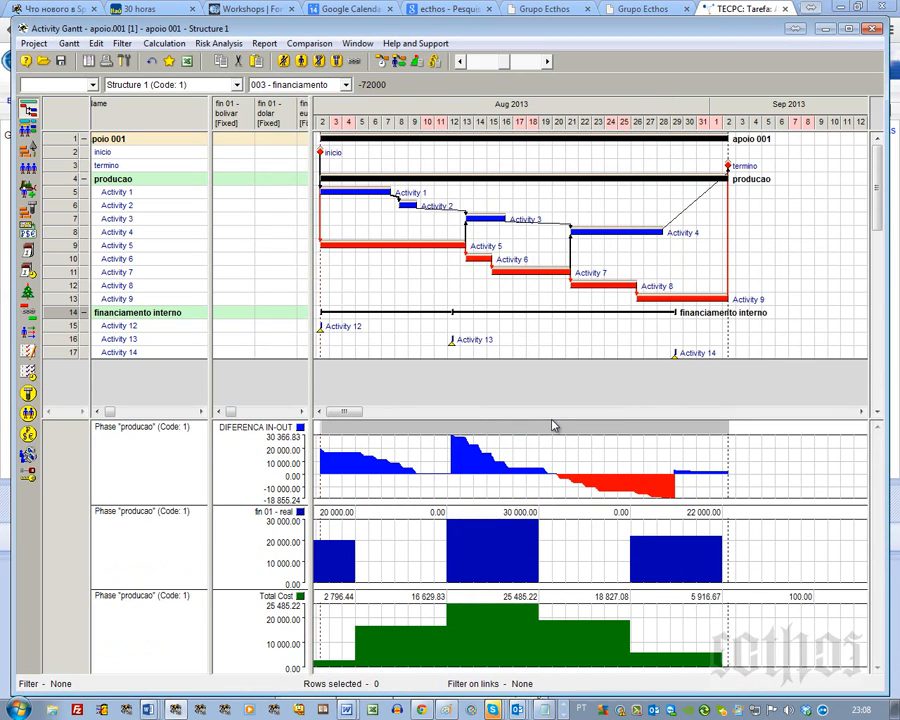
pyautogui.moveTo(552, 419); pyautogui.dragTo(553, 386)
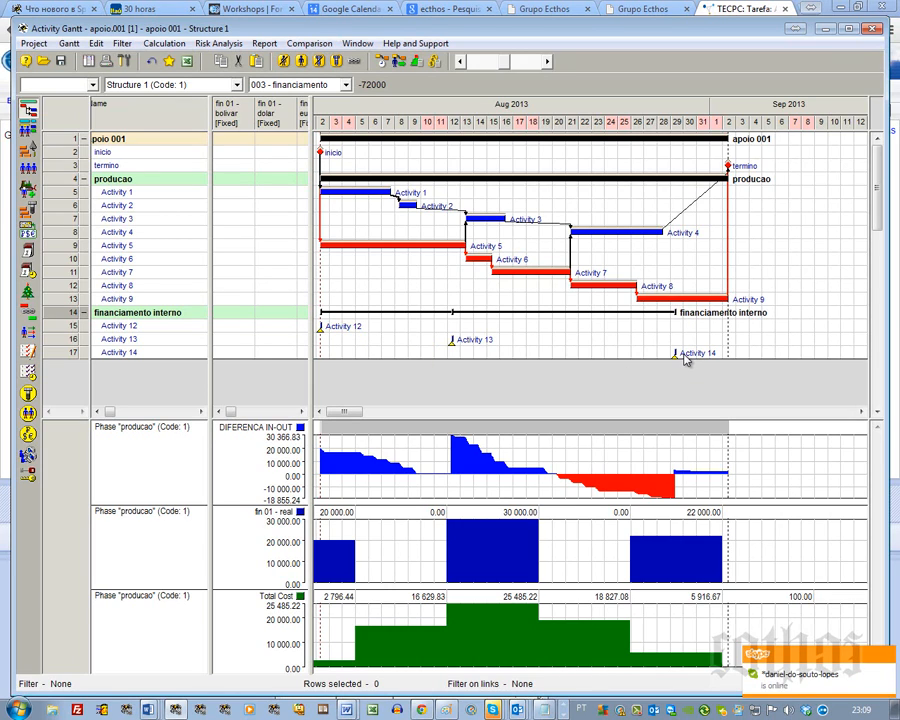
# Examine the dates of Activity 13 in the financiamento interno phase.
pyautogui.click(130, 315)
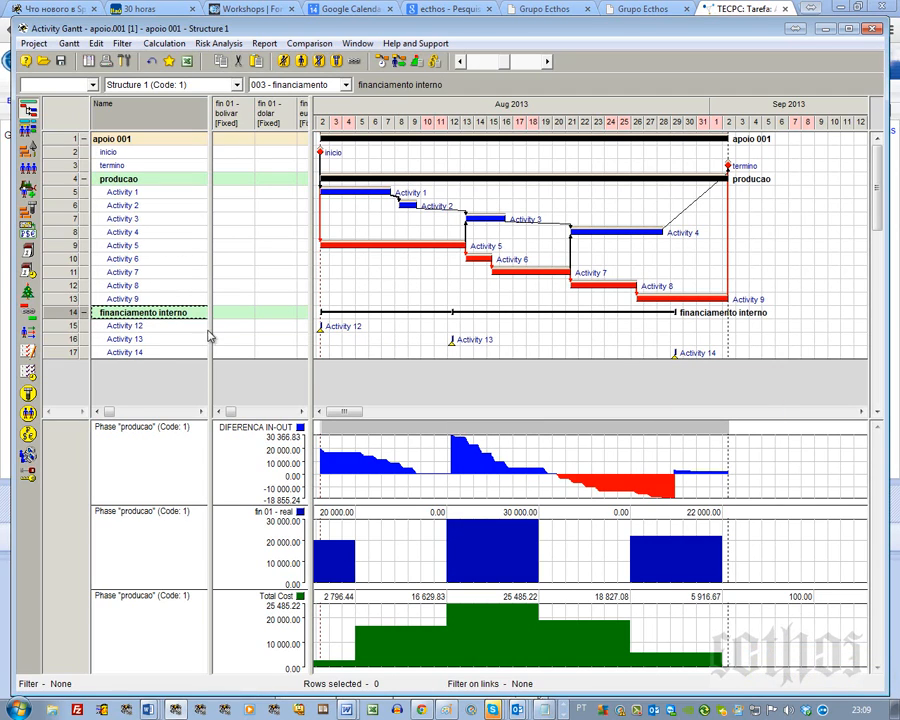
pyautogui.moveTo(453, 338)
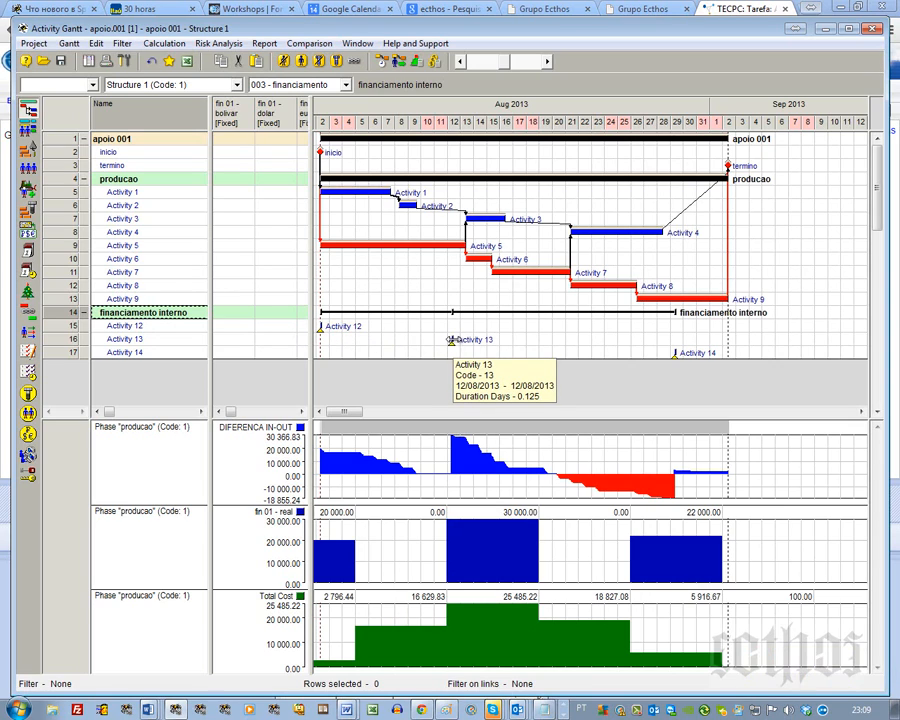
# Delete the Total Cost and fin 01 - real diagrams, leaving only the DIFERENCA IN-OUT diagram.
pyautogui.moveTo(454, 344); pyautogui.dragTo(426, 350)
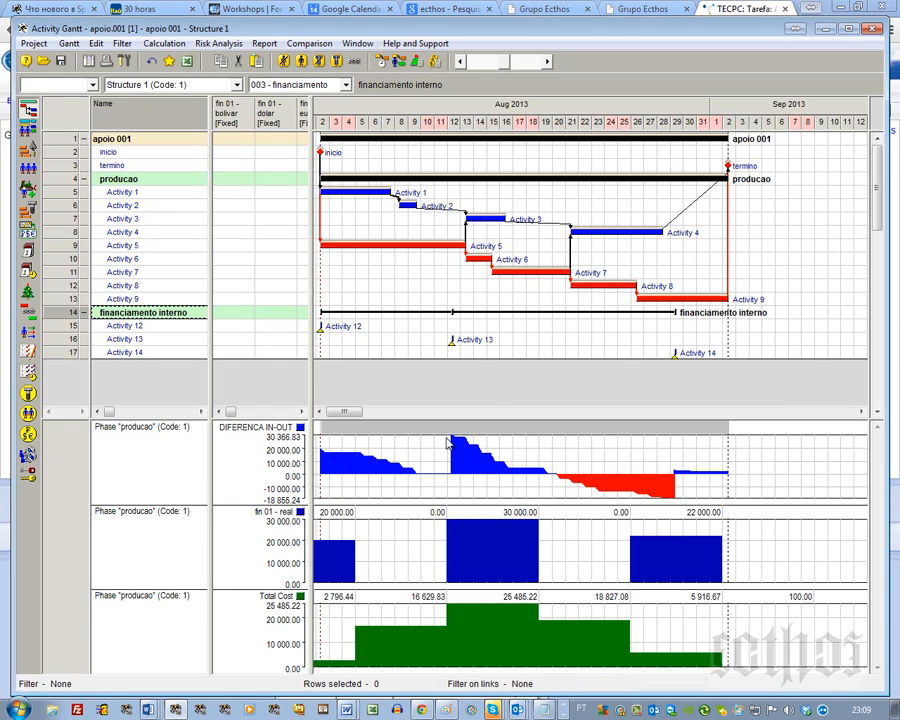
pyautogui.rightClick(478, 615)
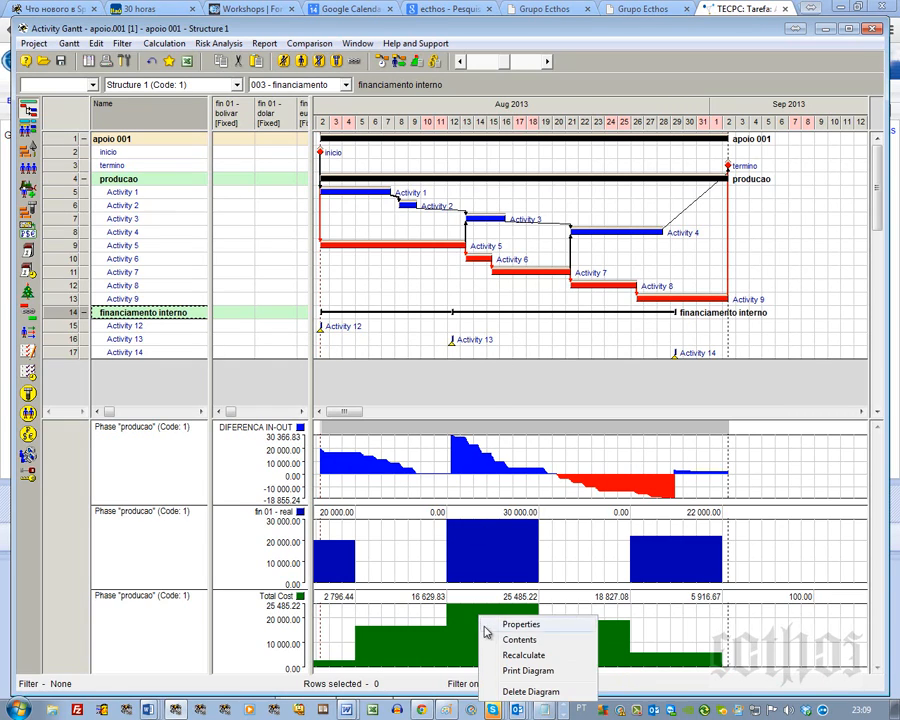
pyautogui.click(510, 692)
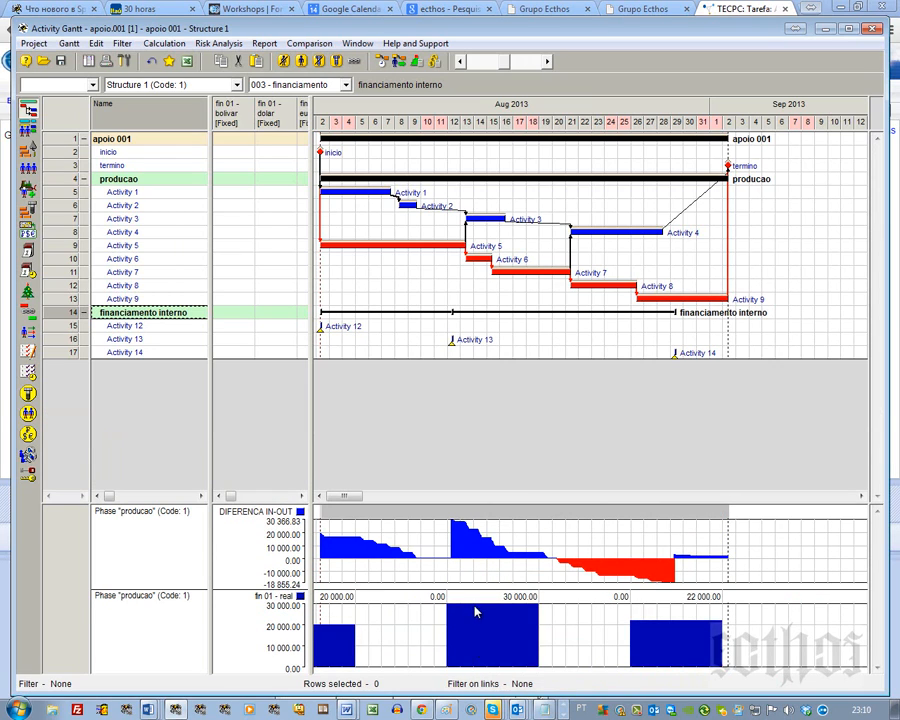
pyautogui.rightClick(447, 605)
pyautogui.click(455, 684)
# Set the DIFERENCA IN-OUT diagram's height to 250 and turn off the display of its values.
pyautogui.rightClick(518, 624)
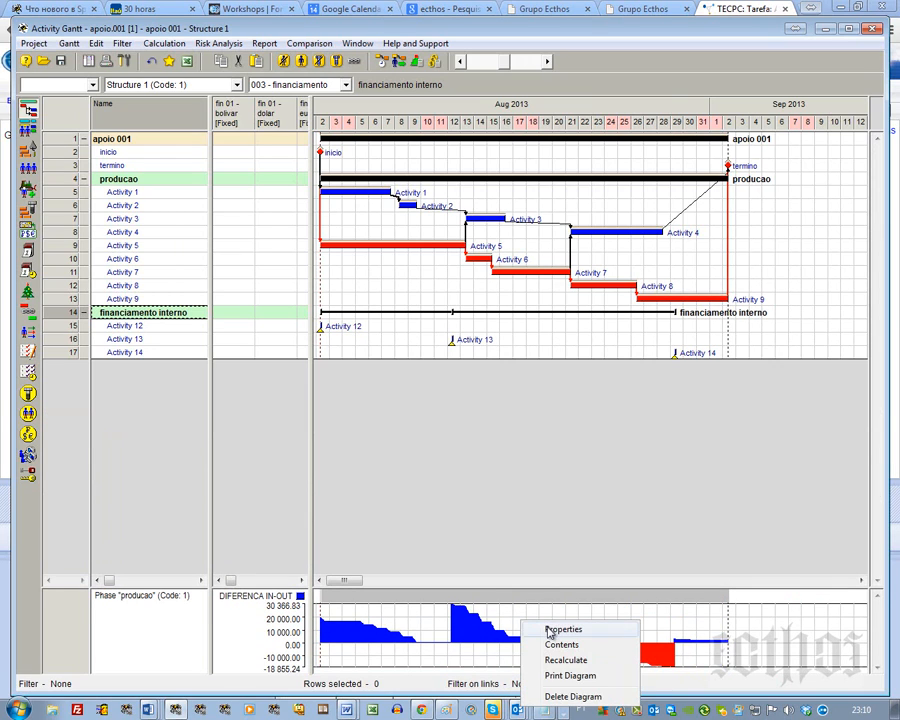
pyautogui.click(551, 631)
pyautogui.write('200')
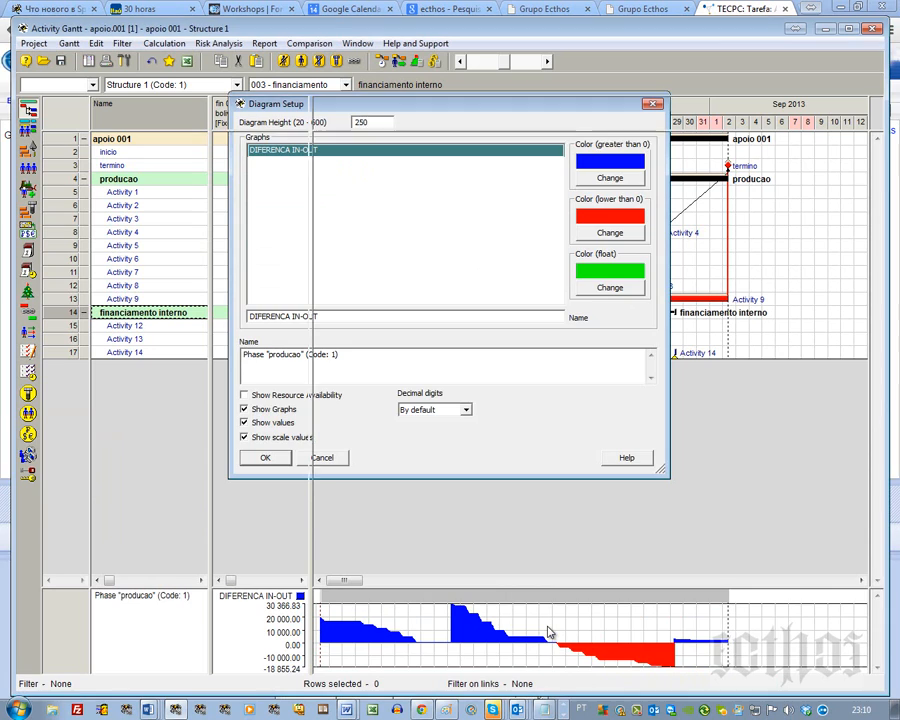
pyautogui.press('Return')
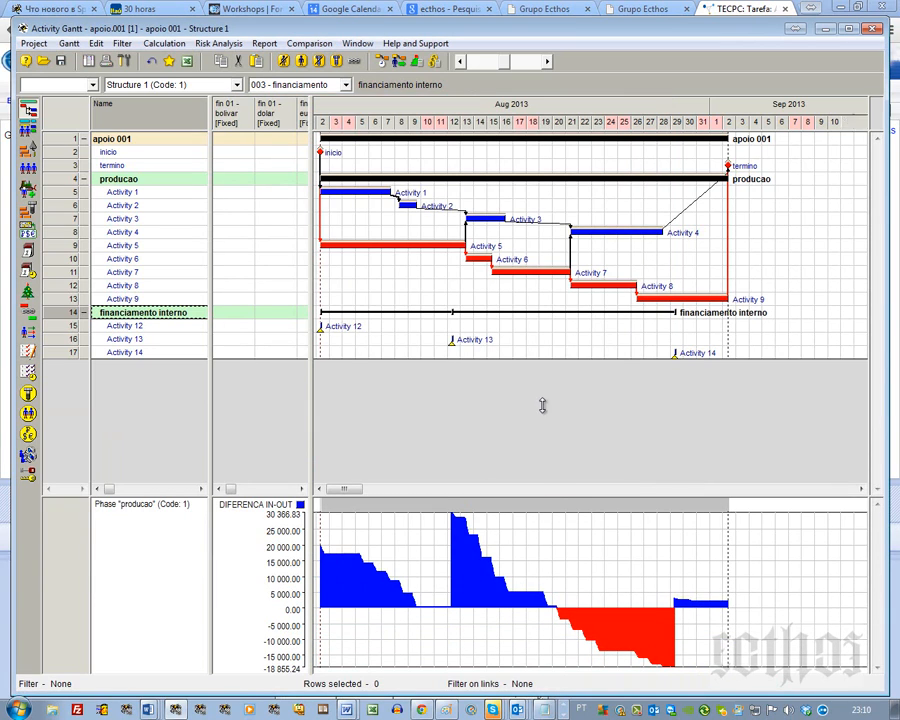
pyautogui.rightClick(551, 530)
pyautogui.click(585, 533)
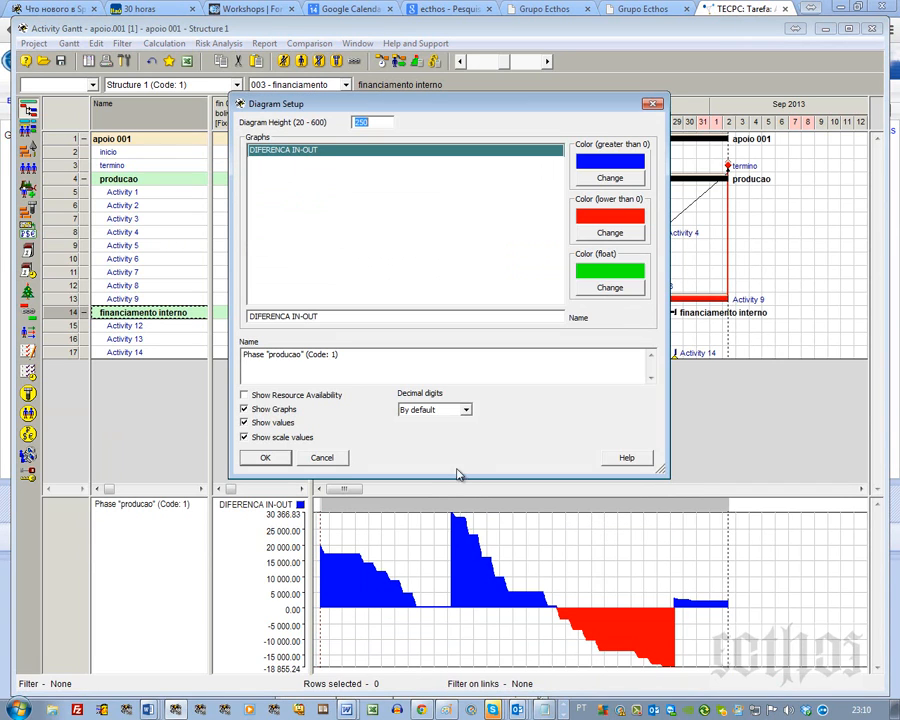
pyautogui.click(250, 424)
pyautogui.click(265, 457)
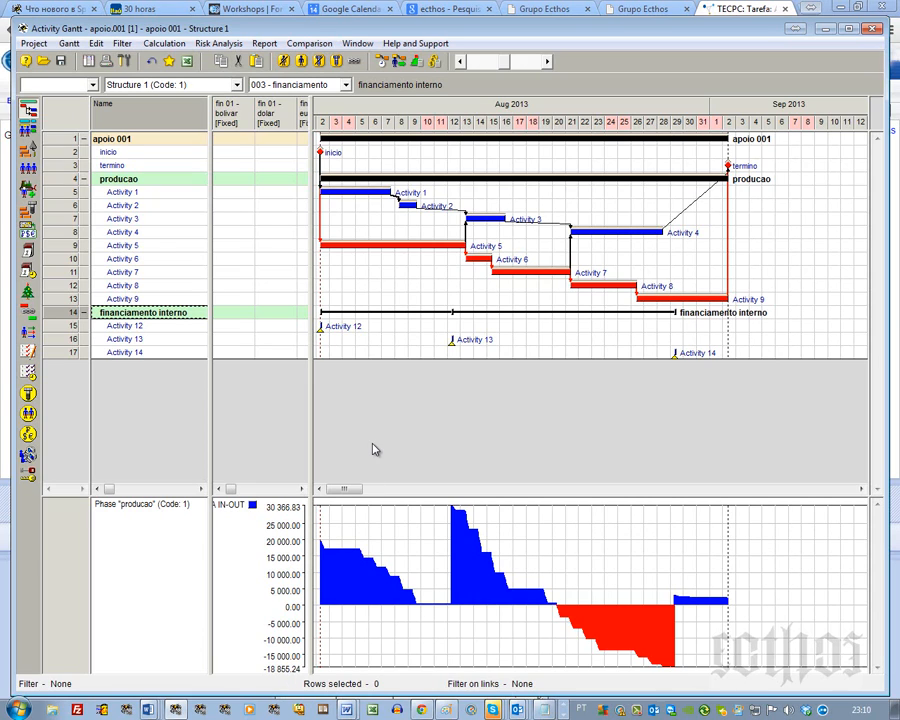
# Show the Start [NET] field as a column before fin 01 - bolivar and bring its dates for Activities 12 to 14 into view.
pyautogui.rightClick(211, 127)
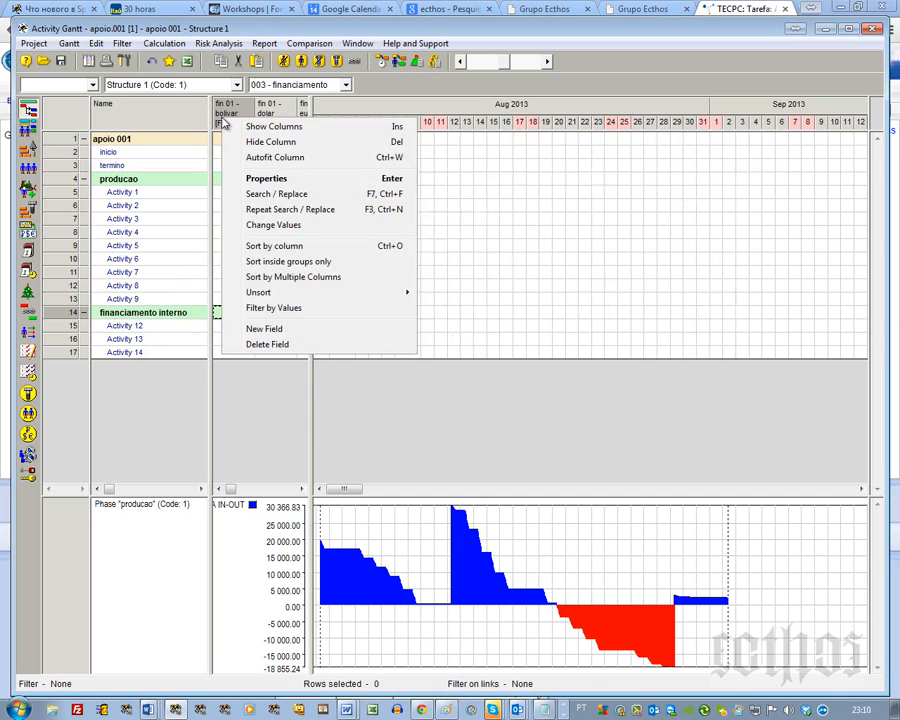
pyautogui.click(285, 127)
pyautogui.write('st')
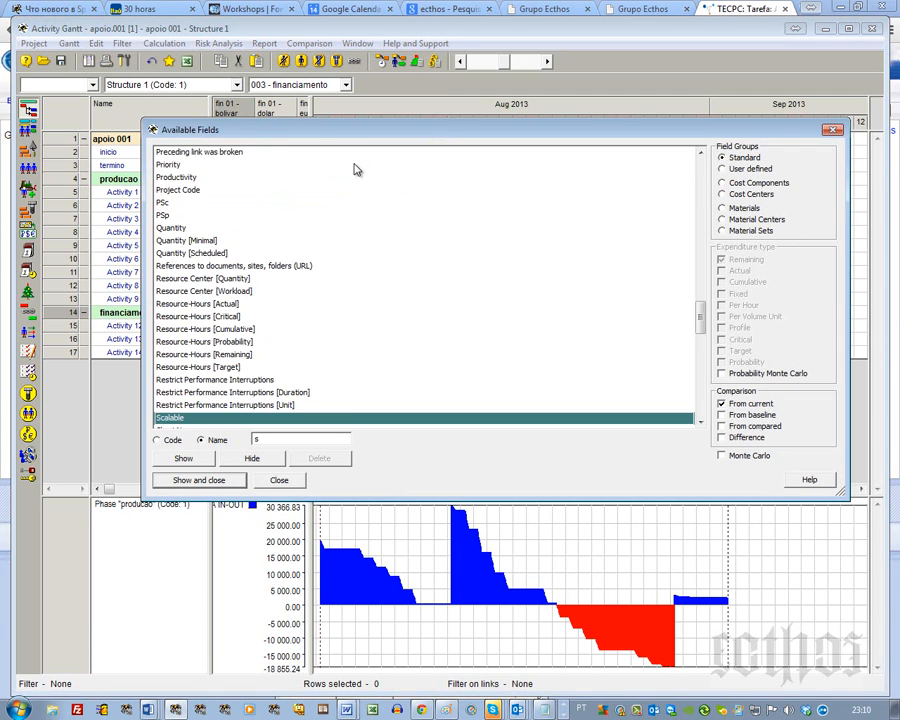
pyautogui.click(700, 424)
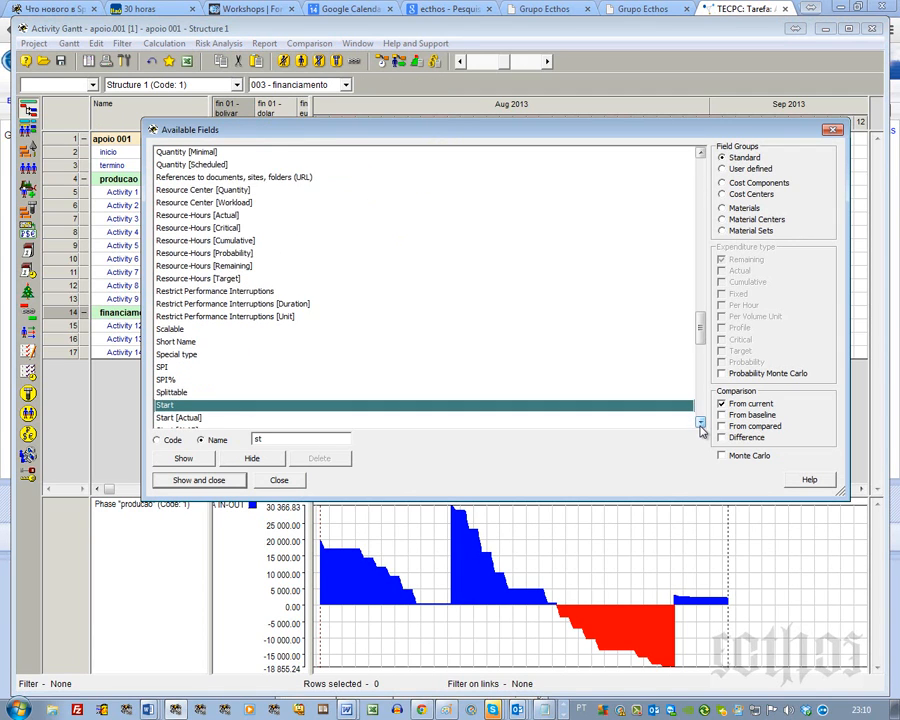
pyautogui.click(700, 424)
pyautogui.click(700, 424)
pyautogui.click(700, 424)
pyautogui.click(700, 424)
pyautogui.click(700, 424)
pyautogui.click(700, 424)
pyautogui.click(700, 424)
pyautogui.click(700, 424)
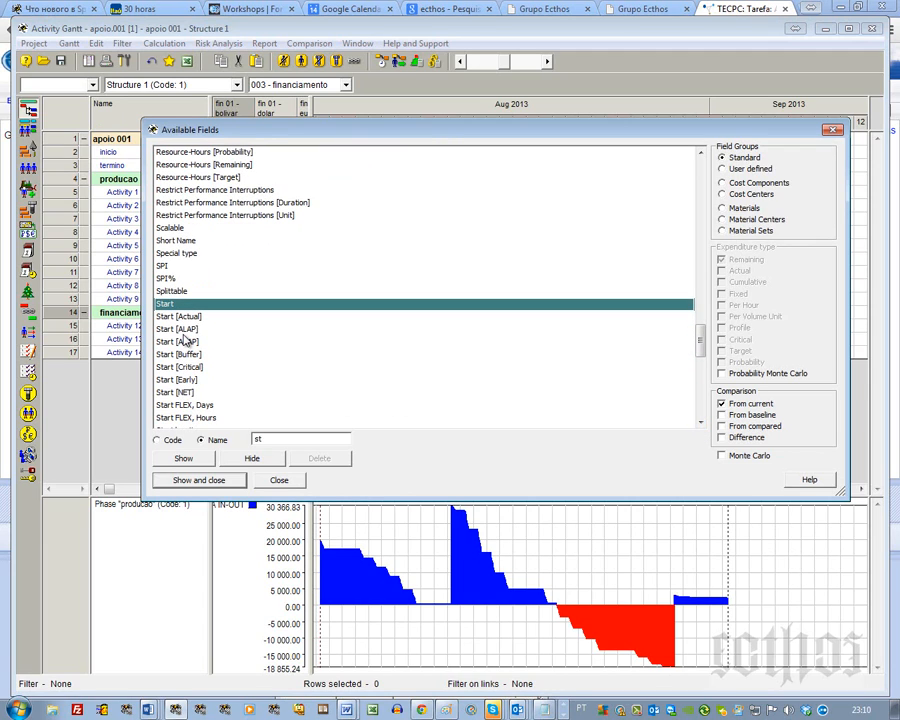
pyautogui.click(180, 393)
pyautogui.click(198, 480)
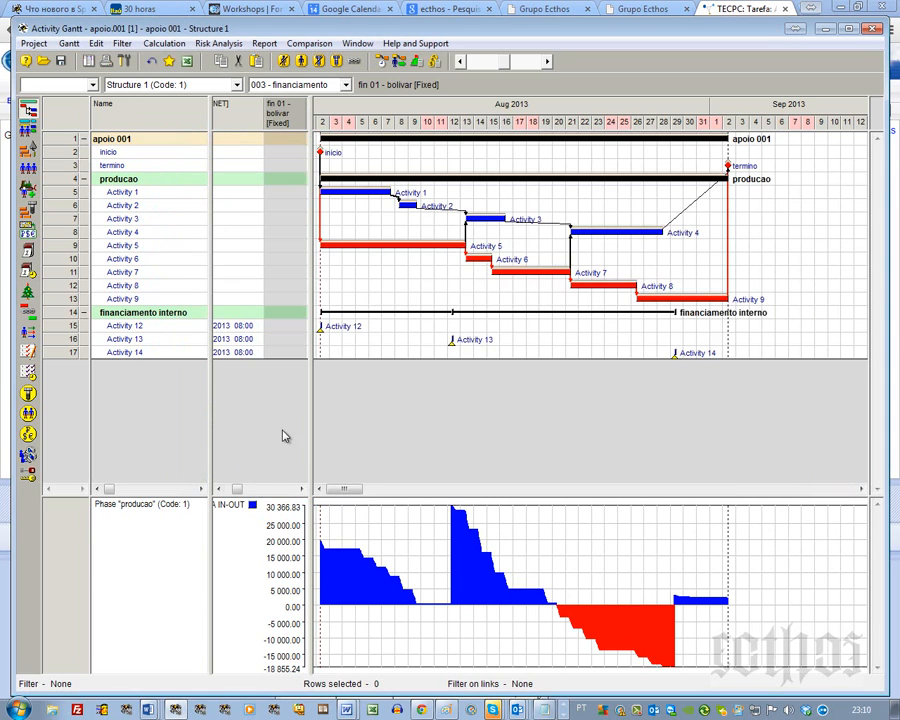
pyautogui.click(233, 329)
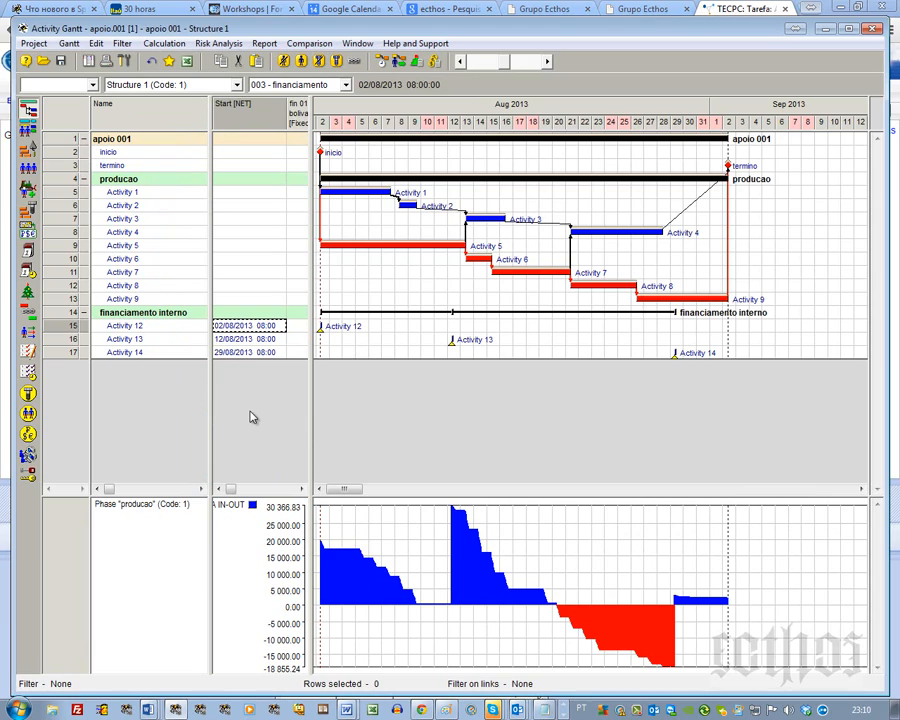
pyautogui.click(248, 352)
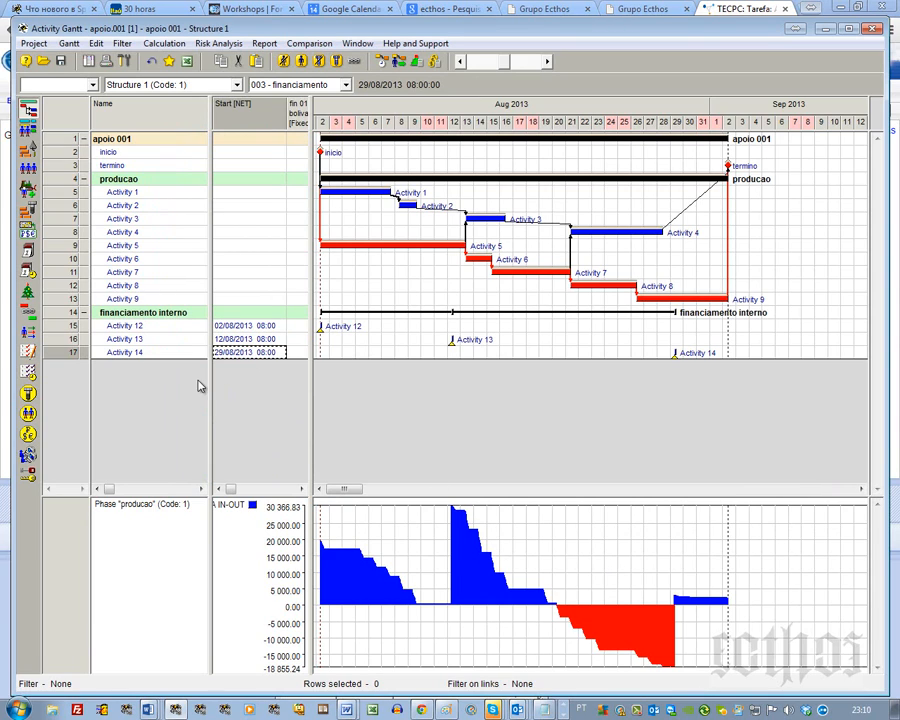
pyautogui.click(72, 325)
pyautogui.keyDown('shift'); pyautogui.click(72, 352); pyautogui.keyUp('shift')
pyautogui.rightClick(72, 358)
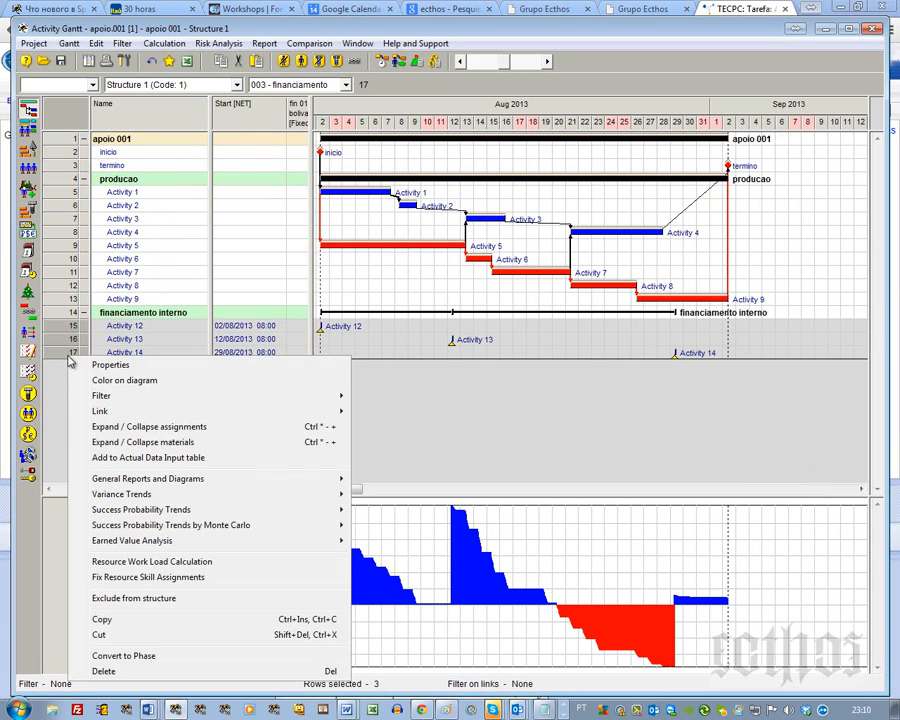
pyautogui.click(76, 362)
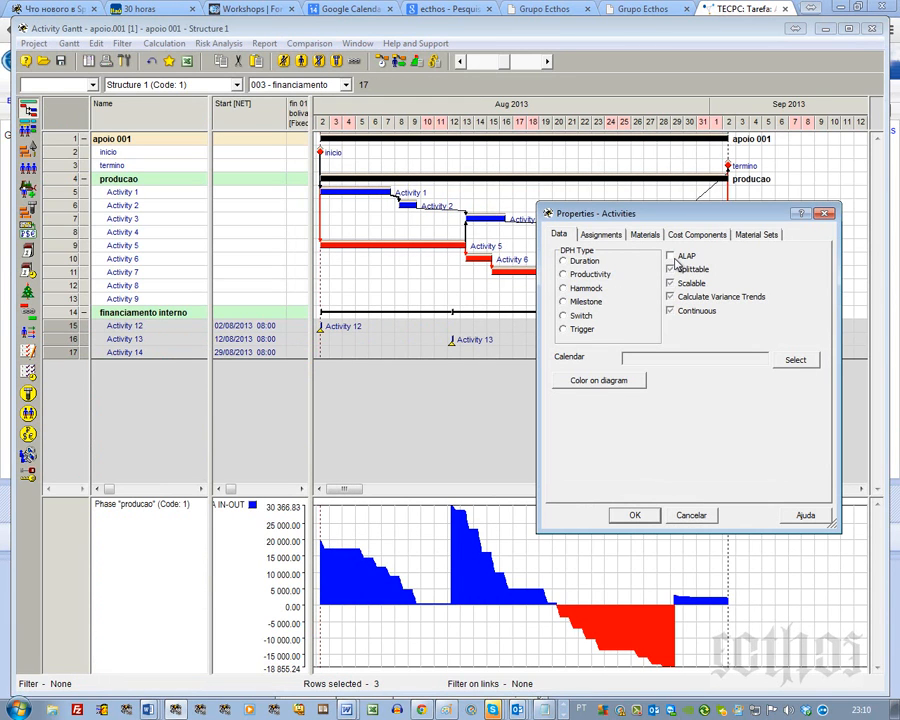
pyautogui.click(826, 213)
# Clear the Start [NET] dates of Activities 12, 13 and 14 and run resource constrained scheduling with the Optimization Plus method.
pyautogui.click(266, 328)
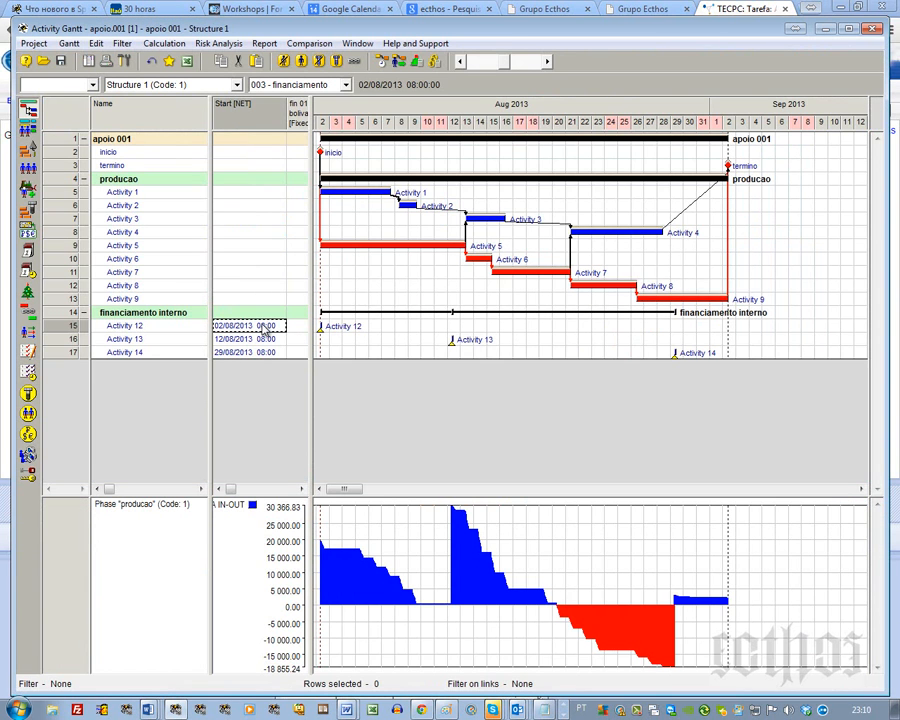
pyautogui.press('Delete')
pyautogui.click(262, 340)
pyautogui.press('Delete')
pyautogui.click(262, 353)
pyautogui.press('Delete')
pyautogui.click(281, 340)
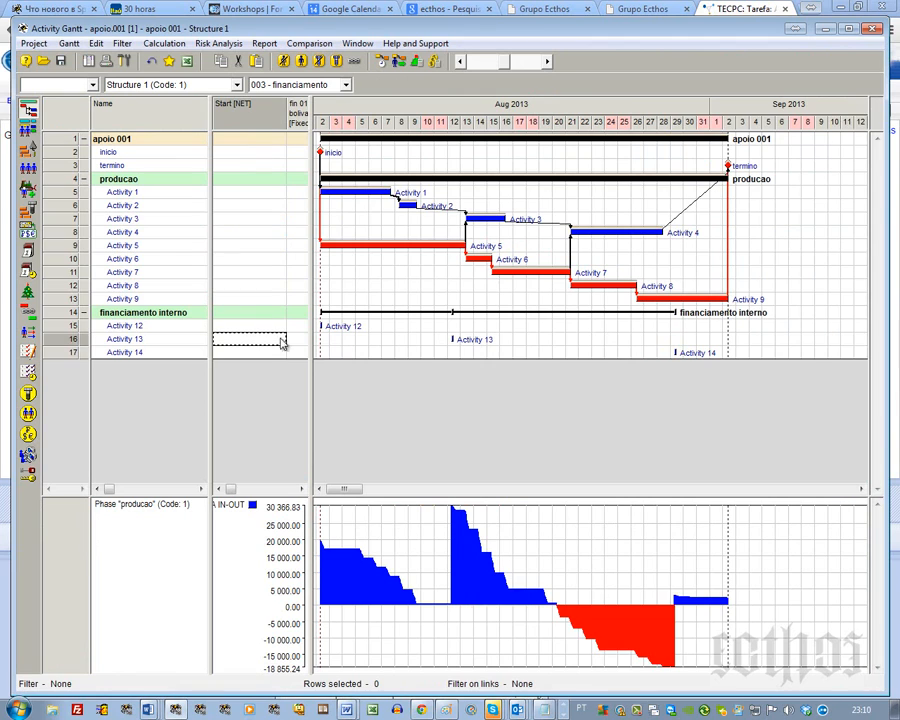
pyautogui.click(410, 63)
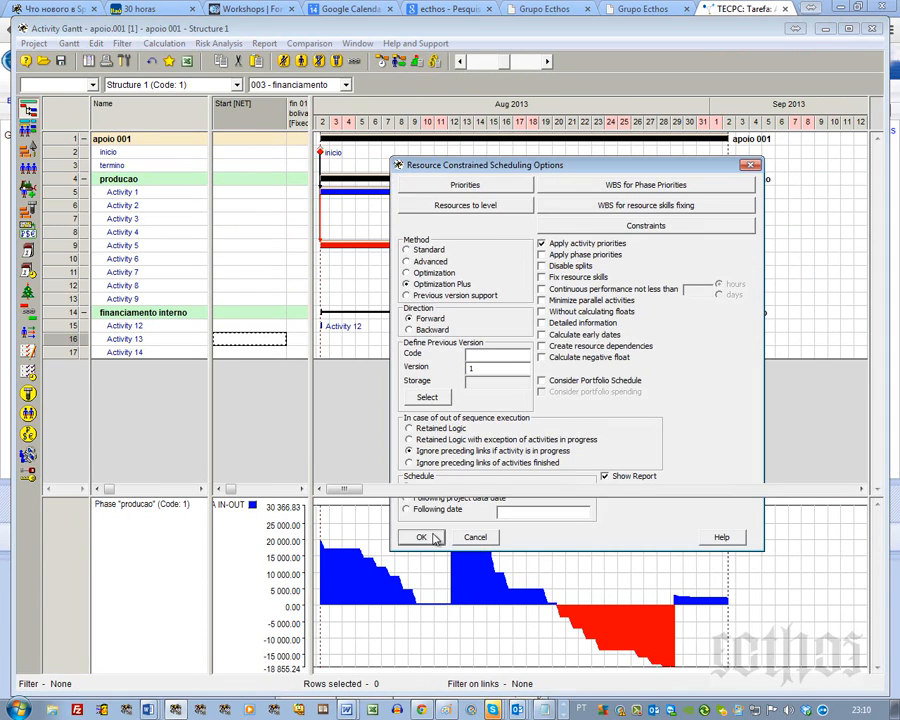
pyautogui.click(433, 538)
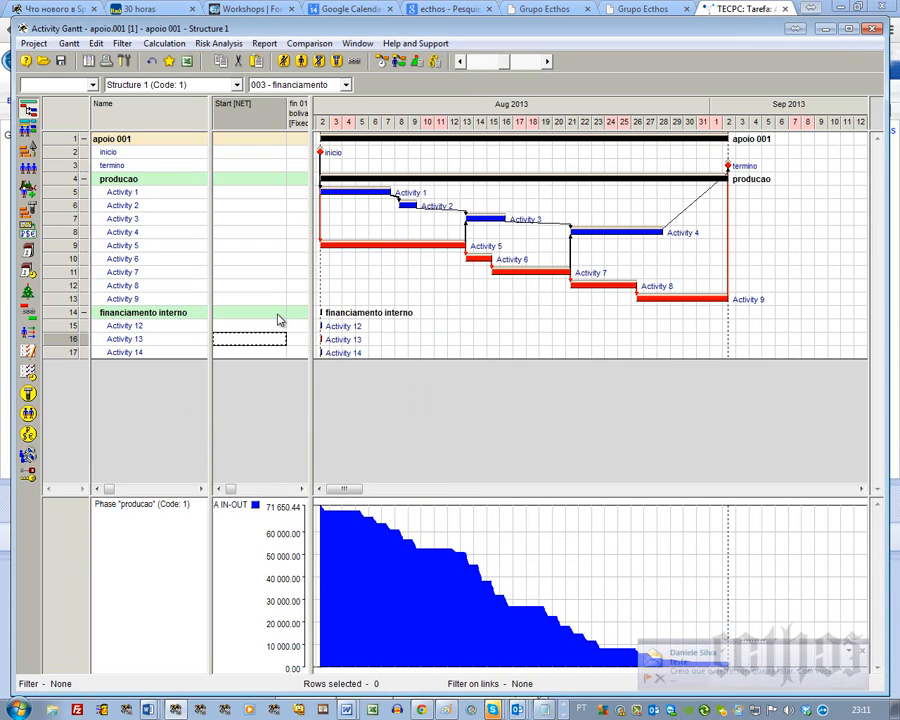
# Check which cost centers are constrained for leveling in the resource constrained scheduling options, and rerun the scheduling.
pyautogui.click(399, 61)
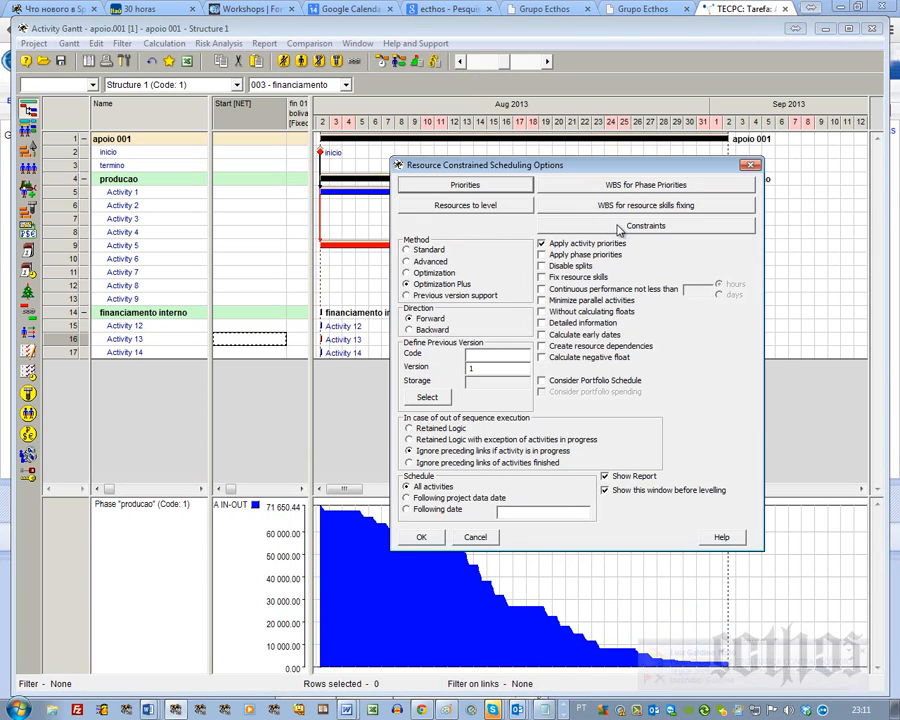
pyautogui.click(650, 225)
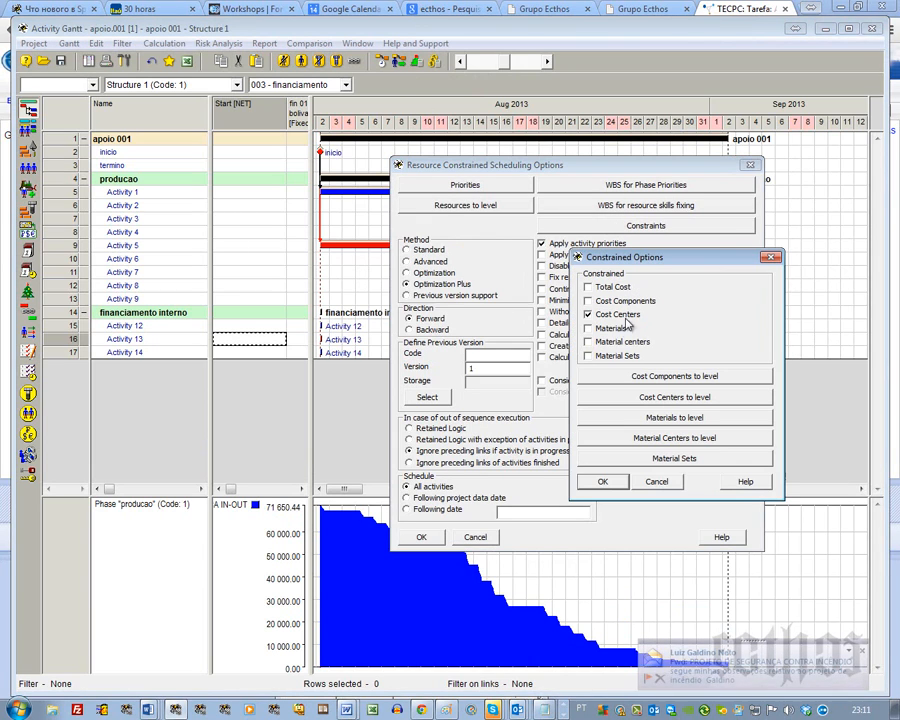
pyautogui.click(664, 397)
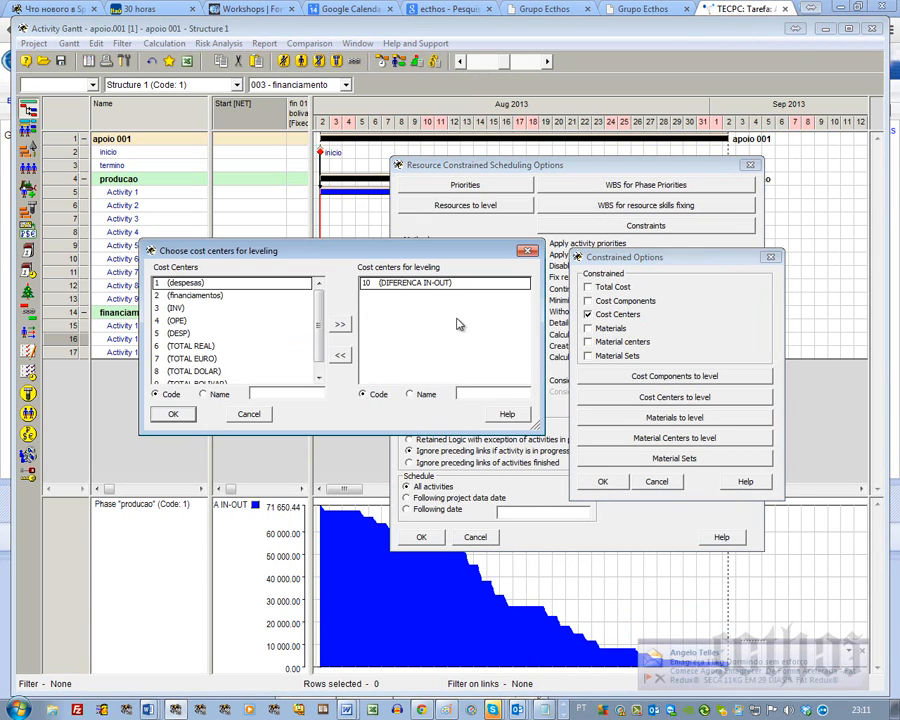
pyautogui.click(166, 418)
pyautogui.click(601, 480)
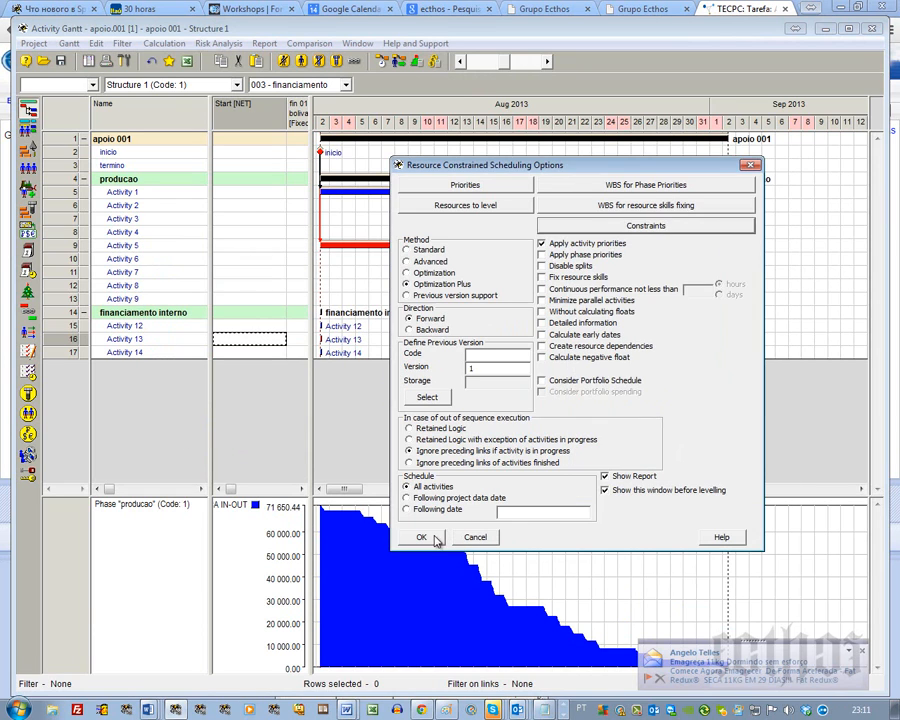
pyautogui.click(435, 540)
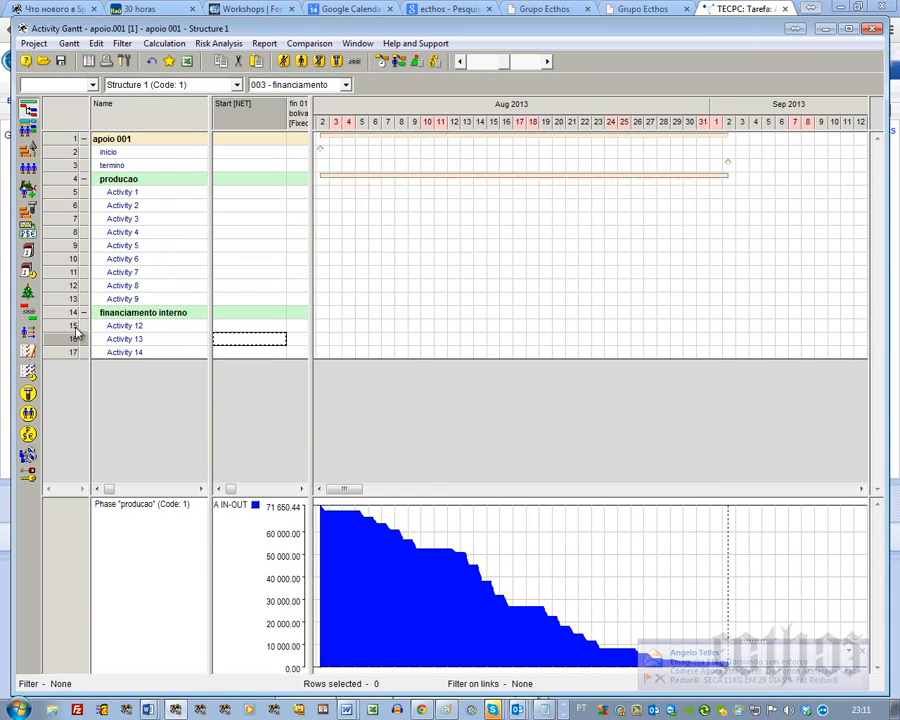
# Enable ALAP for Activities 12, 13 and 14 together and rerun the resource constrained scheduling.
pyautogui.click(76, 327)
pyautogui.keyDown('shift'); pyautogui.click(73, 352); pyautogui.keyUp('shift')
pyautogui.rightClick(72, 350)
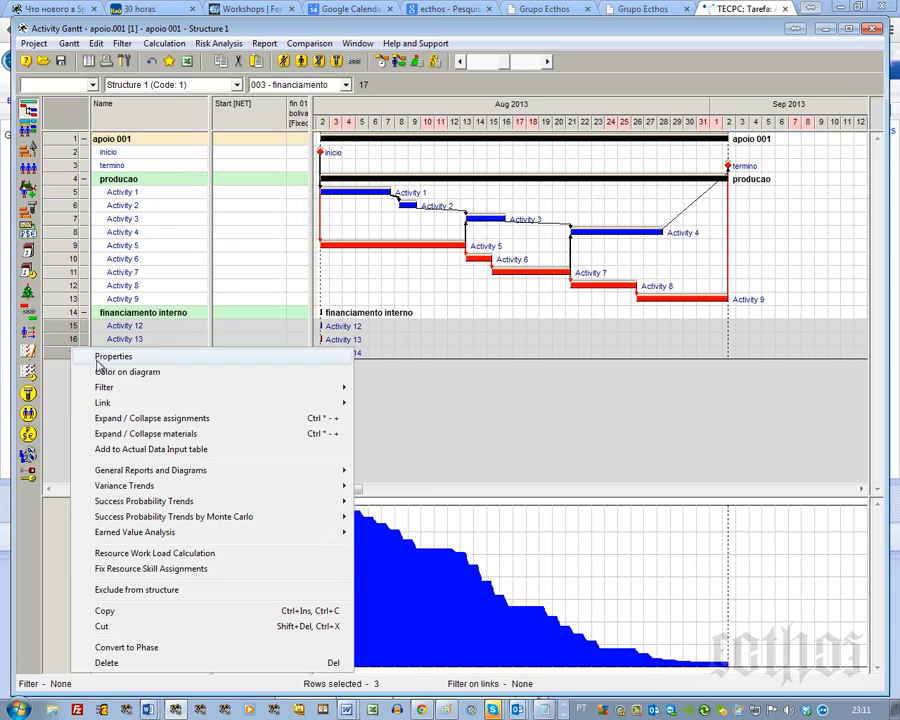
pyautogui.click(110, 357)
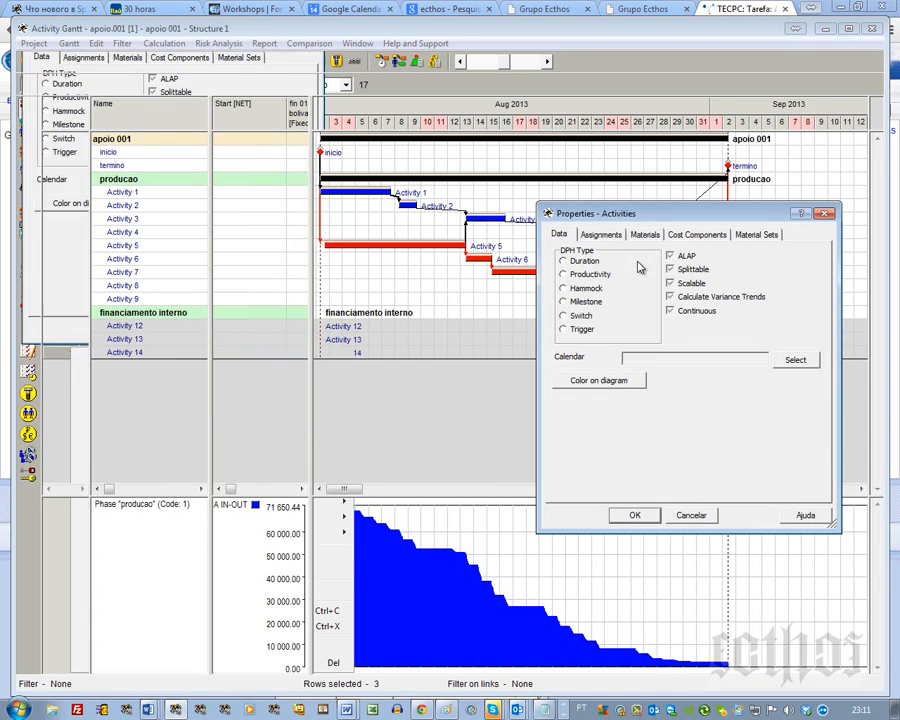
pyautogui.click(686, 257)
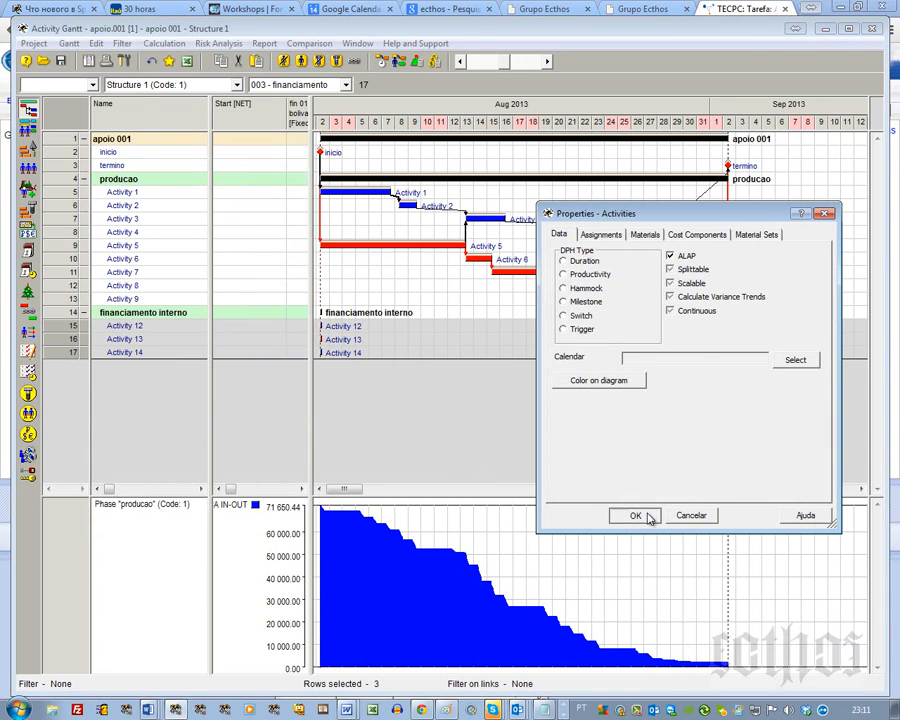
pyautogui.click(649, 518)
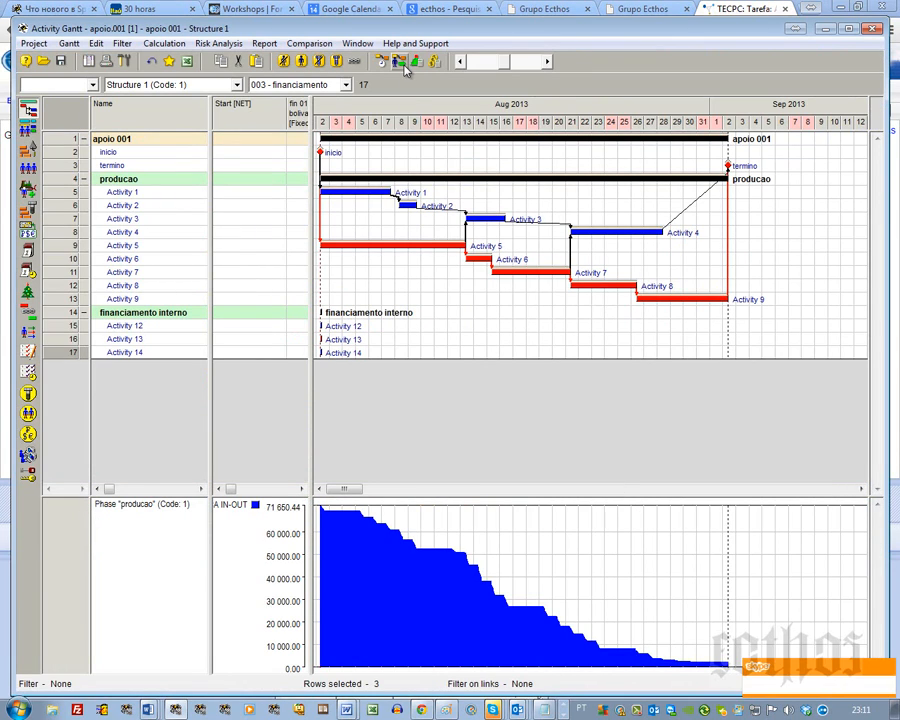
pyautogui.click(404, 64)
pyautogui.click(421, 537)
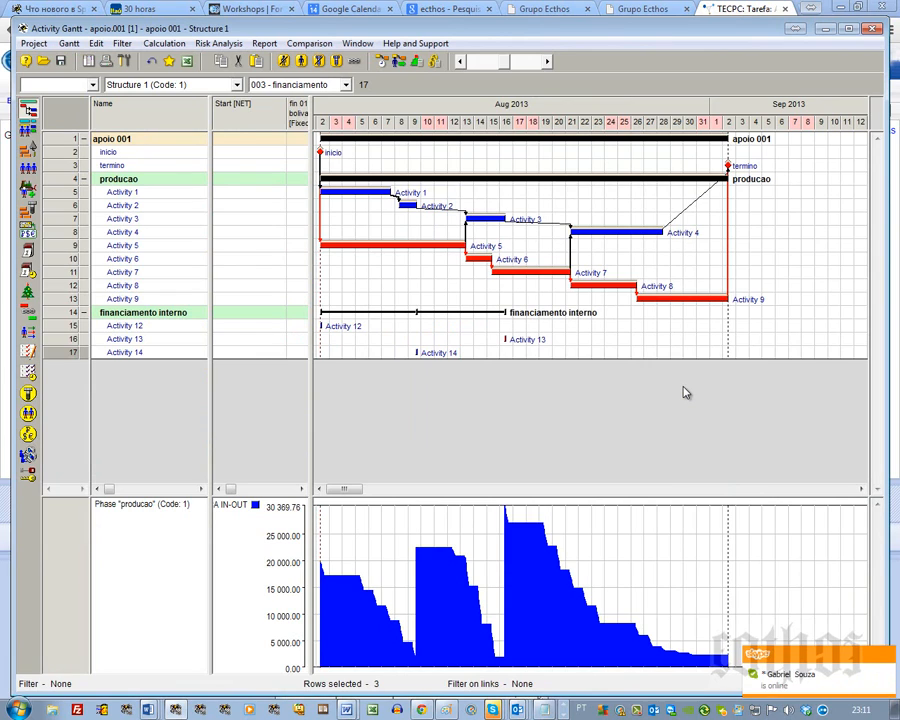
pyautogui.click(166, 327)
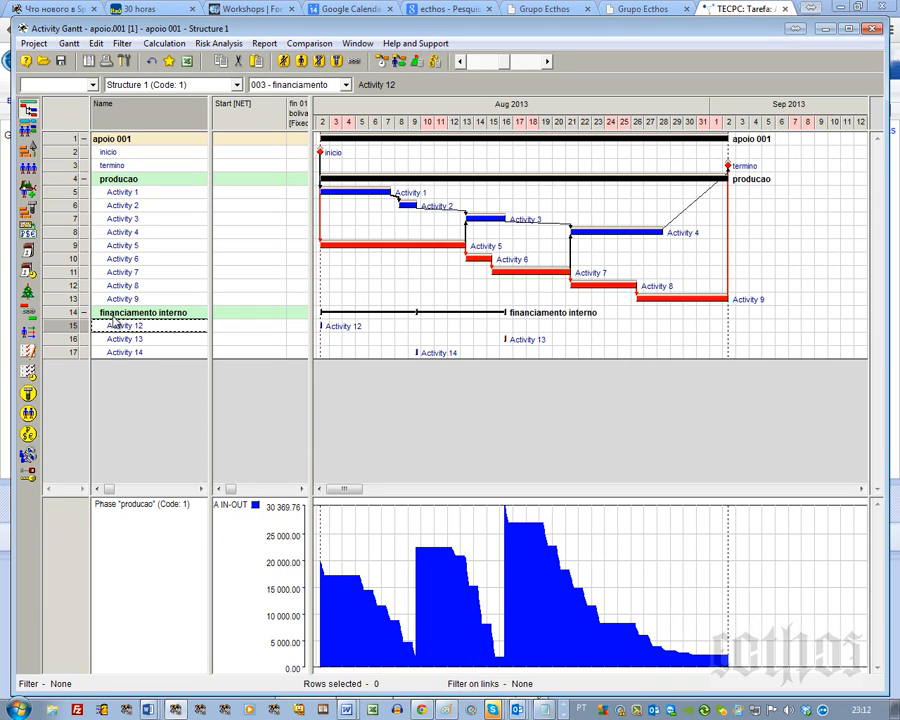
pyautogui.click(120, 182)
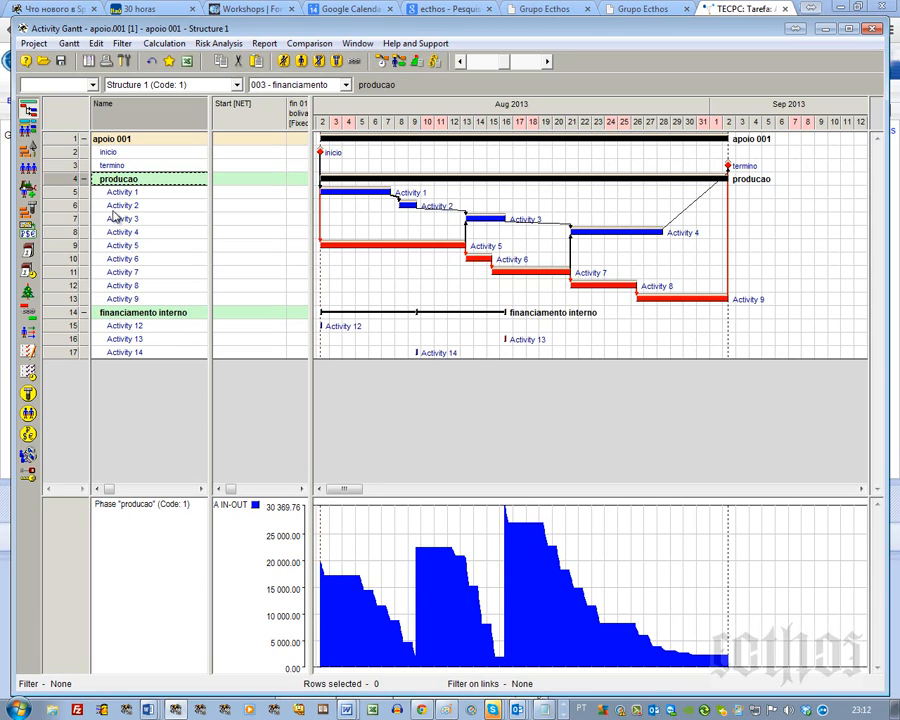
pyautogui.click(68, 314)
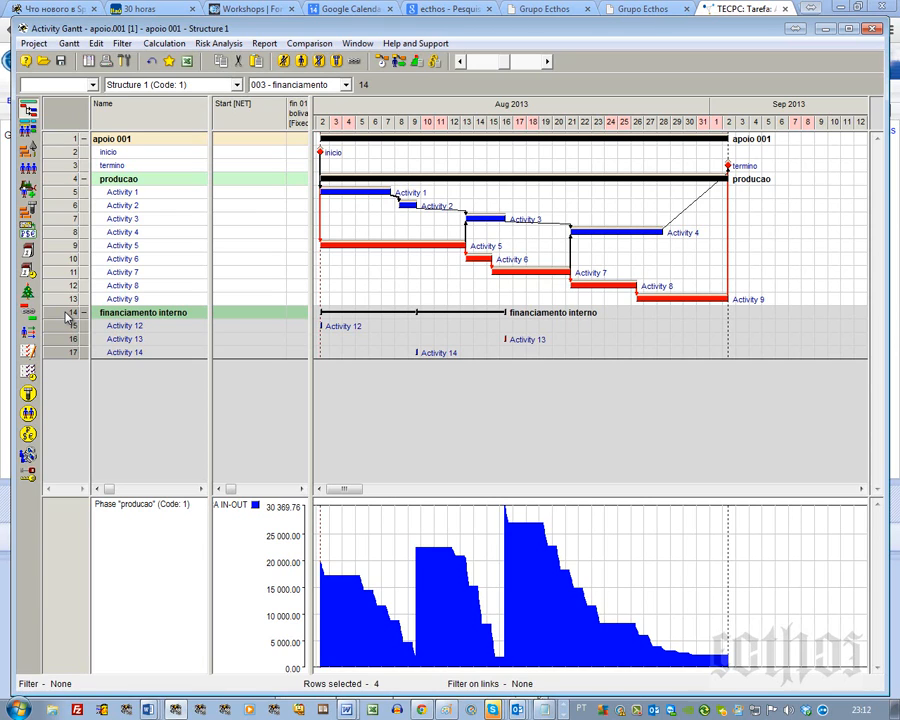
pyautogui.click(123, 316)
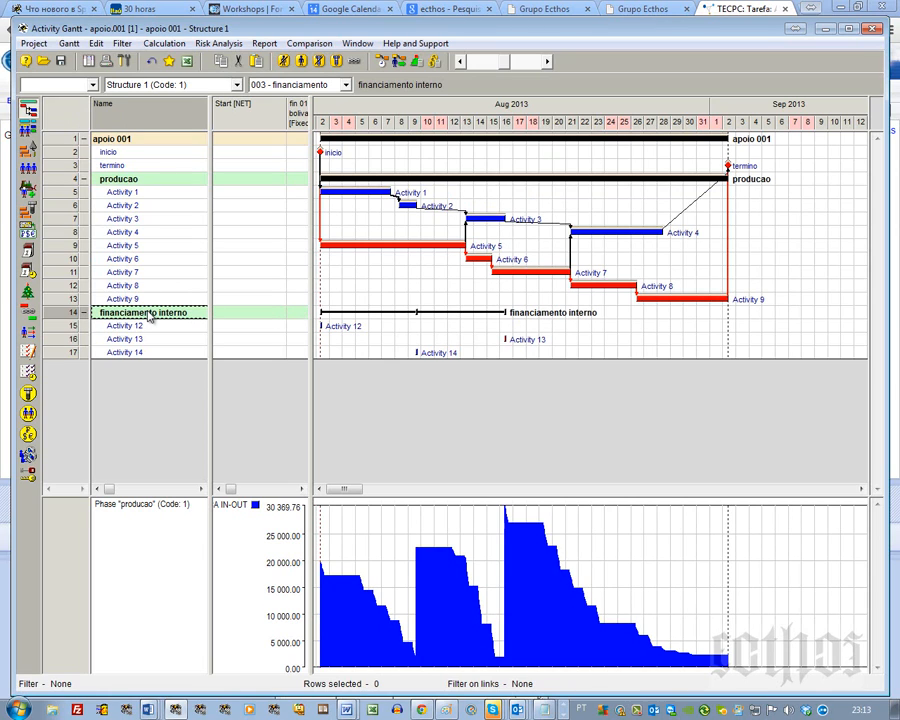
# Undo the latest changes until the Start [NET] dates of Activities 12, 13 and 14 are restored.
pyautogui.hotkey('ctrl', 'z')
pyautogui.hotkey('ctrl', 'z')
pyautogui.hotkey('ctrl', 'z')
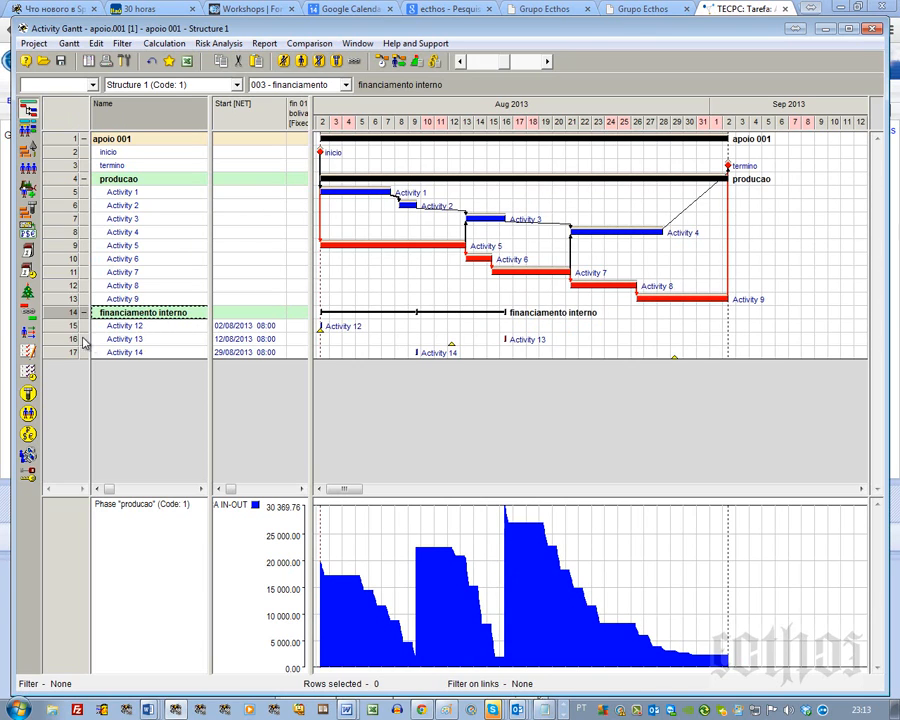
# Turn off ALAP for Activities 12, 13 and 14 together and rerun the forward scheduling without resource constraints.
pyautogui.moveTo(72, 333); pyautogui.dragTo(72, 352)
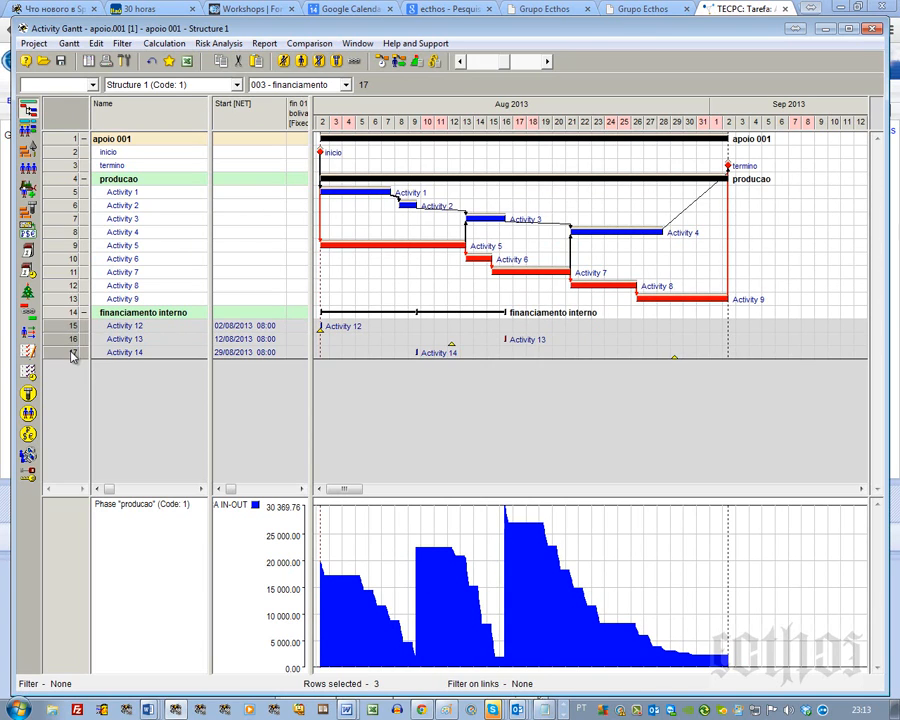
pyautogui.rightClick(75, 355)
pyautogui.click(113, 360)
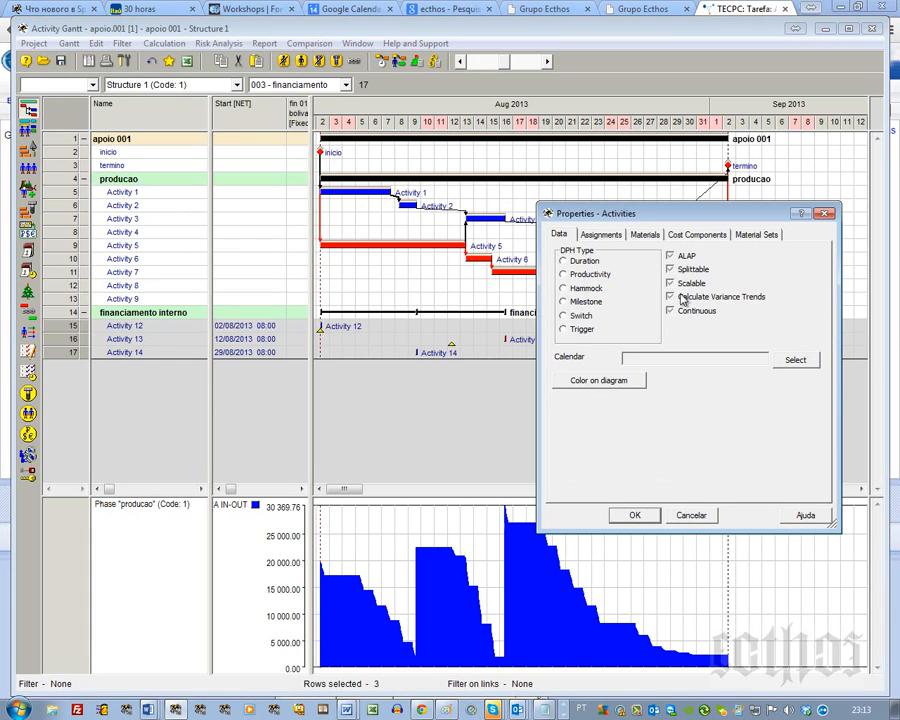
pyautogui.click(670, 258)
pyautogui.click(634, 515)
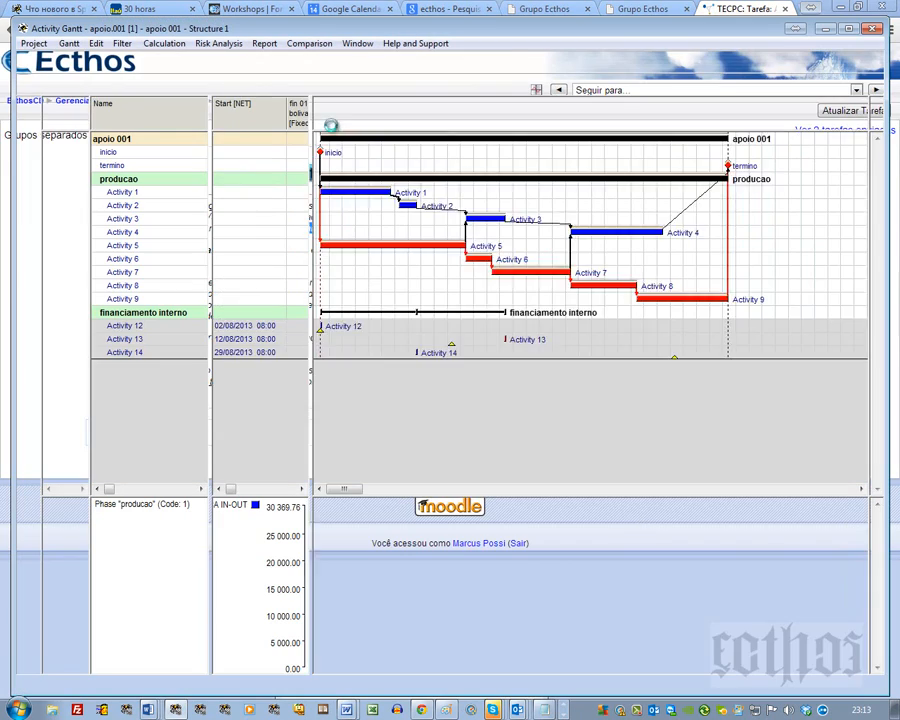
pyautogui.click(380, 62)
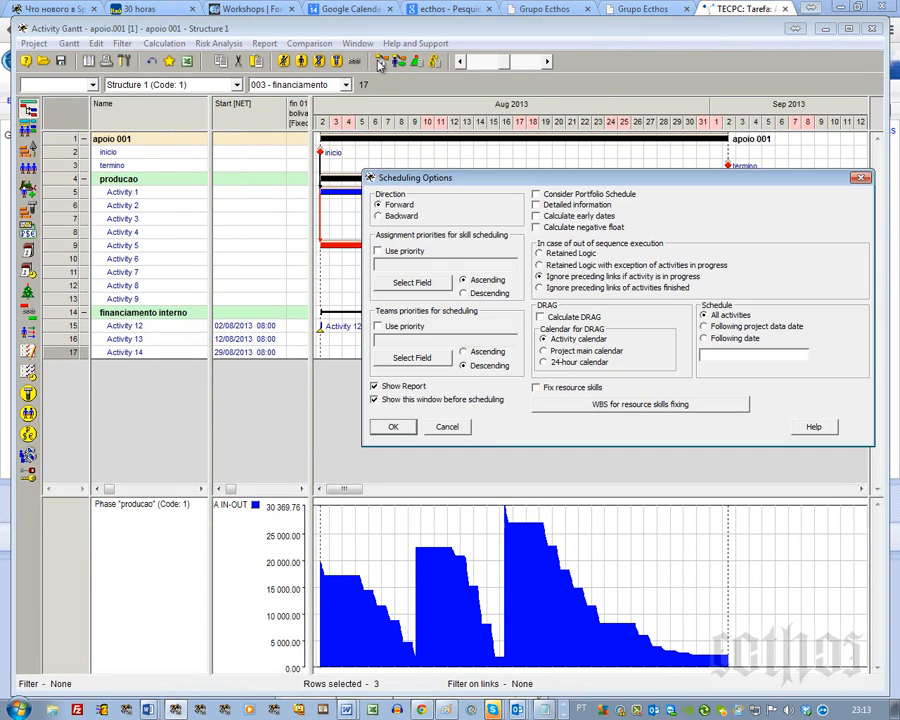
pyautogui.press('Return')
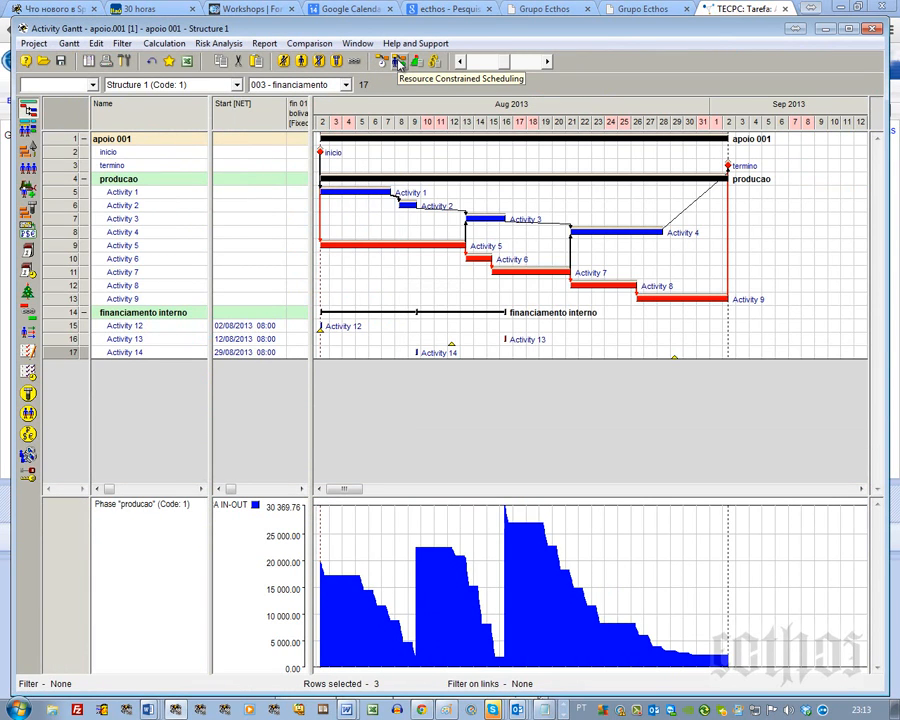
pyautogui.click(385, 62)
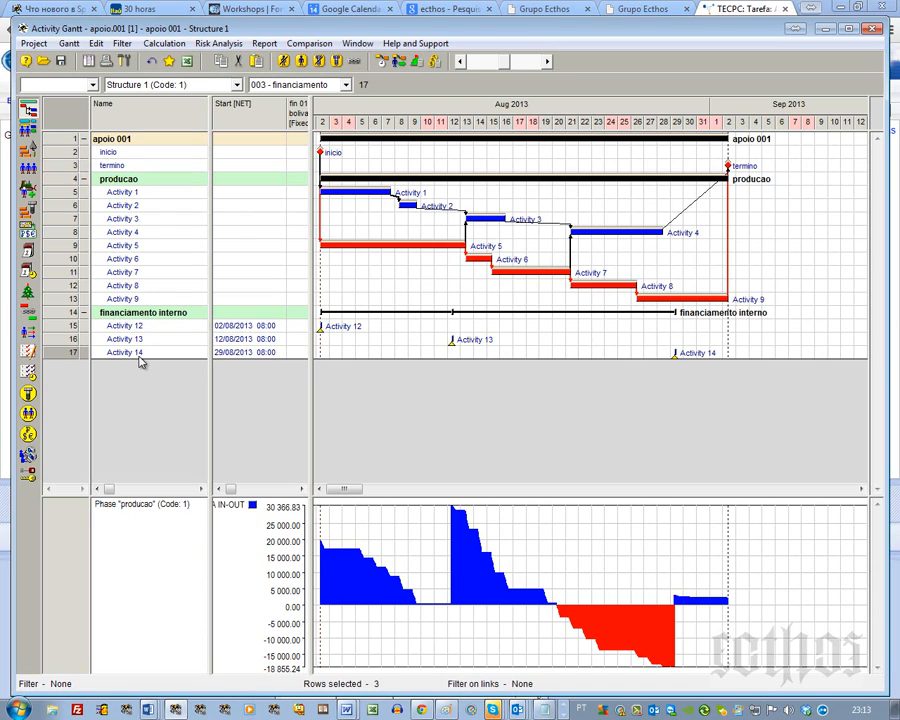
# Run resource constrained scheduling with the Optimization Plus method to move Activities 1 to 9 according to the available funding.
pyautogui.moveTo(48, 191); pyautogui.dragTo(63, 305)
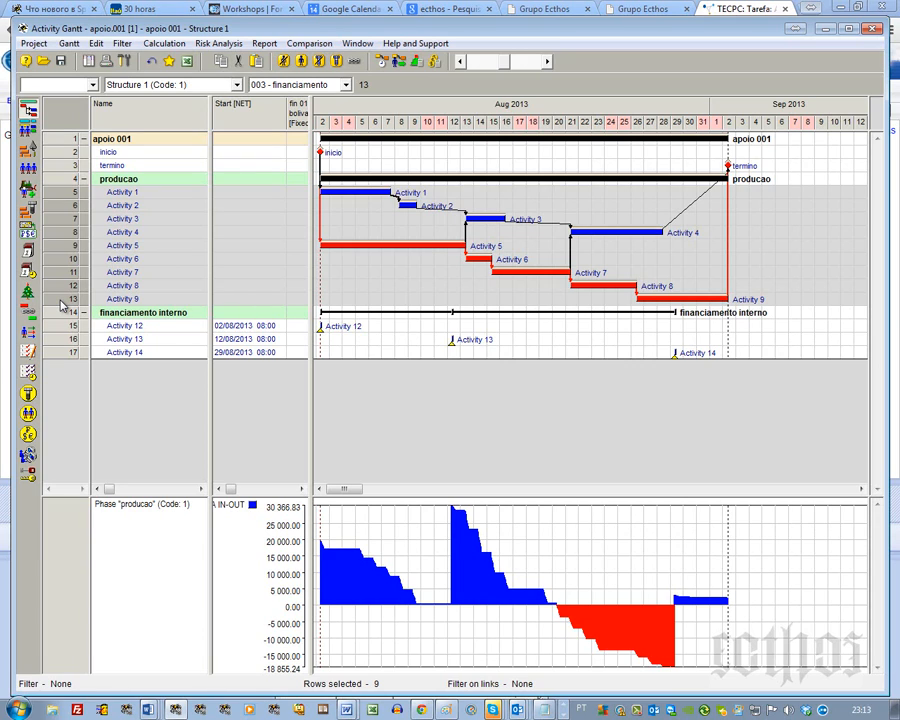
pyautogui.click(399, 61)
pyautogui.click(422, 537)
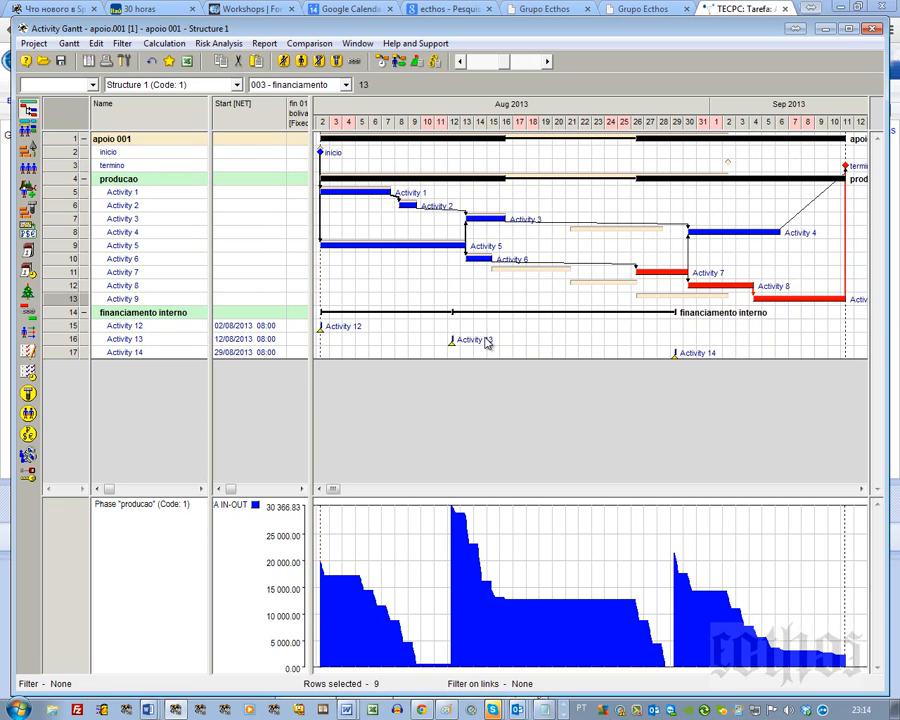
pyautogui.click(400, 61)
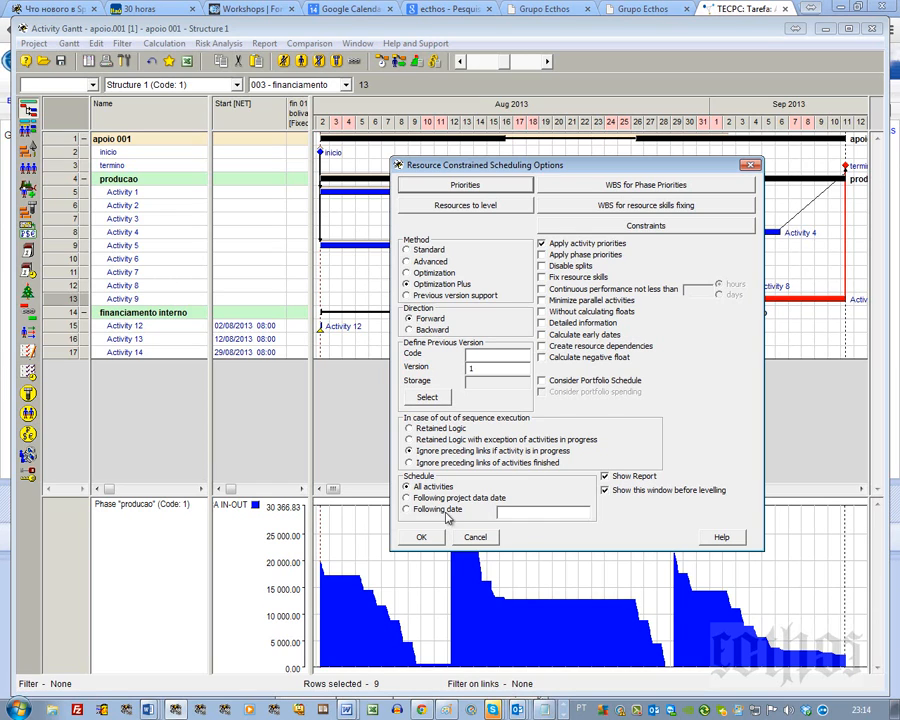
pyautogui.click(475, 537)
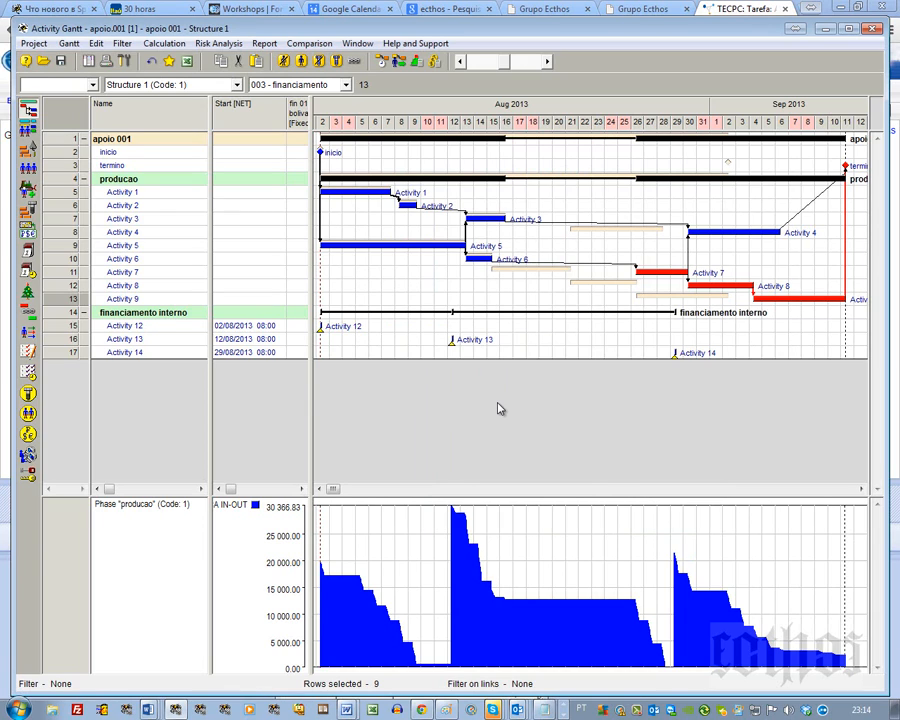
pyautogui.click(67, 330)
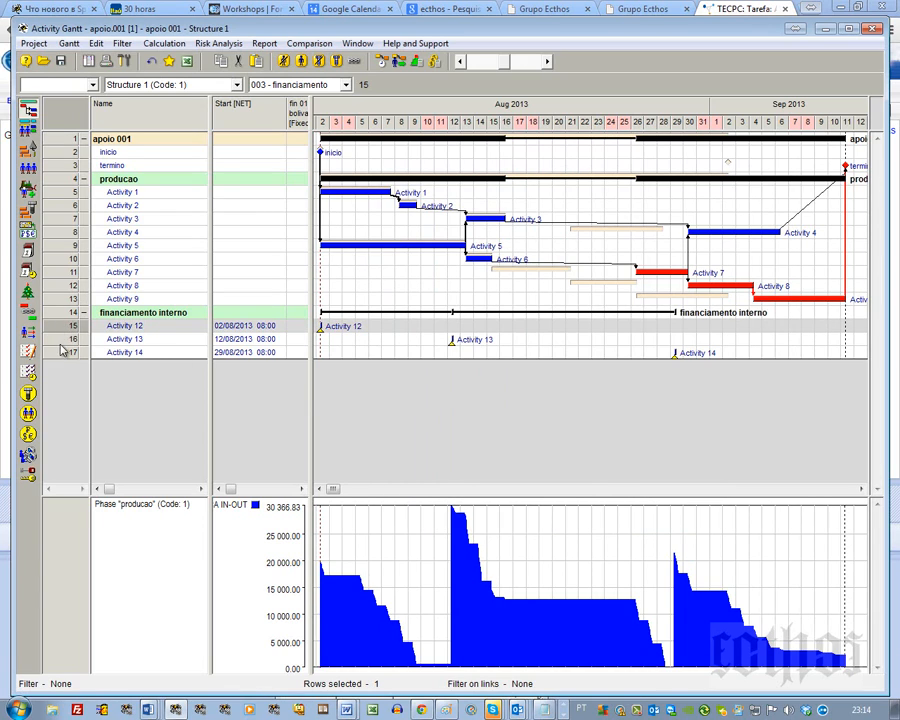
pyautogui.keyDown('shift'); pyautogui.click(63, 353); pyautogui.keyUp('shift')
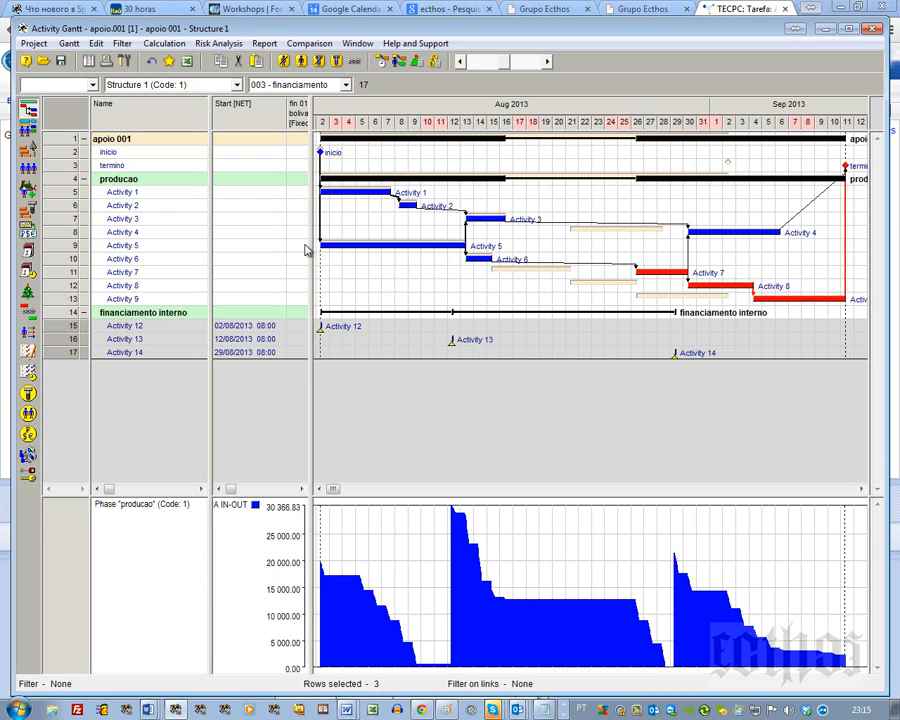
# Toggle the Splittable option for Activities 1 to 9 together and rerun the resource constrained scheduling with Optimization Plus.
pyautogui.click(65, 191)
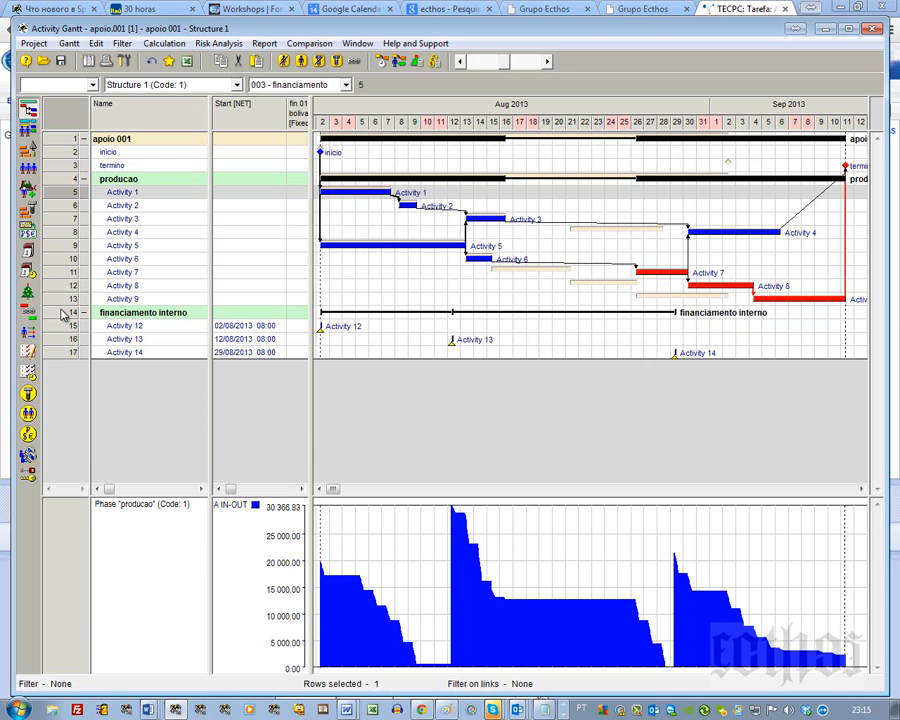
pyautogui.keyDown('shift'); pyautogui.click(67, 298); pyautogui.keyUp('shift')
pyautogui.rightClick(68, 305)
pyautogui.click(73, 310)
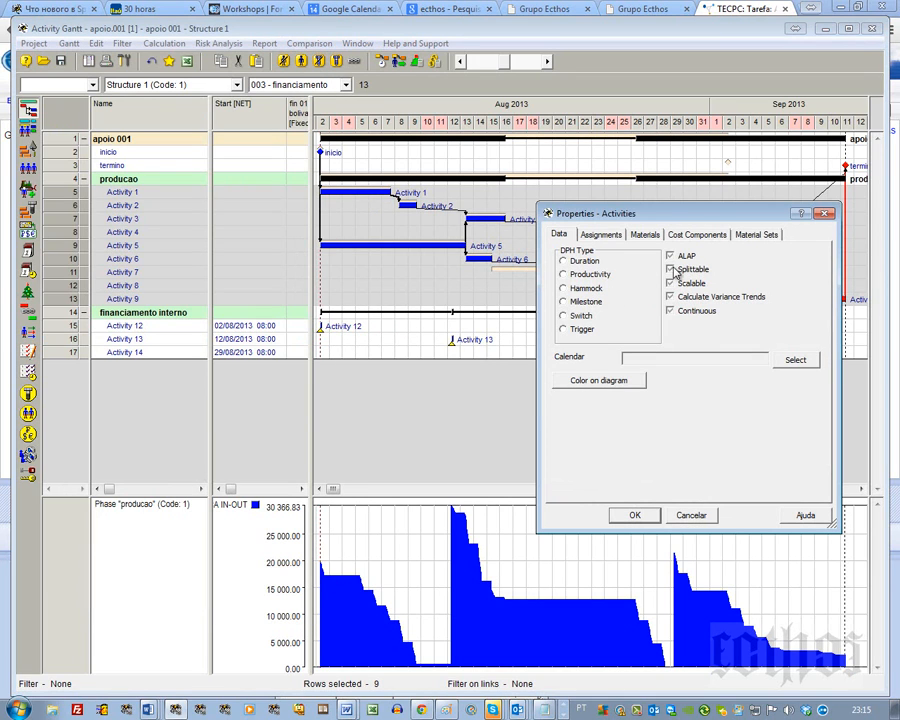
pyautogui.click(671, 270)
pyautogui.click(634, 515)
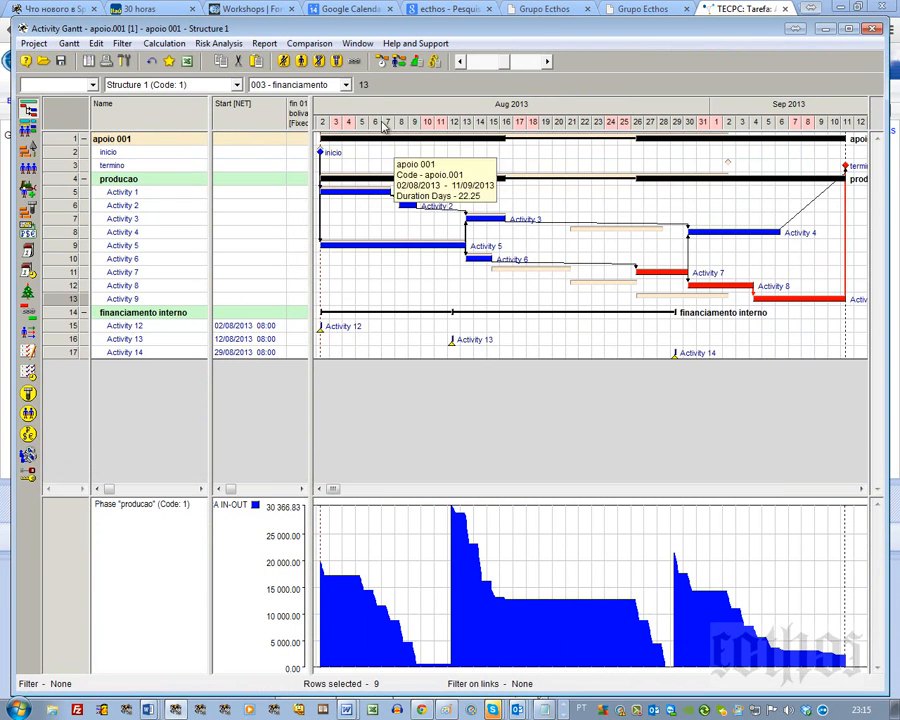
pyautogui.click(382, 61)
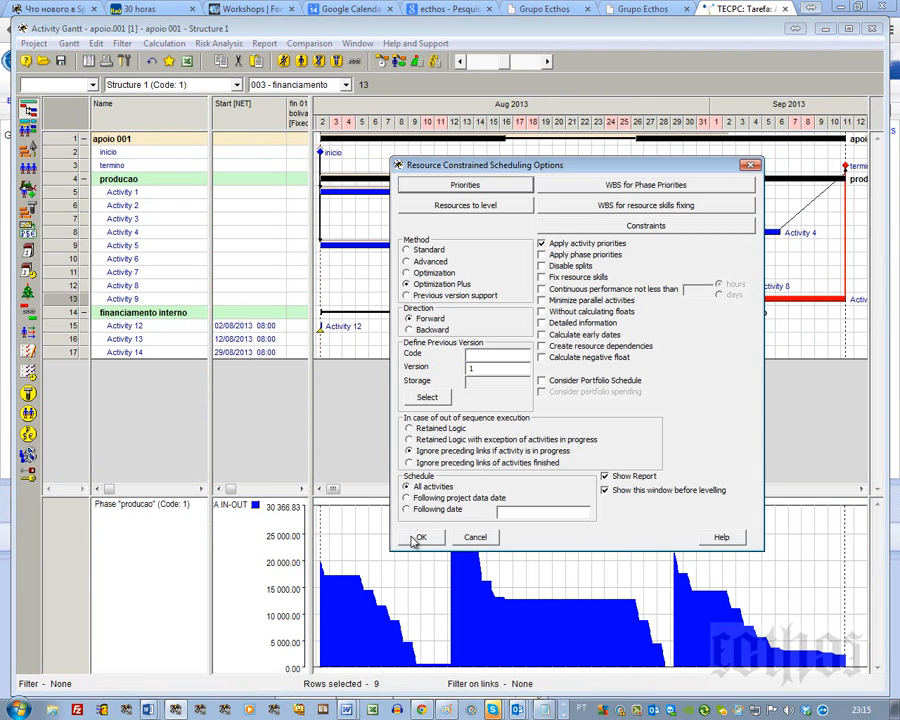
pyautogui.click(418, 537)
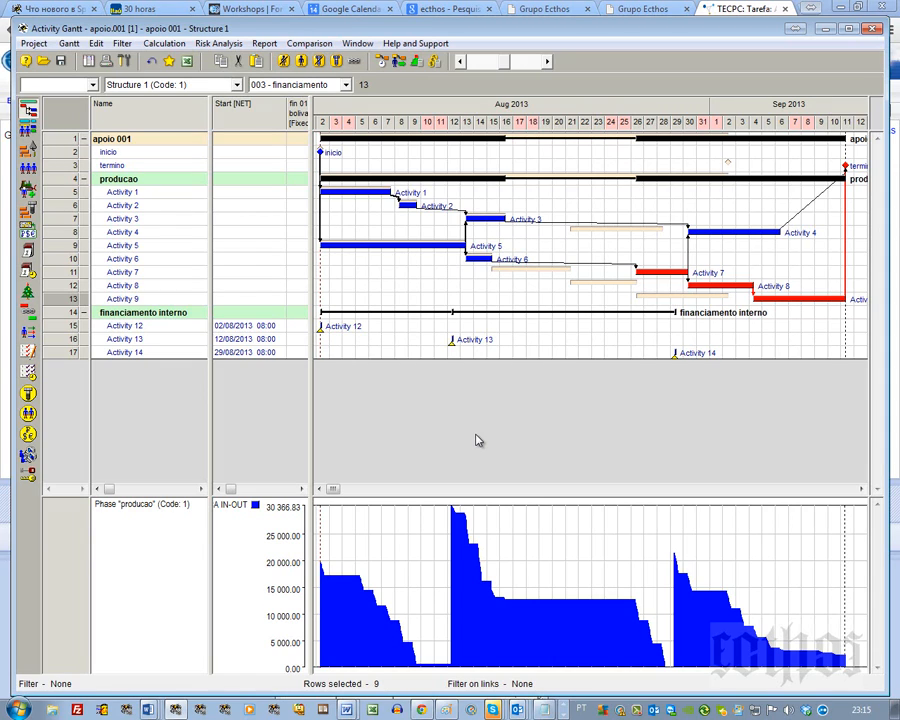
# Create a diagram for the producao phase that plots Total Cost instead of the DIFERENCA IN-OUT cost center.
pyautogui.moveTo(660, 277)
pyautogui.click(66, 179)
pyautogui.rightClick(66, 180)
pyautogui.moveTo(131, 246)
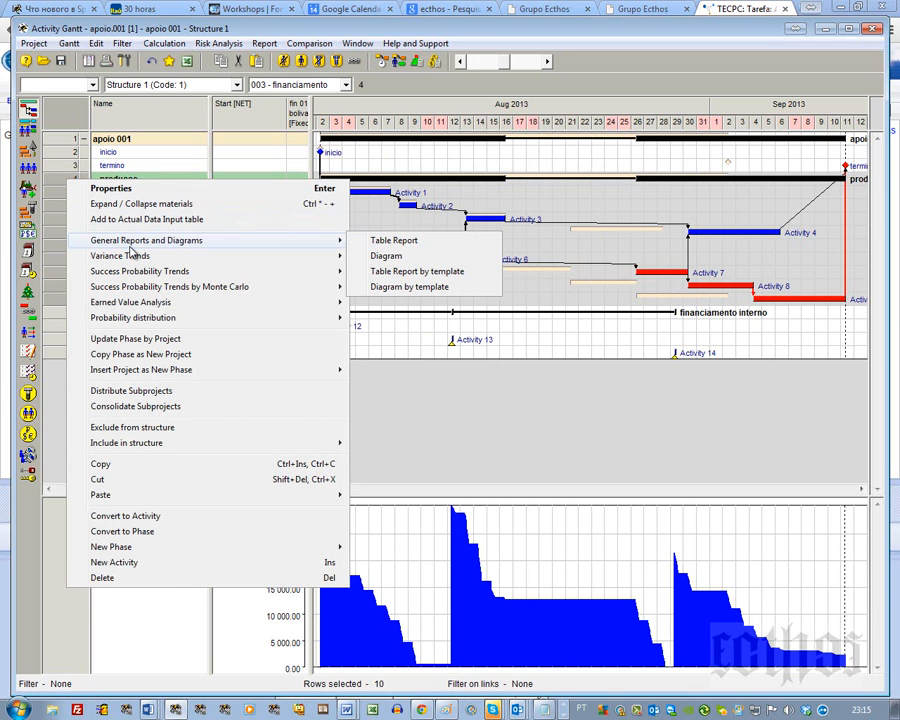
pyautogui.click(410, 256)
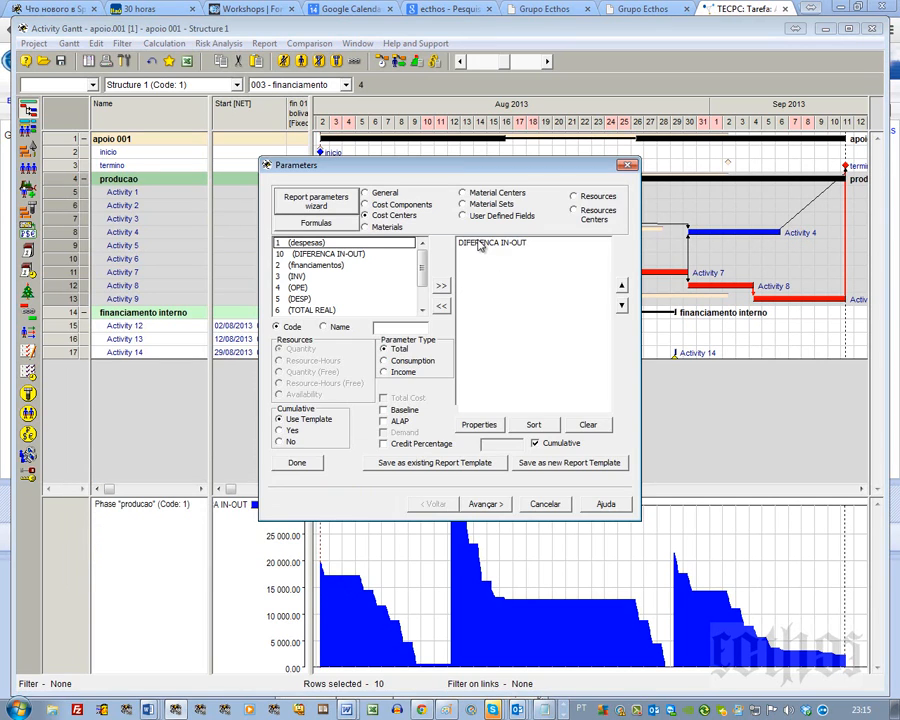
pyautogui.click(480, 245)
pyautogui.click(366, 204)
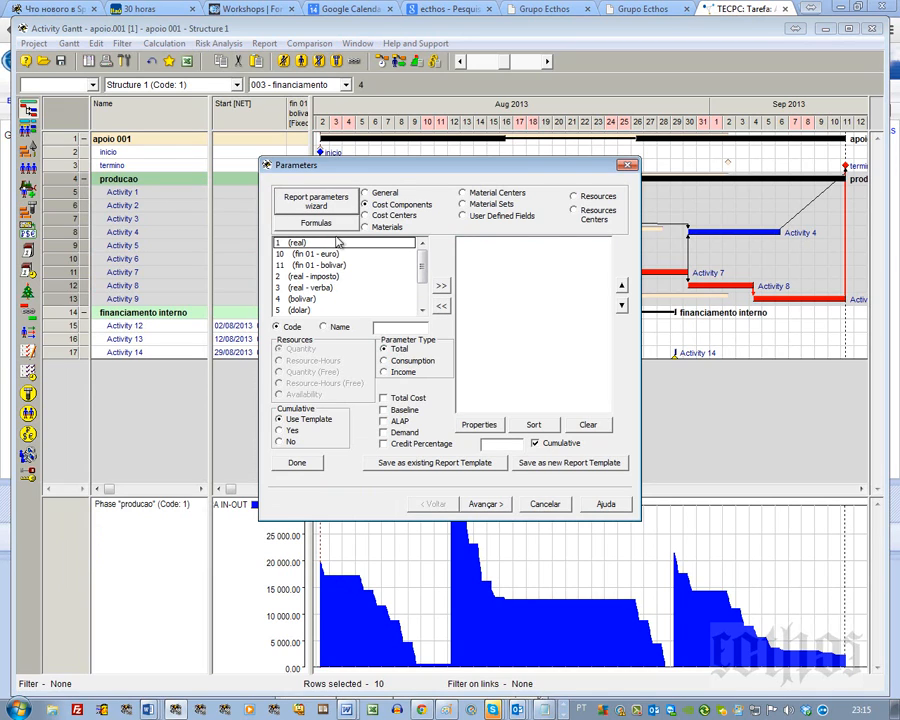
pyautogui.click(366, 192)
pyautogui.click(338, 243)
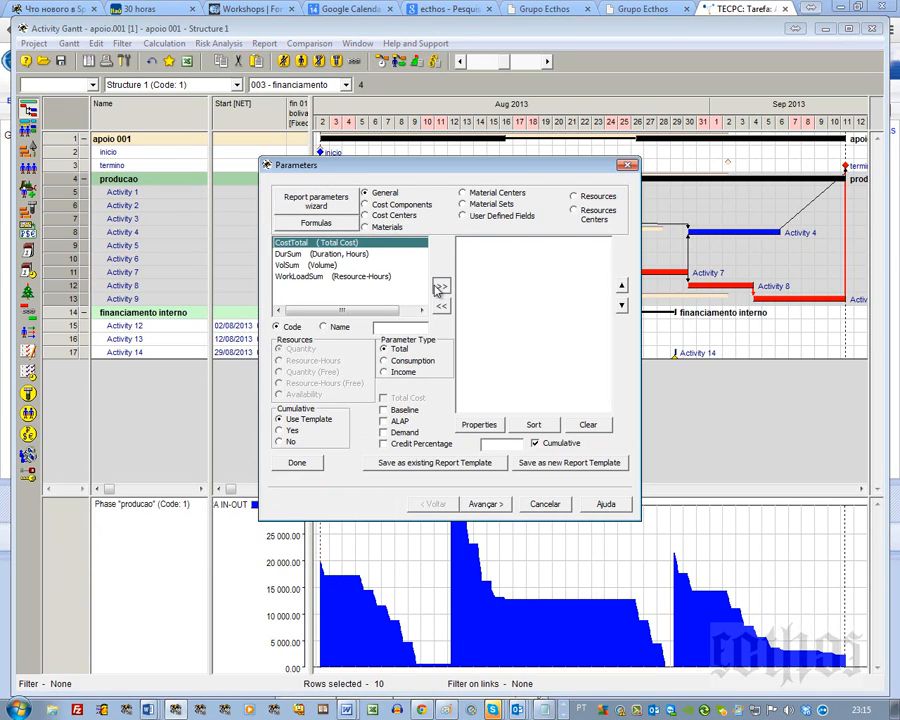
pyautogui.click(440, 287)
pyautogui.click(298, 462)
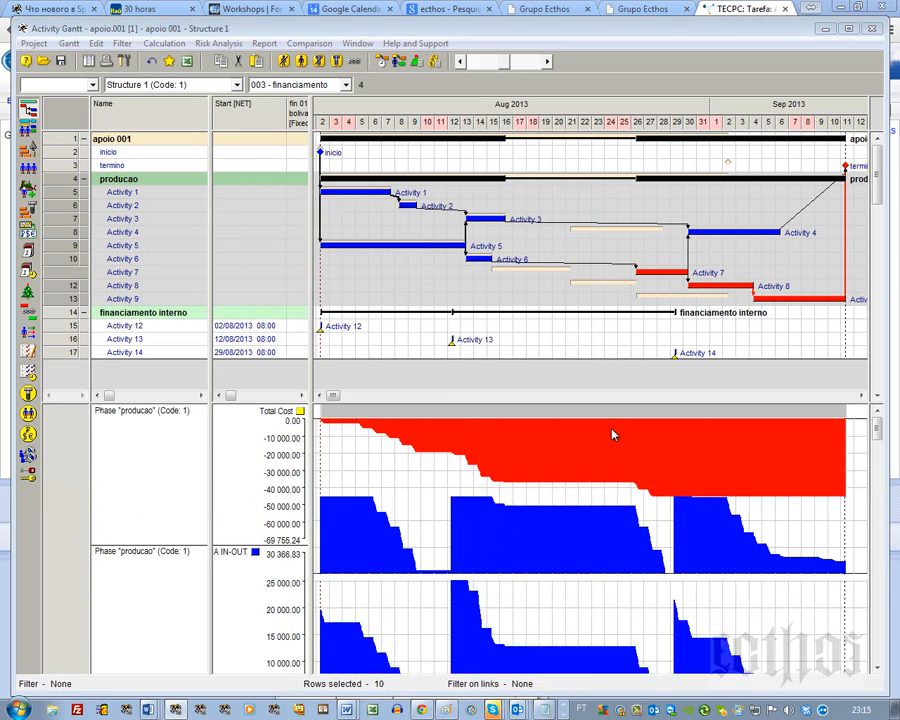
# Turn off Show Revenue as Positive for the Total Cost diagram of the producao phase.
pyautogui.rightClick(597, 446)
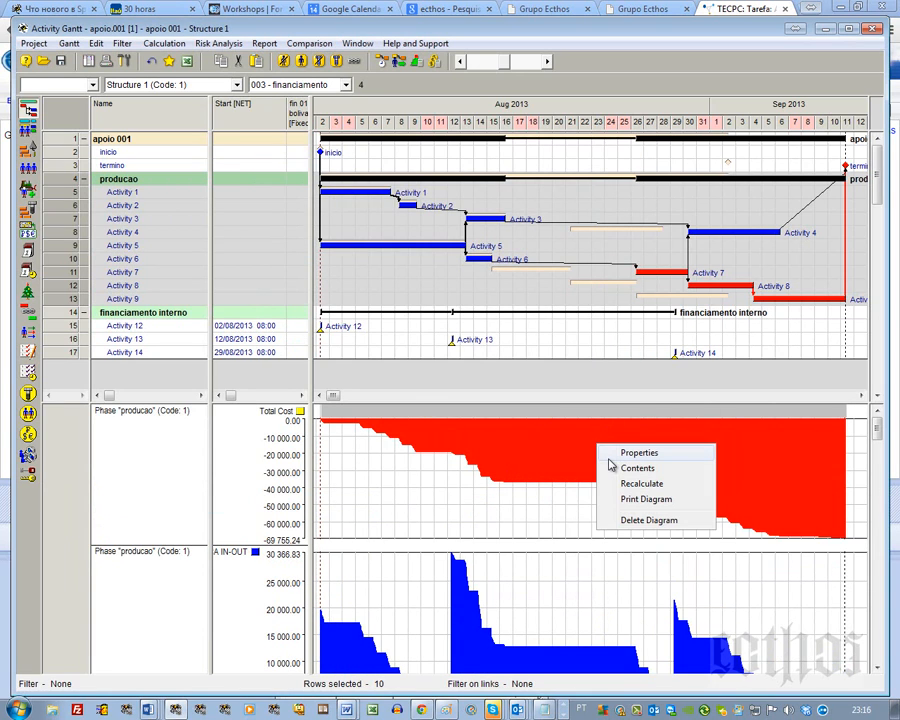
pyautogui.click(612, 467)
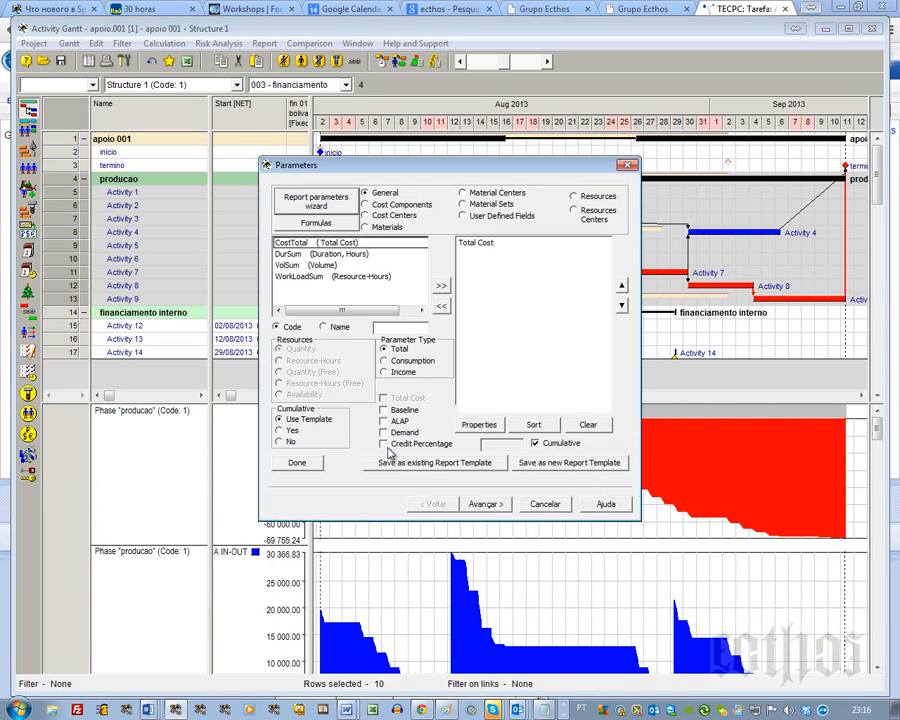
pyautogui.click(485, 504)
pyautogui.click(285, 353)
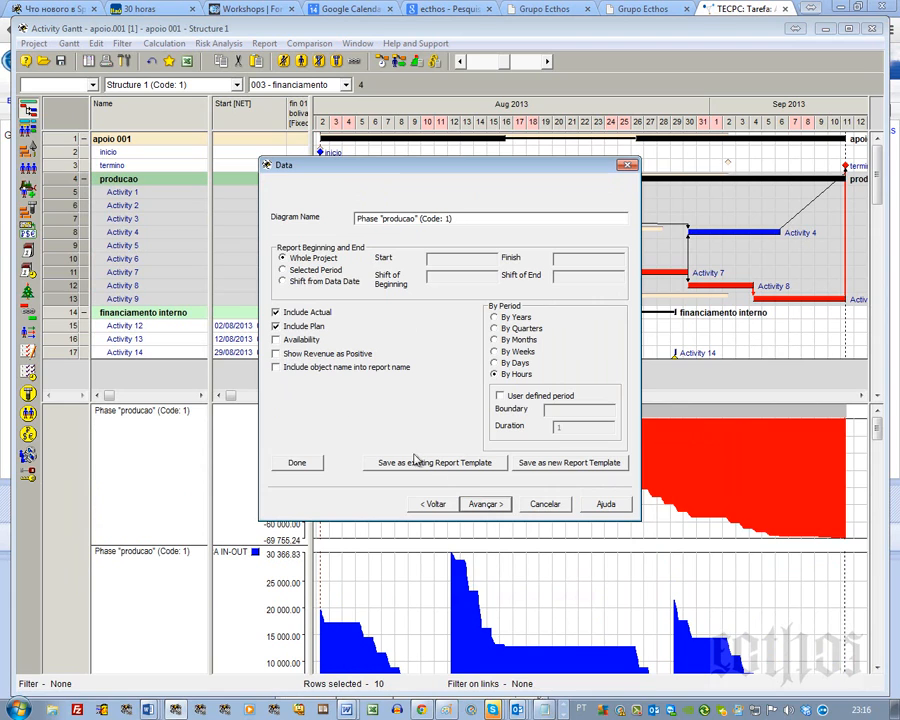
pyautogui.click(300, 463)
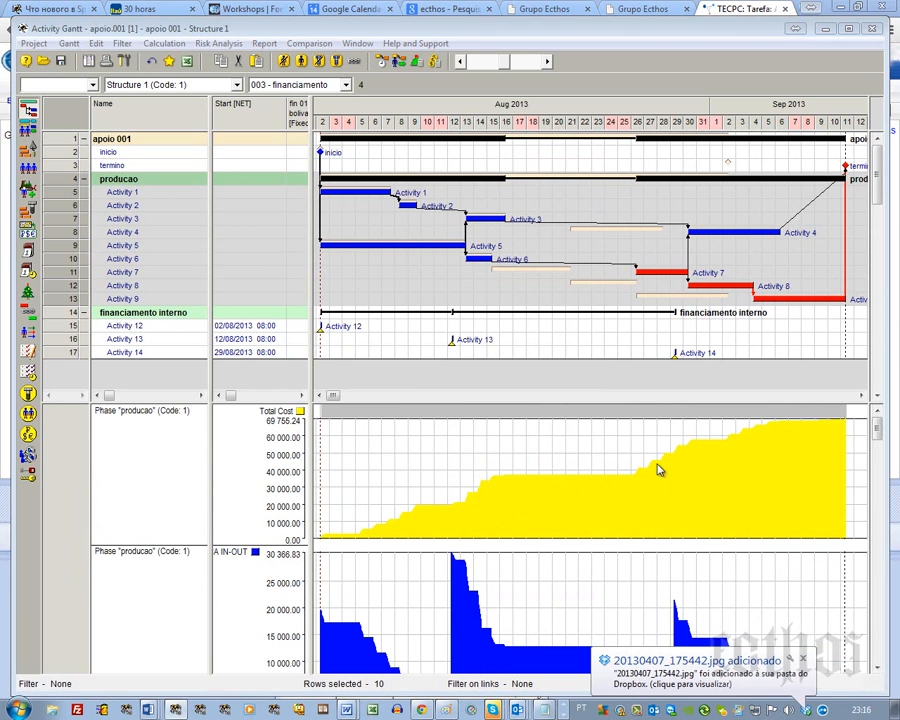
# Set the Total Cost diagram of the producao phase to report by weeks.
pyautogui.rightClick(520, 450)
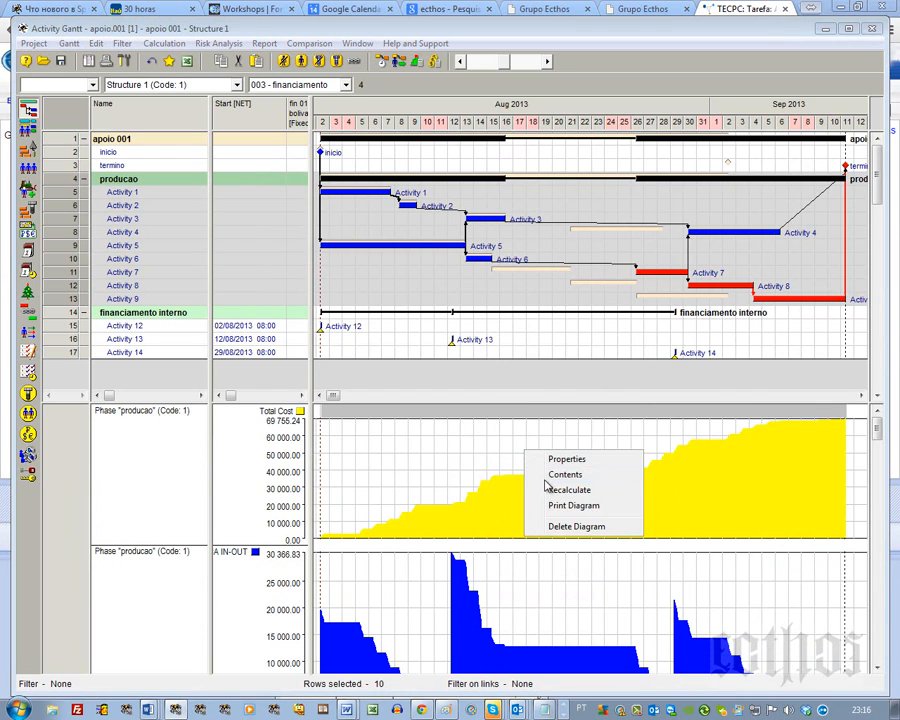
pyautogui.click(545, 473)
pyautogui.click(500, 503)
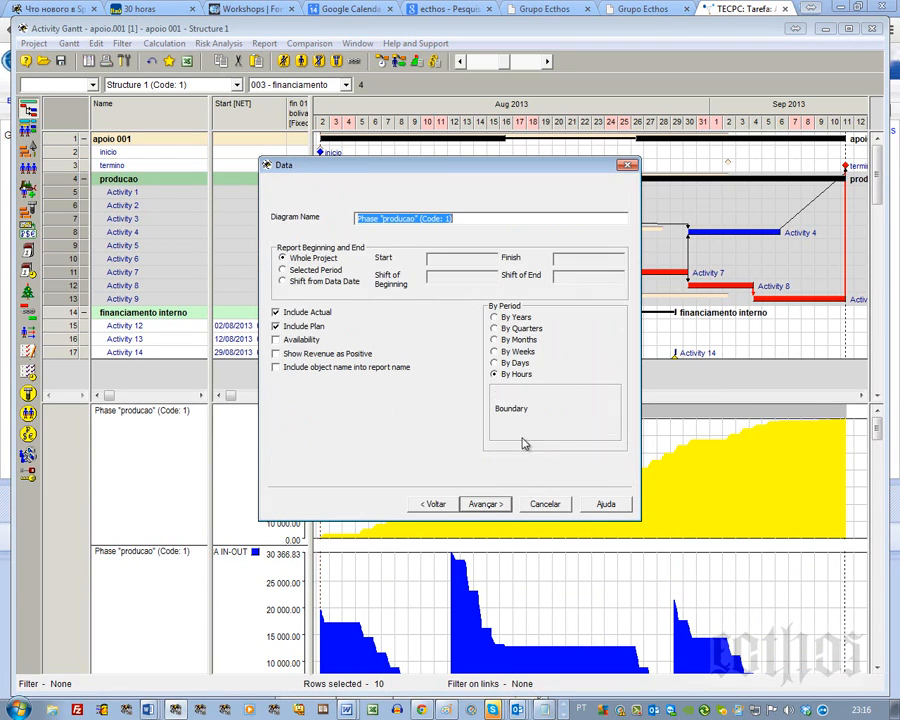
pyautogui.click(494, 351)
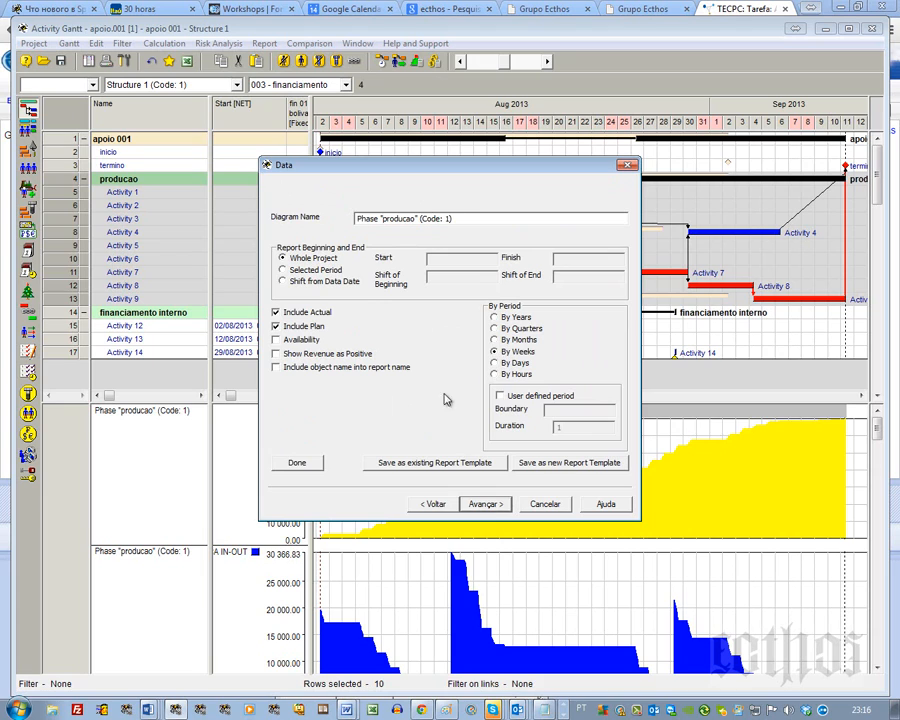
pyautogui.click(298, 463)
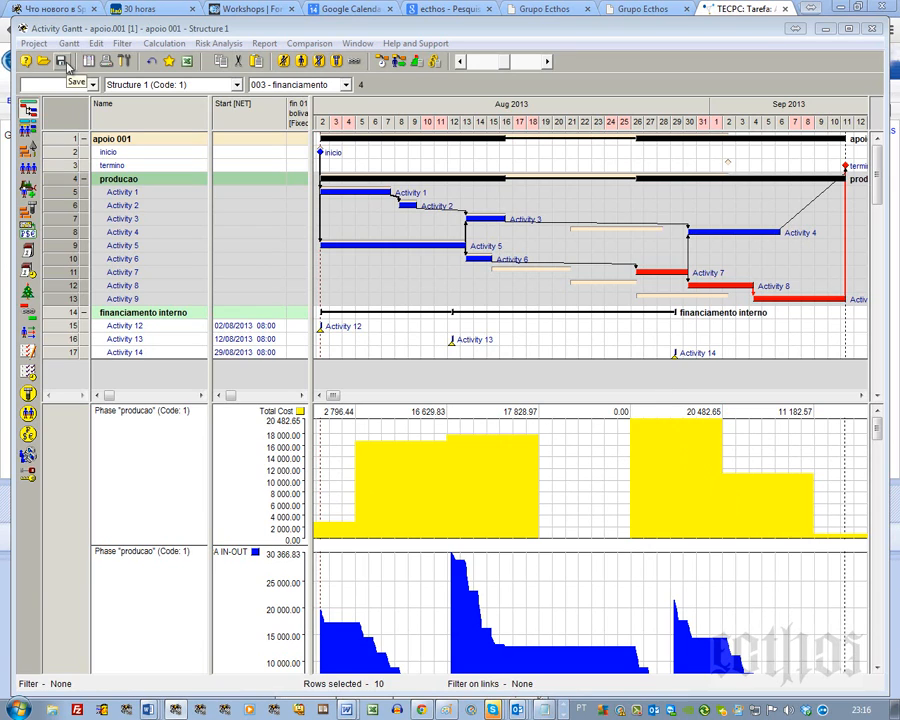
# Collapse the producao phase and widen the table area to compare Total Cost [Remaining] of producao and financiamento interno.
pyautogui.click(84, 179)
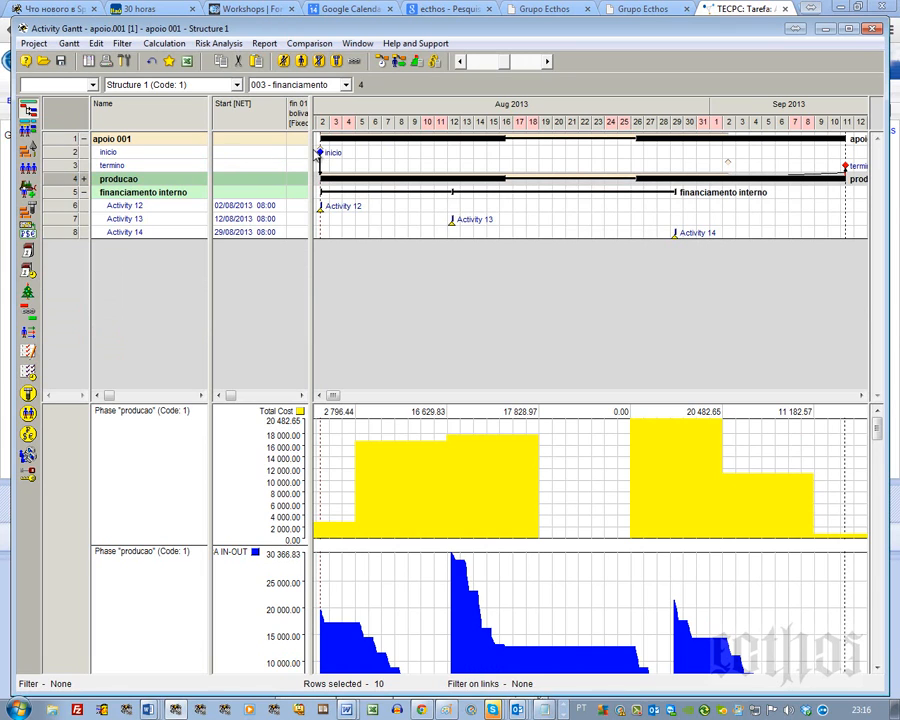
pyautogui.moveTo(309, 149); pyautogui.dragTo(500, 149)
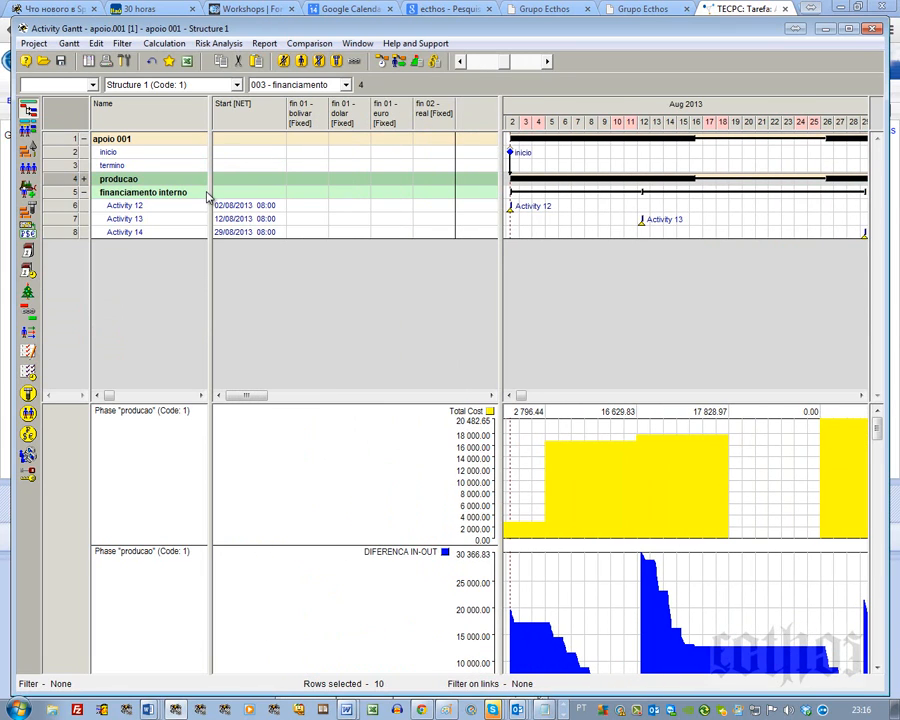
pyautogui.moveTo(208, 197); pyautogui.dragTo(417, 172)
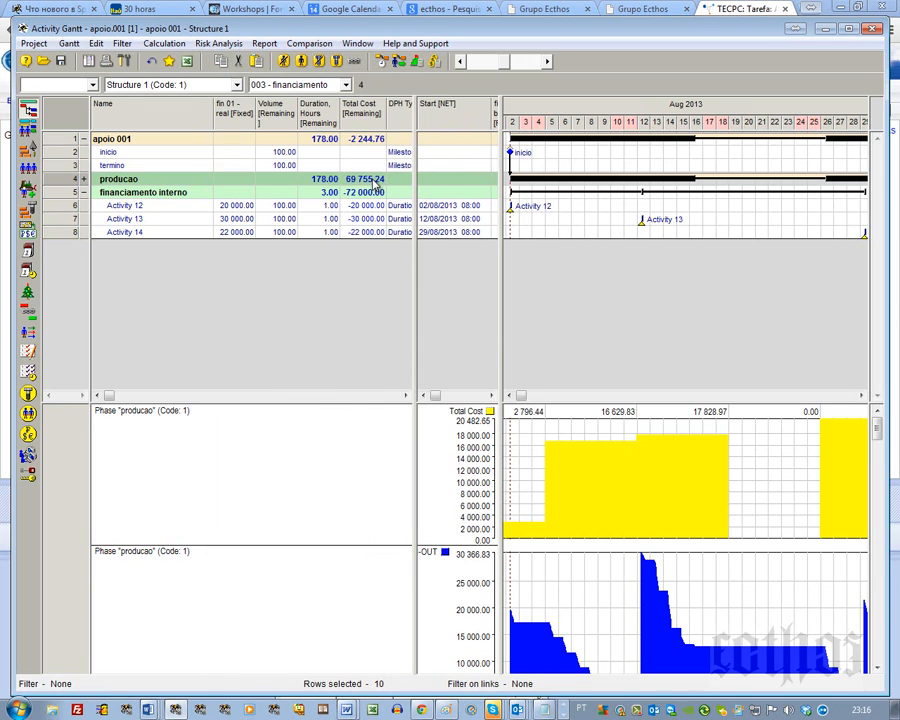
pyautogui.click(374, 180)
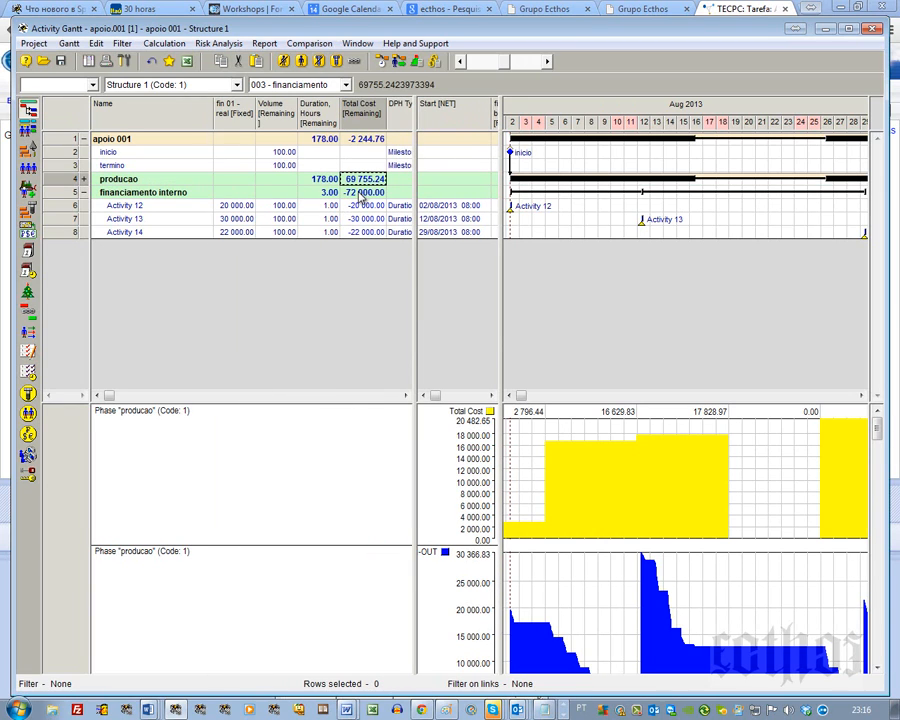
# Compare the Total Cost [Remaining] of producao and financiamento interno with both phases collapsed, and expand both phases again.
pyautogui.click(83, 192)
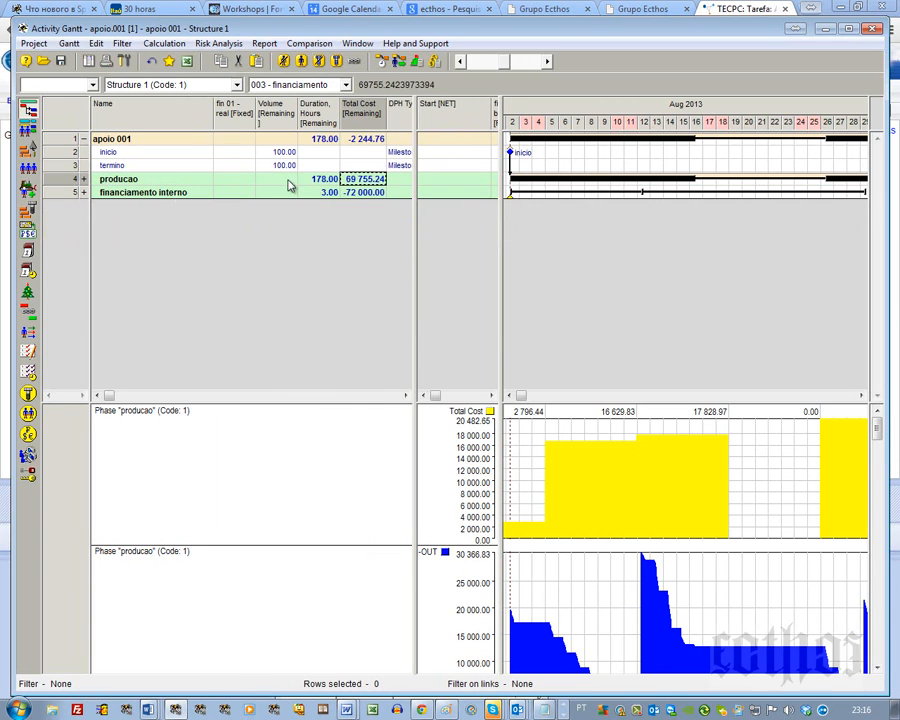
pyautogui.click(355, 195)
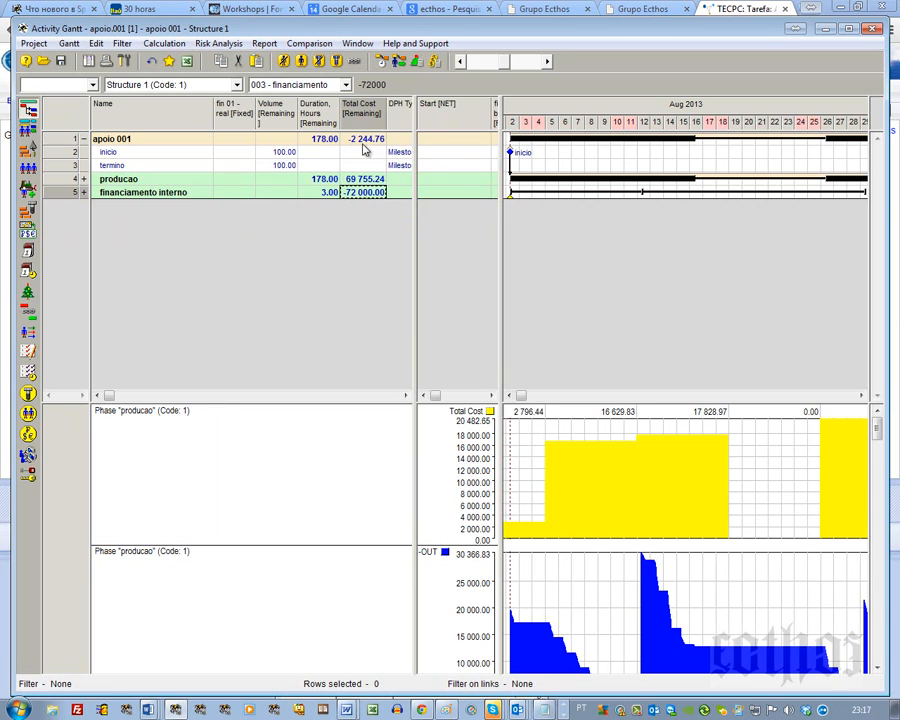
pyautogui.click(85, 193)
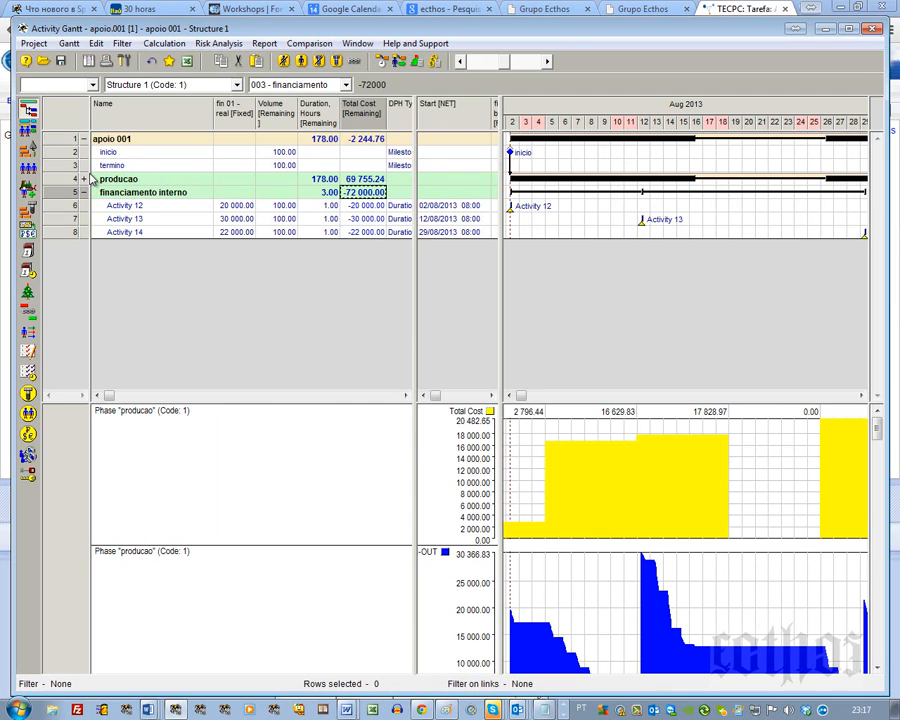
pyautogui.click(85, 179)
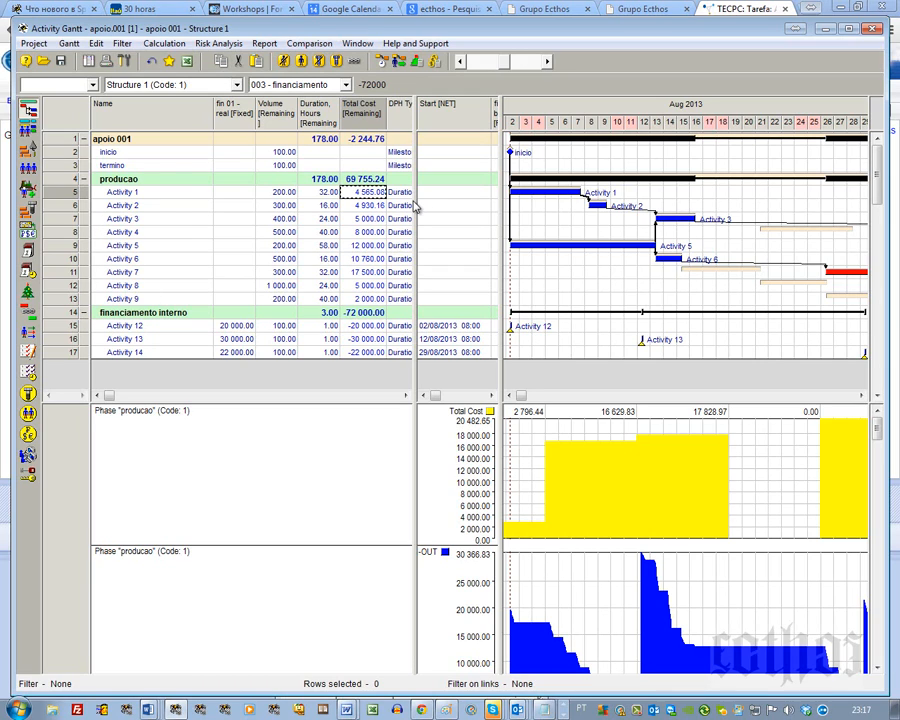
# Narrow the table area to give the Gantt chart more room, and check the Start [NET] dates of Activities 12, 13 and 14.
pyautogui.moveTo(415, 201); pyautogui.dragTo(215, 241)
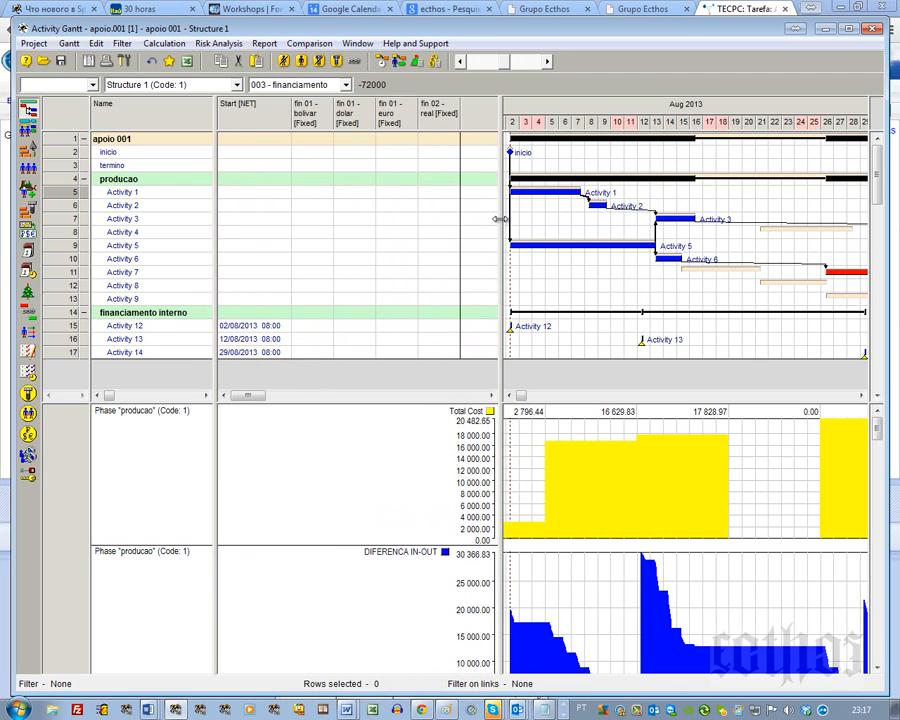
pyautogui.moveTo(497, 215); pyautogui.dragTo(289, 296)
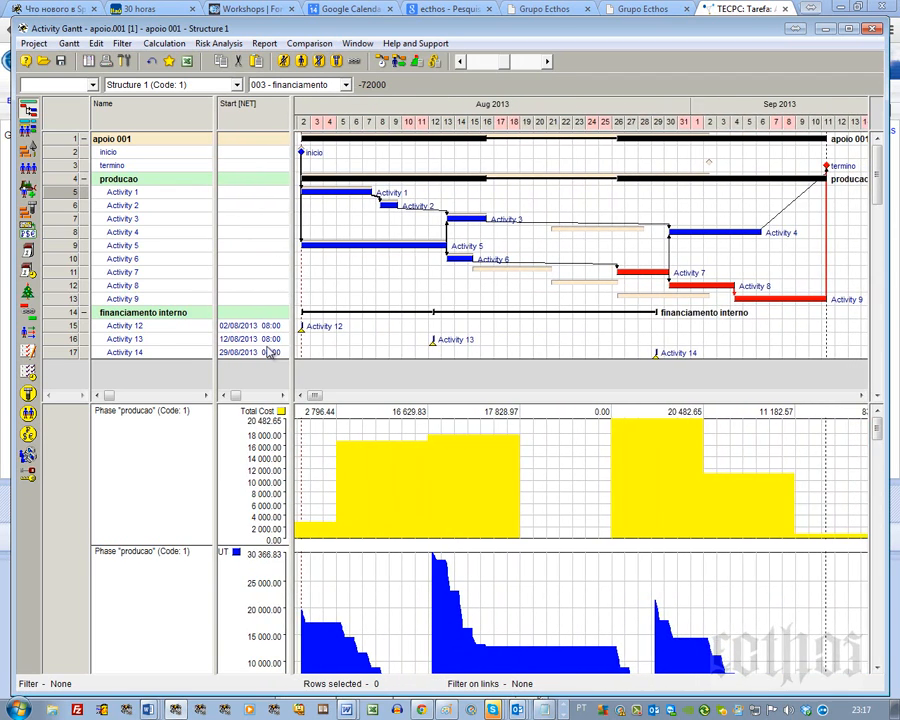
pyautogui.click(255, 326)
pyautogui.click(265, 353)
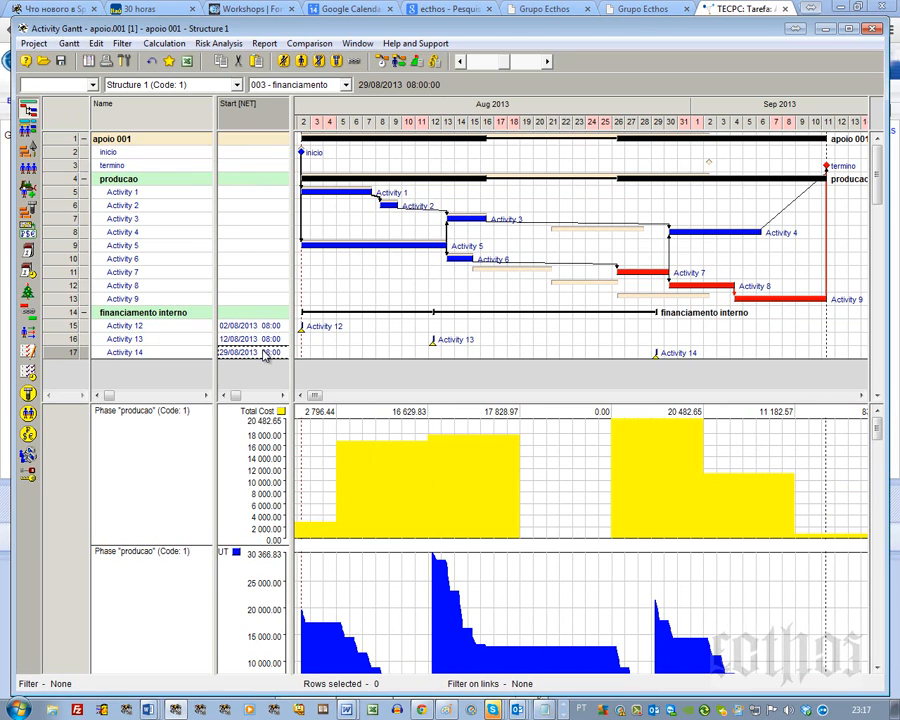
pyautogui.click(249, 327)
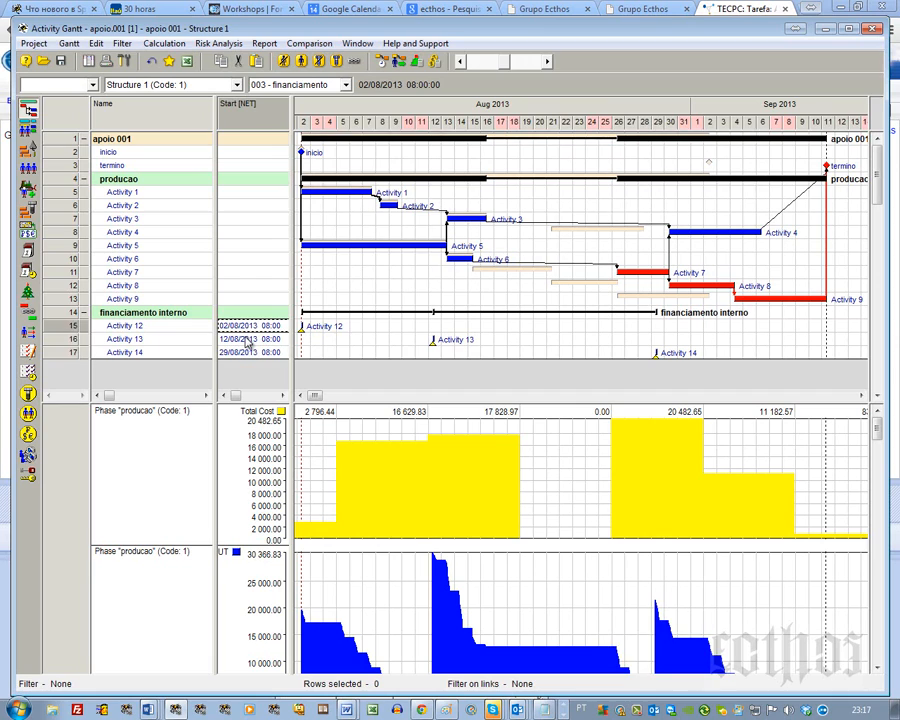
pyautogui.click(247, 341)
pyautogui.click(248, 354)
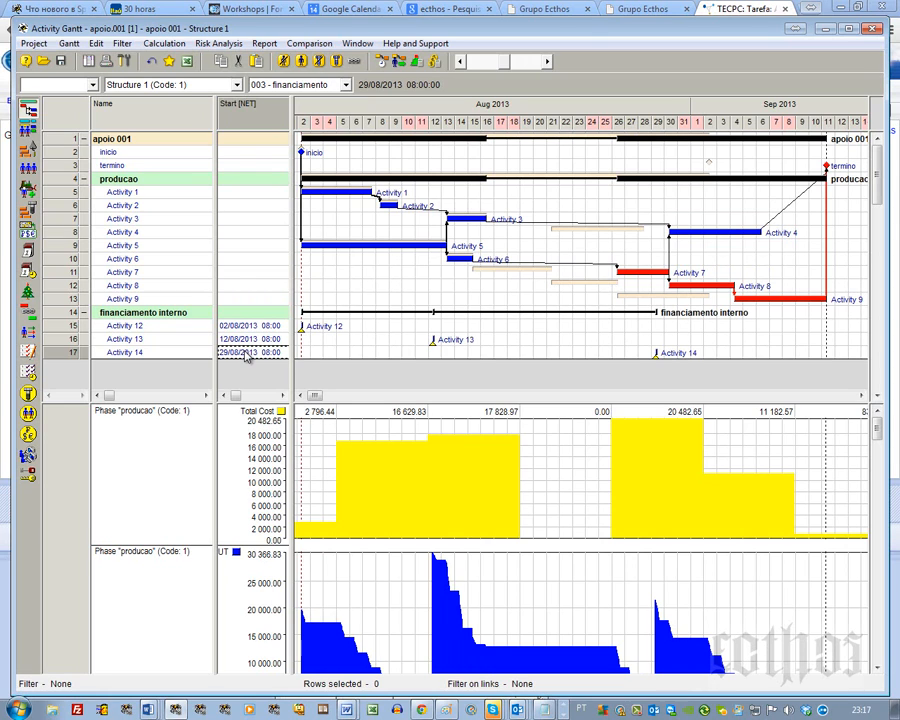
# Reschedule the project with plain Scheduling, without the DIFERENCA IN-OUT constraint, and enlarge the diagram area to show both diagrams fully.
pyautogui.click(381, 62)
pyautogui.press('Return')
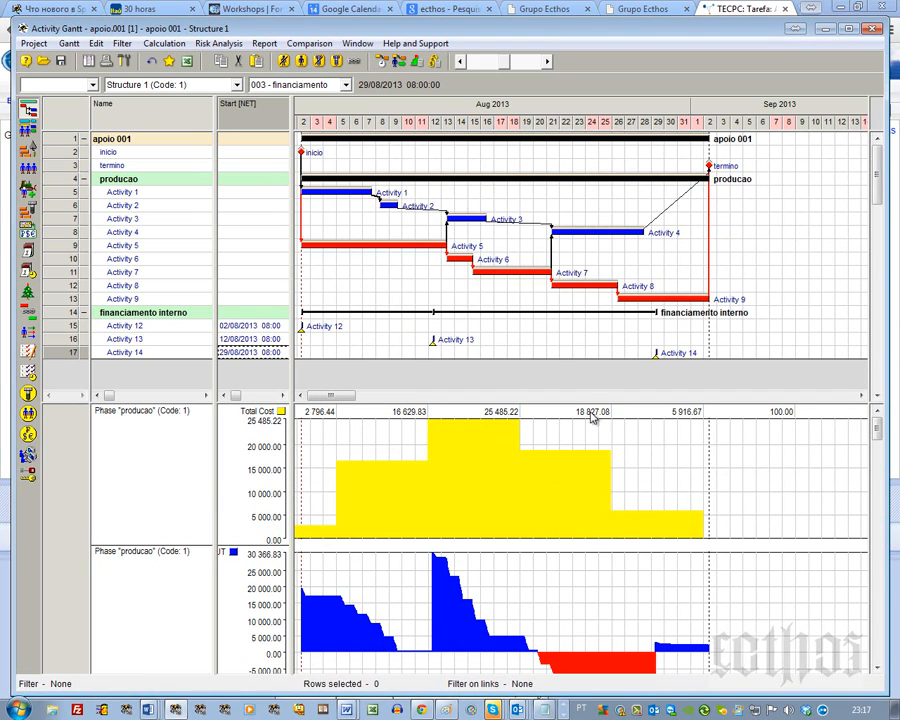
pyautogui.moveTo(589, 402); pyautogui.dragTo(588, 356)
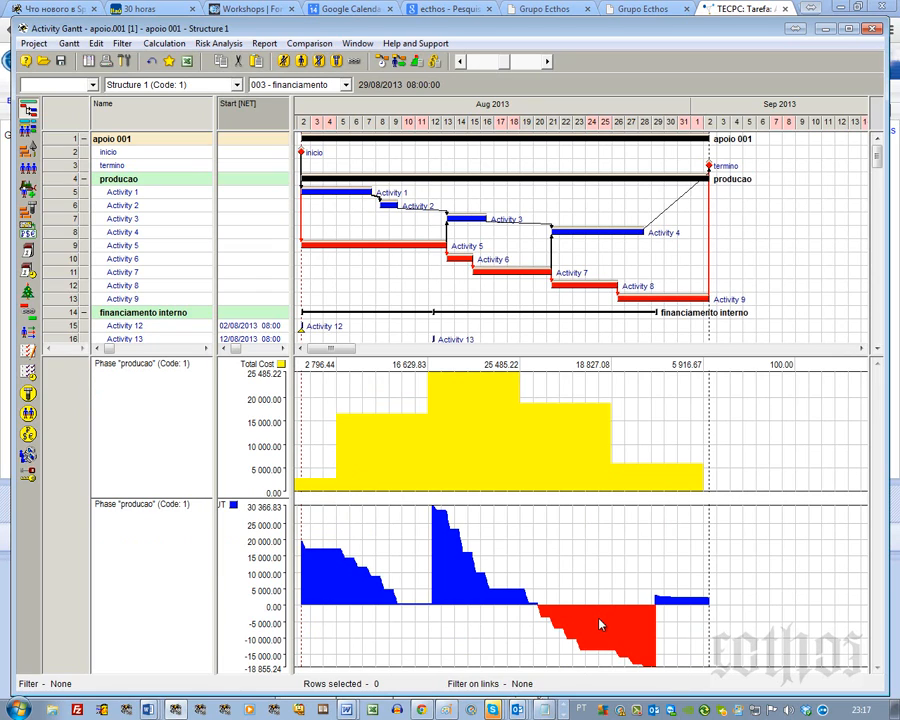
# Change the Total Cost diagram's color for values greater than 0 to green.
pyautogui.rightClick(471, 449)
pyautogui.click(496, 457)
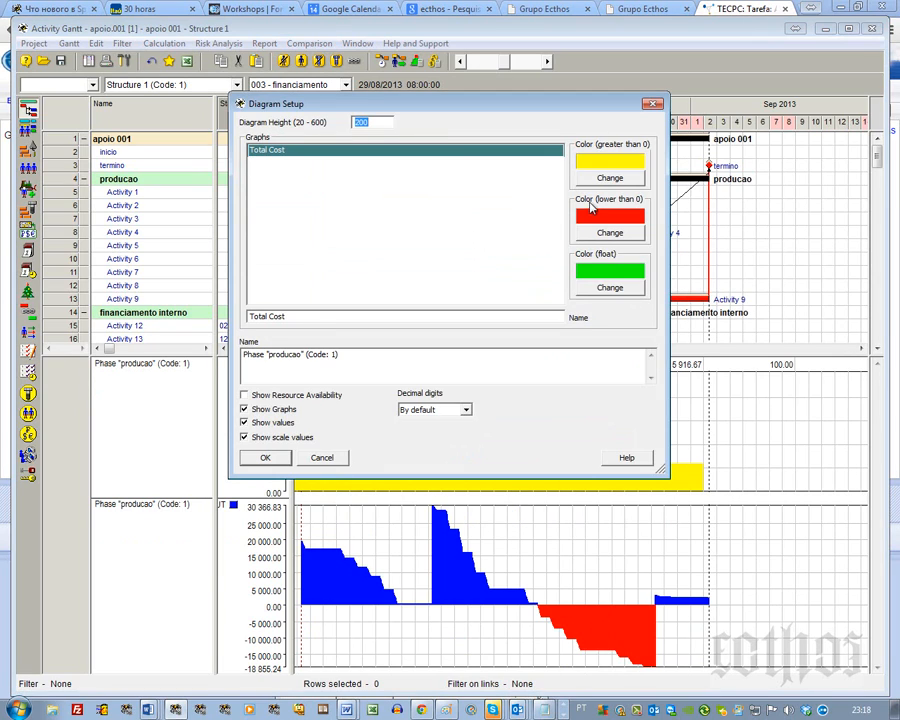
pyautogui.click(610, 177)
pyautogui.click(48, 72)
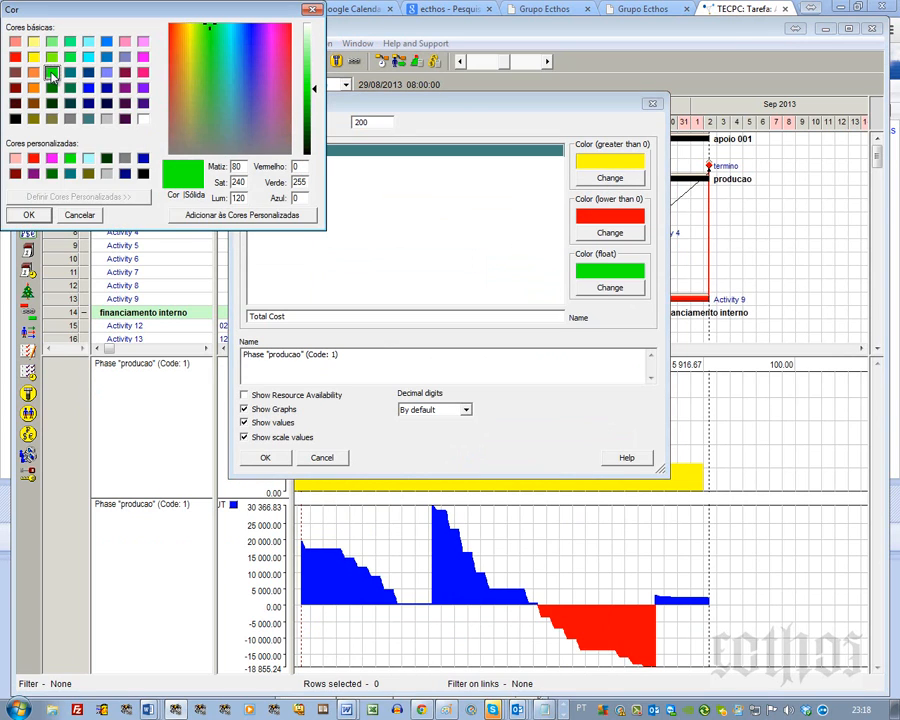
pyautogui.click(29, 215)
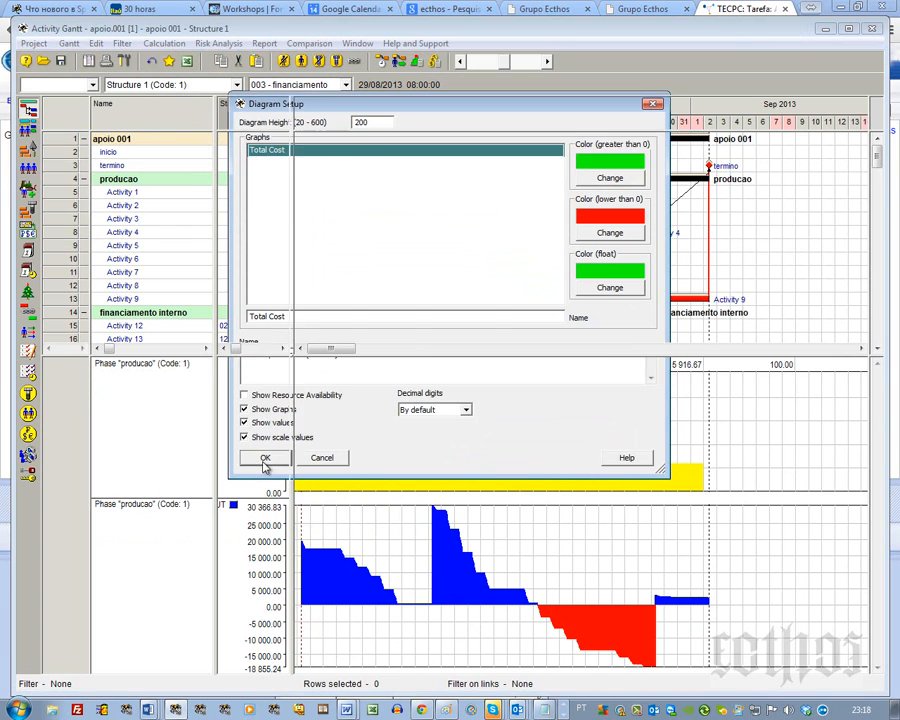
pyautogui.click(266, 458)
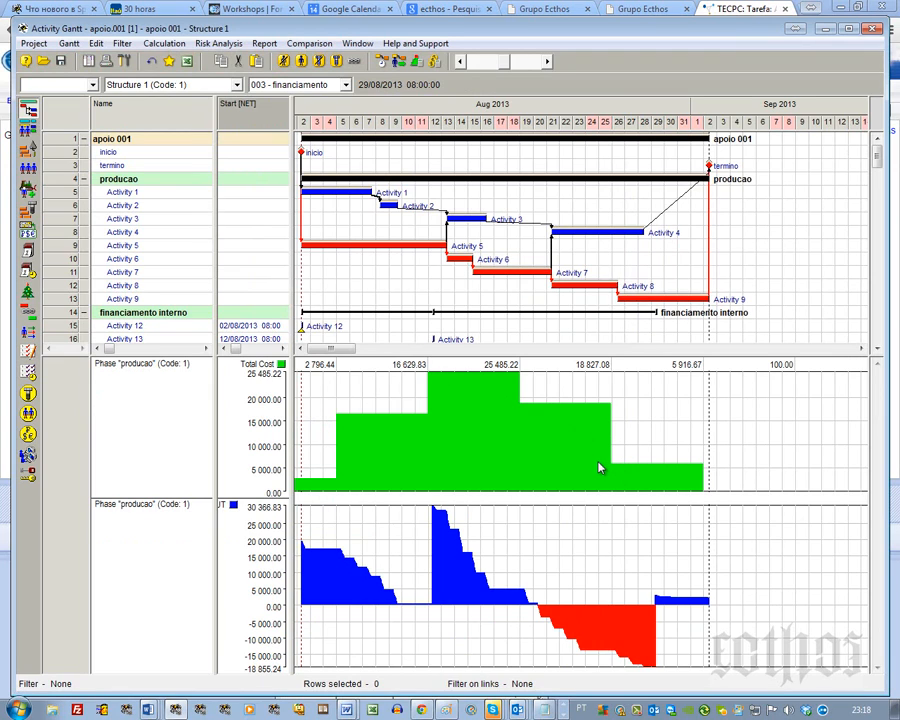
# Set the Start [NET] of Activity 14 in financiamento interno to 22/08/2013 and reschedule the project.
pyautogui.click(250, 327)
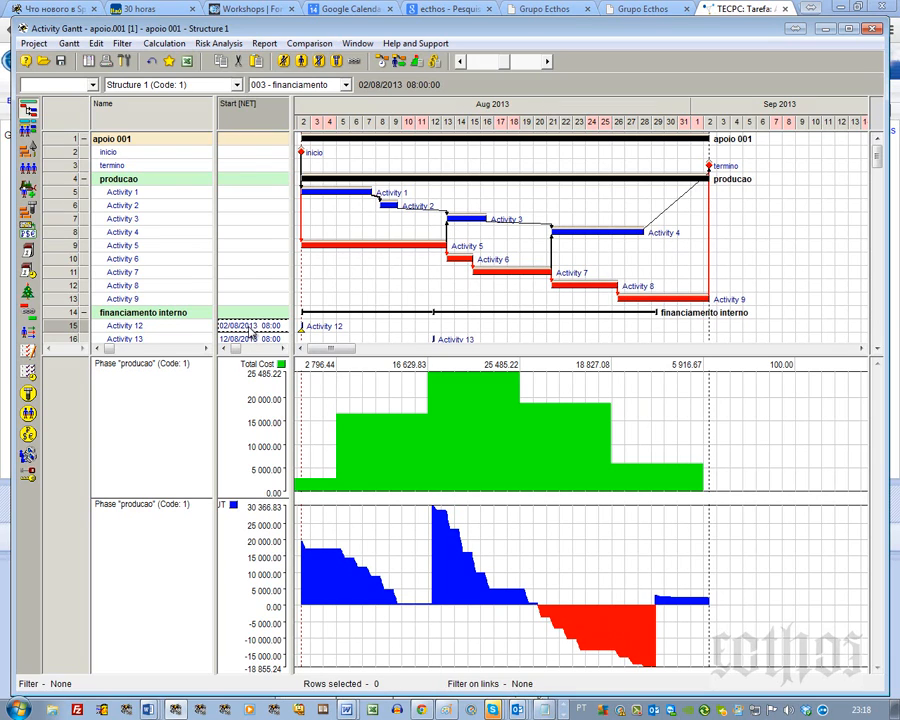
pyautogui.press('Down')
pyautogui.press('Down')
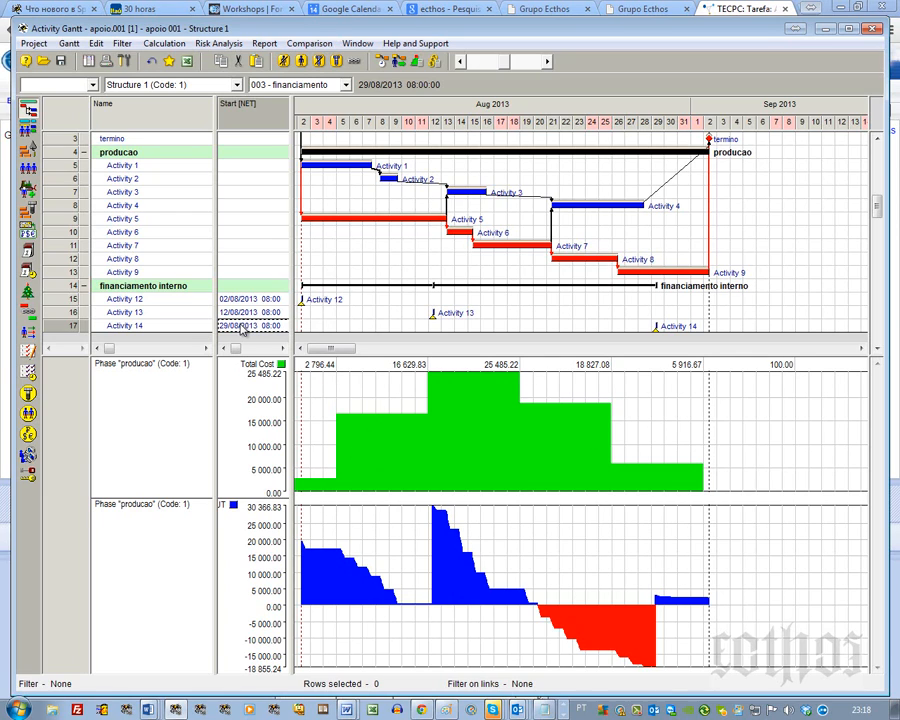
pyautogui.click(243, 328)
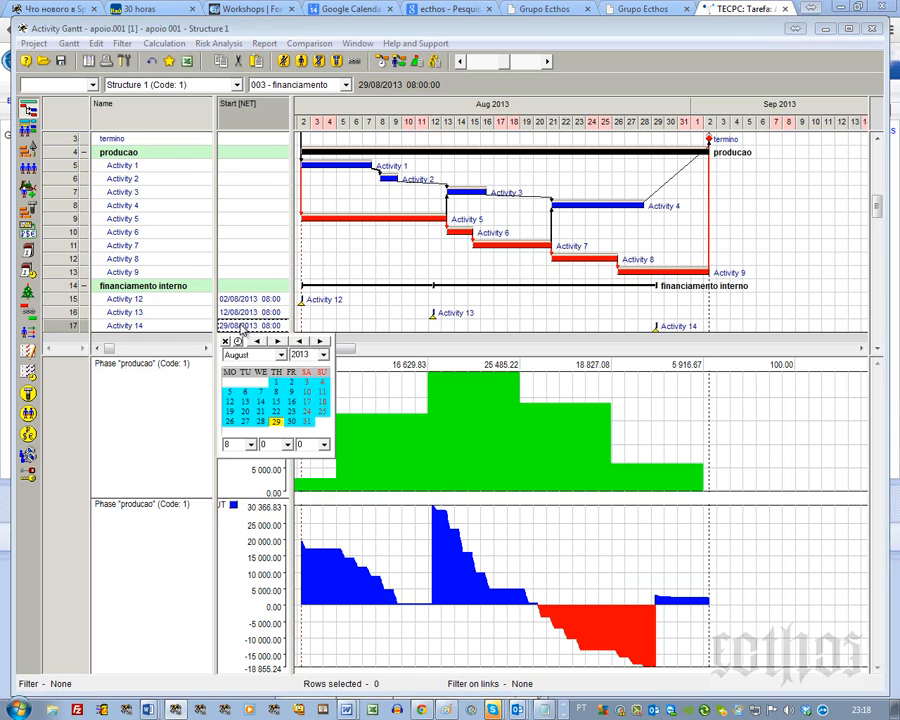
pyautogui.click(279, 416)
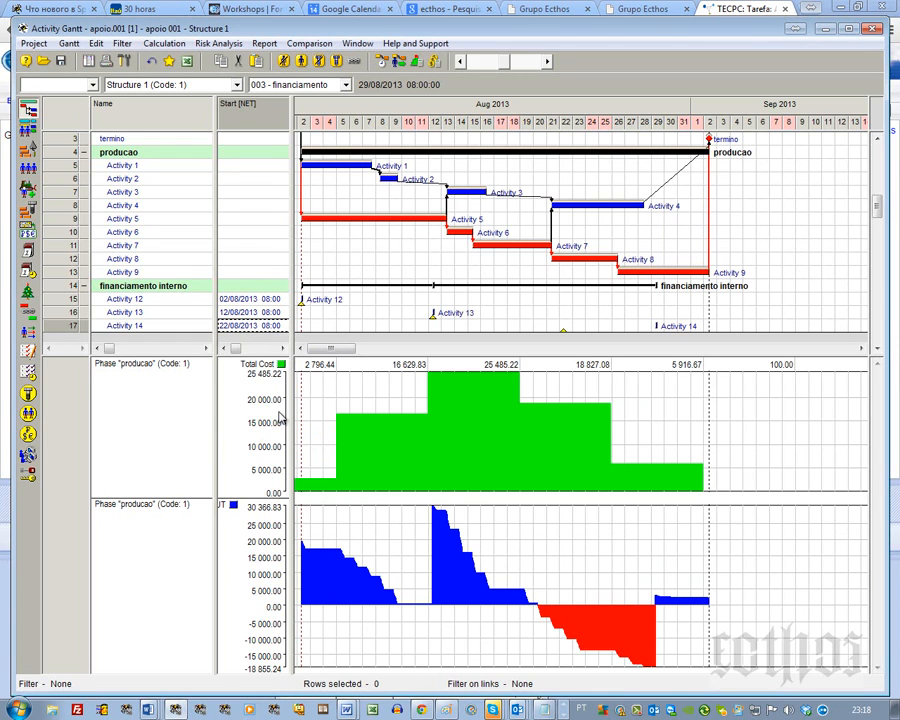
pyautogui.click(381, 63)
pyautogui.press('Return')
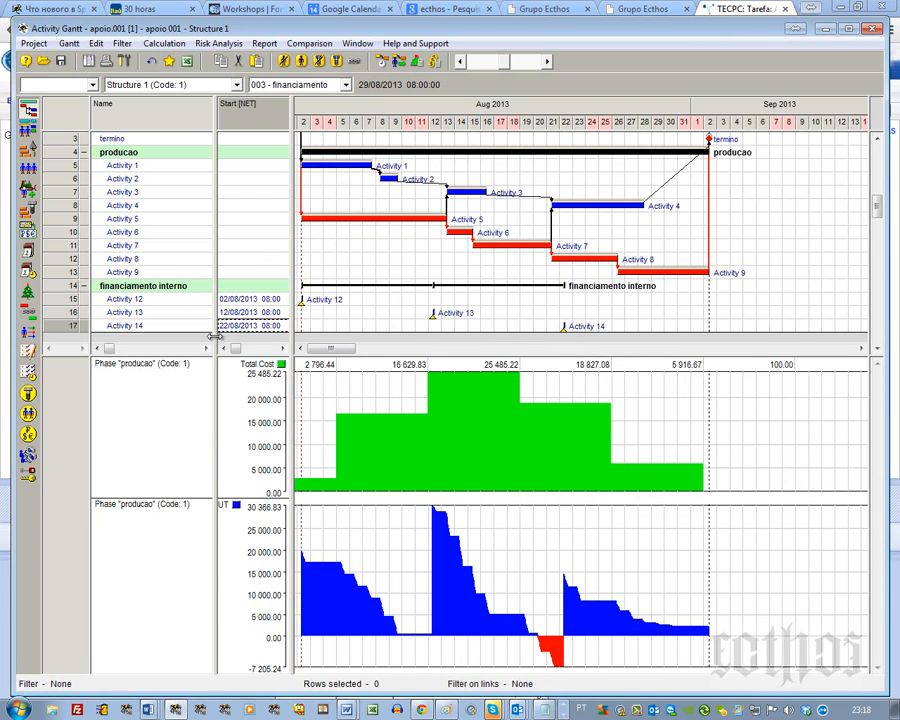
# Set the Start [NET] of Activity 14 to 19/08/2013 and reschedule the project.
pyautogui.click(237, 328)
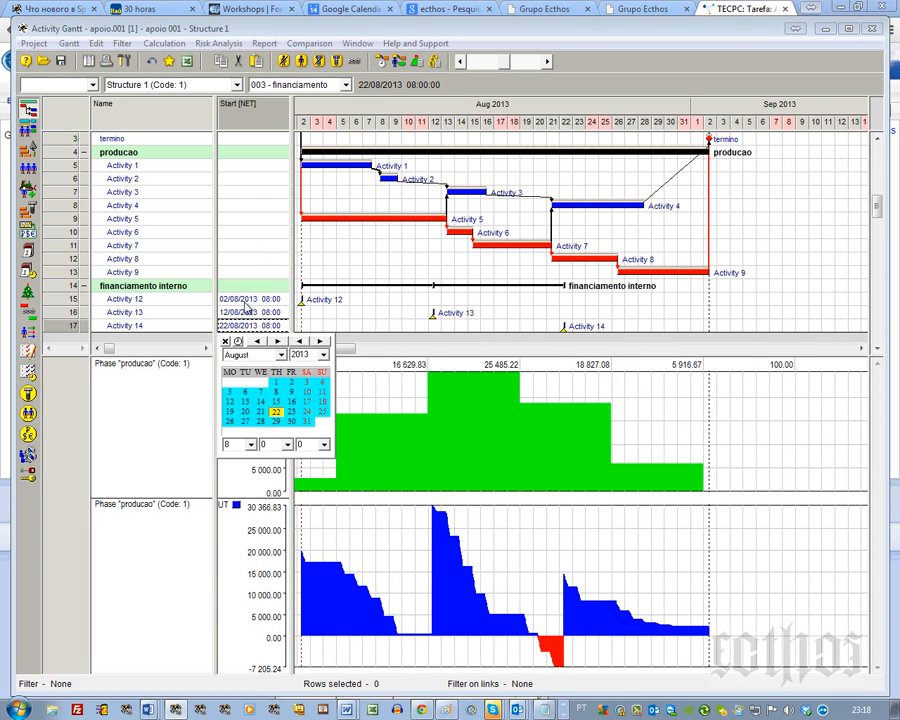
pyautogui.click(230, 412)
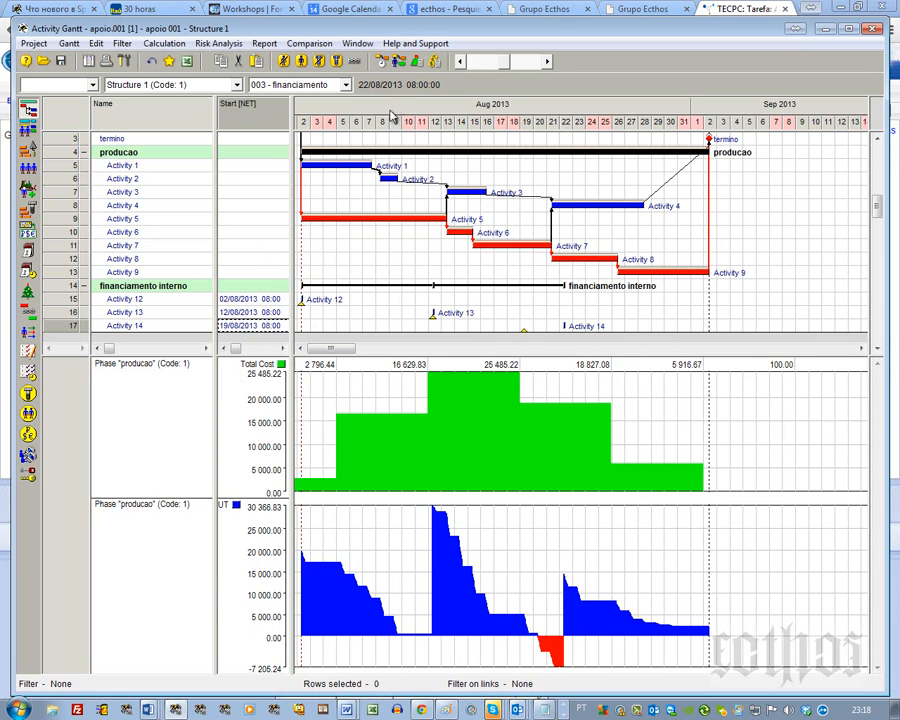
pyautogui.click(381, 63)
pyautogui.press('Return')
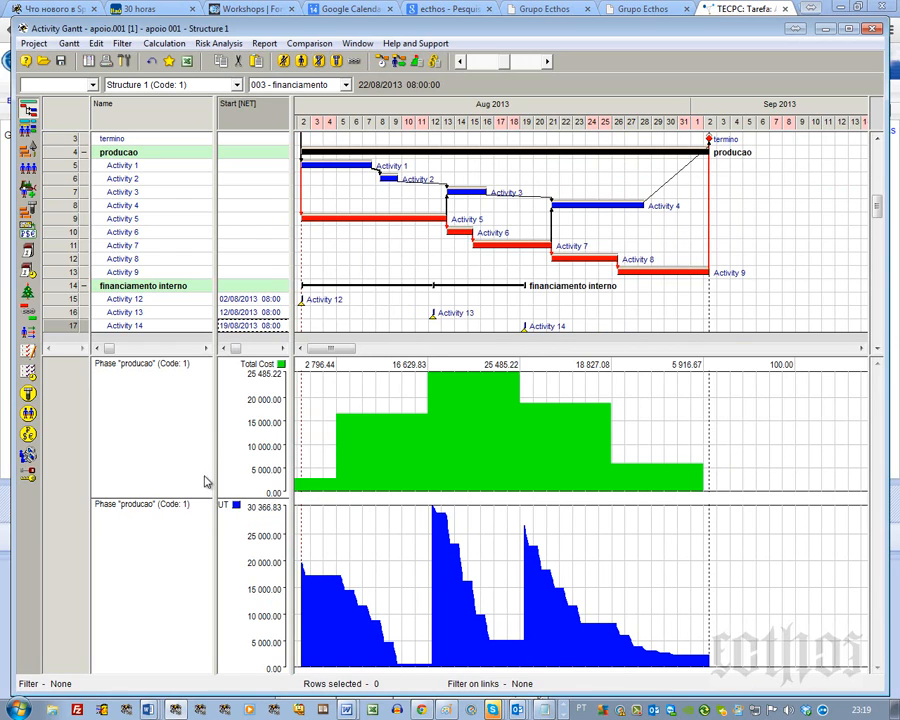
# Review the rows and start dates of Activities 12 to 14 in financiamento interno.
pyautogui.click(66, 309)
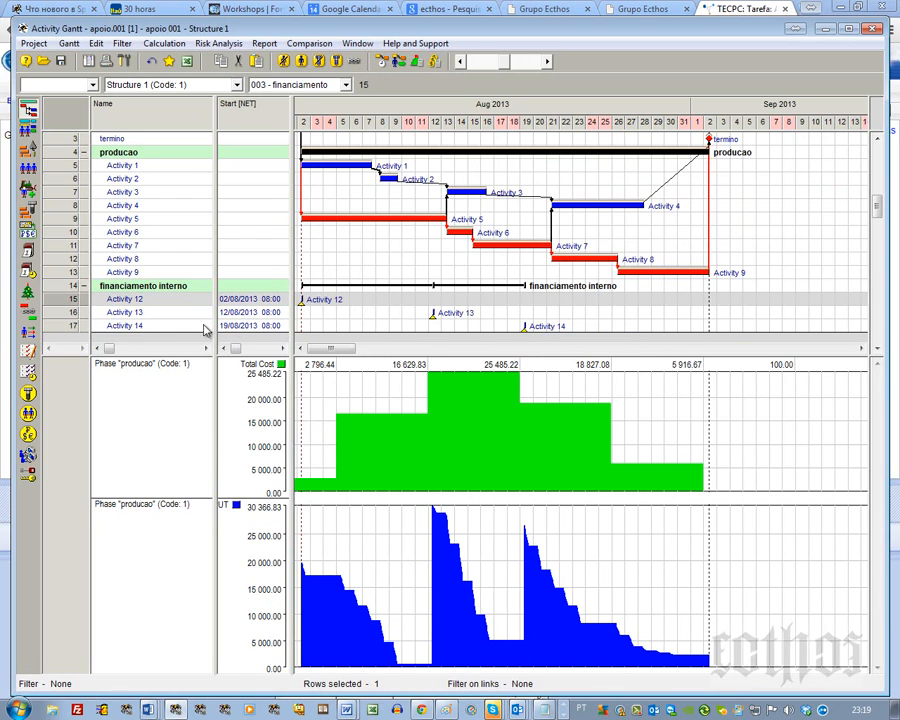
pyautogui.click(243, 325)
pyautogui.moveTo(121, 305); pyautogui.dragTo(125, 331)
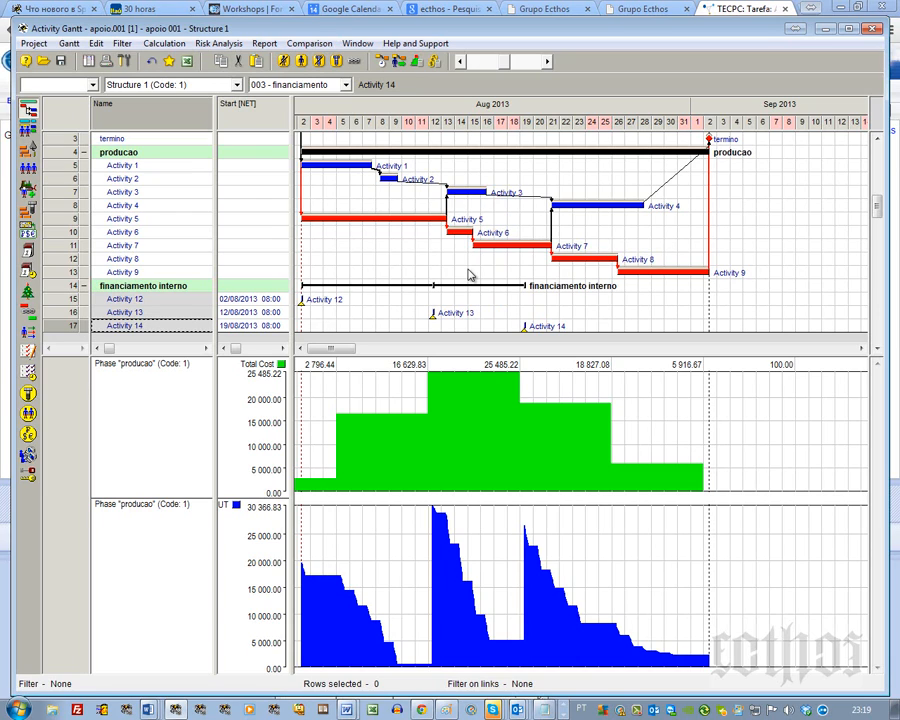
# Try postponing Activity 13 by setting its Start [NET] to 15/08/2013 and reschedule the project.
pyautogui.click(254, 313)
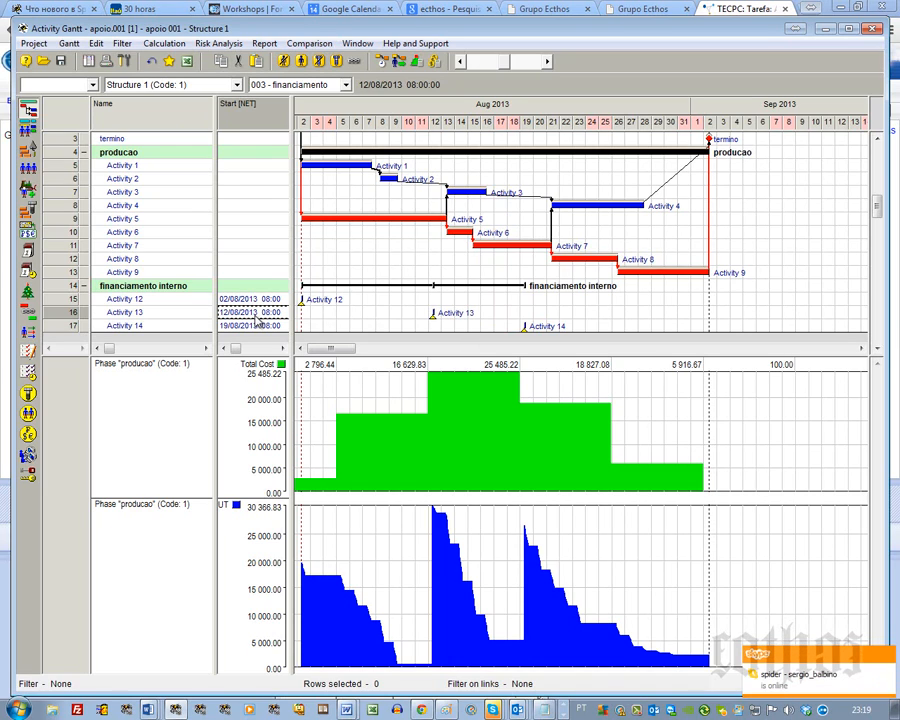
pyautogui.click(195, 316)
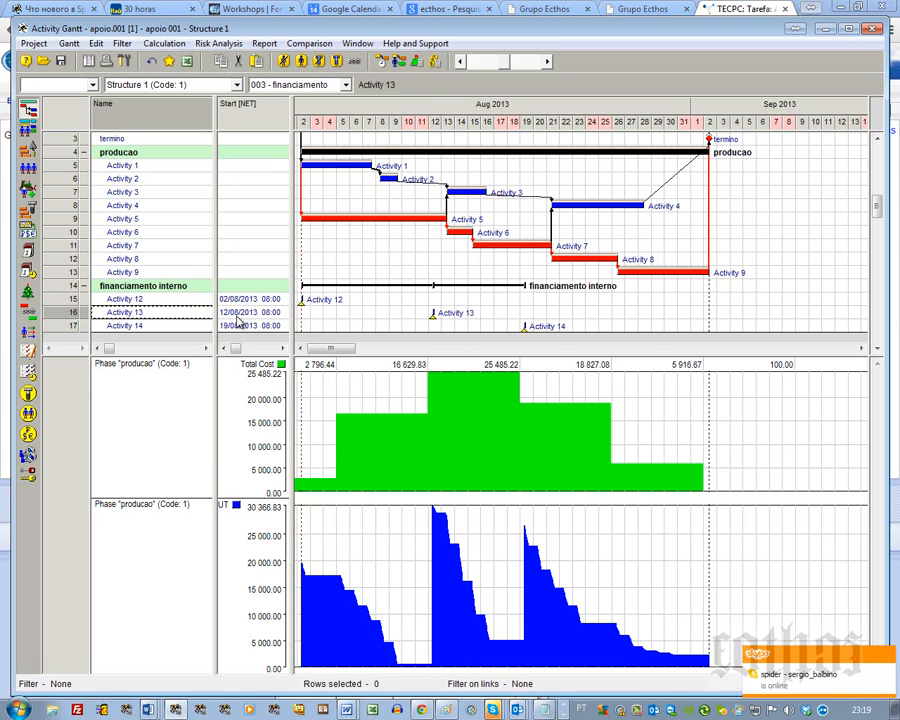
pyautogui.click(240, 314)
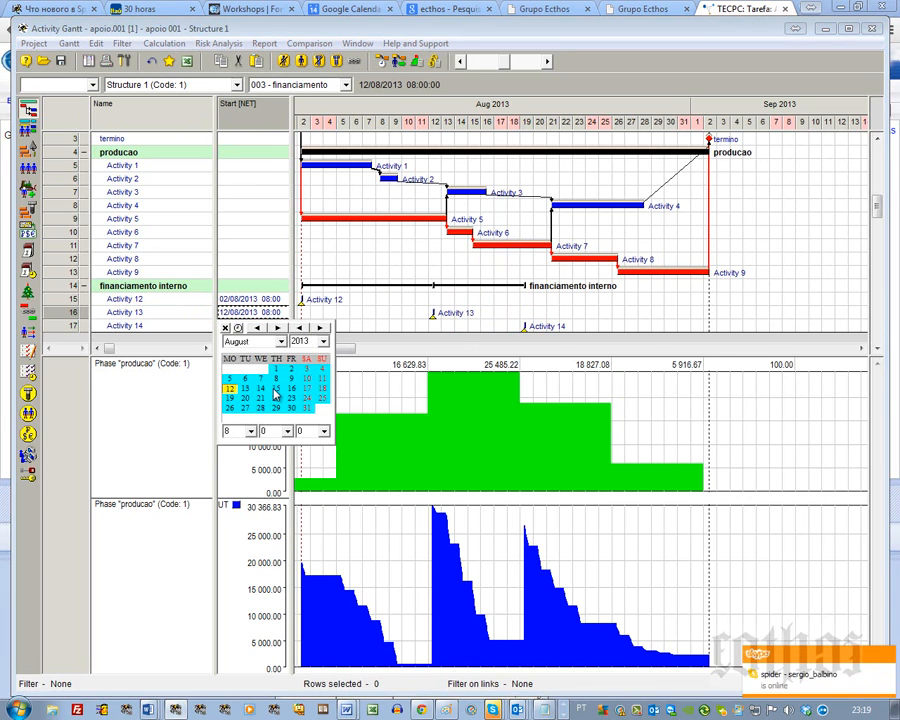
pyautogui.click(276, 388)
pyautogui.click(389, 63)
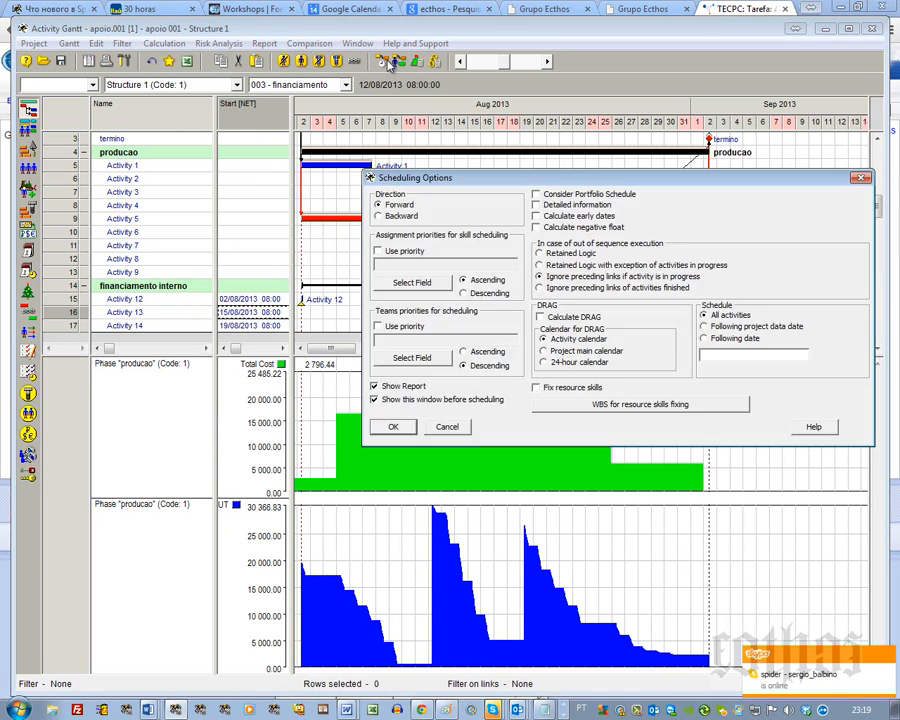
pyautogui.press('Return')
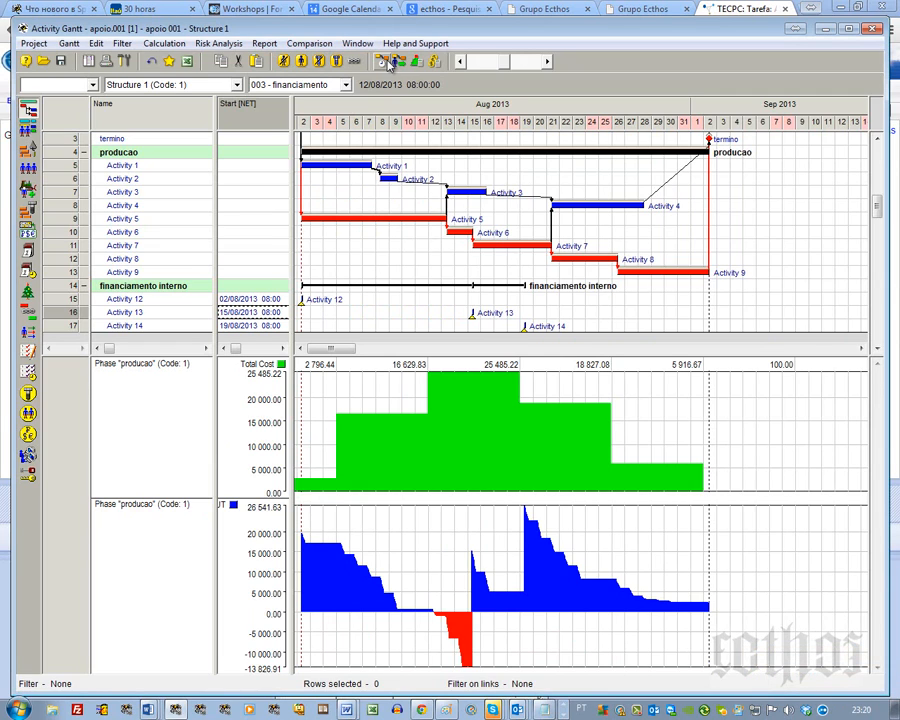
# Undo the last start date change of Activity 13, restoring 12/08/2013, and reschedule the project.
pyautogui.click(388, 63)
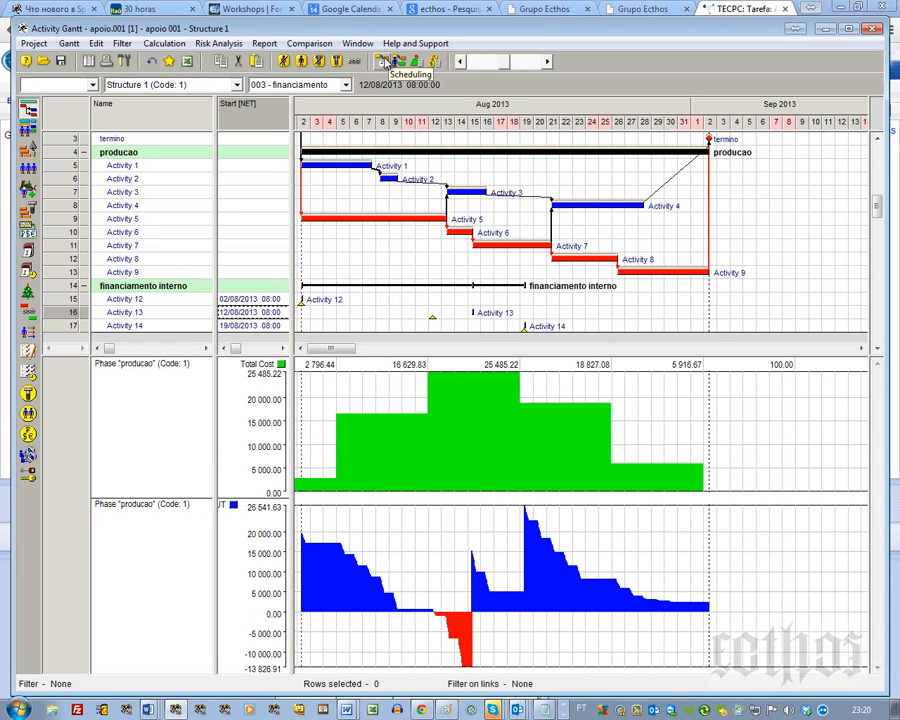
pyautogui.click(388, 63)
pyautogui.click(395, 424)
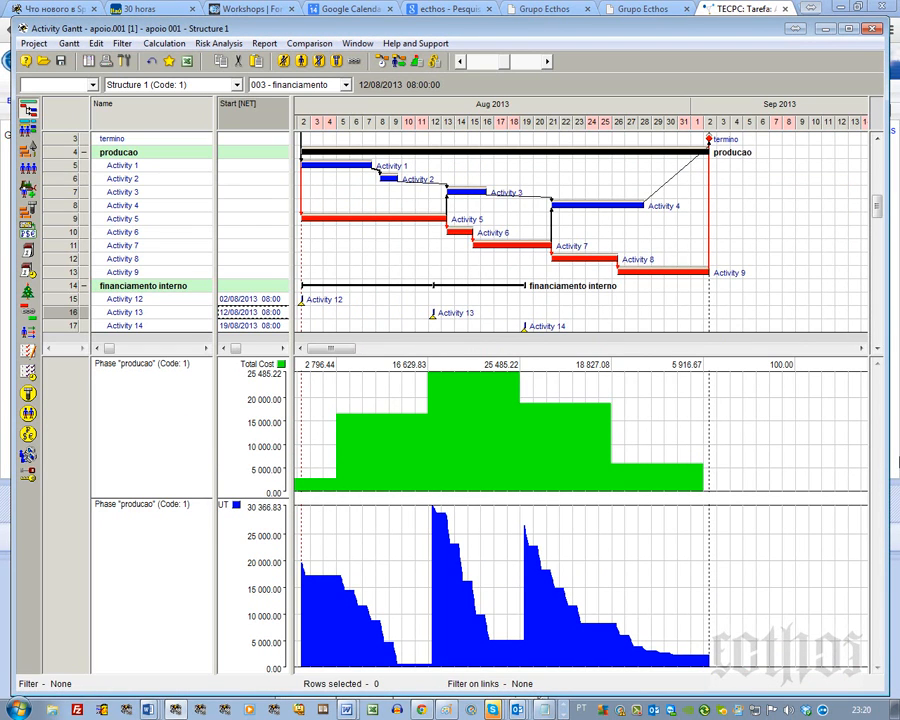
# Set the Start [NET] of Activity 13 to 15/08/2013 again and rerun Scheduling.
pyautogui.click(250, 318)
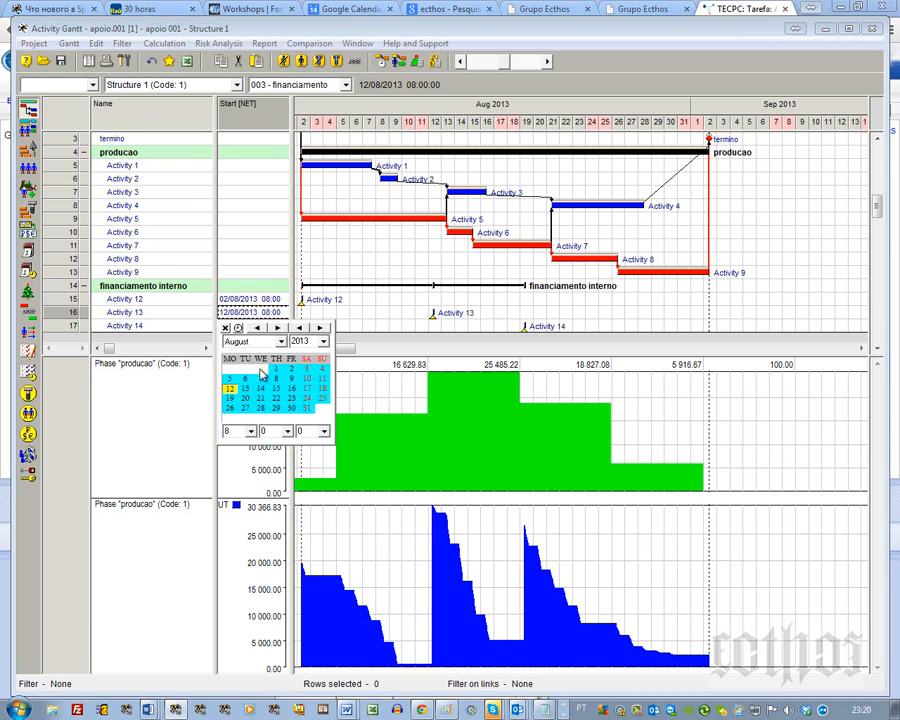
pyautogui.click(278, 391)
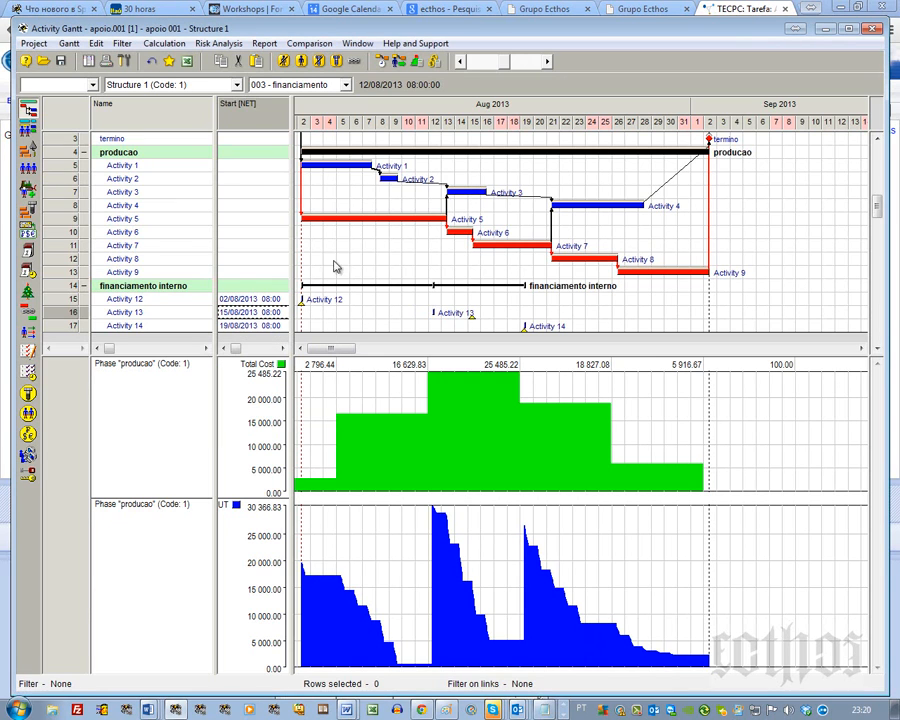
pyautogui.click(381, 61)
pyautogui.click(393, 426)
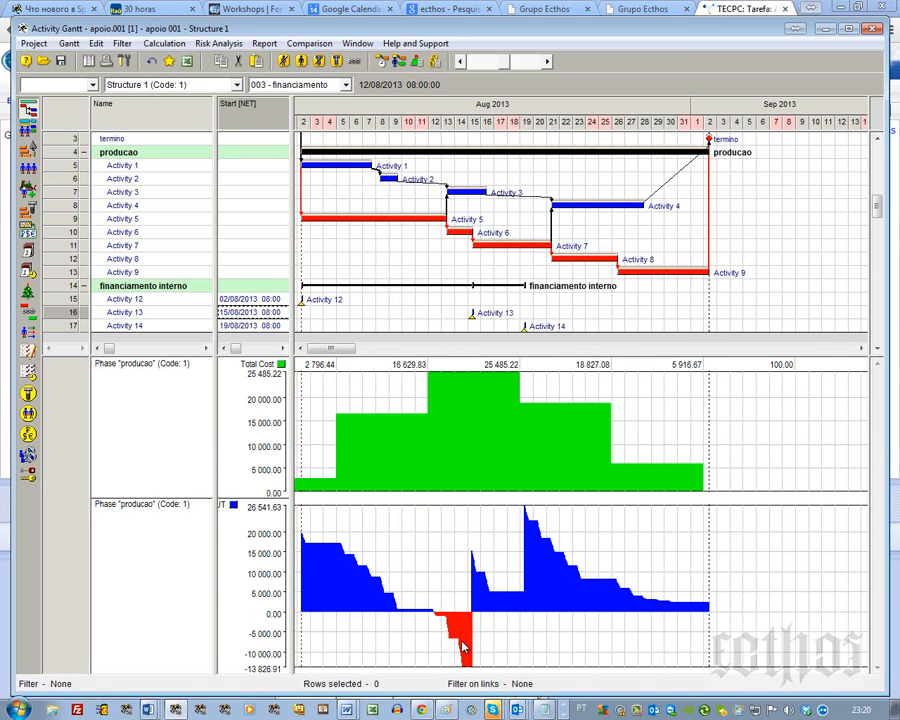
# Add the NPV [Remaining] field as a column before Start [NET] and widen the table area to show both columns fully.
pyautogui.rightClick(284, 118)
pyautogui.click(310, 128)
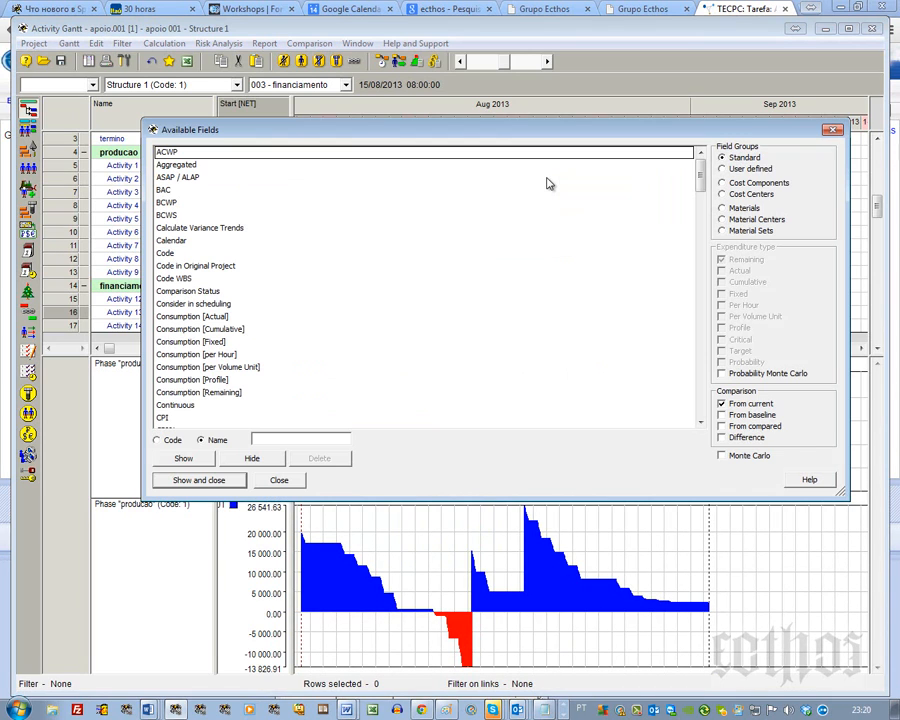
pyautogui.write('v')
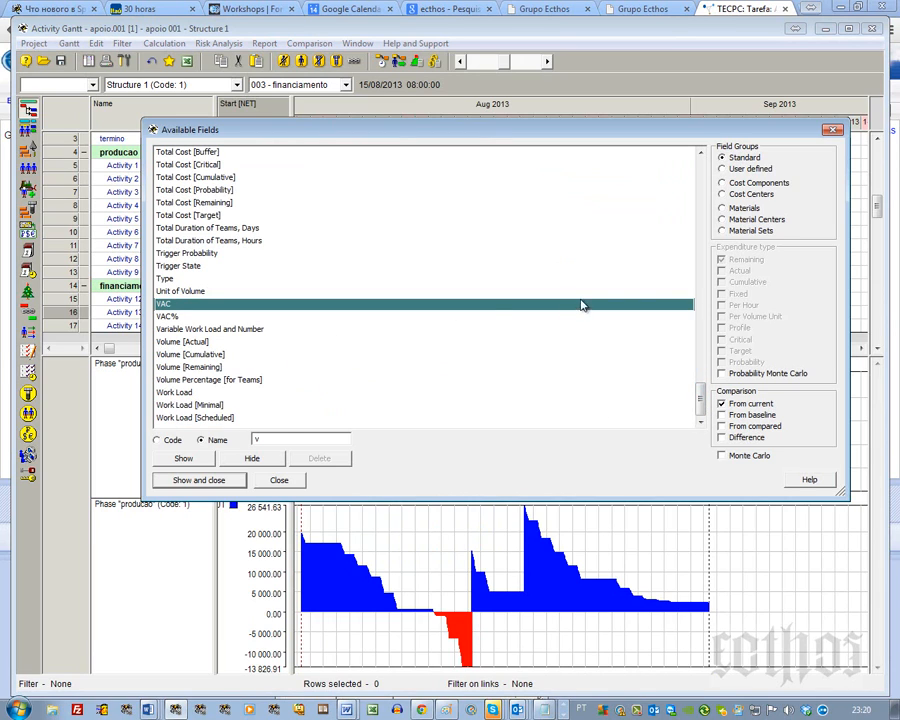
pyautogui.click(700, 205)
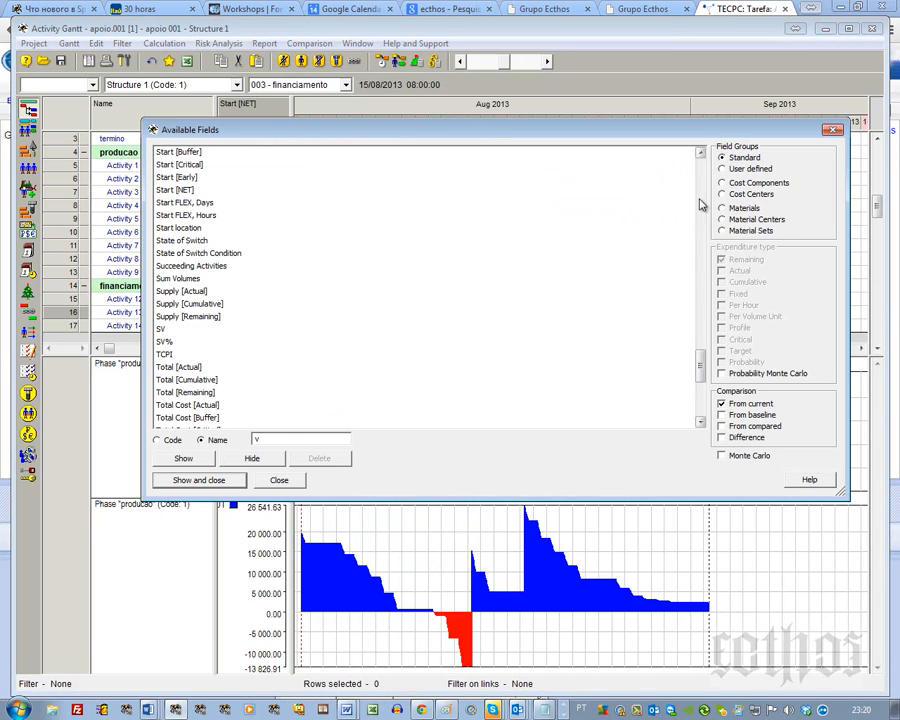
pyautogui.click(700, 205)
pyautogui.click(700, 205)
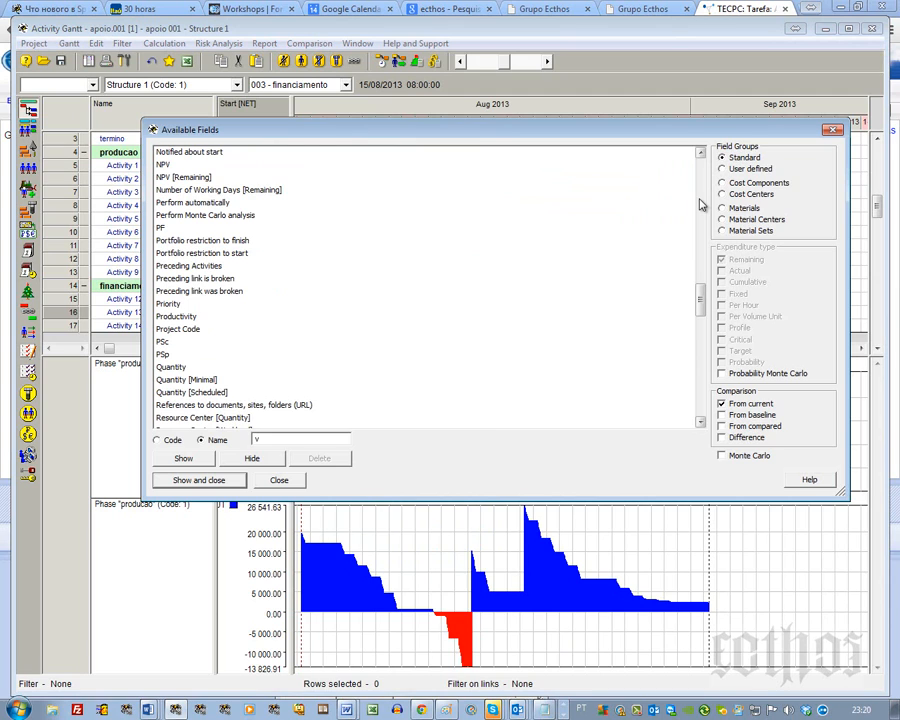
pyautogui.click(167, 166)
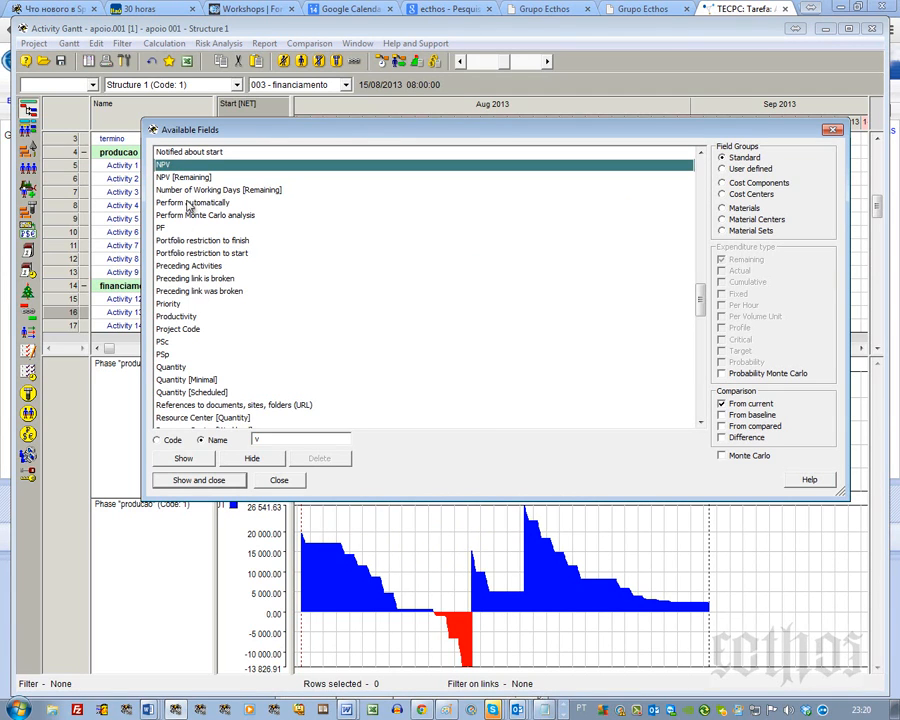
pyautogui.click(184, 177)
pyautogui.click(196, 482)
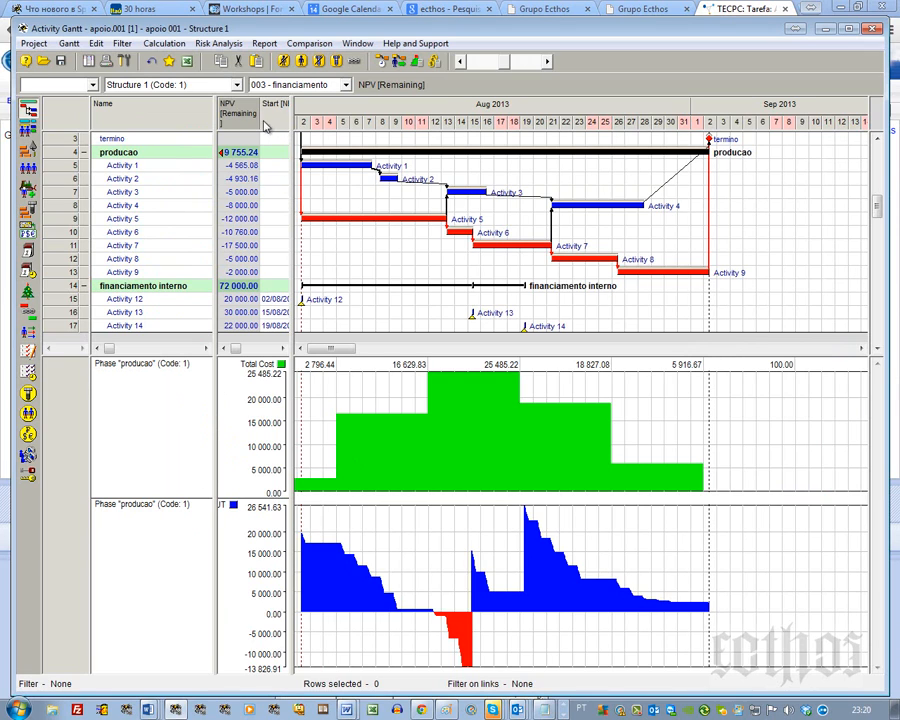
pyautogui.moveTo(260, 118); pyautogui.dragTo(340, 128)
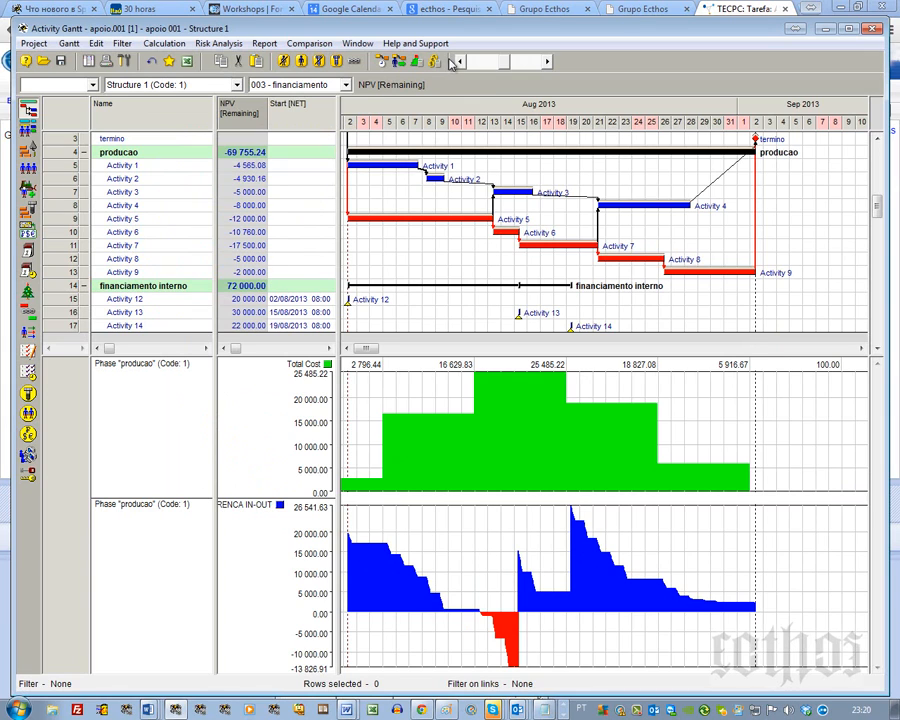
# Review the discounting period, payback date and NPV/IRR settings in the Cost and Material Calculation Options, and close them without calculating.
pyautogui.click(433, 61)
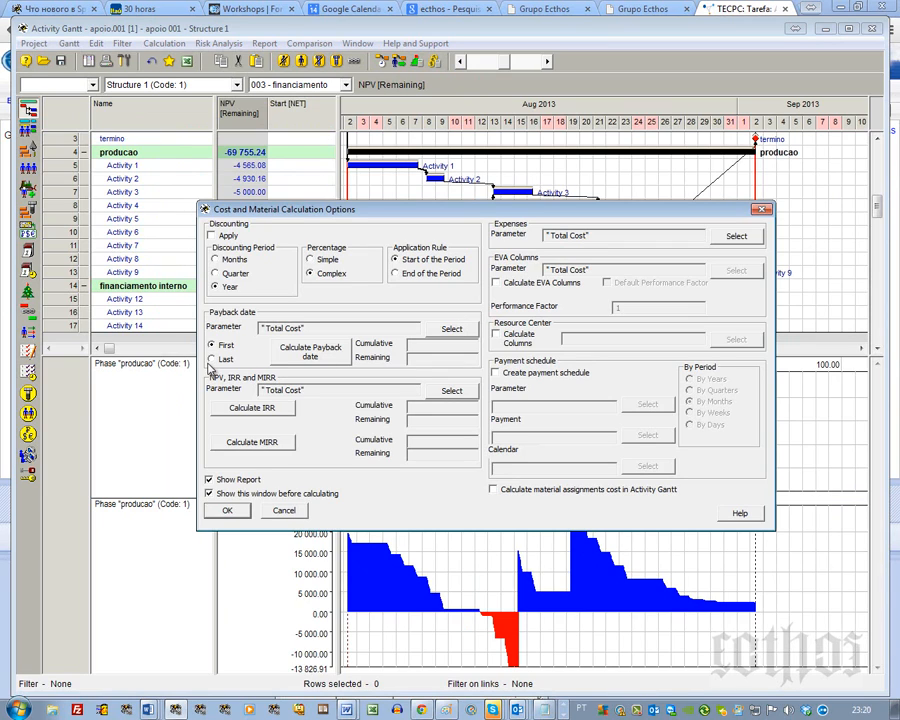
pyautogui.click(229, 260)
pyautogui.click(229, 287)
pyautogui.click(763, 209)
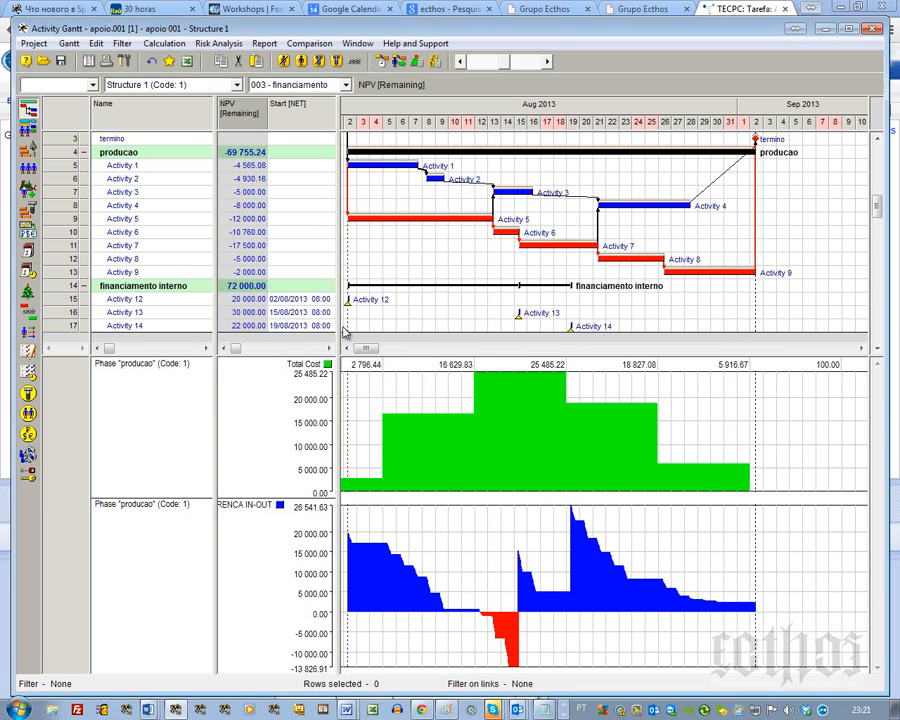
# Collapse the financiamento interno phase and bring the full NPV [Remaining] column back into view.
pyautogui.click(326, 315)
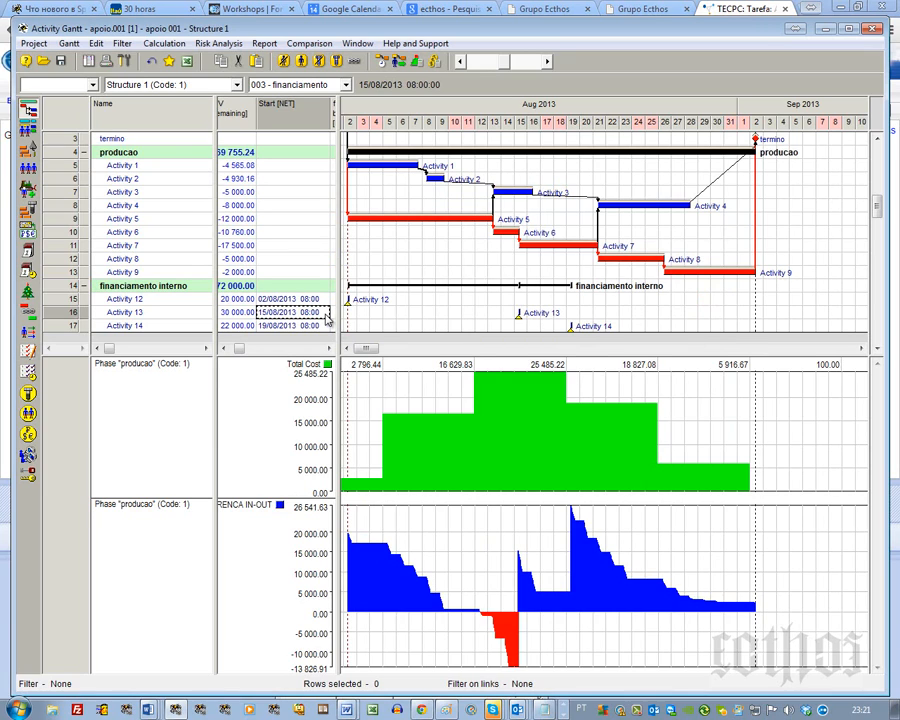
pyautogui.click(85, 287)
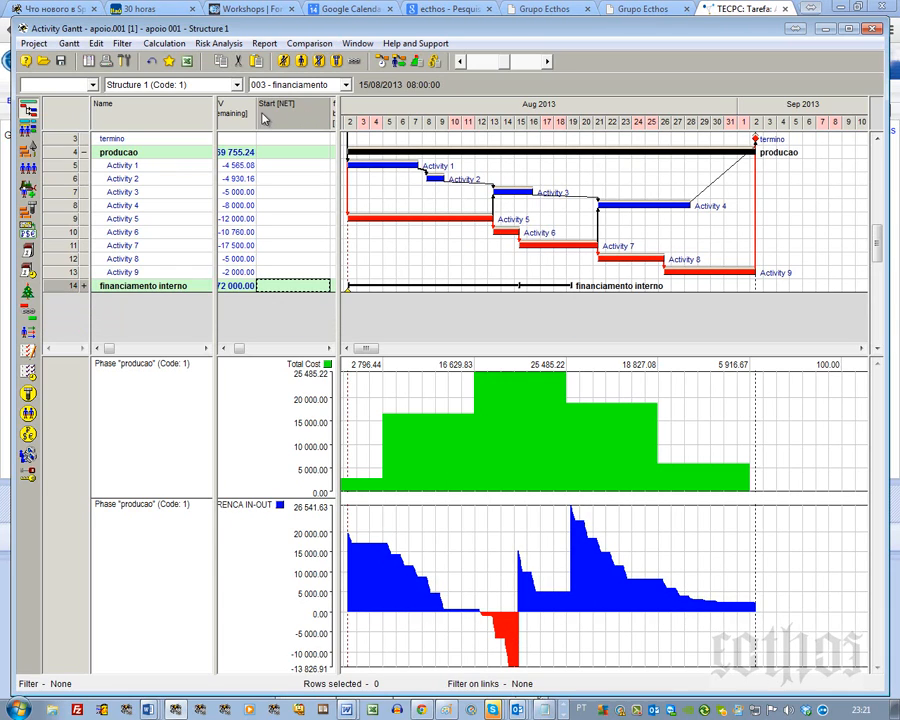
pyautogui.click(225, 350)
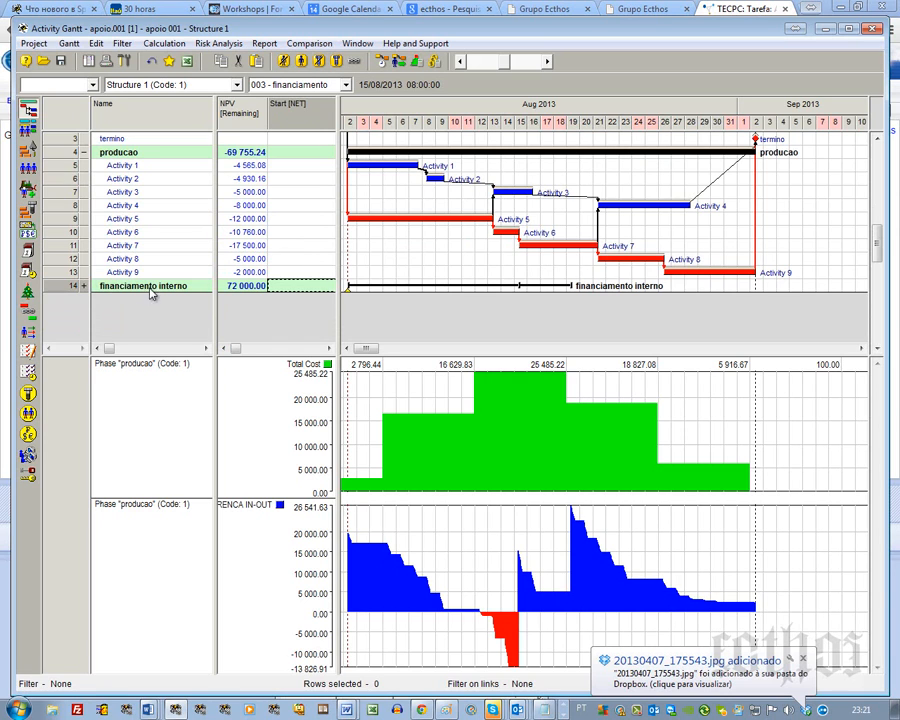
# Switch to the Moodle assignment page in Chrome and read the Custo text on the introduction, project cost management and financing limits.
pyautogui.click(822, 28)
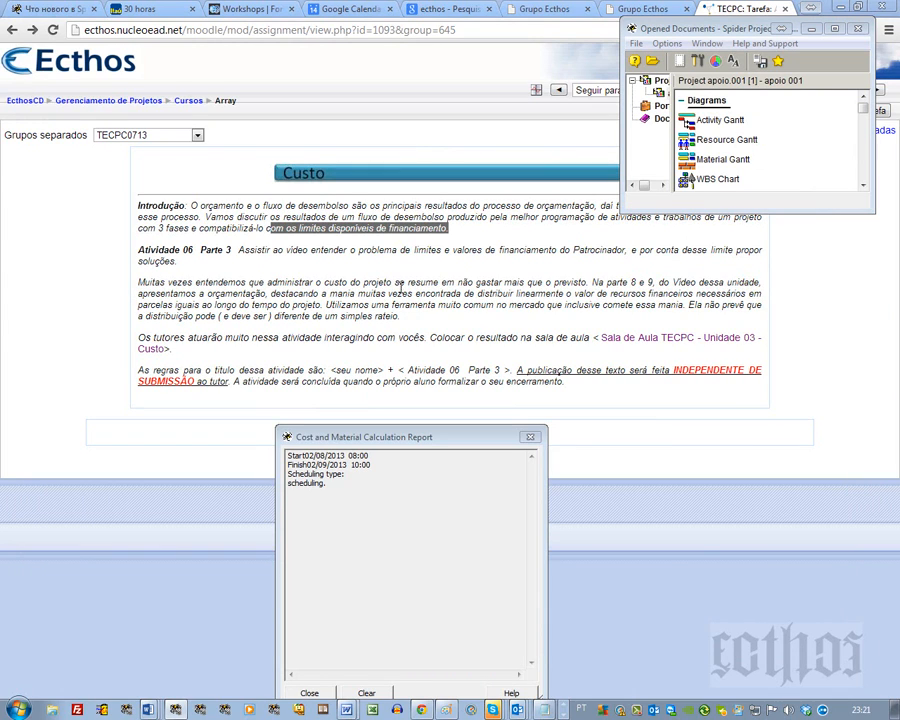
pyautogui.click(441, 282)
pyautogui.moveTo(441, 282); pyautogui.dragTo(591, 275)
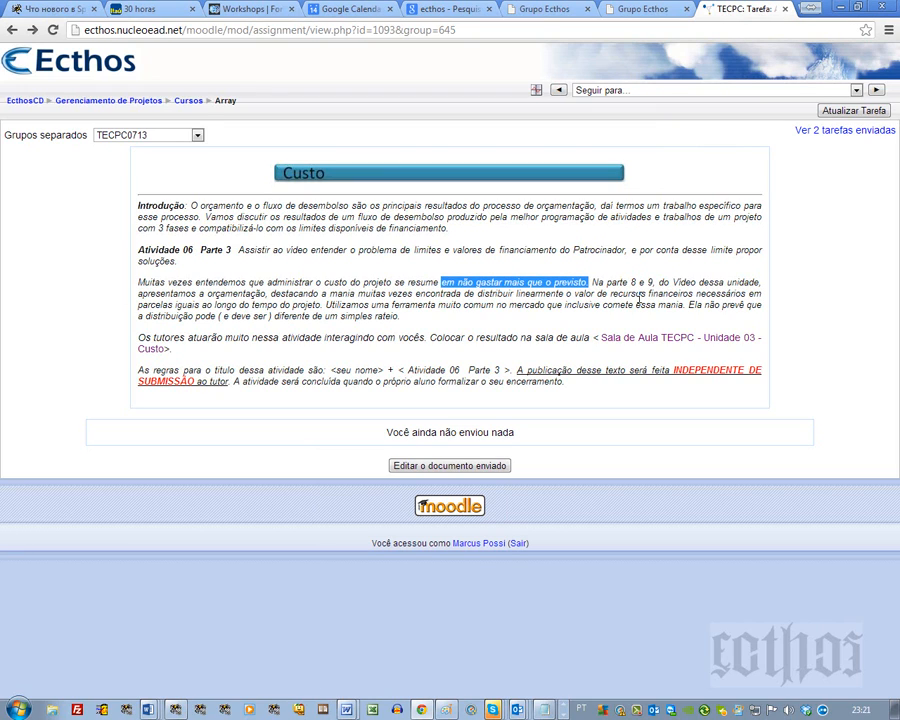
pyautogui.doubleClick(290, 282)
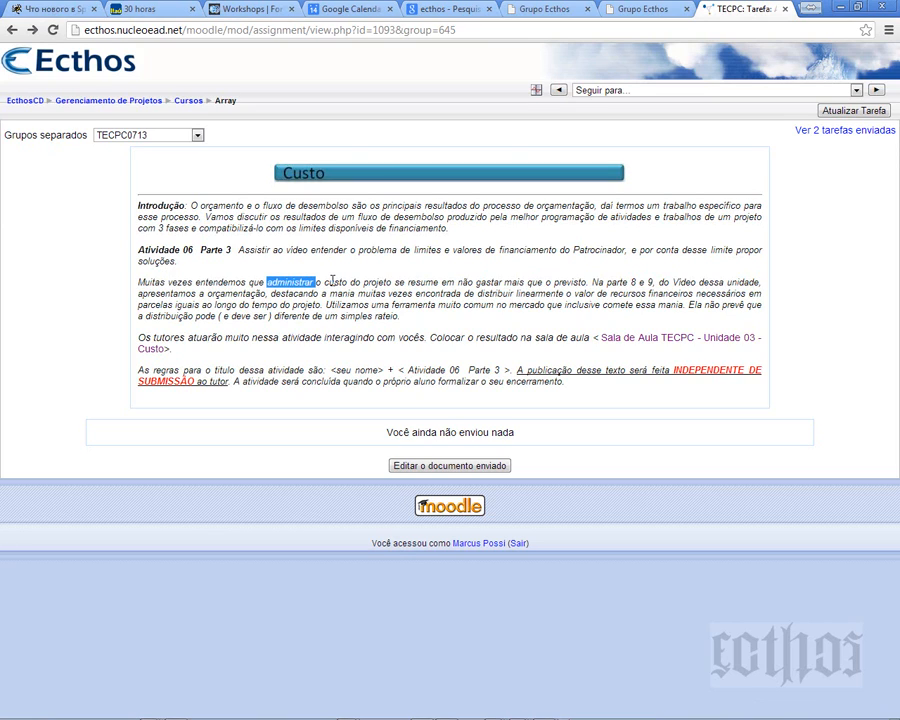
pyautogui.moveTo(331, 285); pyautogui.dragTo(402, 285)
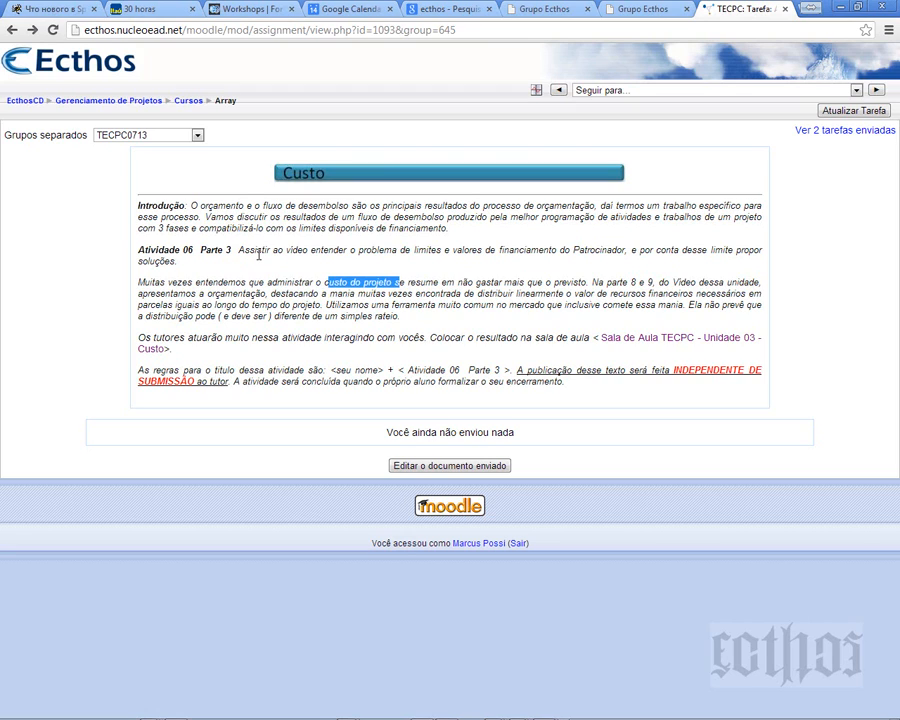
pyautogui.click(224, 300)
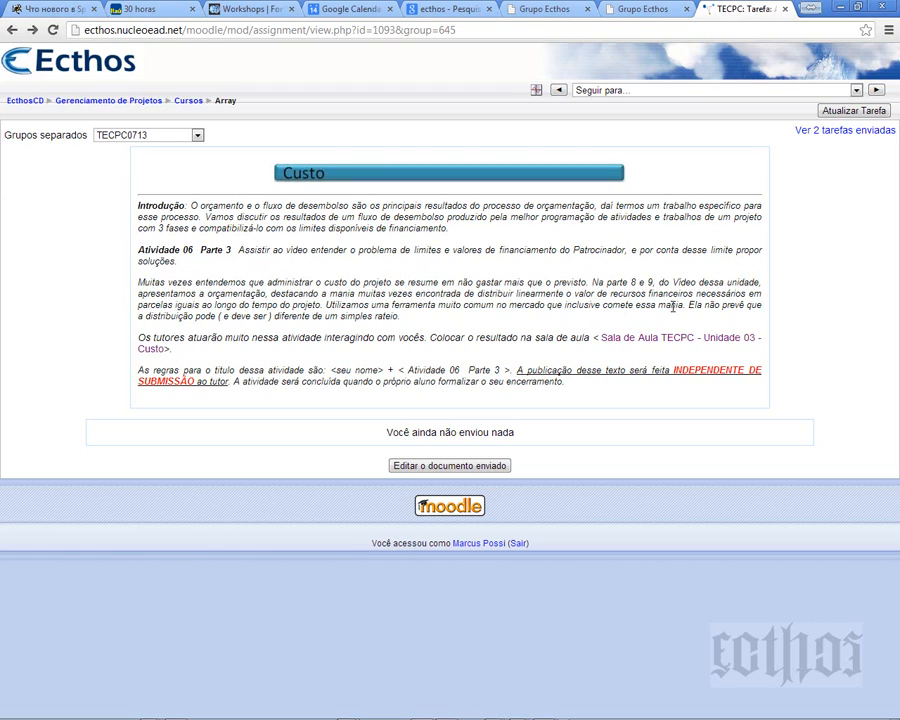
pyautogui.moveTo(404, 320); pyautogui.dragTo(124, 285)
pyautogui.click(231, 308)
pyautogui.doubleClick(410, 230)
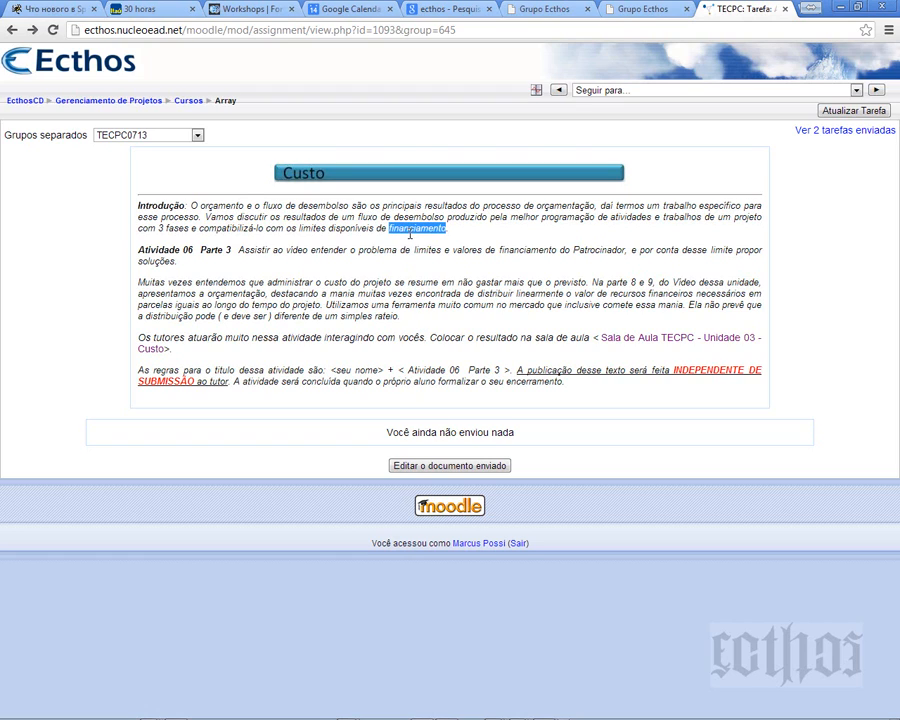
pyautogui.moveTo(190, 205); pyautogui.dragTo(352, 207)
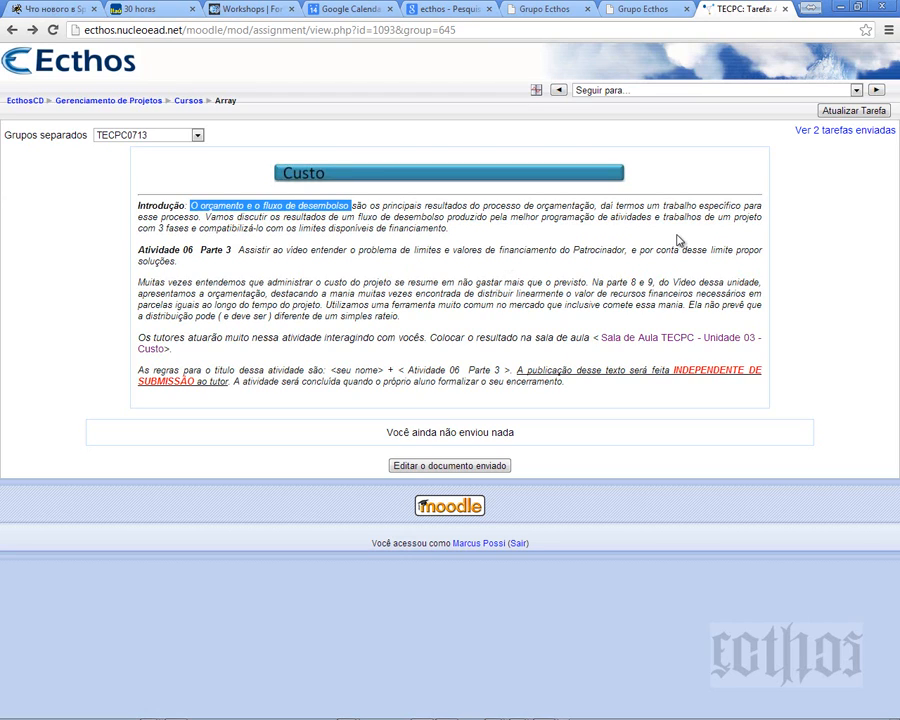
# Open the assignment for updating and show its description in an enlarged full editor window.
pyautogui.click(850, 116)
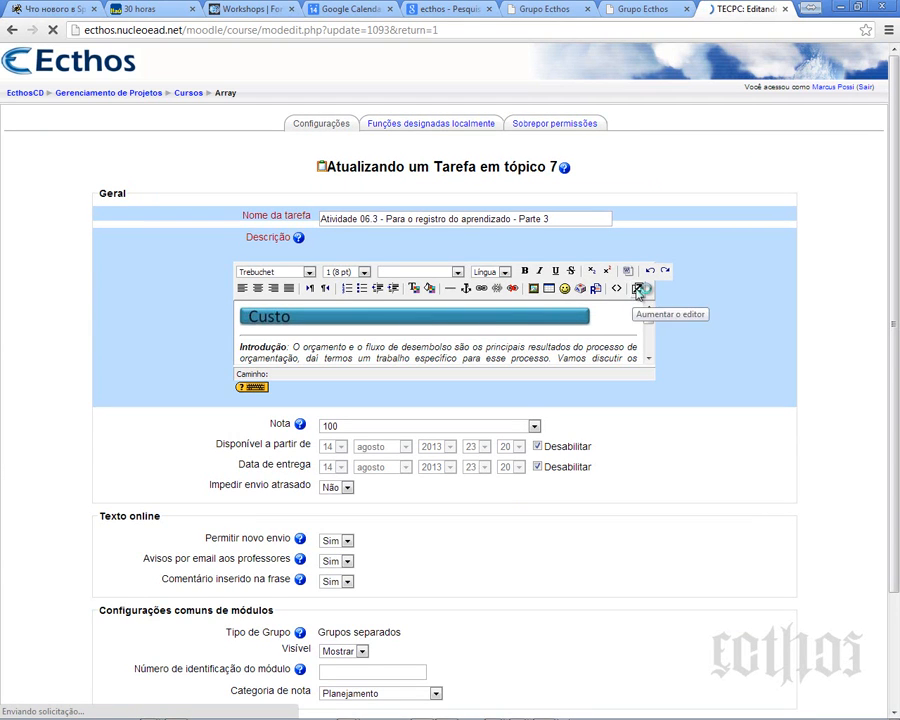
pyautogui.click(638, 289)
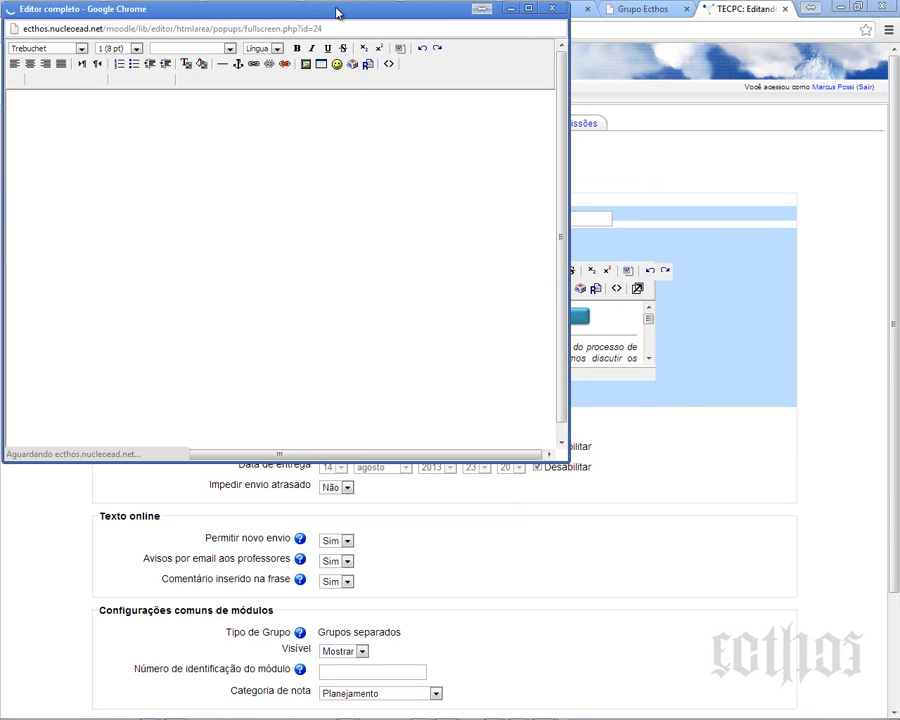
pyautogui.moveTo(336, 8); pyautogui.dragTo(450, 40)
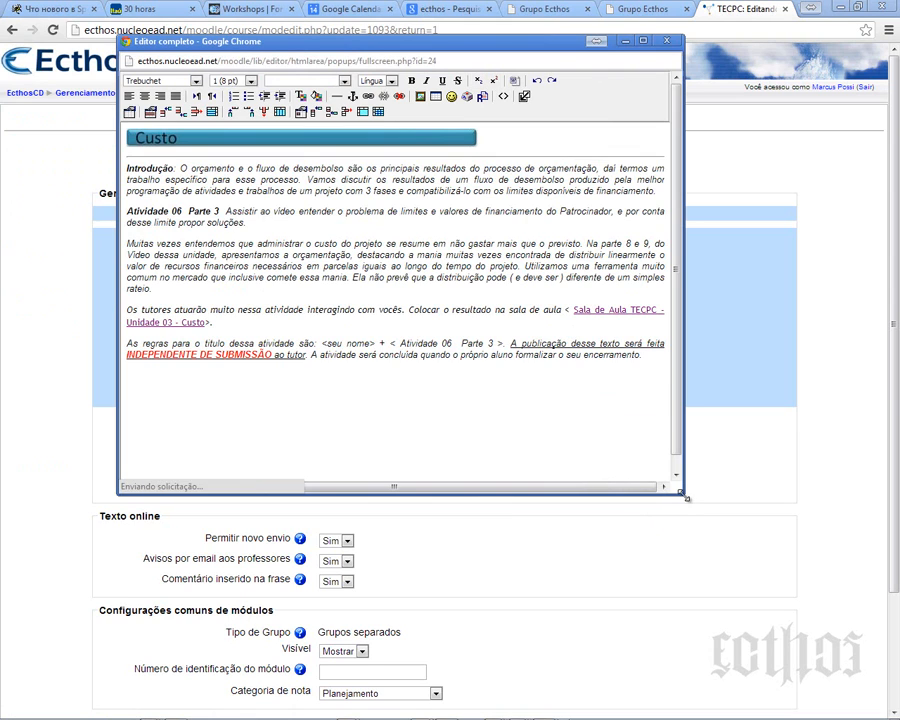
pyautogui.moveTo(683, 493); pyautogui.dragTo(757, 517)
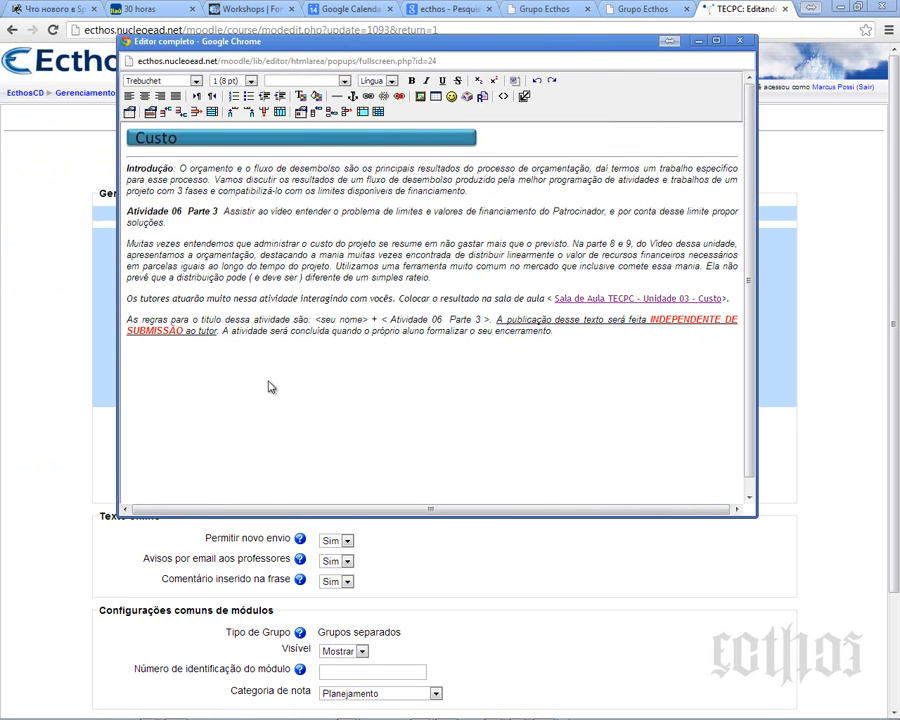
# Below the rateio paragraph, add "Sua missao nessa atividade é explicar como e porque compatiblizar Orçamento e Fianciamento como atribuição do gestor, na área de "custos".".
pyautogui.click(442, 279)
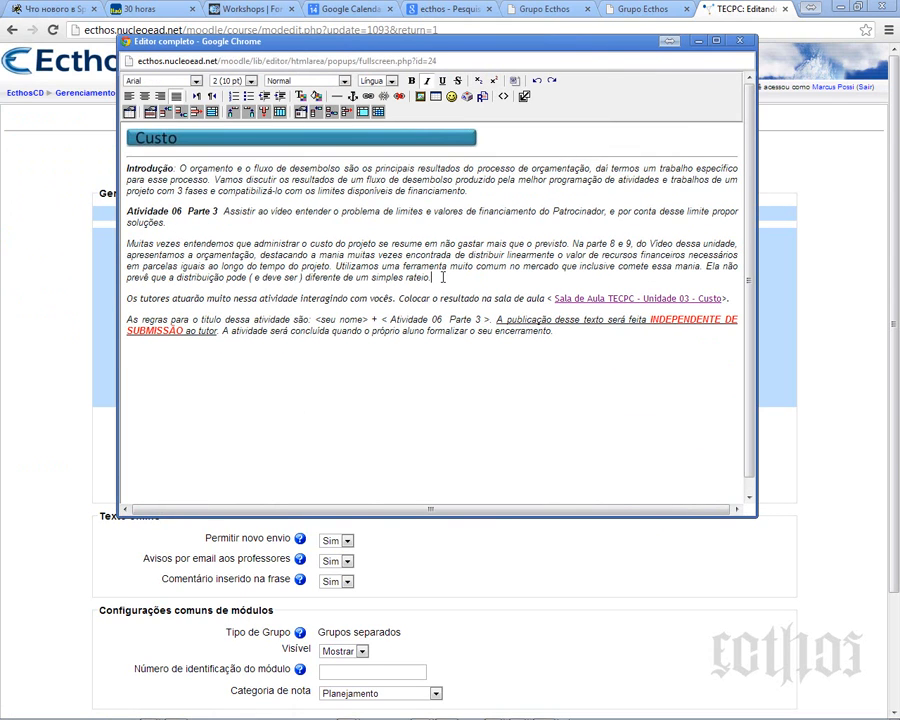
pyautogui.press('Return')
pyautogui.write('Sua miss')
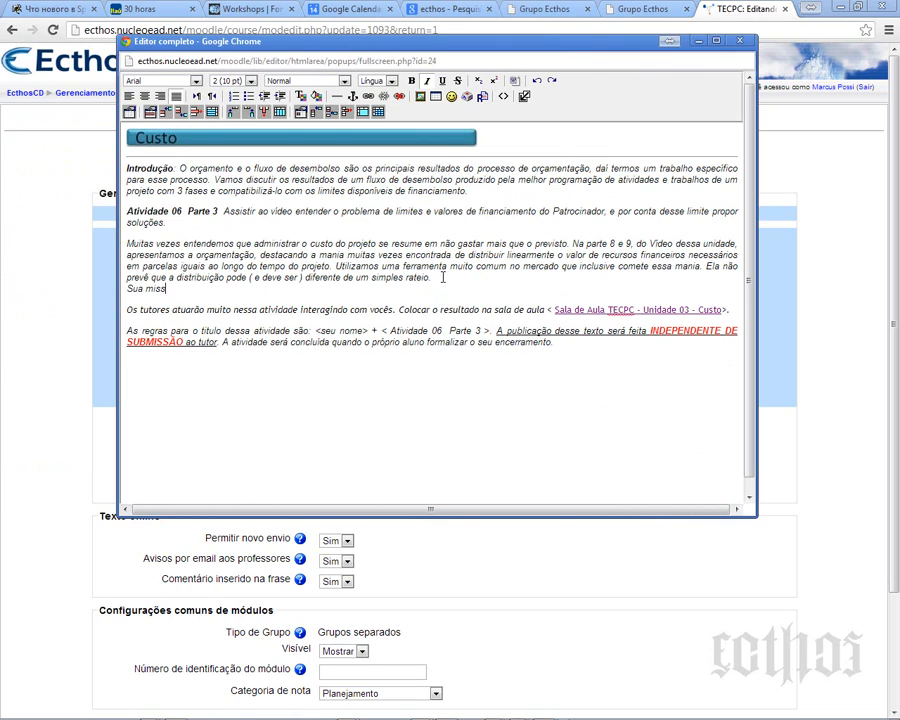
pyautogui.write('ao nessa atividade é explicar ')
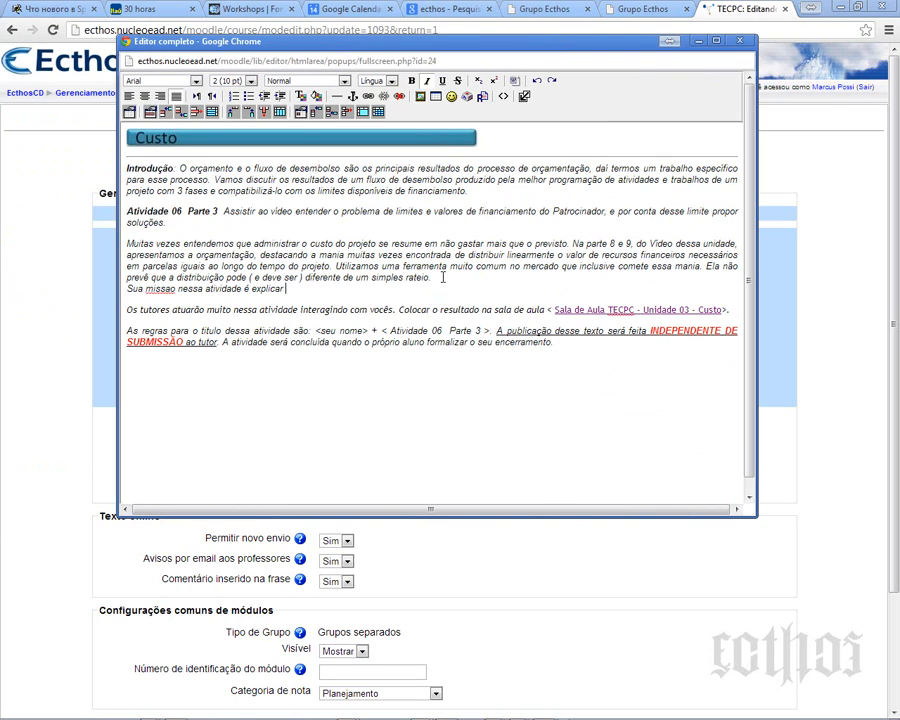
pyautogui.write('o como e porque')
pyautogui.press('Return')
pyautogui.click(377, 298)
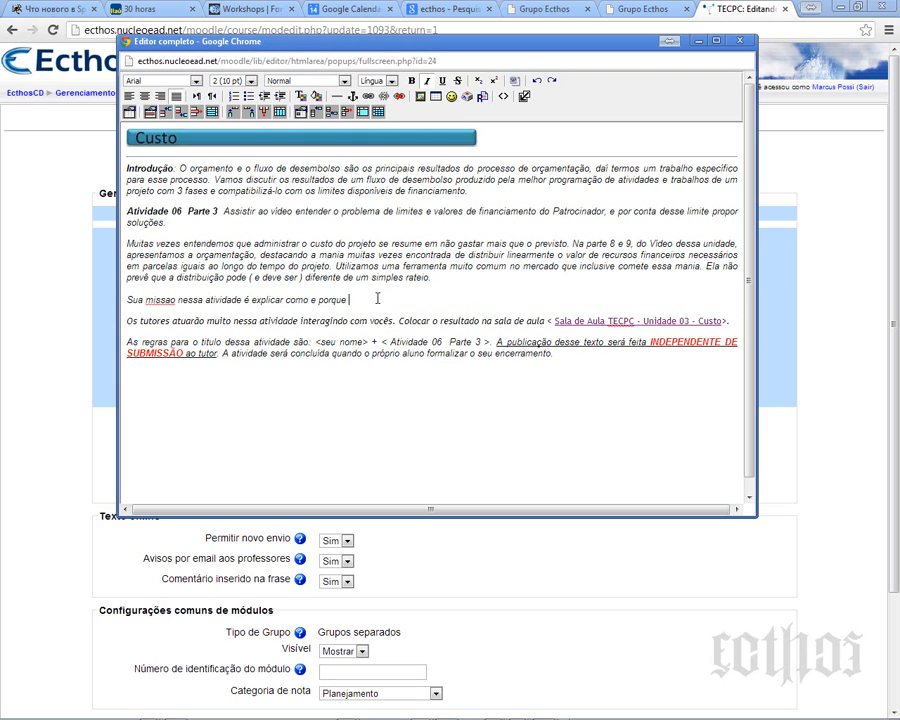
pyautogui.write('compatibilizar Orçamento e Fianciamento ')
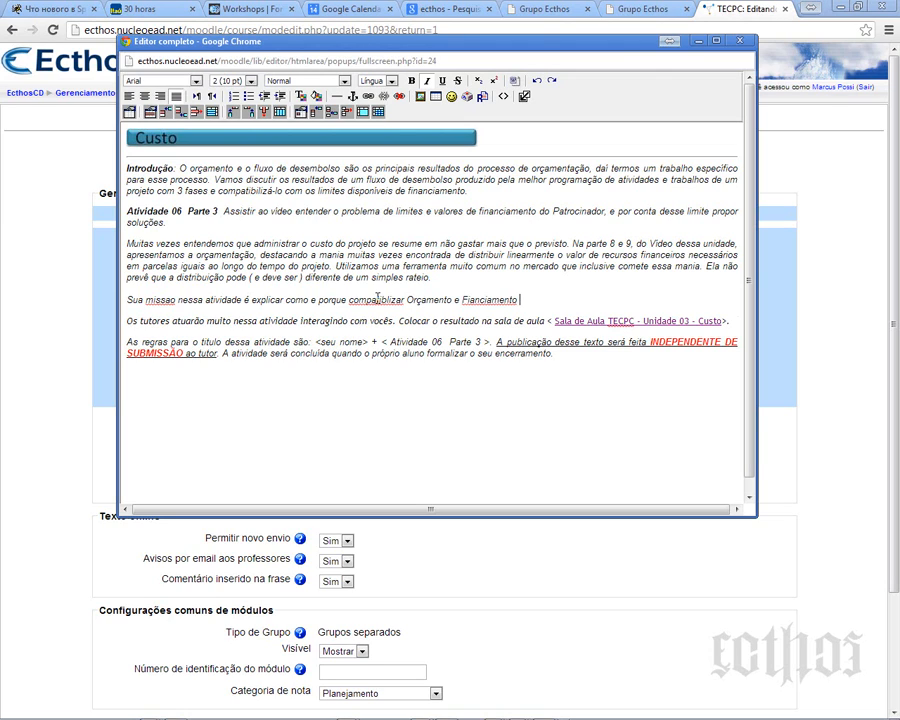
pyautogui.write('como atribuição do gestor, ')
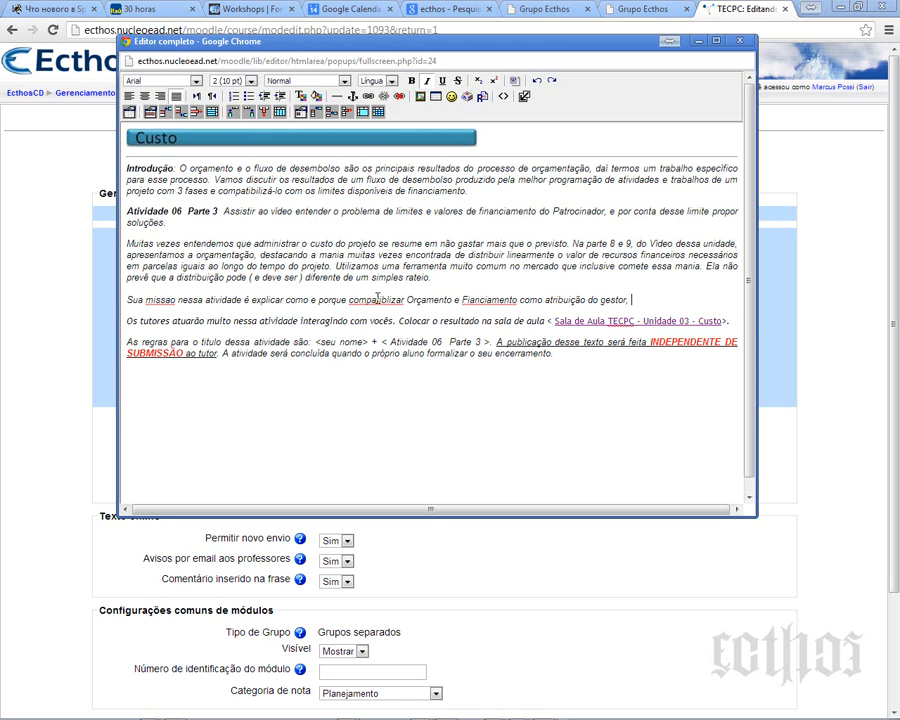
pyautogui.write('na area de "custos')
pyautogui.write('.')
# Correct the misspelled words in the new sentence to "Financiamento", "compatibilizar" and "missão" using the spelling suggestions.
pyautogui.click(487, 300)
pyautogui.rightClick(515, 300)
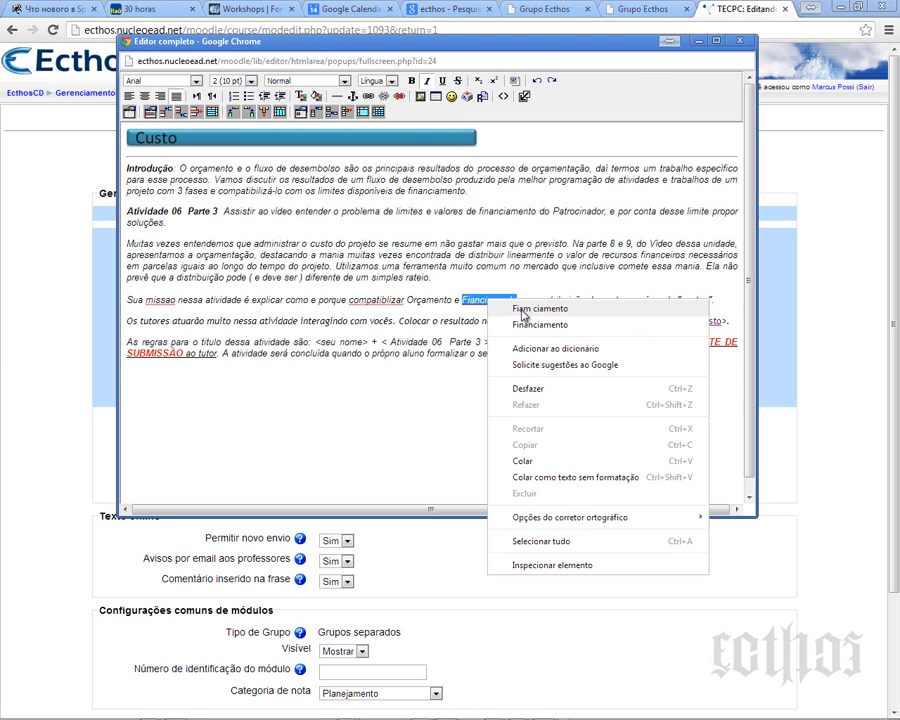
pyautogui.click(524, 322)
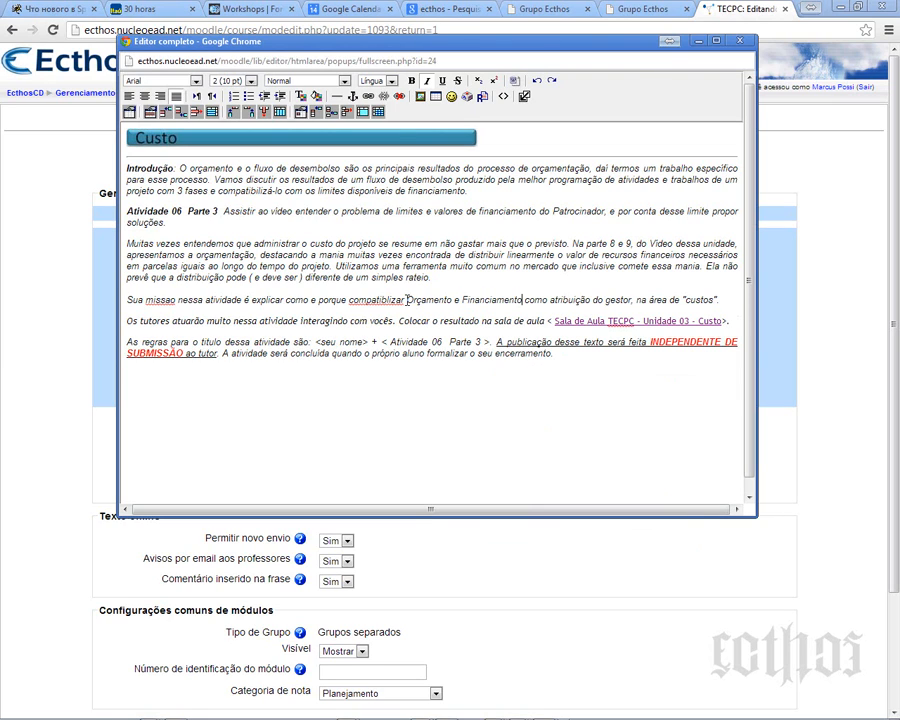
pyautogui.rightClick(388, 302)
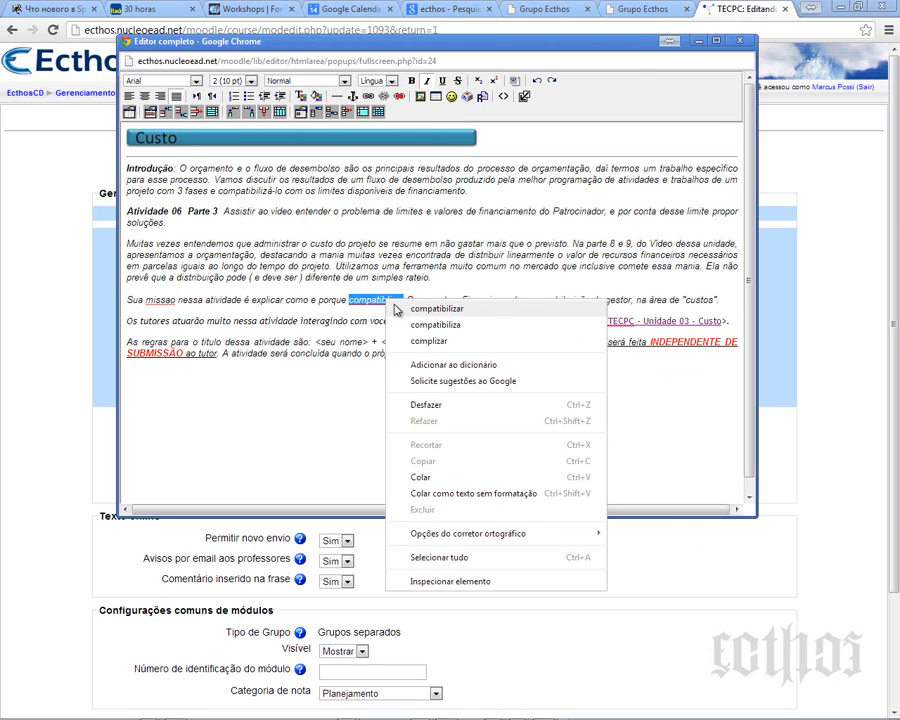
pyautogui.click(394, 362)
pyautogui.rightClick(168, 299)
pyautogui.click(200, 308)
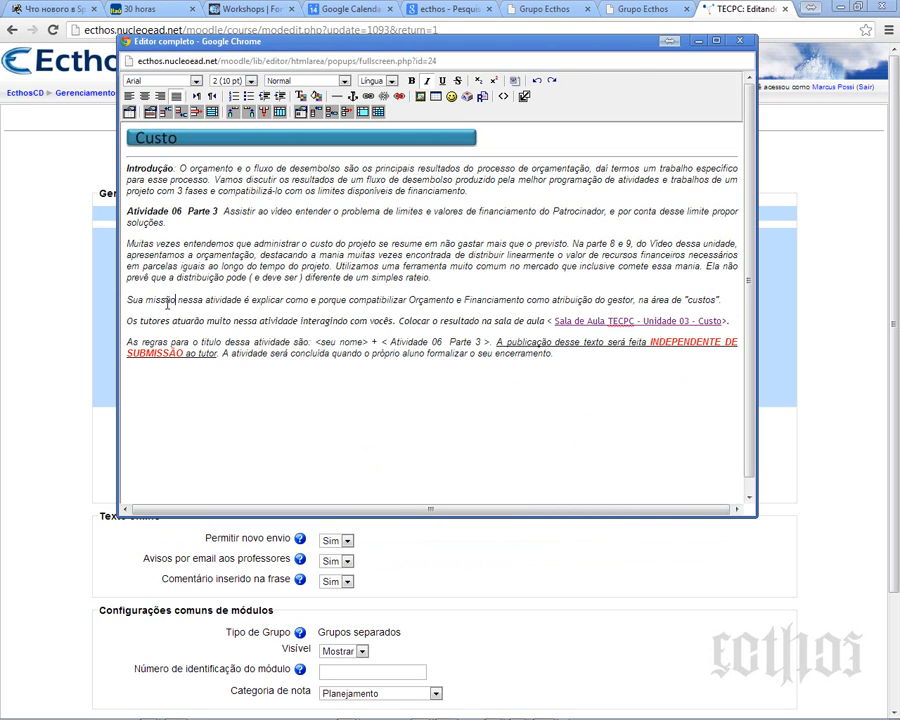
# Format the new "Sua missão nessa atividade" sentence in bold blue text.
pyautogui.moveTo(128, 300); pyautogui.dragTo(722, 301)
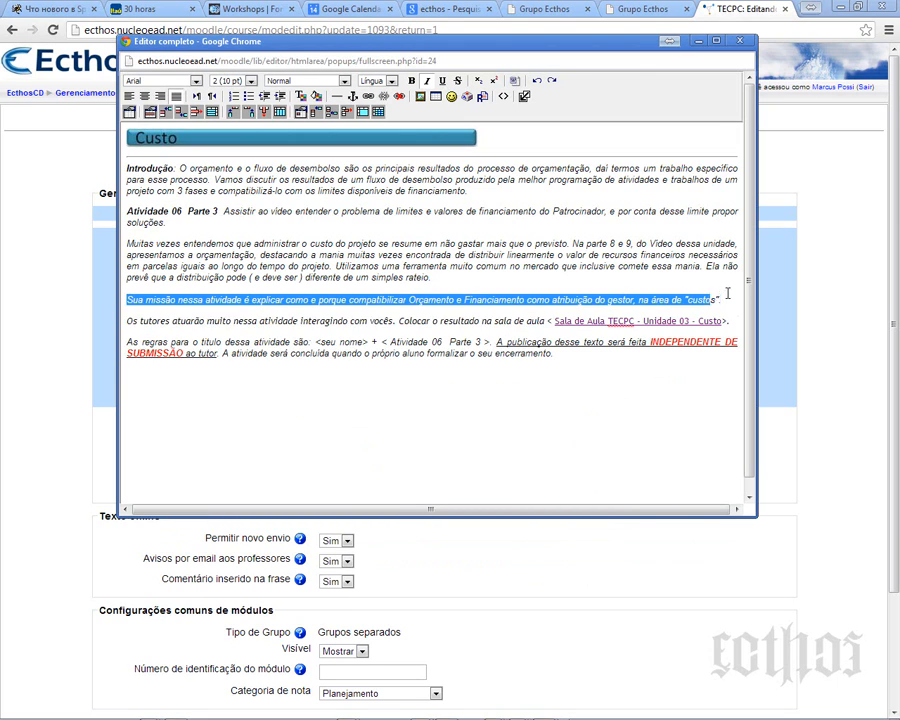
pyautogui.click(411, 80)
pyautogui.click(300, 96)
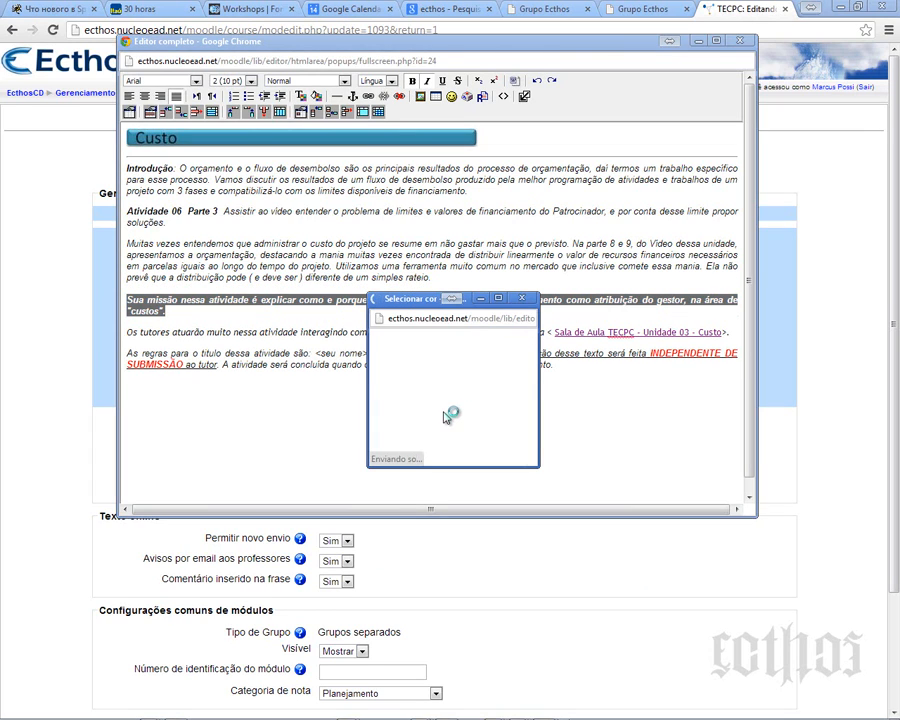
pyautogui.click(383, 426)
pyautogui.click(389, 365)
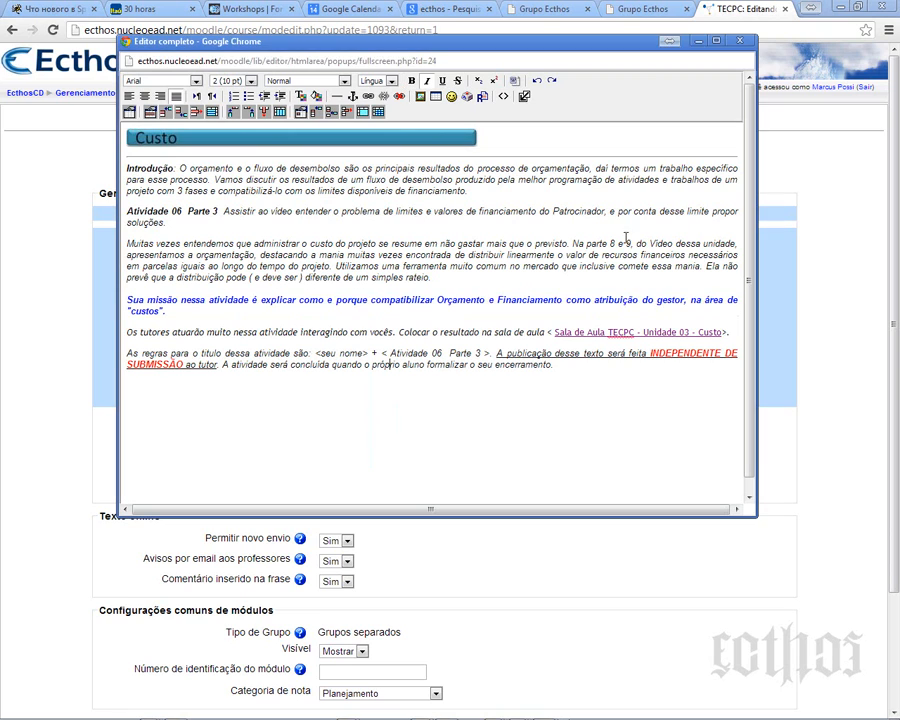
# Close the enlarged editor and save the updated assignment.
pyautogui.click(524, 96)
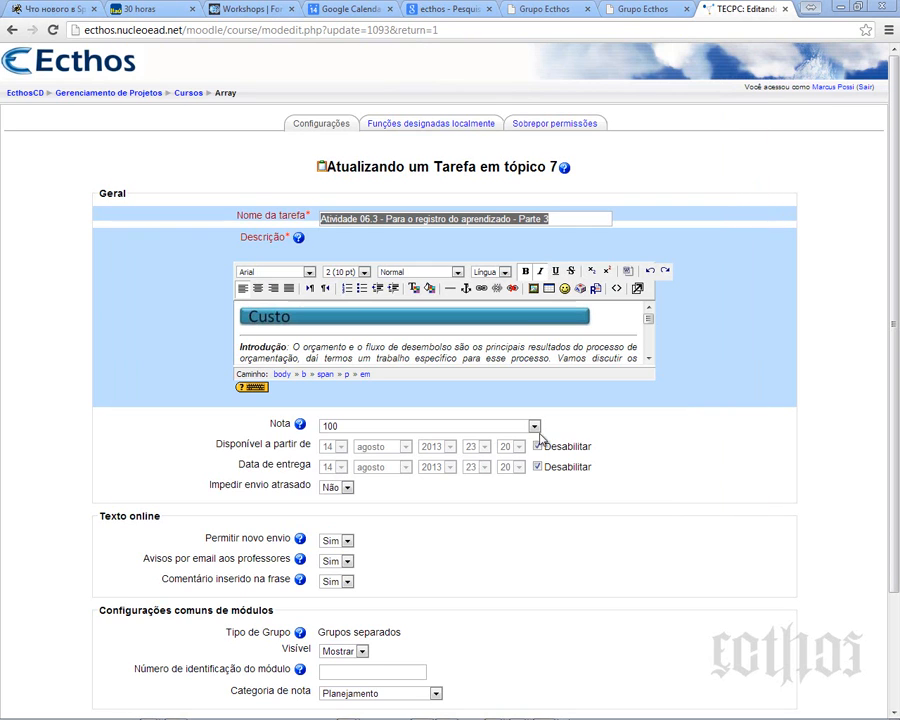
pyautogui.scroll(-3, 492, 606)
pyautogui.click(462, 596)
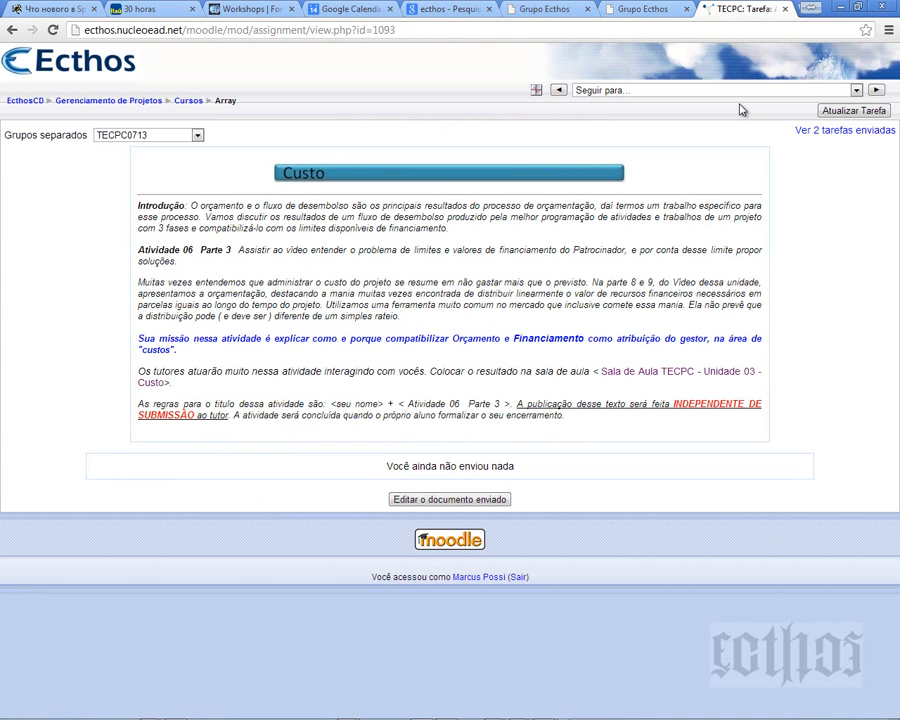
# Switch to the Spider Project Activity Gantt, collapse the producao phase and expand the financiamento interno phase.
pyautogui.click(845, 10)
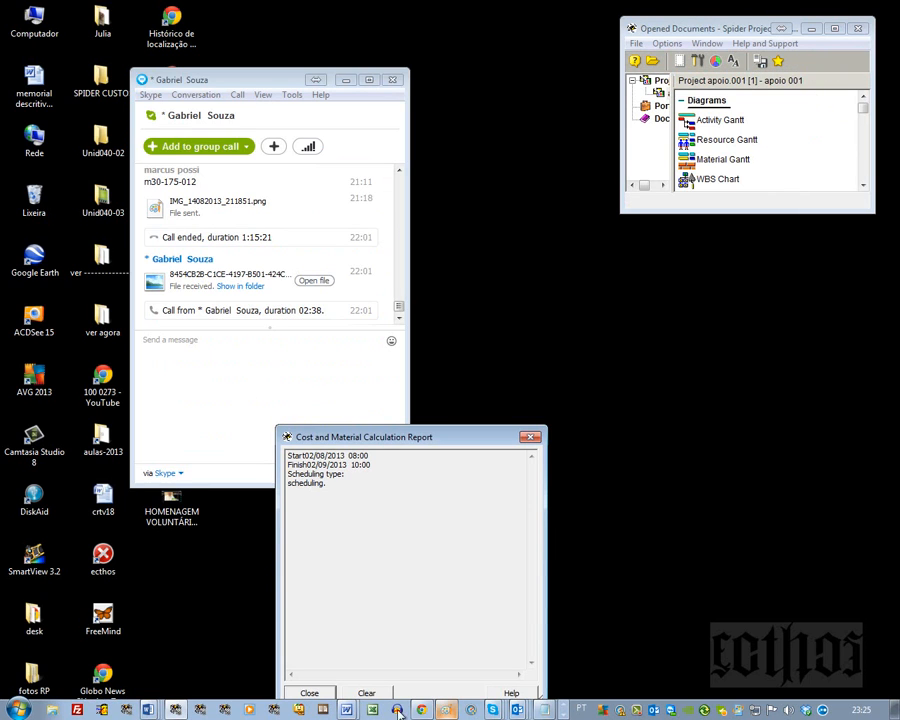
pyautogui.click(175, 709)
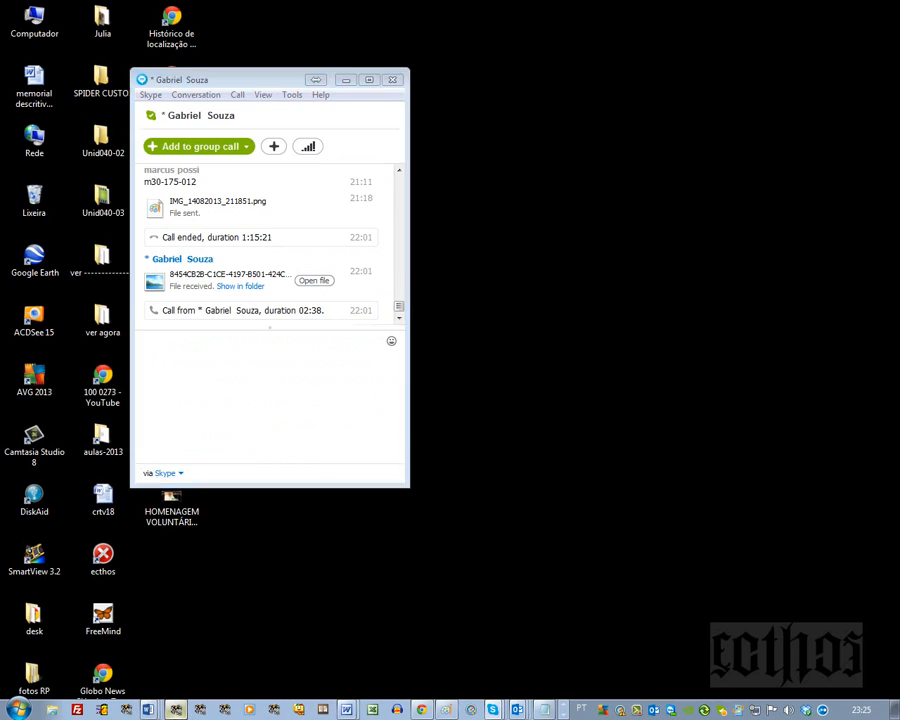
pyautogui.click(175, 709)
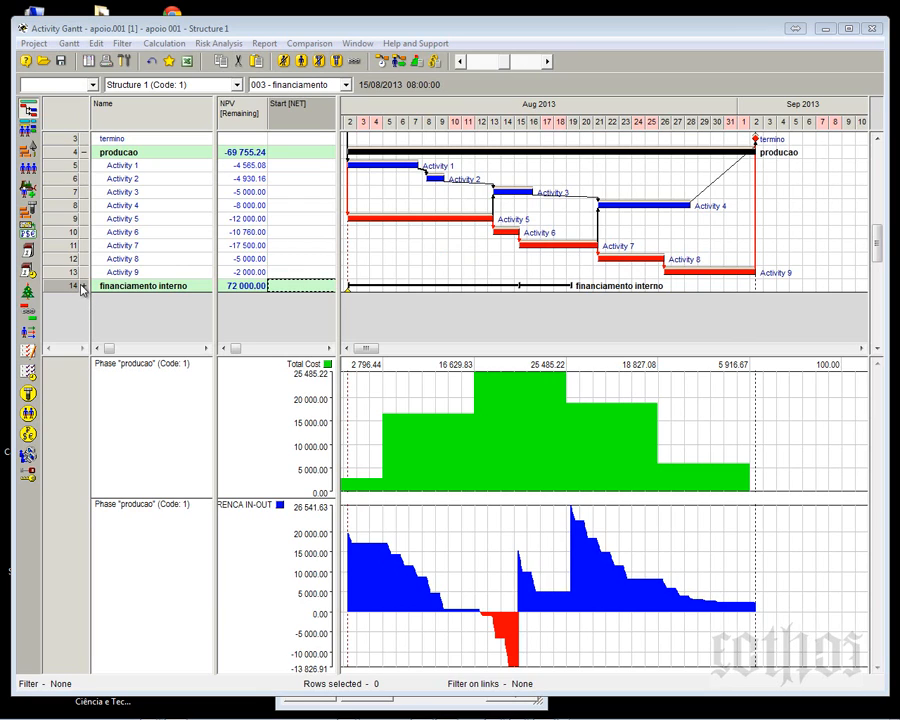
pyautogui.click(84, 152)
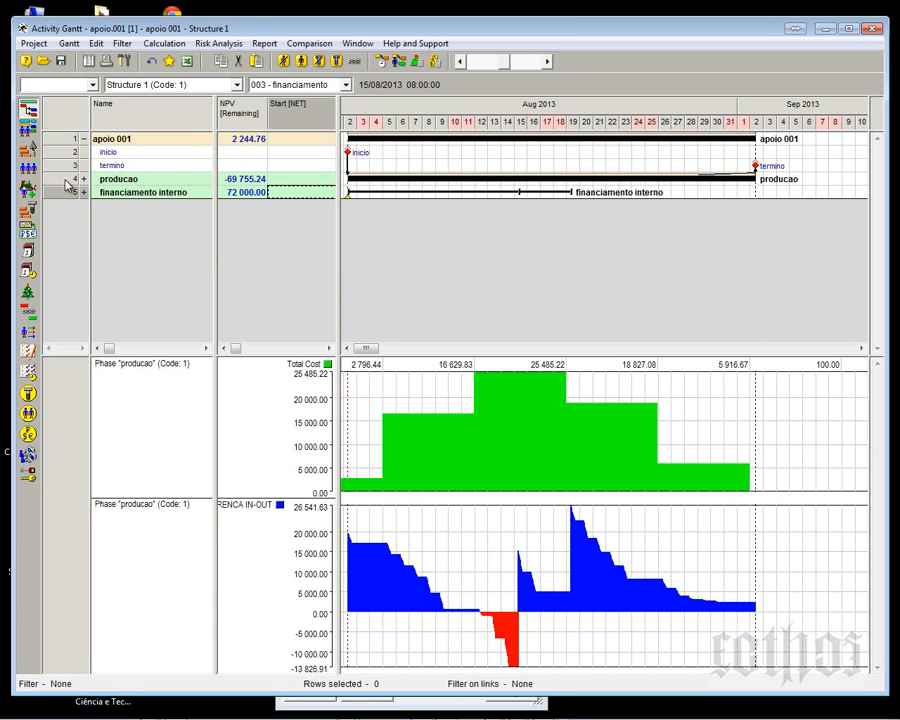
pyautogui.click(66, 180)
pyautogui.click(84, 192)
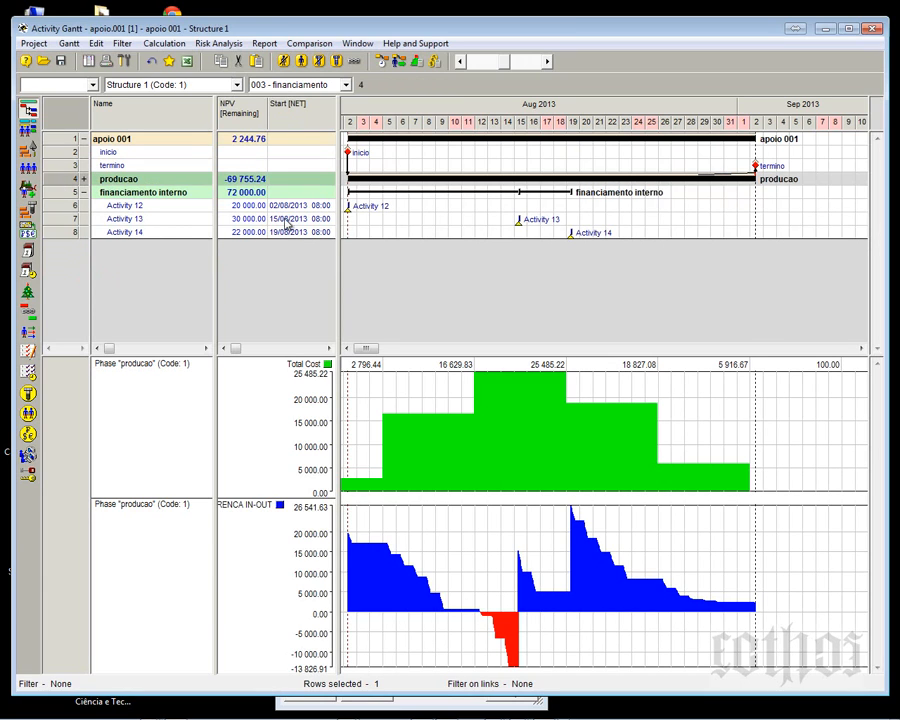
# Review the Start [NET] dates of Activities 12, 13 and 14, and run the scheduling with the existing options.
pyautogui.press('Down')
pyautogui.press('Down')
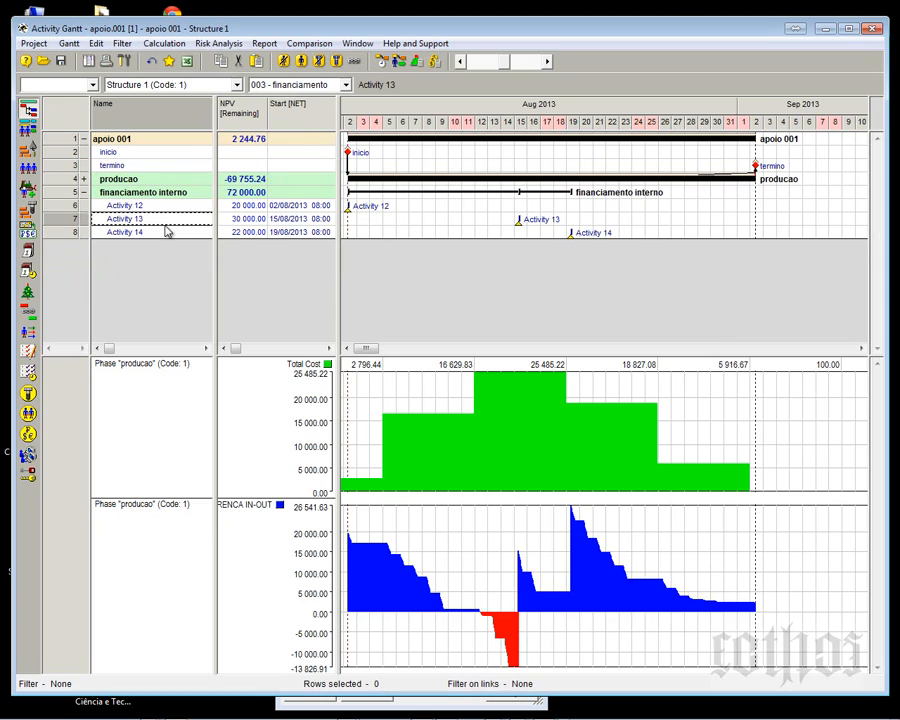
pyautogui.press('Down')
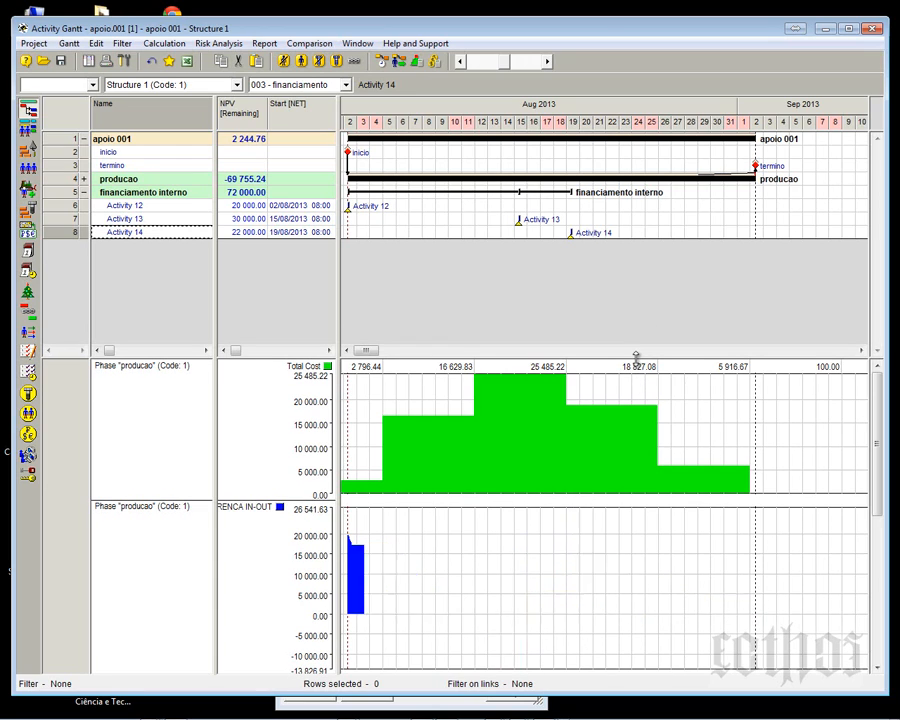
pyautogui.click(294, 206)
pyautogui.click(294, 219)
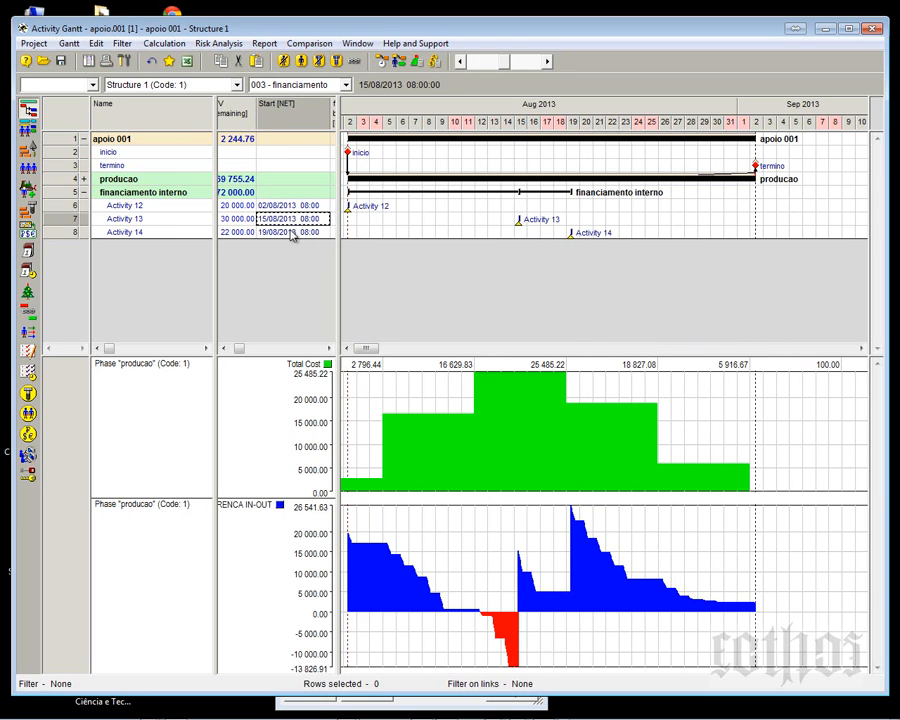
pyautogui.click(294, 232)
pyautogui.click(383, 66)
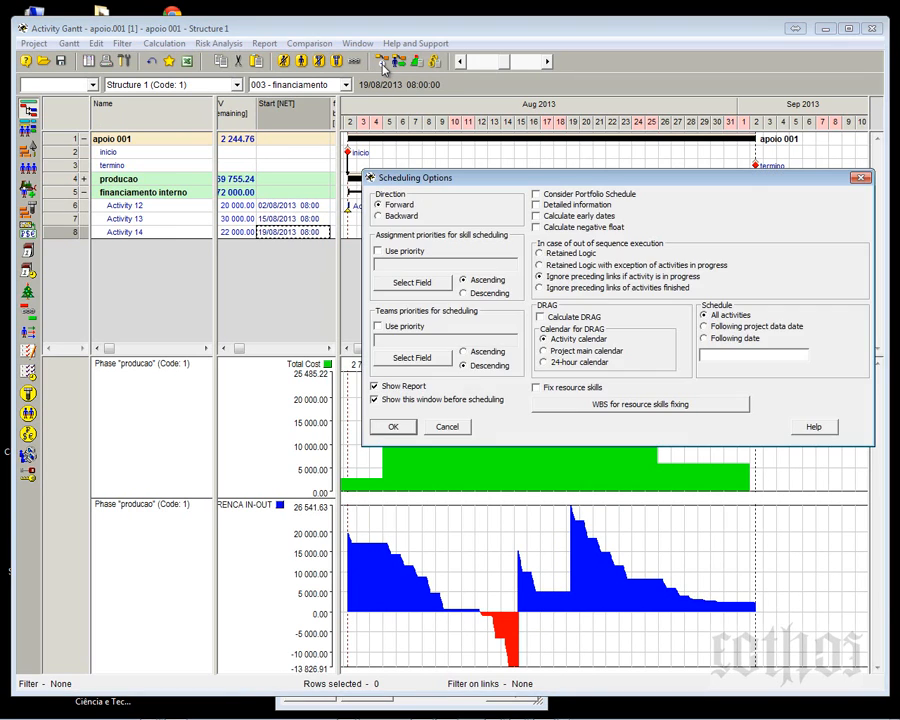
pyautogui.press('Return')
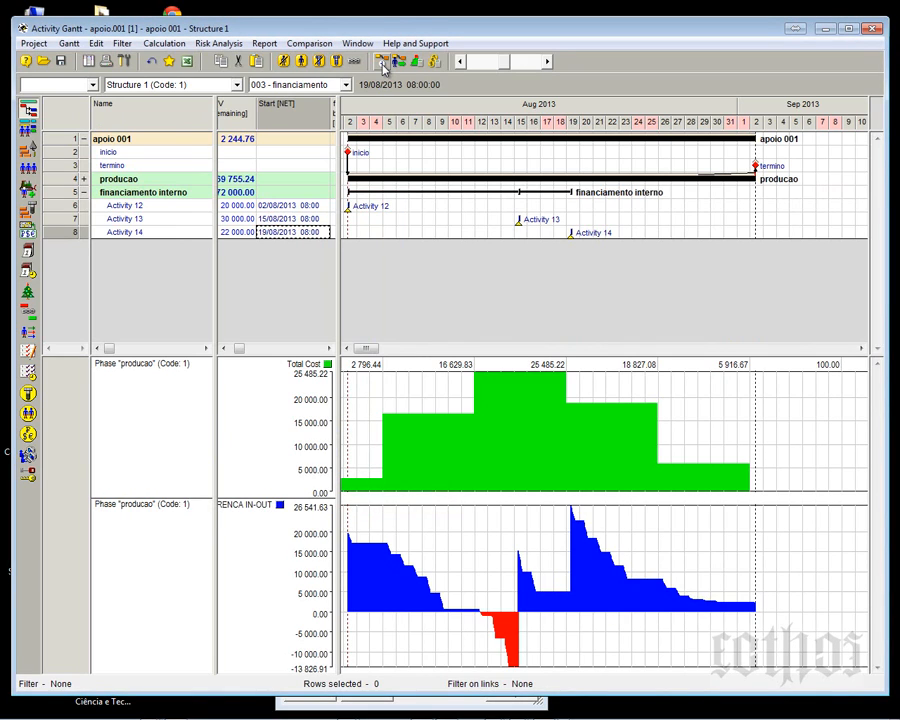
# Set Activity 13's Start [NET] date to 12/08/2013 and reschedule the project.
pyautogui.click(272, 219)
pyautogui.click(273, 221)
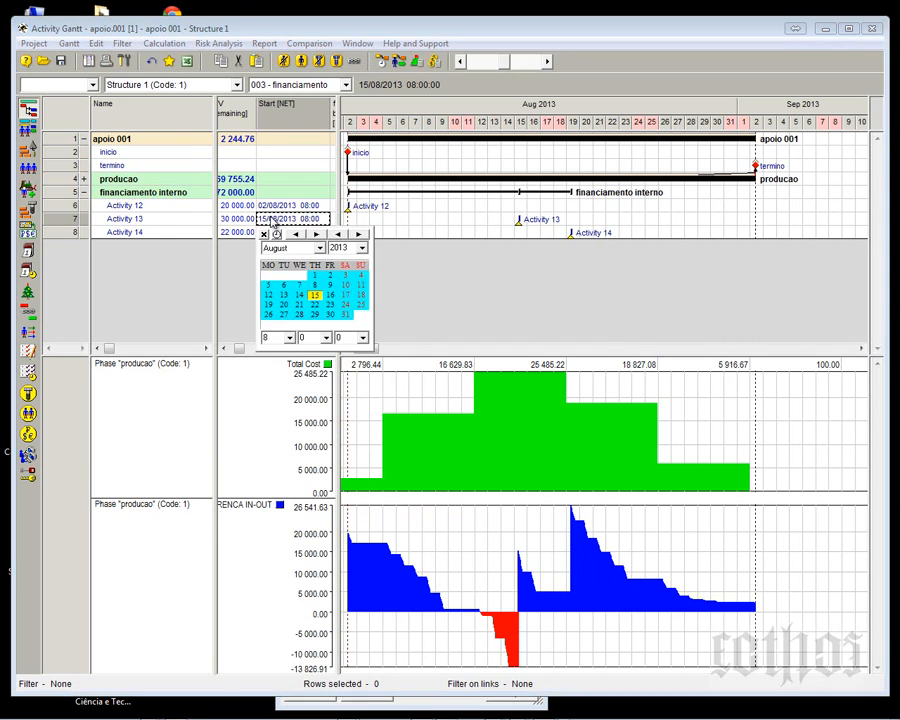
pyautogui.click(270, 295)
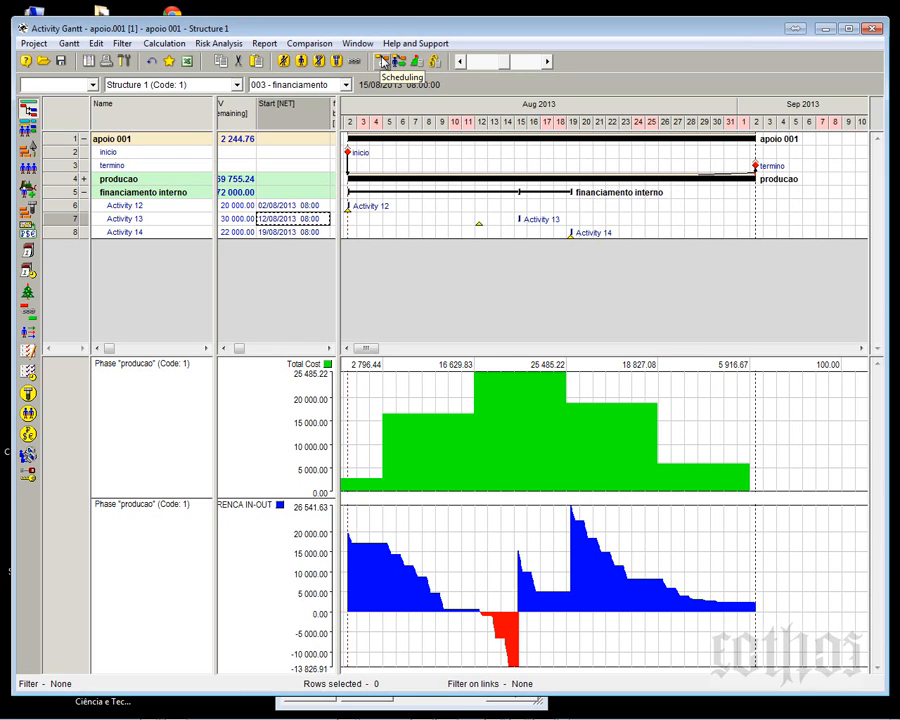
pyautogui.click(381, 61)
pyautogui.click(396, 424)
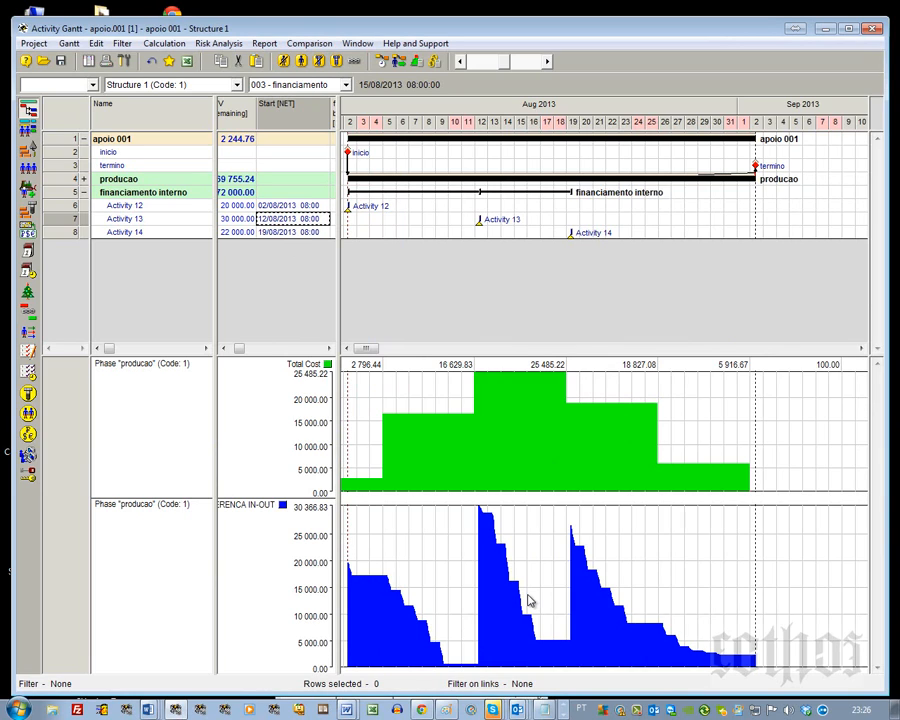
pyautogui.click(136, 209)
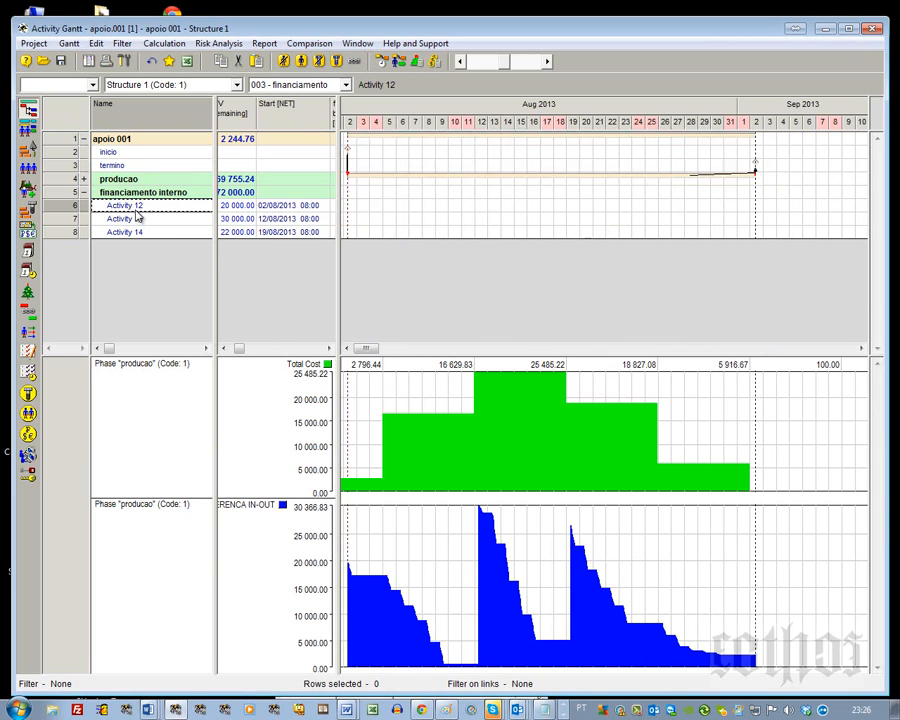
pyautogui.click(136, 220)
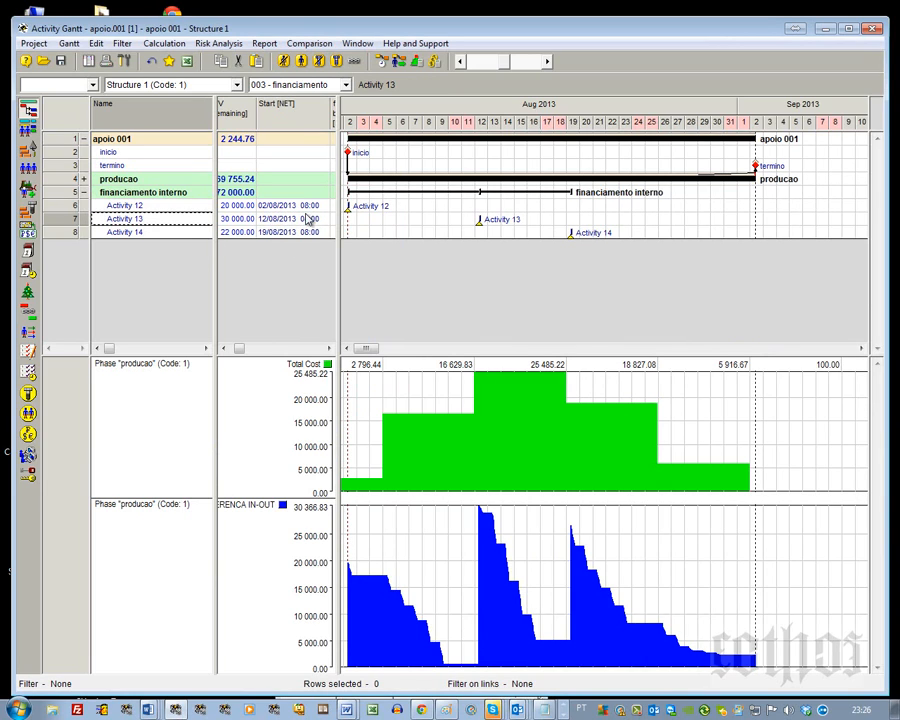
pyautogui.click(236, 209)
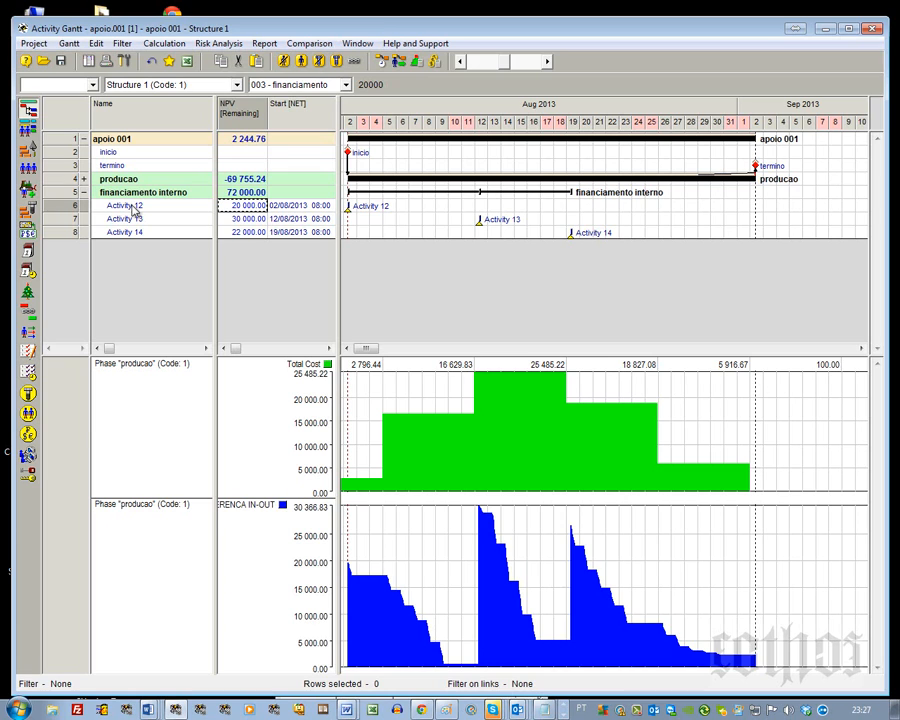
# Open the properties of Activity 12 and add the dolar cost component to it.
pyautogui.click(56, 206)
pyautogui.moveTo(237, 38); pyautogui.dragTo(714, 209)
pyautogui.click(550, 223)
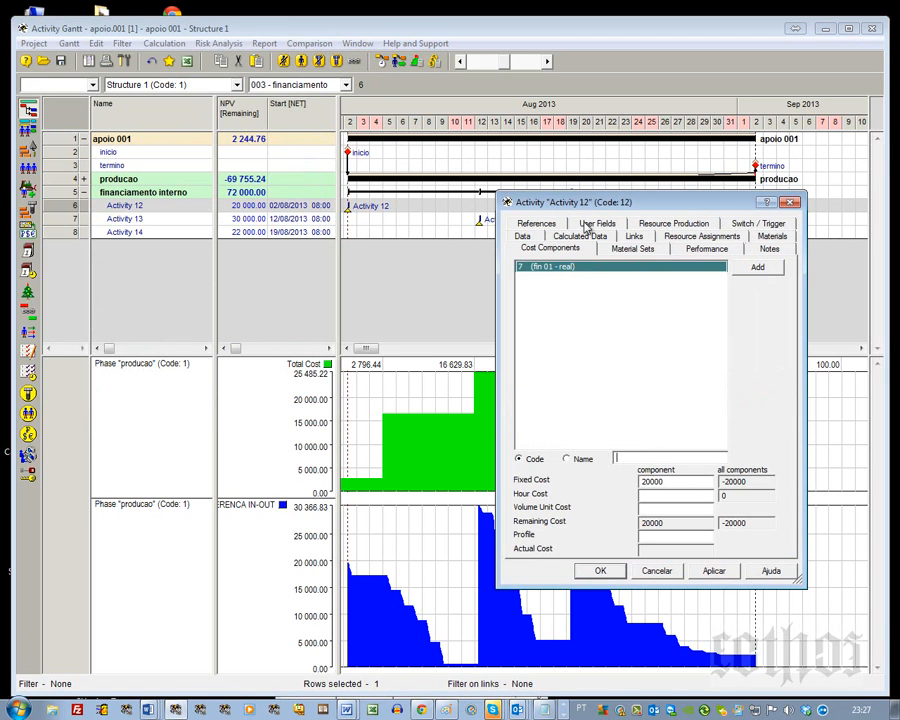
pyautogui.click(755, 268)
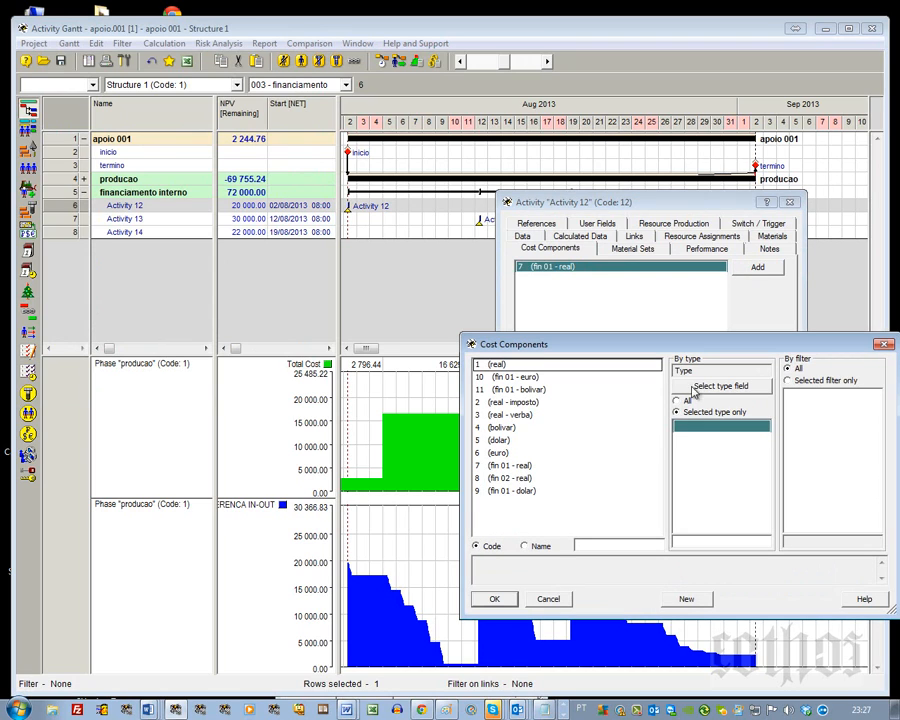
pyautogui.click(503, 441)
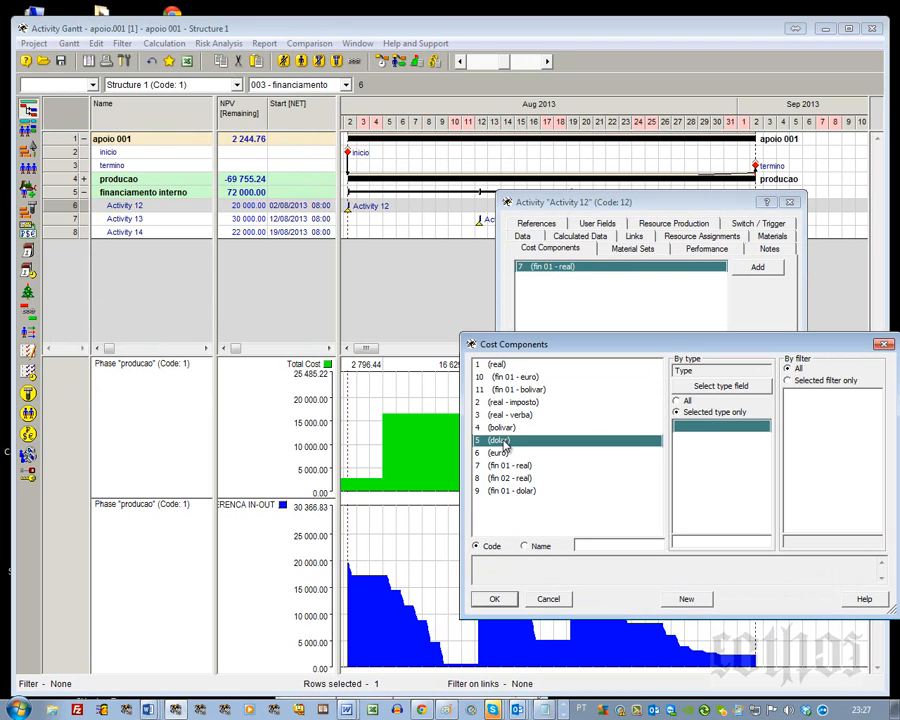
pyautogui.click(494, 598)
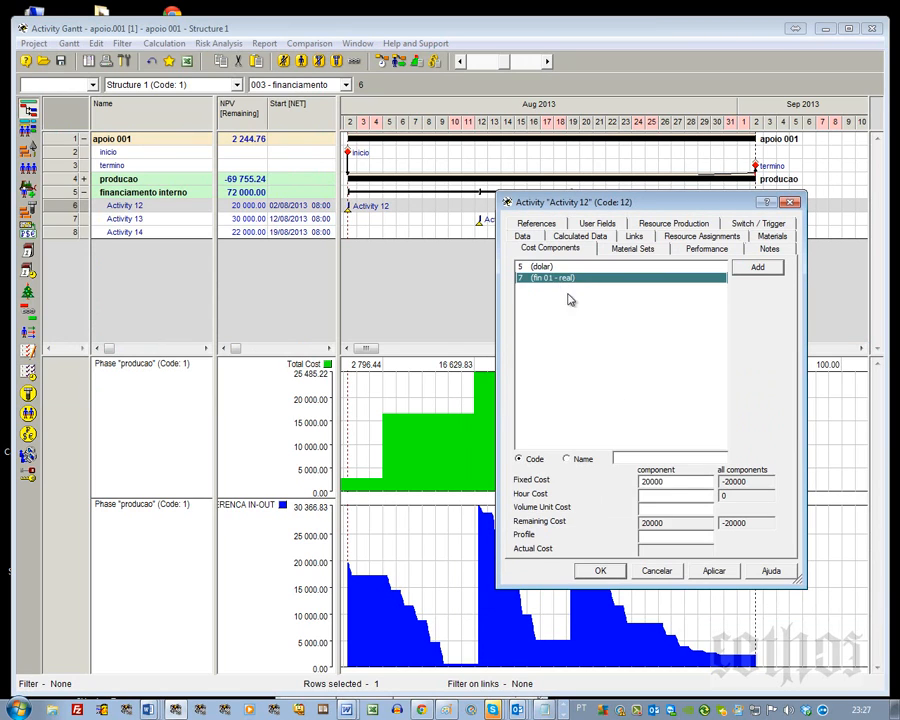
# Set Activity 12's fixed cost to 10000 for fin 01 - real and 5000 for dolar, and reschedule the project.
pyautogui.moveTo(675, 486); pyautogui.dragTo(608, 479)
pyautogui.write('10000')
pyautogui.click(572, 267)
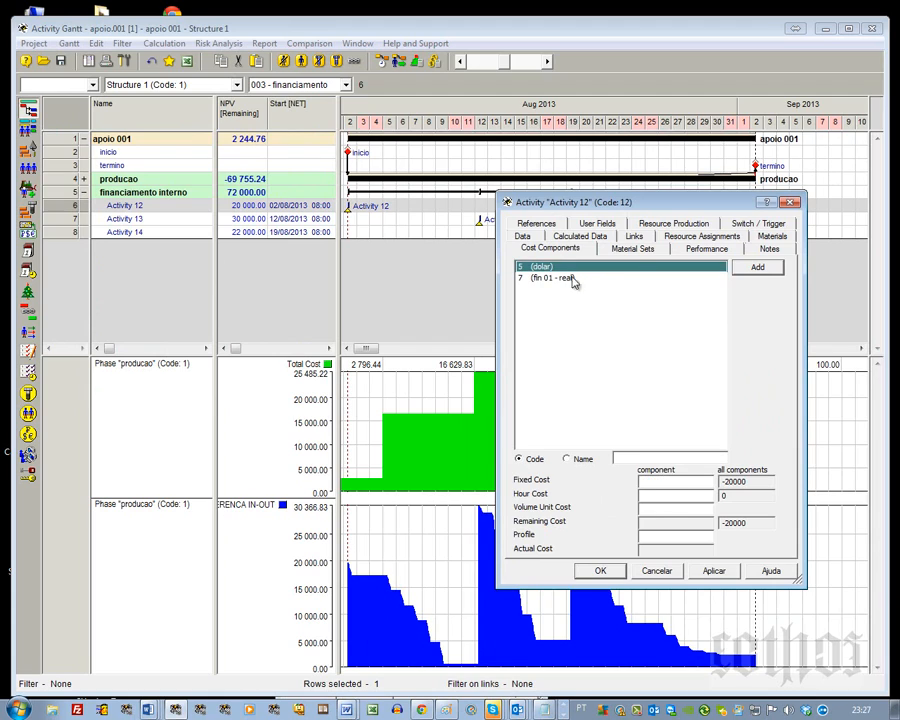
pyautogui.click(687, 486)
pyautogui.write('5000')
pyautogui.click(600, 571)
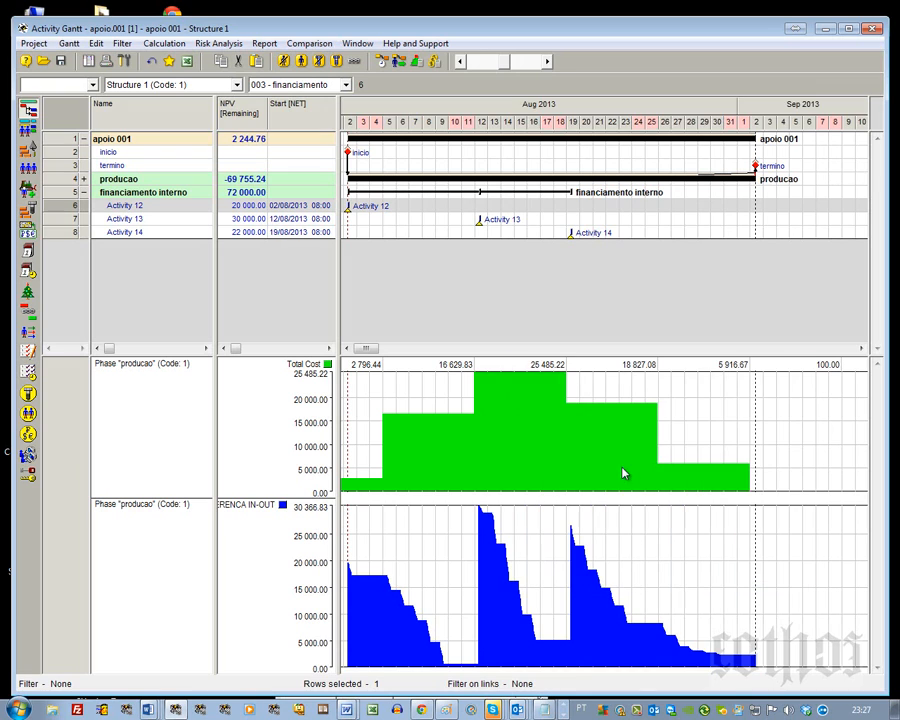
pyautogui.click(380, 64)
pyautogui.press('Return')
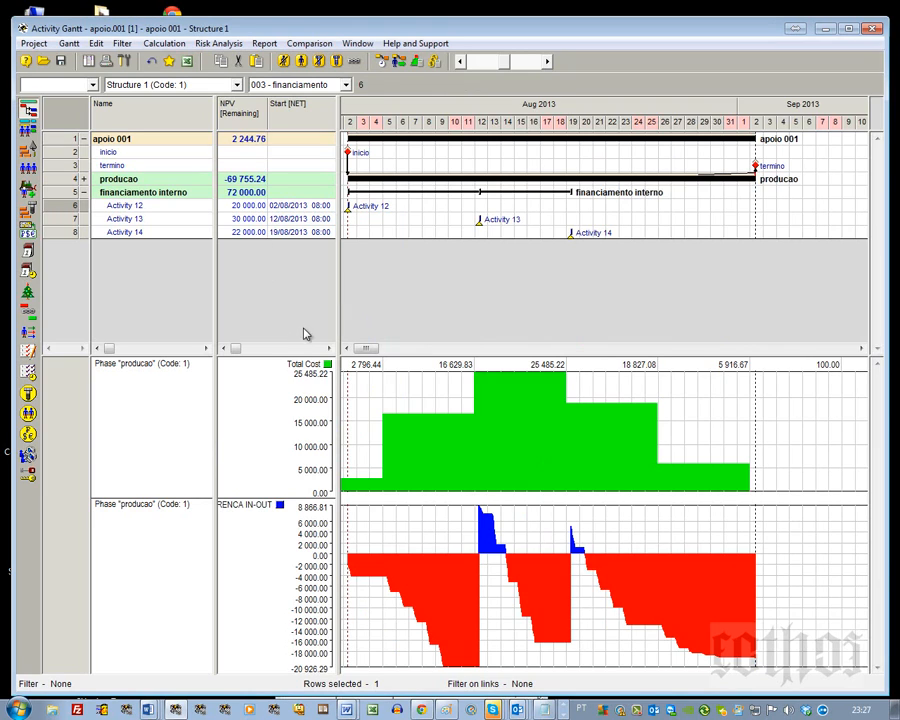
# Check Activity 12's NPV and compare its dolar and fin 01 - real cost components with those of Activities 13 and 14.
pyautogui.click(247, 208)
pyautogui.click(247, 208)
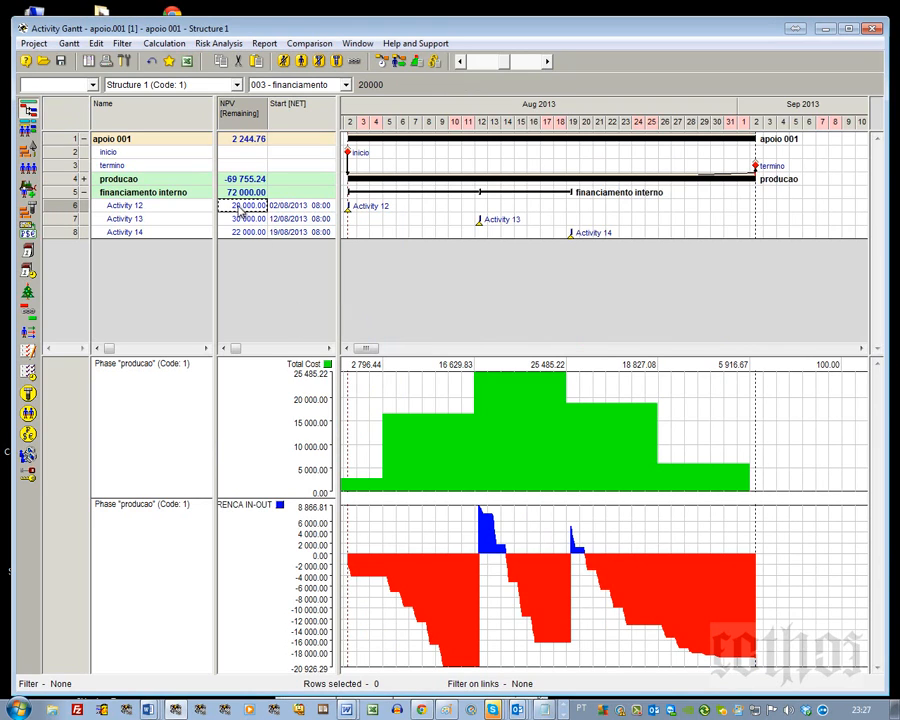
pyautogui.click(68, 205)
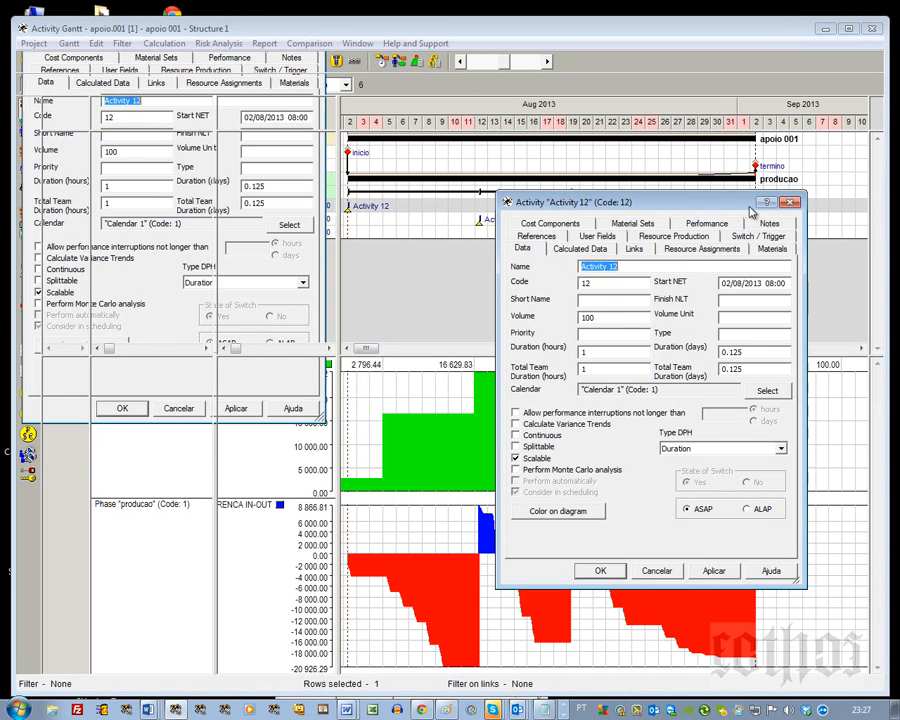
pyautogui.click(549, 223)
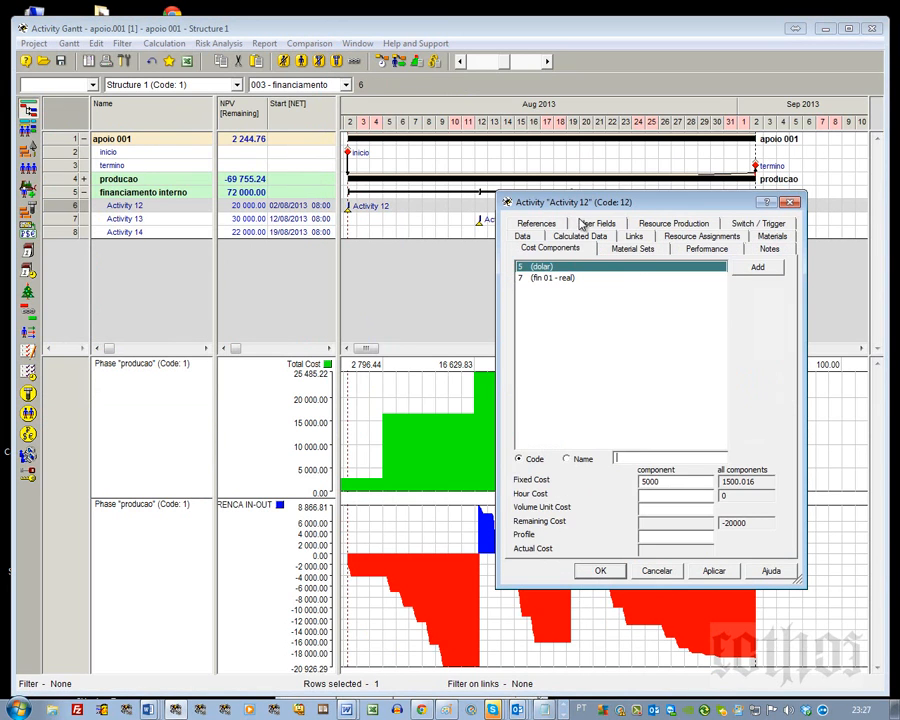
pyautogui.click(573, 279)
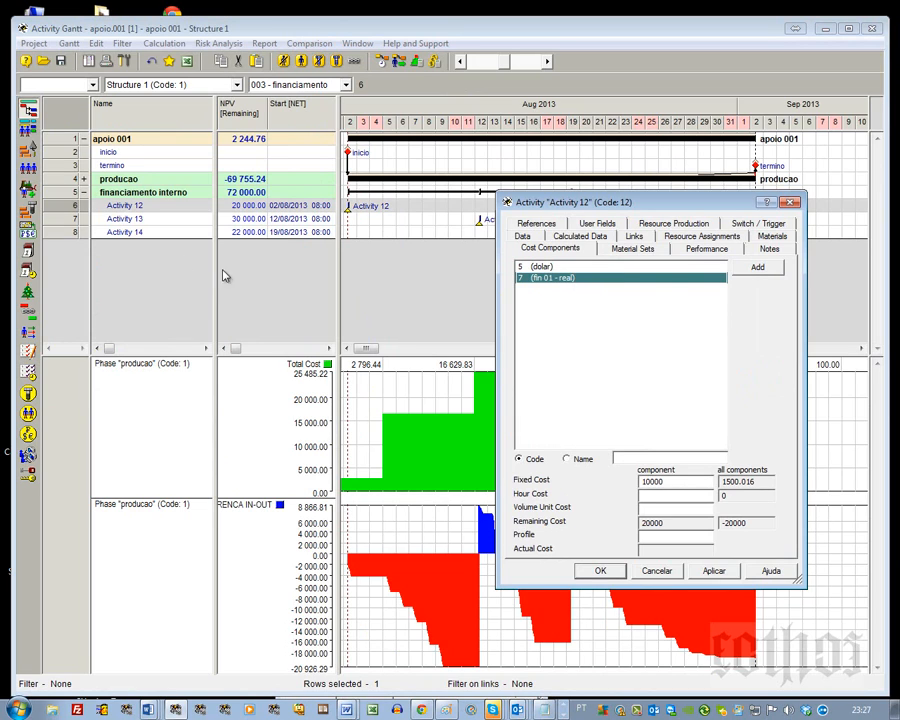
pyautogui.click(140, 219)
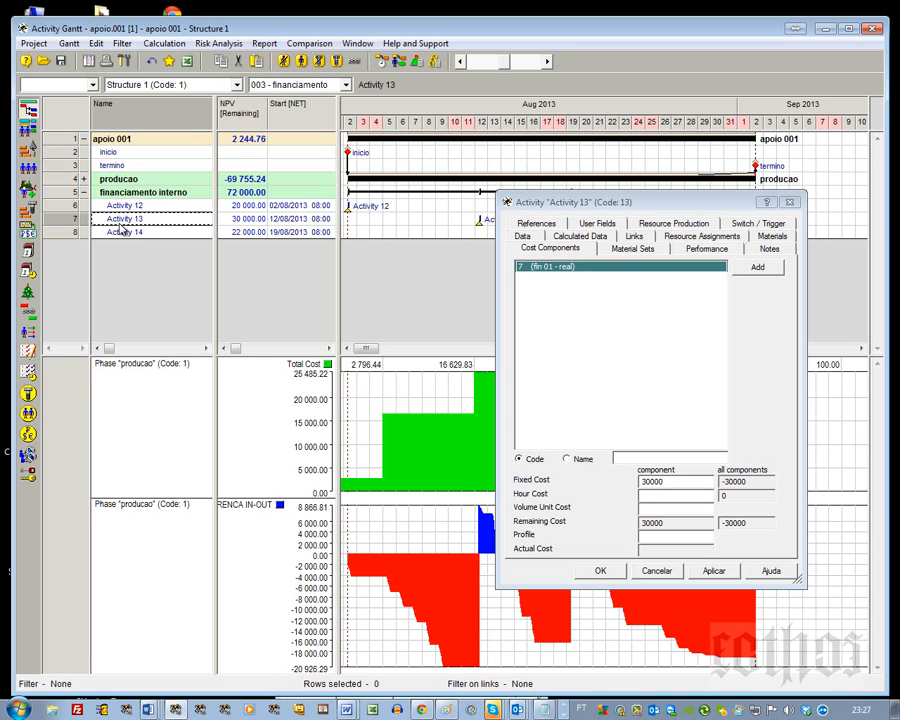
pyautogui.click(121, 232)
pyautogui.click(122, 206)
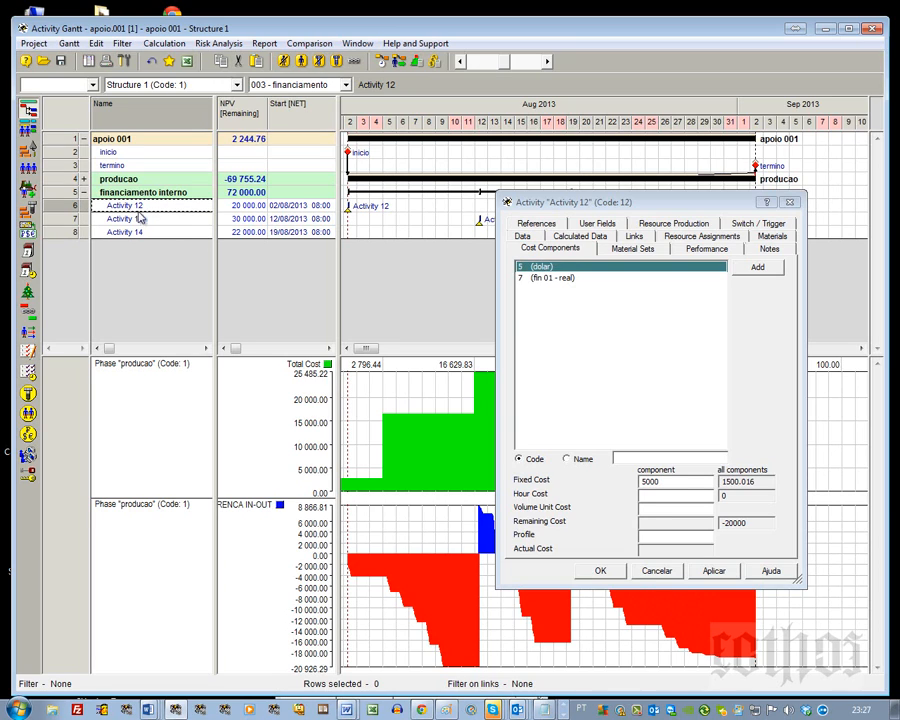
pyautogui.click(557, 283)
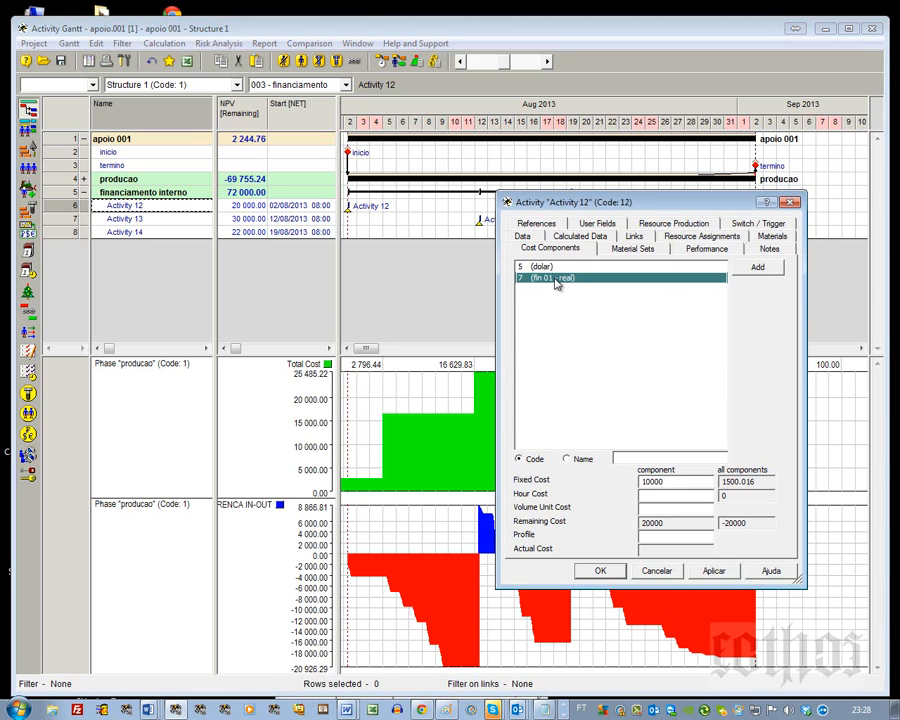
# Close Activity 12's properties, remove the NPV [Remaining] column from the activity table, and reschedule the project.
pyautogui.click(790, 202)
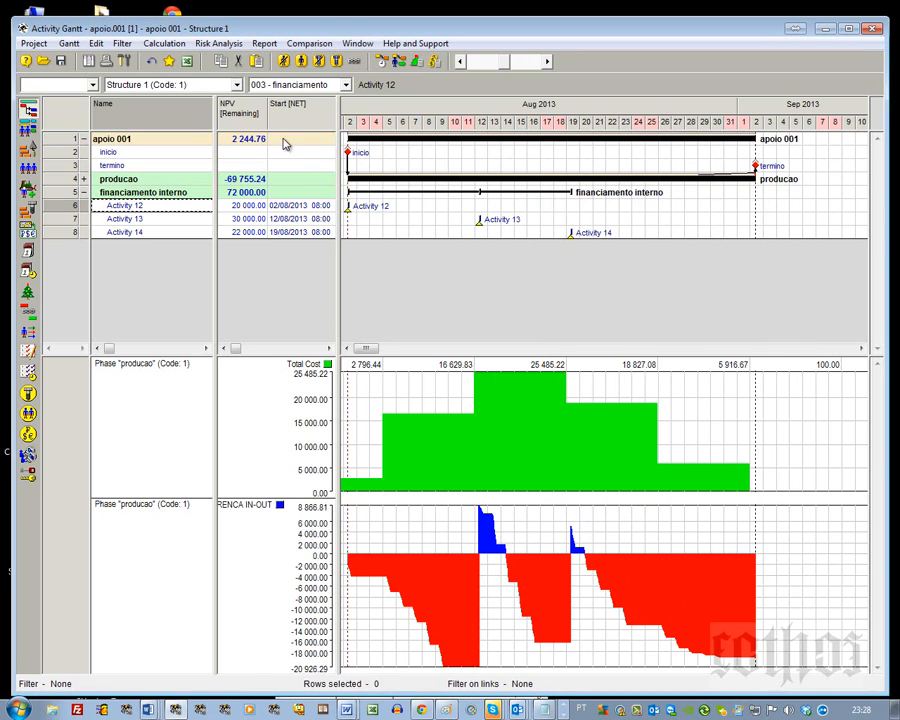
pyautogui.click(247, 121)
pyautogui.press('Delete')
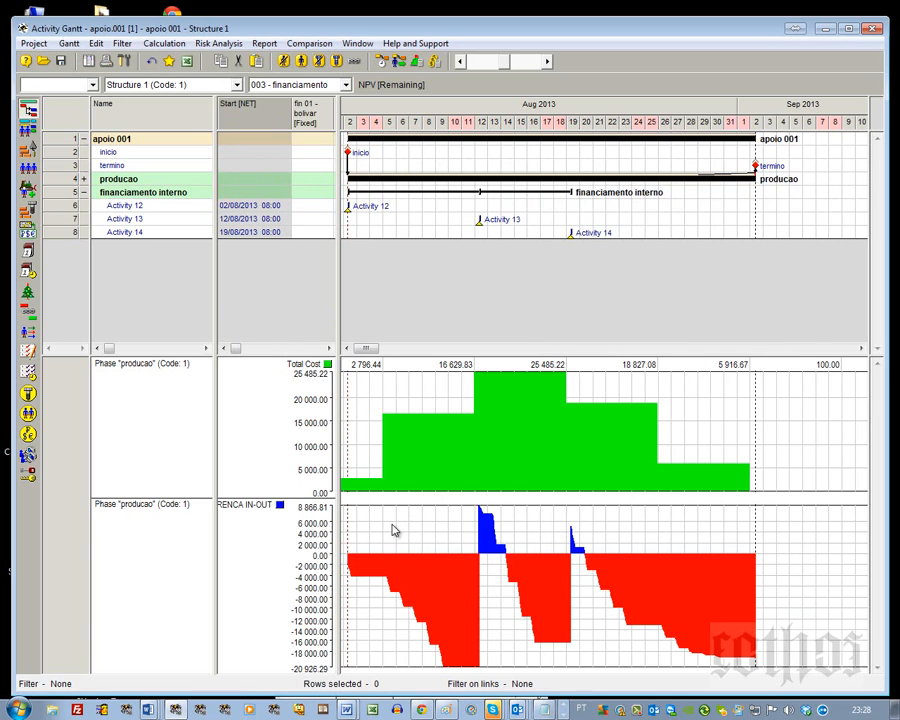
pyautogui.click(390, 66)
pyautogui.press('Return')
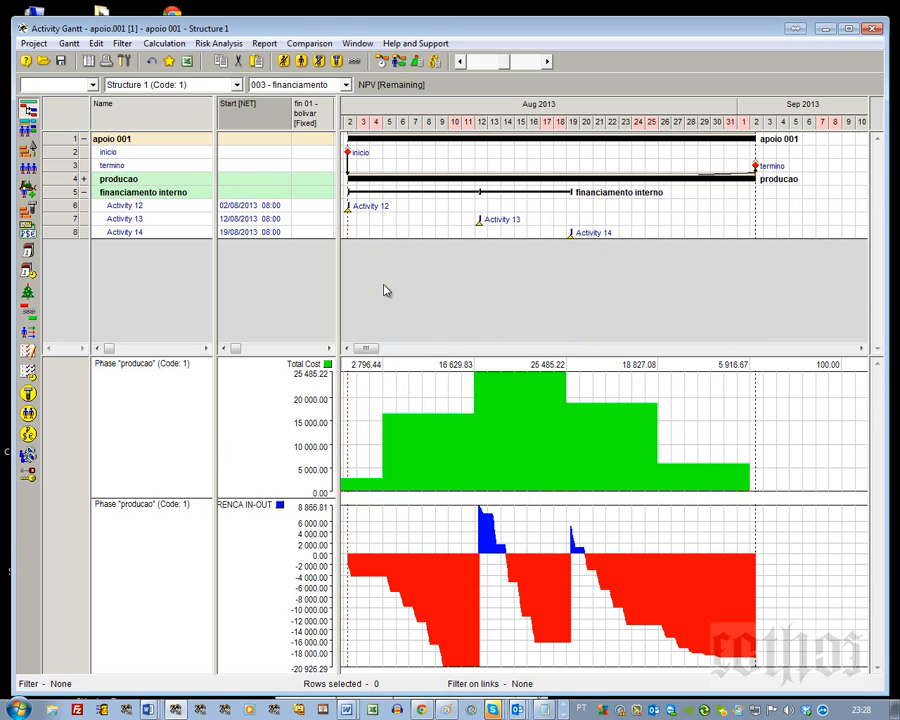
# Set the fixed cost of Activity 12's fin 01 - real component to 20000 and reschedule the project.
pyautogui.click(72, 205)
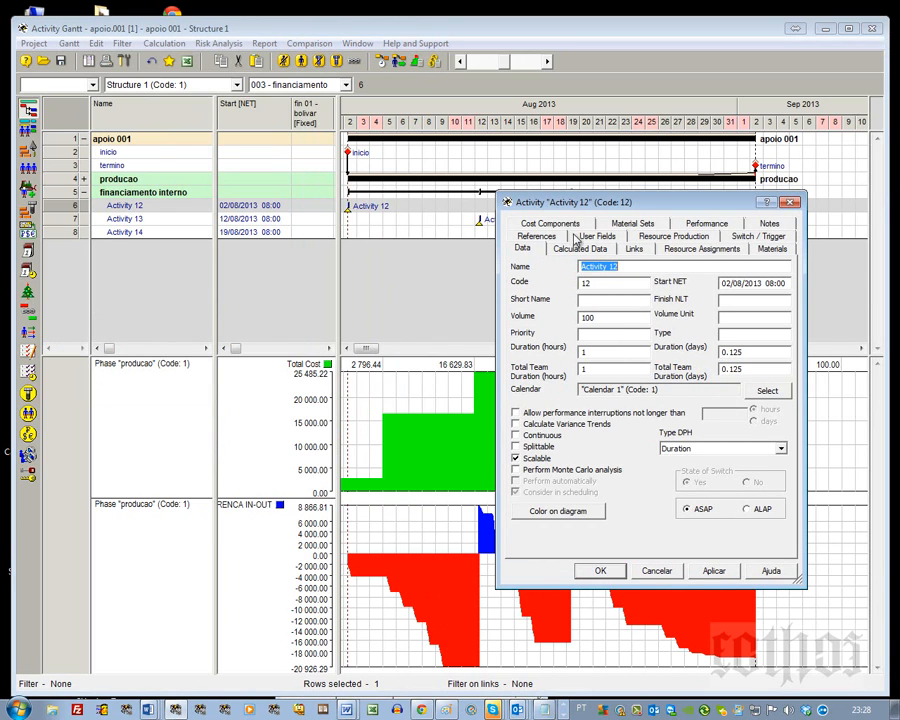
pyautogui.click(562, 225)
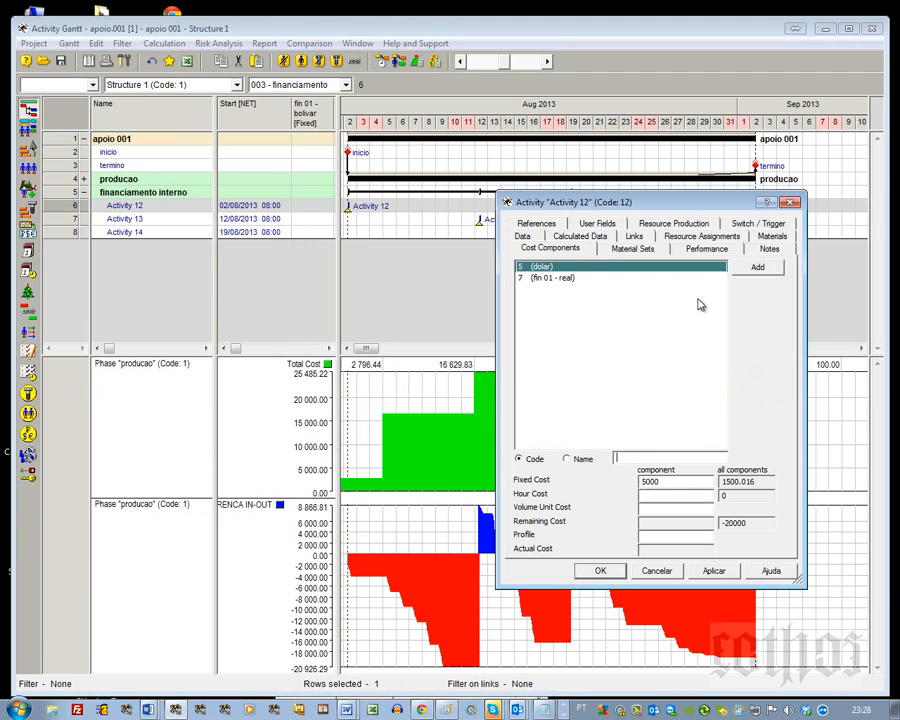
pyautogui.click(559, 280)
pyautogui.doubleClick(665, 482)
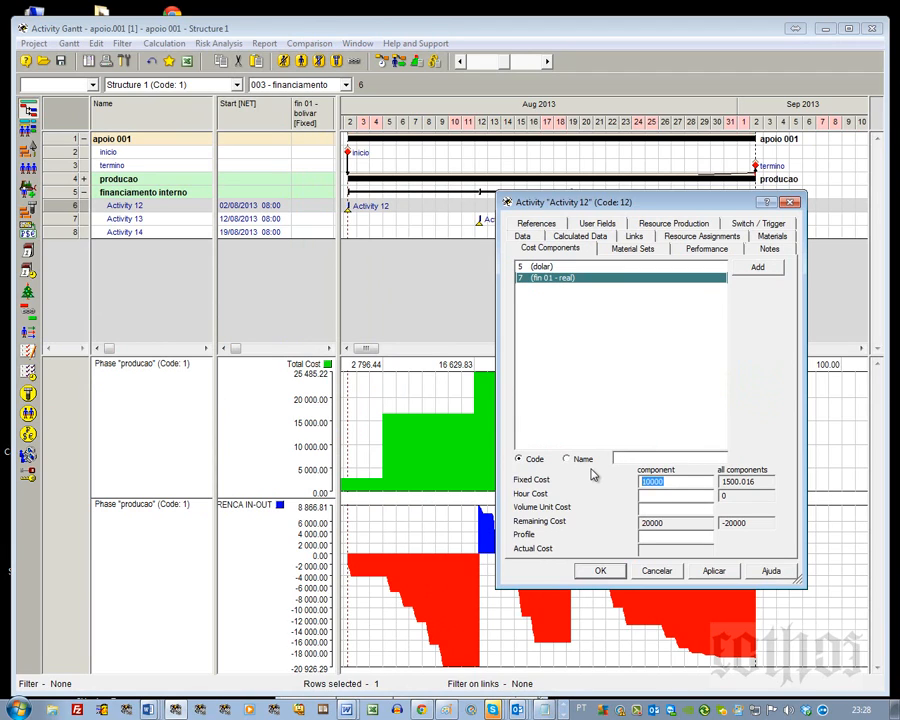
pyautogui.write('20000')
pyautogui.press('Return')
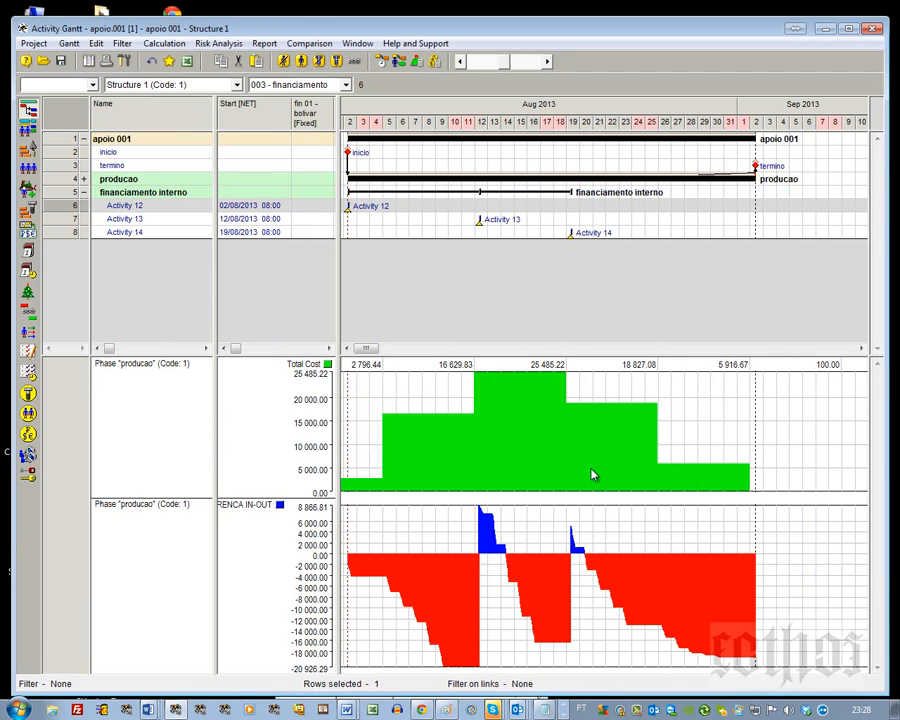
pyautogui.click(381, 61)
pyautogui.press('Return')
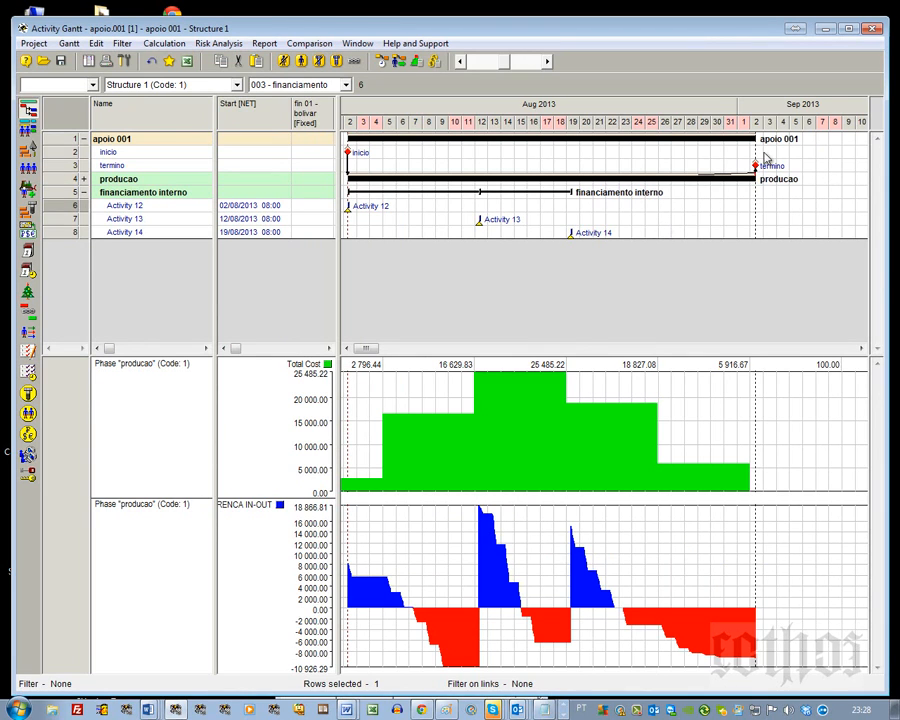
# Switch to the Moodle Custo assignment in Chrome to review its instructions, dismissing the Dropbox notification.
pyautogui.click(829, 33)
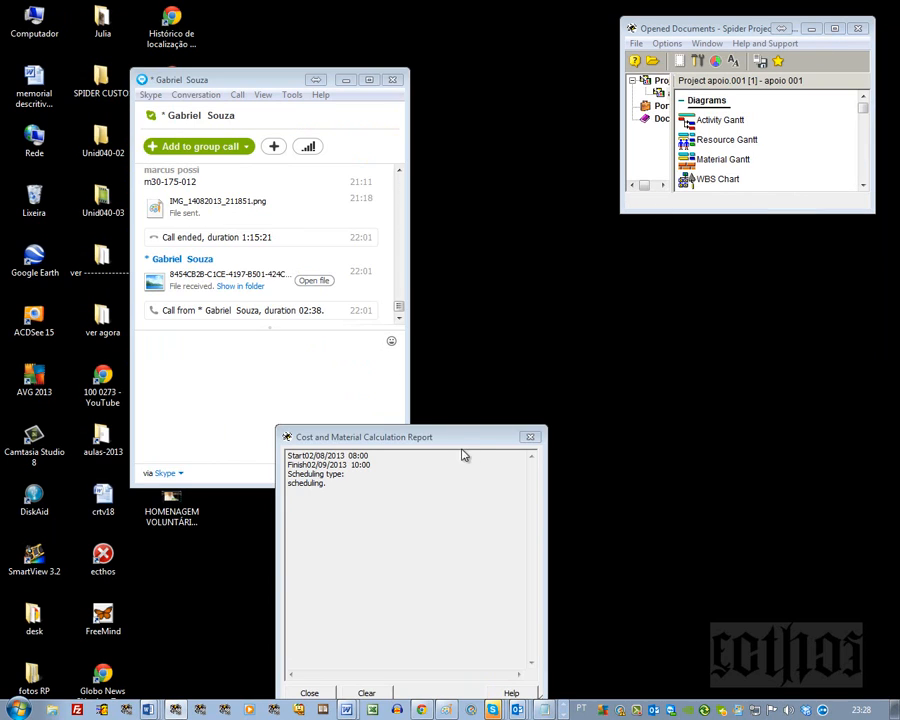
pyautogui.click(421, 708)
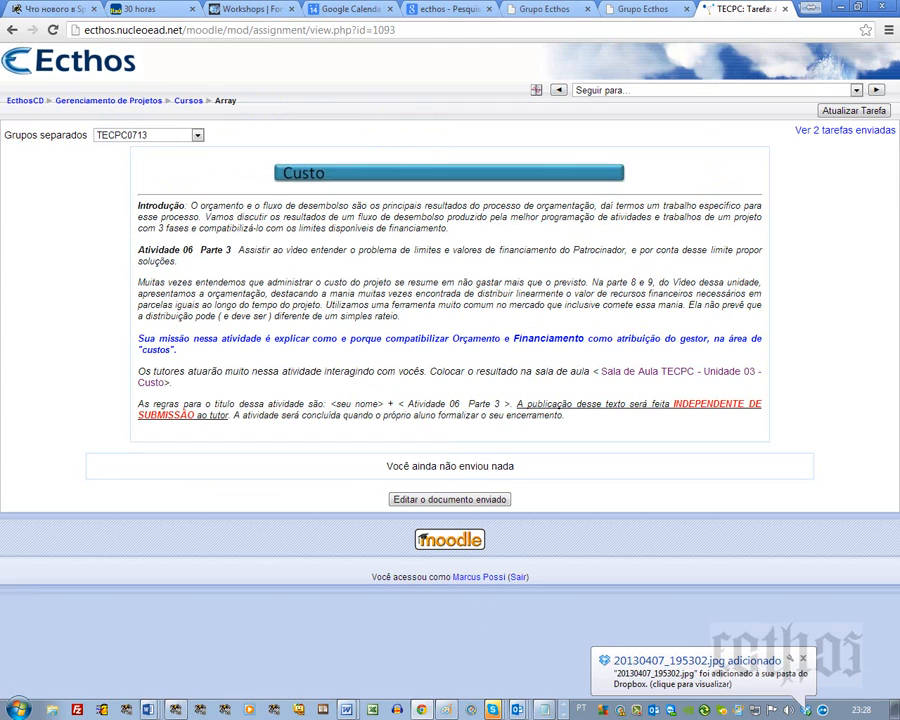
pyautogui.click(803, 662)
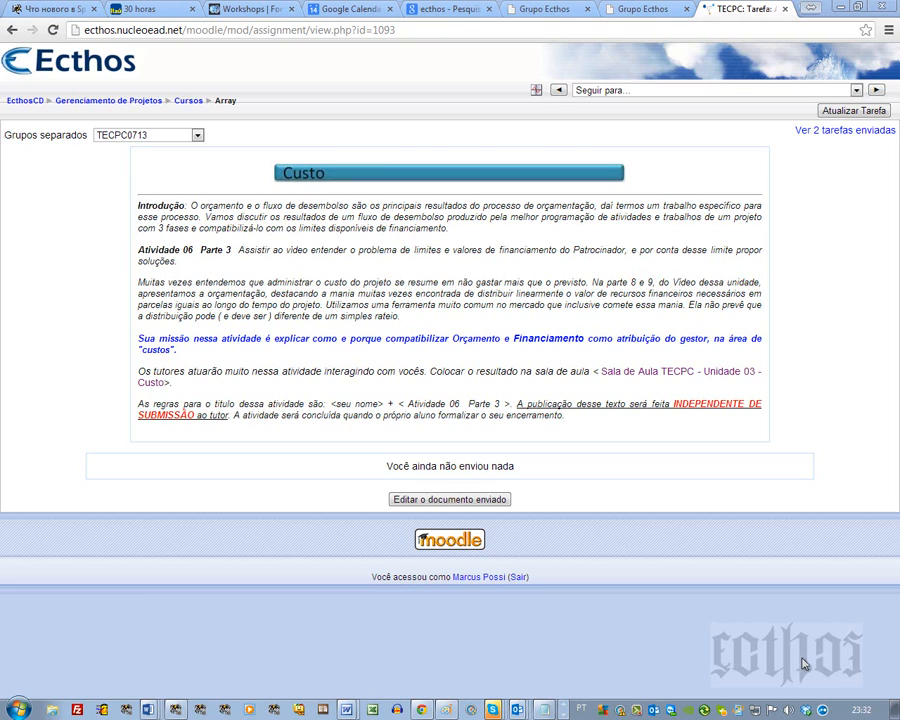
# Return to the Activity Gantt in Spider Project and remove the IN-OUT cash balance diagram of phase producao.
pyautogui.click(271, 712)
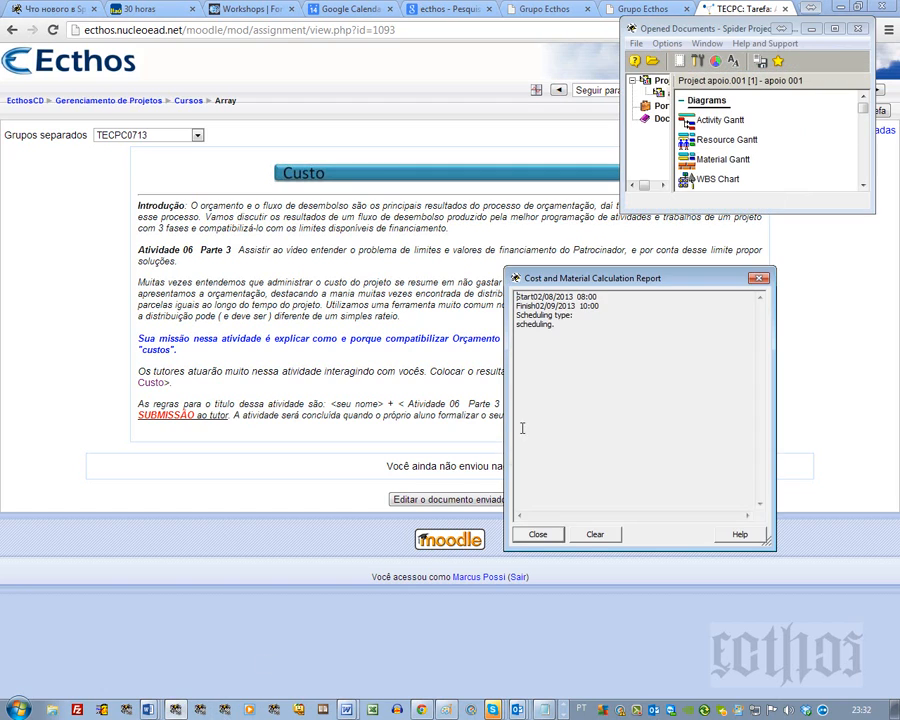
pyautogui.doubleClick(662, 107)
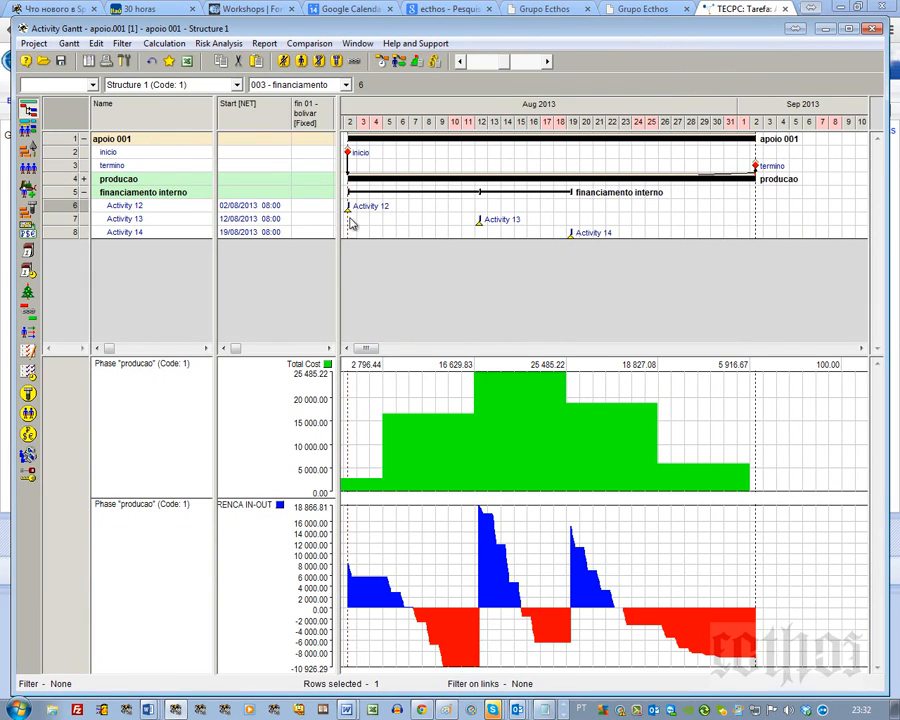
pyautogui.moveTo(339, 210)
pyautogui.click(268, 208)
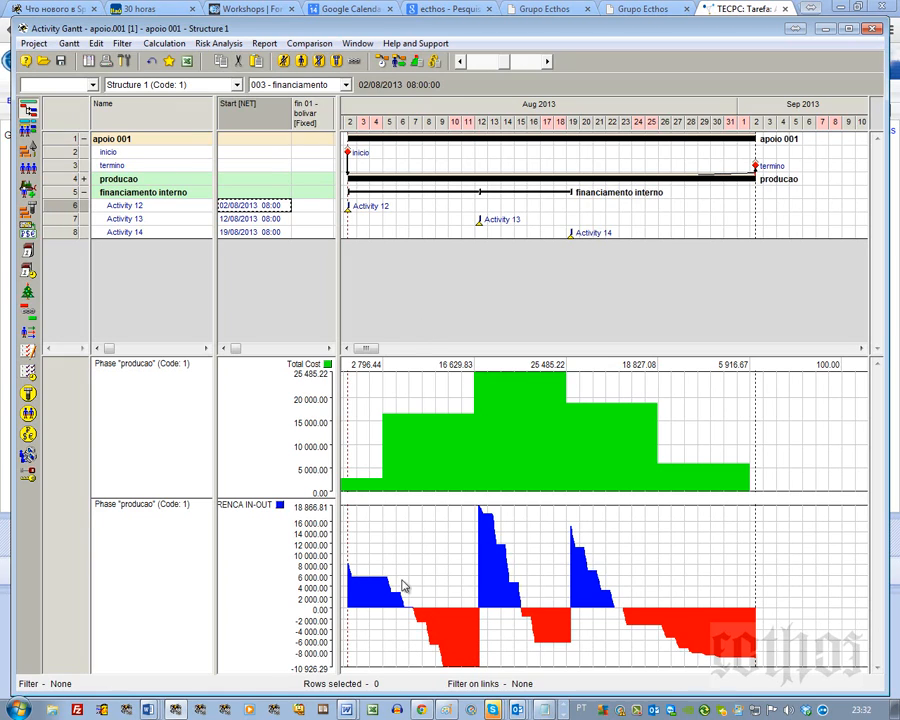
pyautogui.rightClick(490, 585)
pyautogui.click(537, 663)
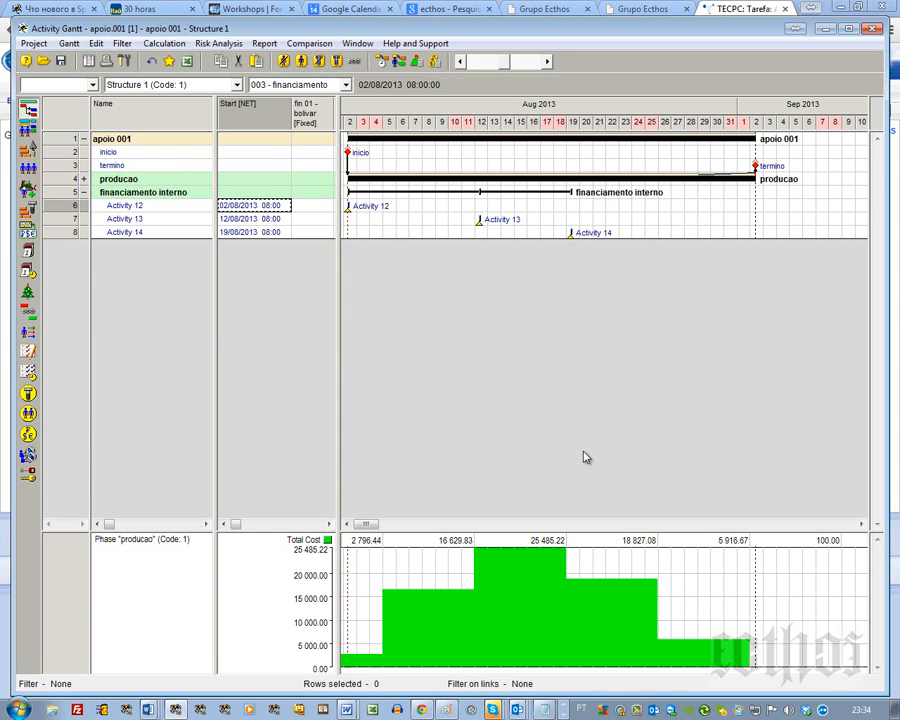
# Minimize the Spider Project windows to return to the Moodle Custo assignment in Chrome, and dismiss the Dropbox and Skype notifications.
pyautogui.click(824, 28)
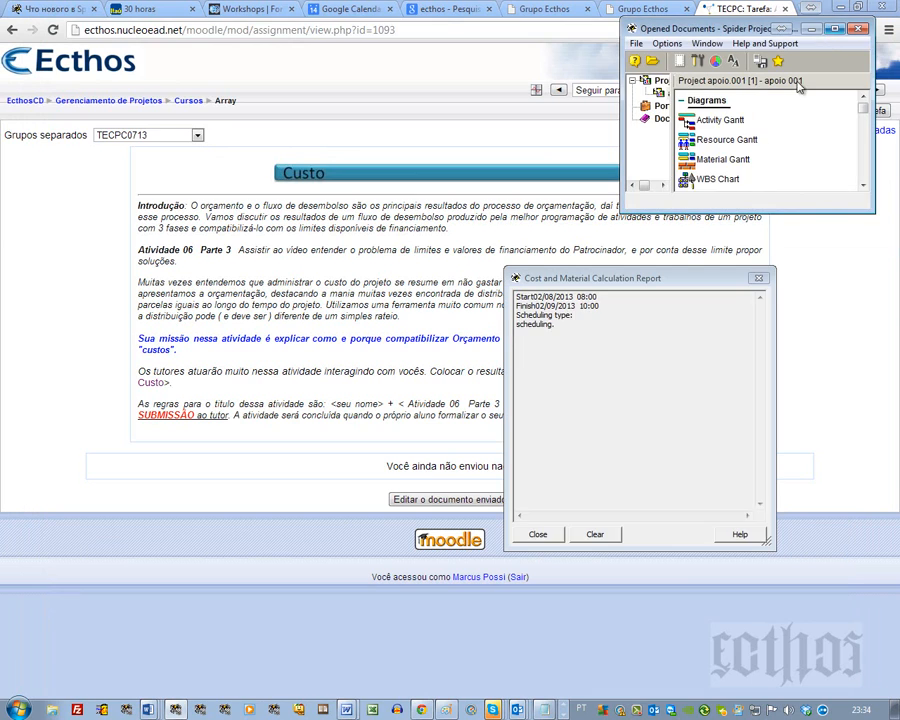
pyautogui.click(811, 28)
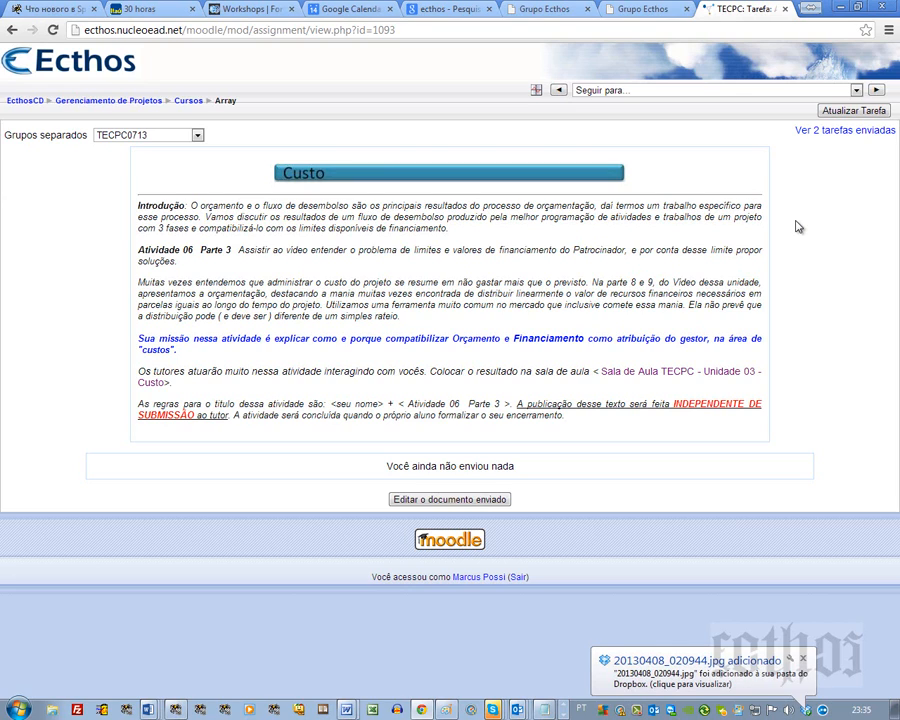
pyautogui.click(802, 658)
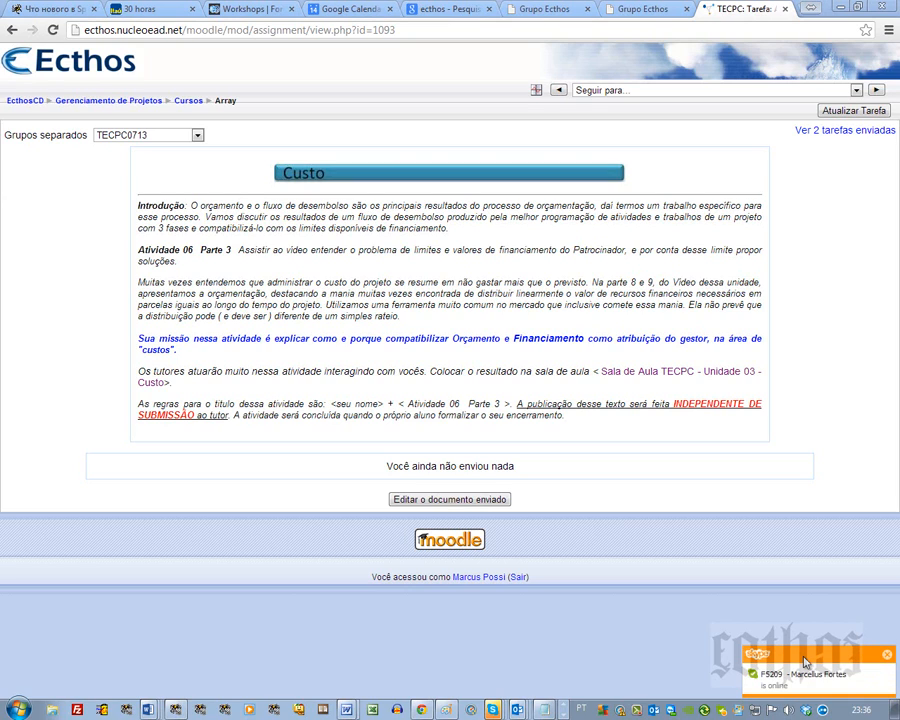
pyautogui.click(887, 656)
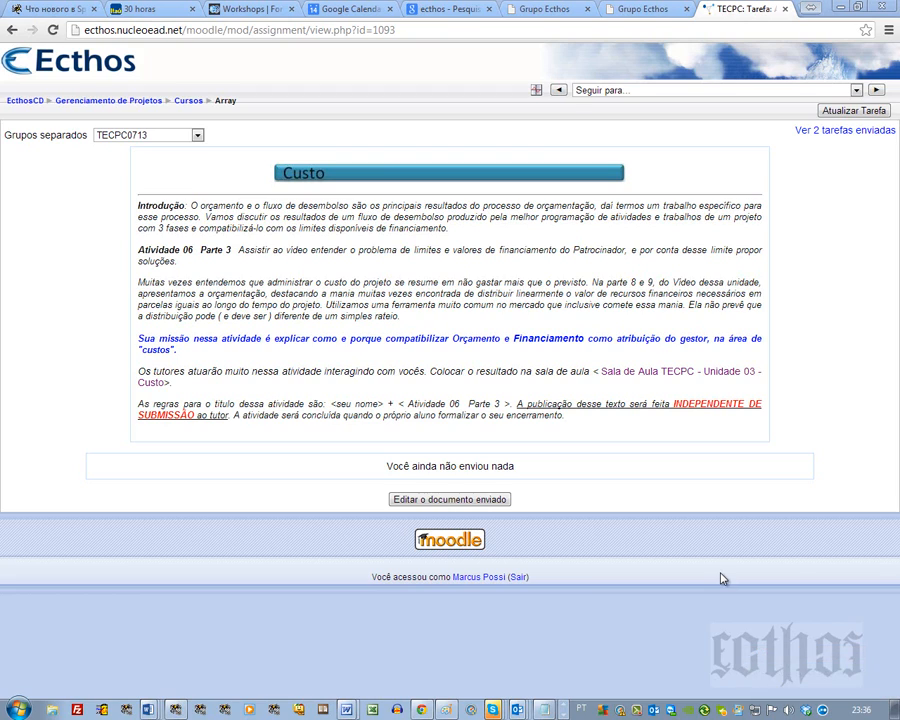